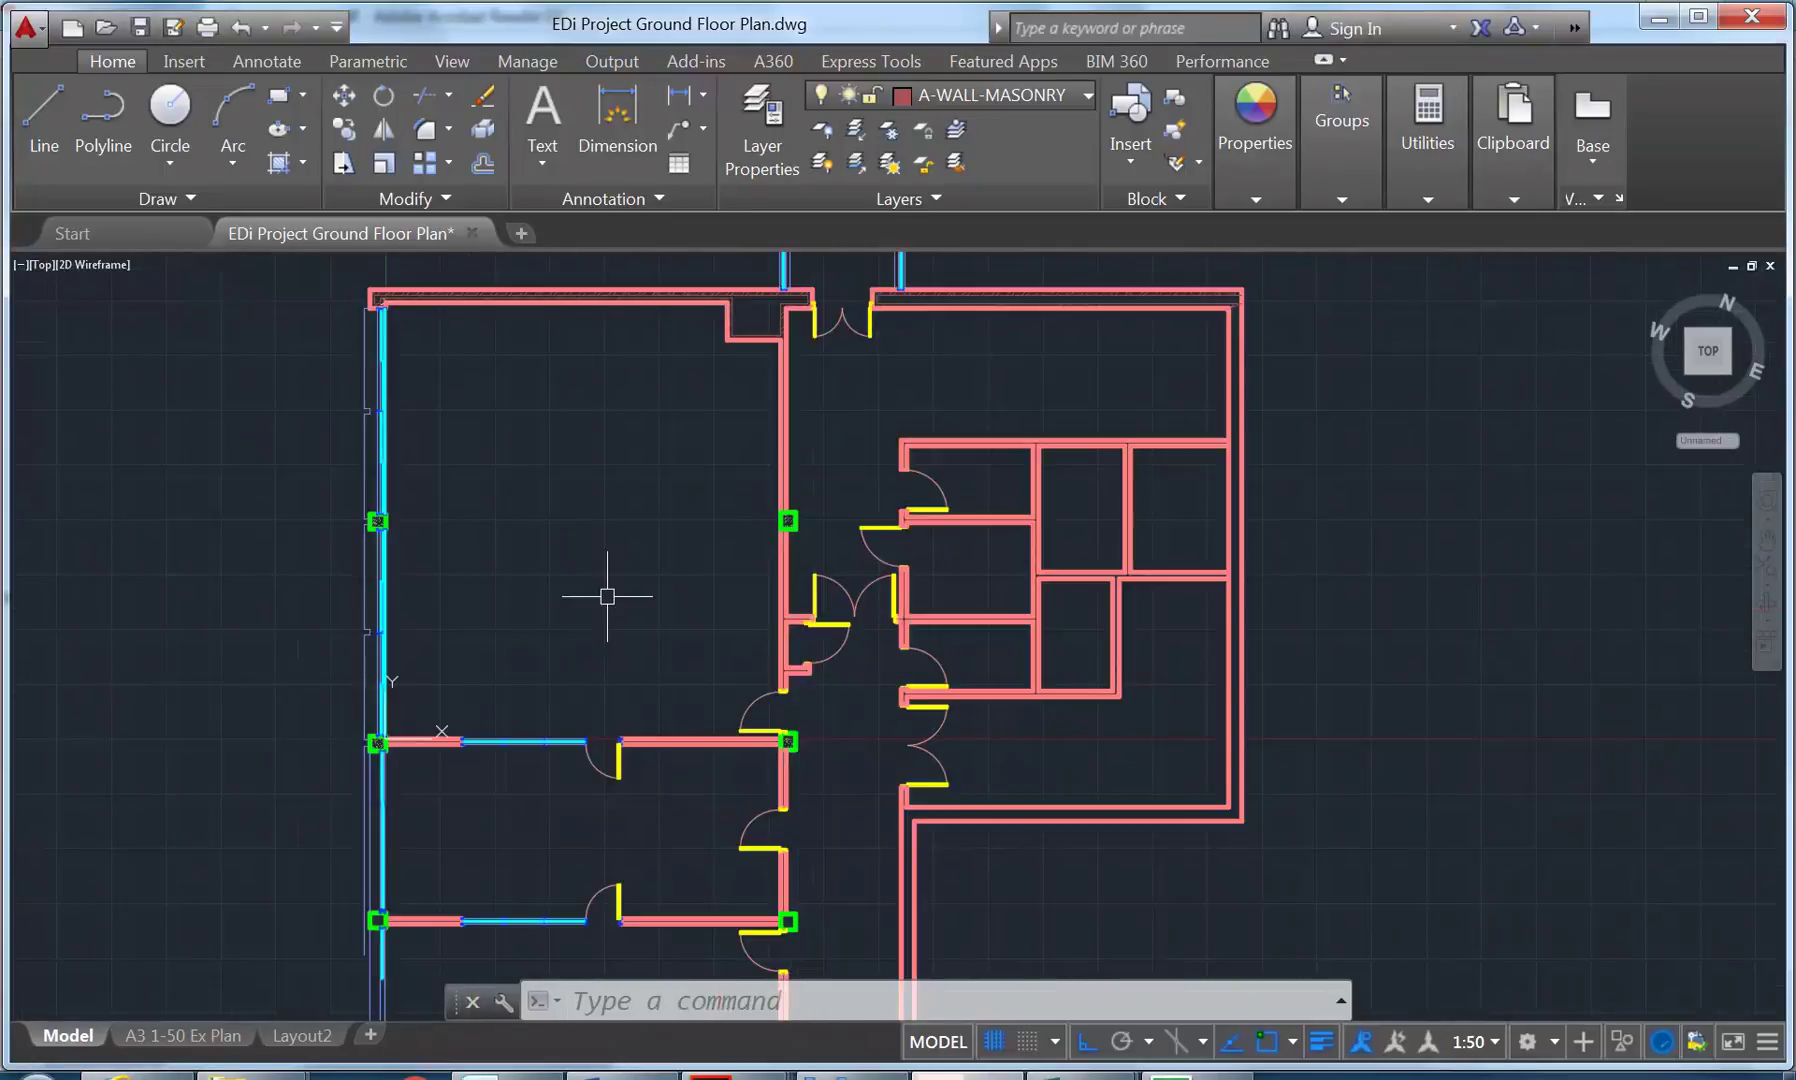
Review the Greencliff floor plates PDF, then minimize Acrobat to return to the ground floor plan.
middle_drag(607, 596, 618, 644)
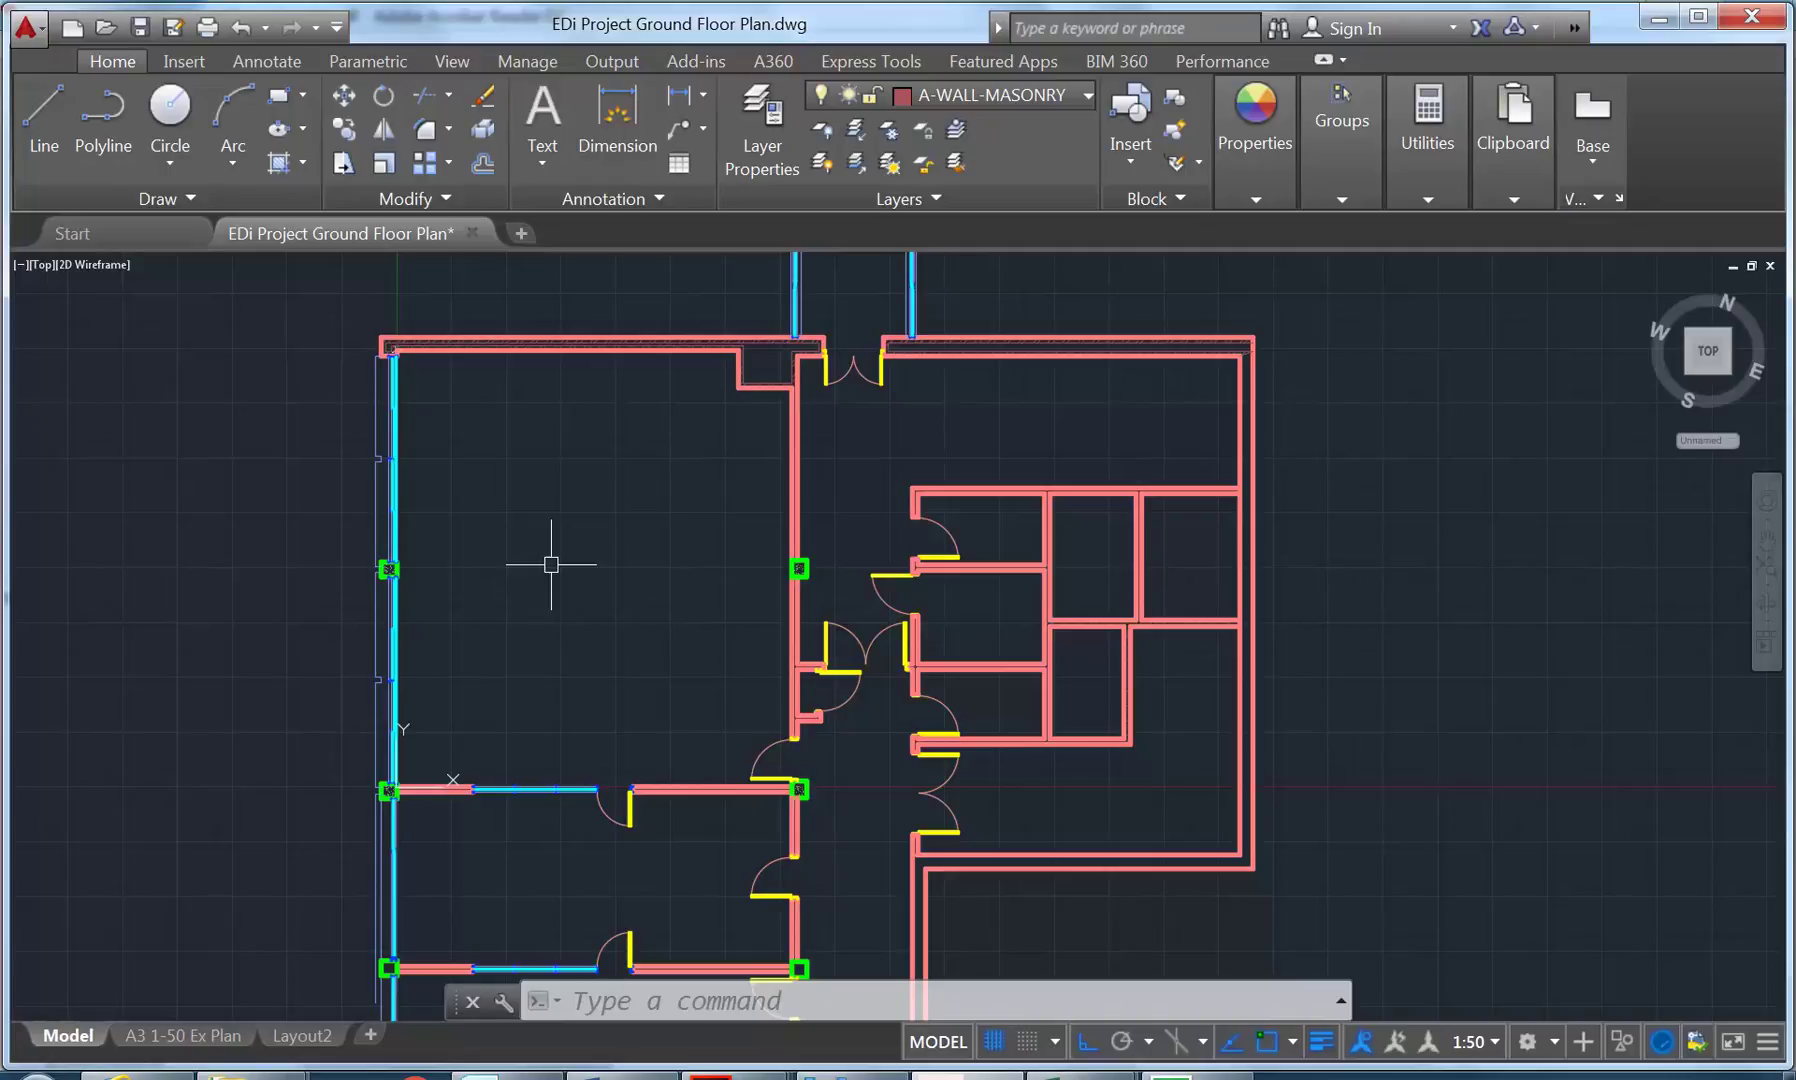
middle_drag(551, 564, 573, 573)
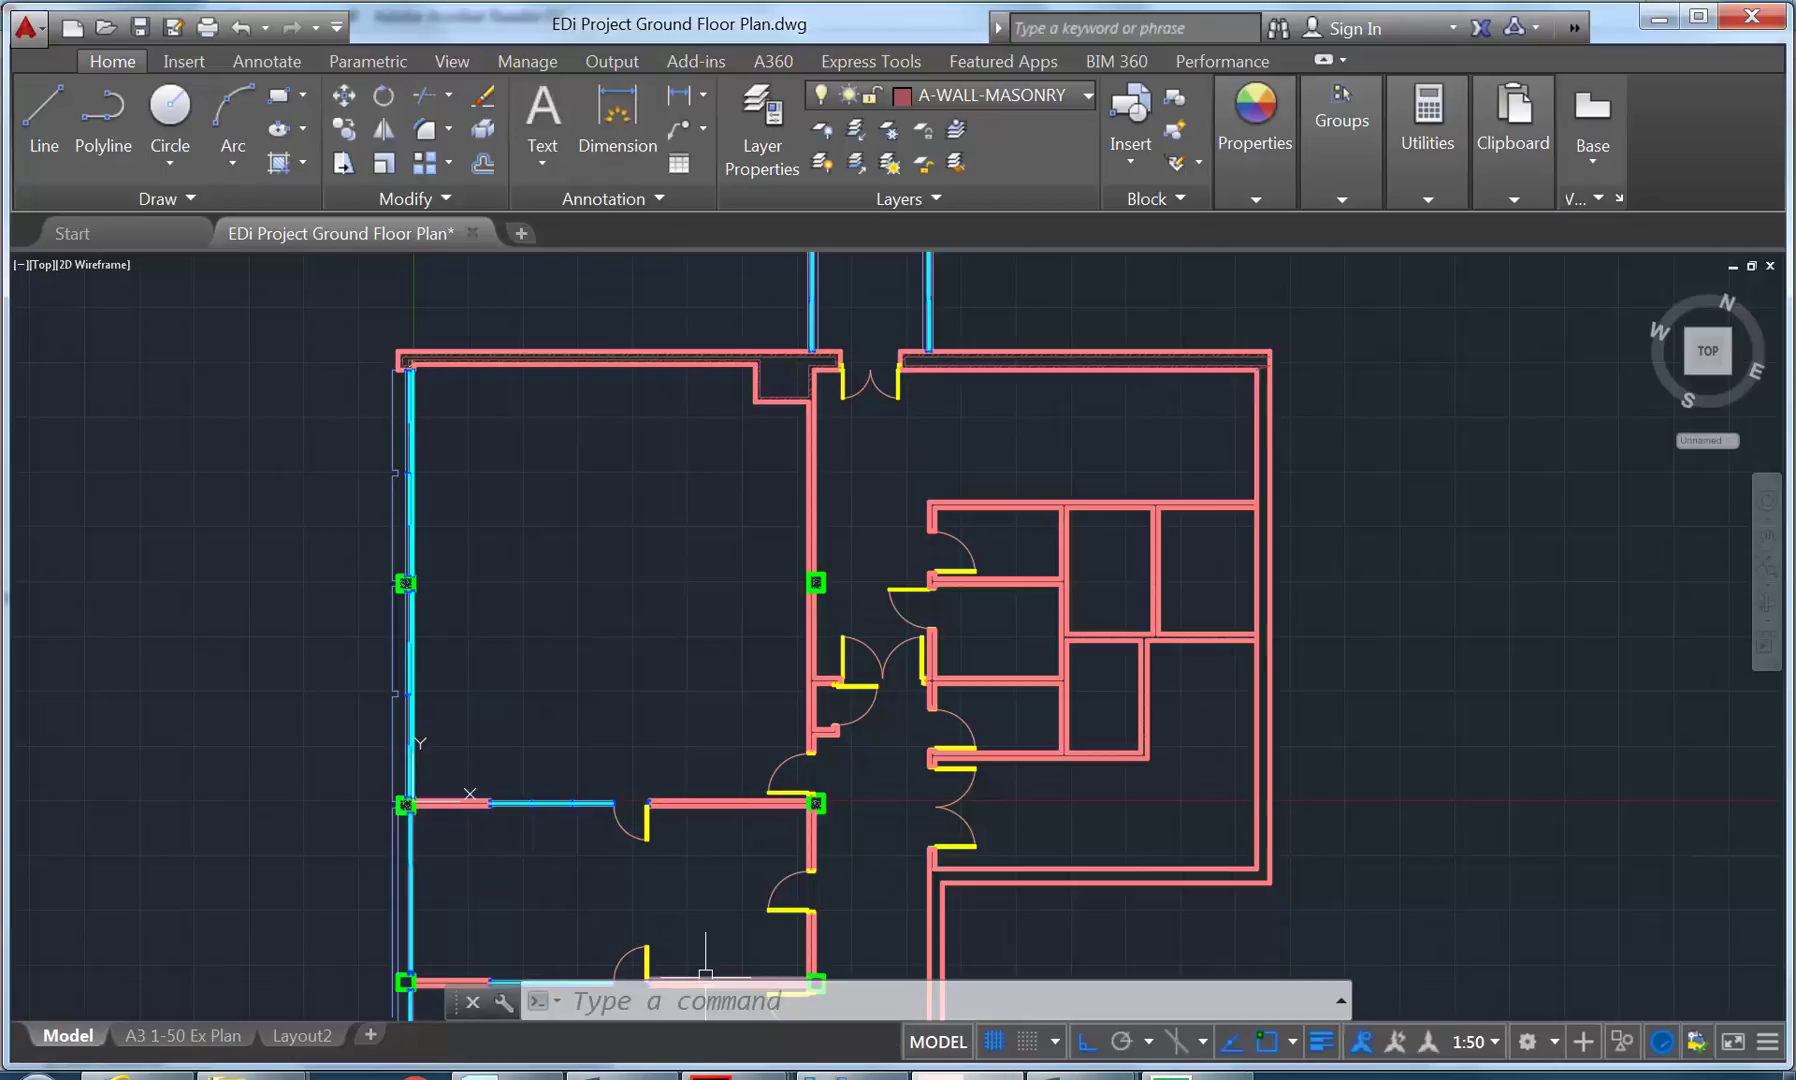
mouse_move(711, 1073)
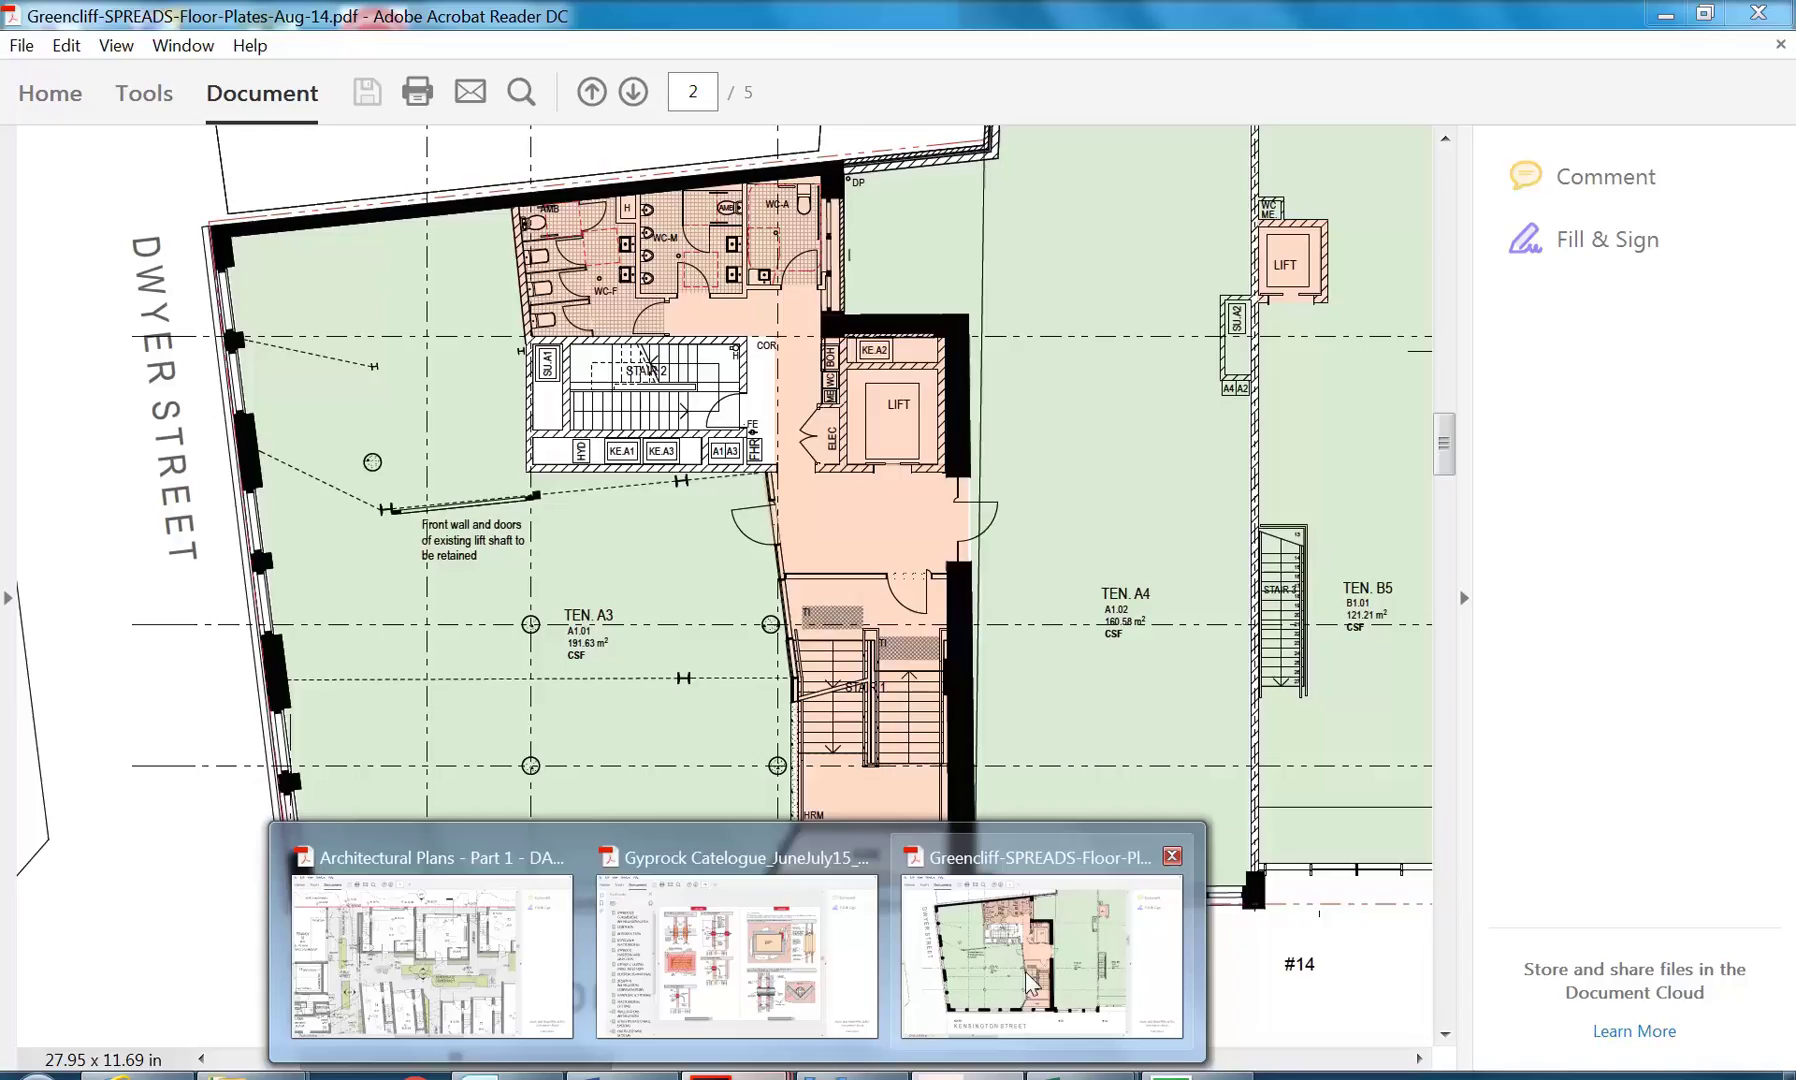
click(1028, 982)
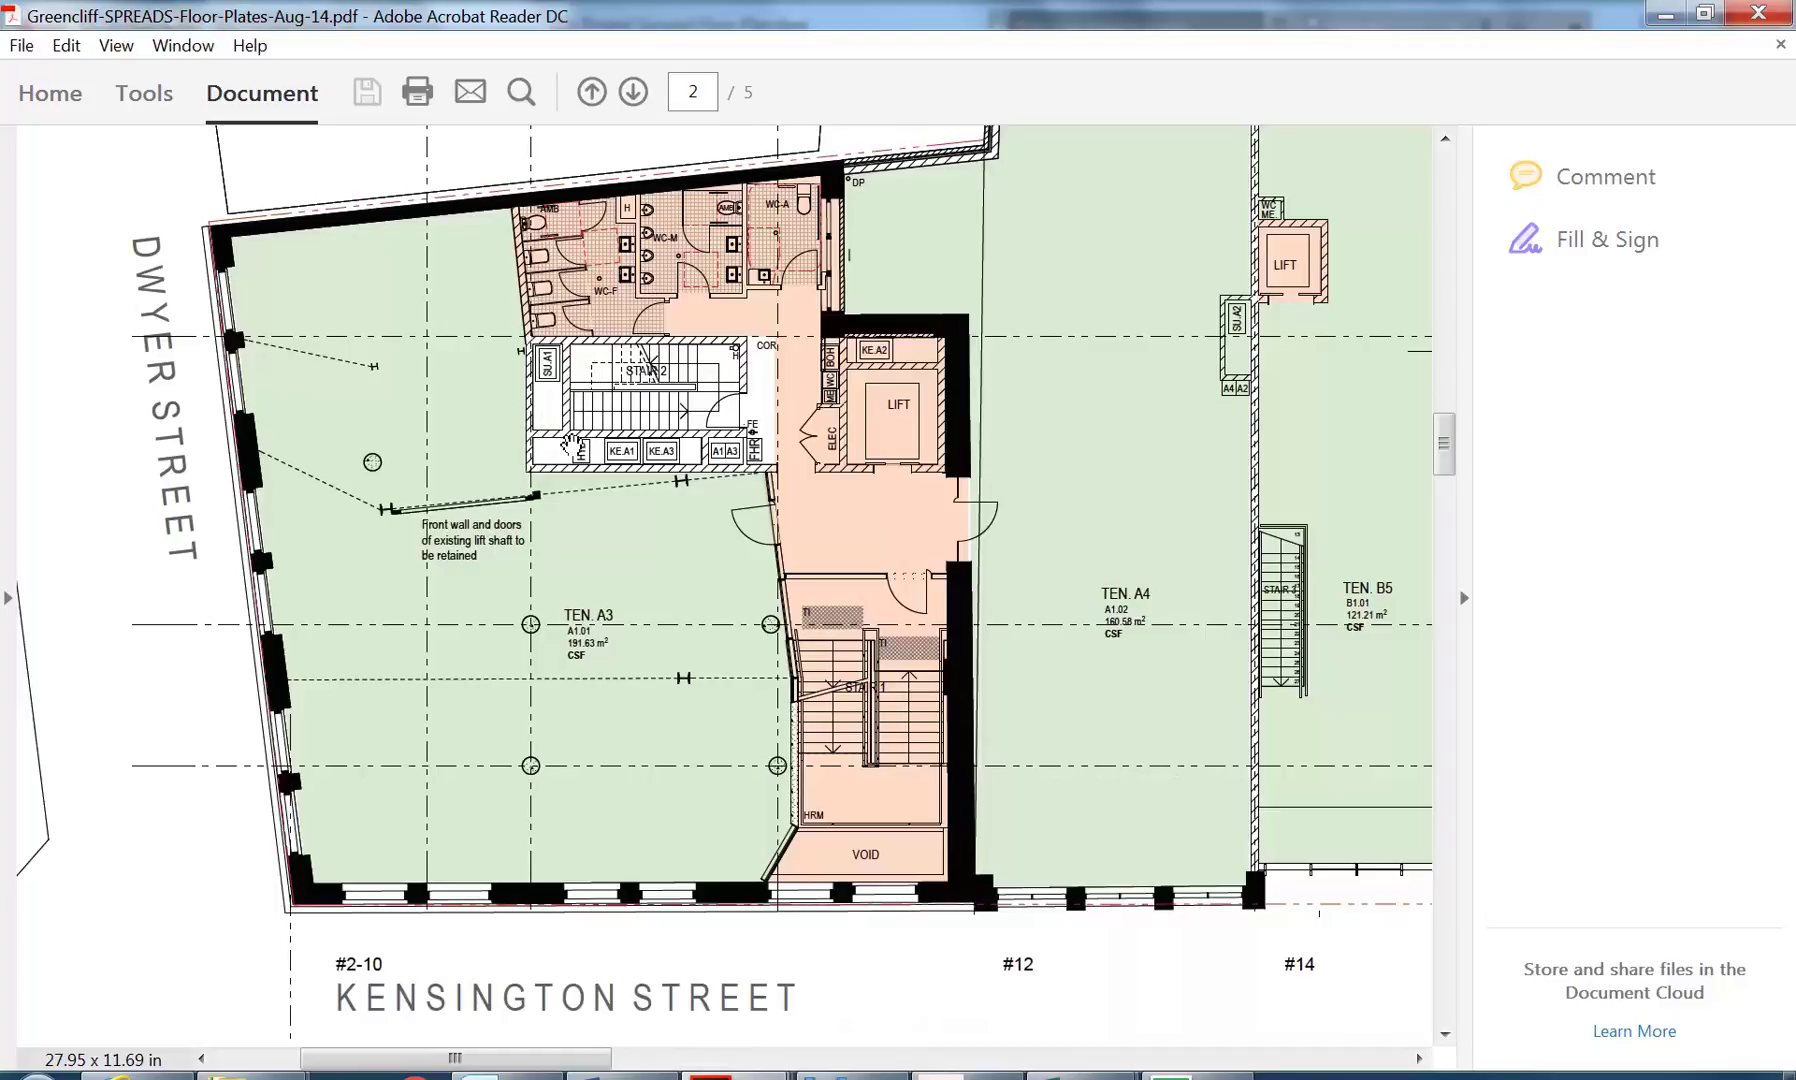
click(1662, 17)
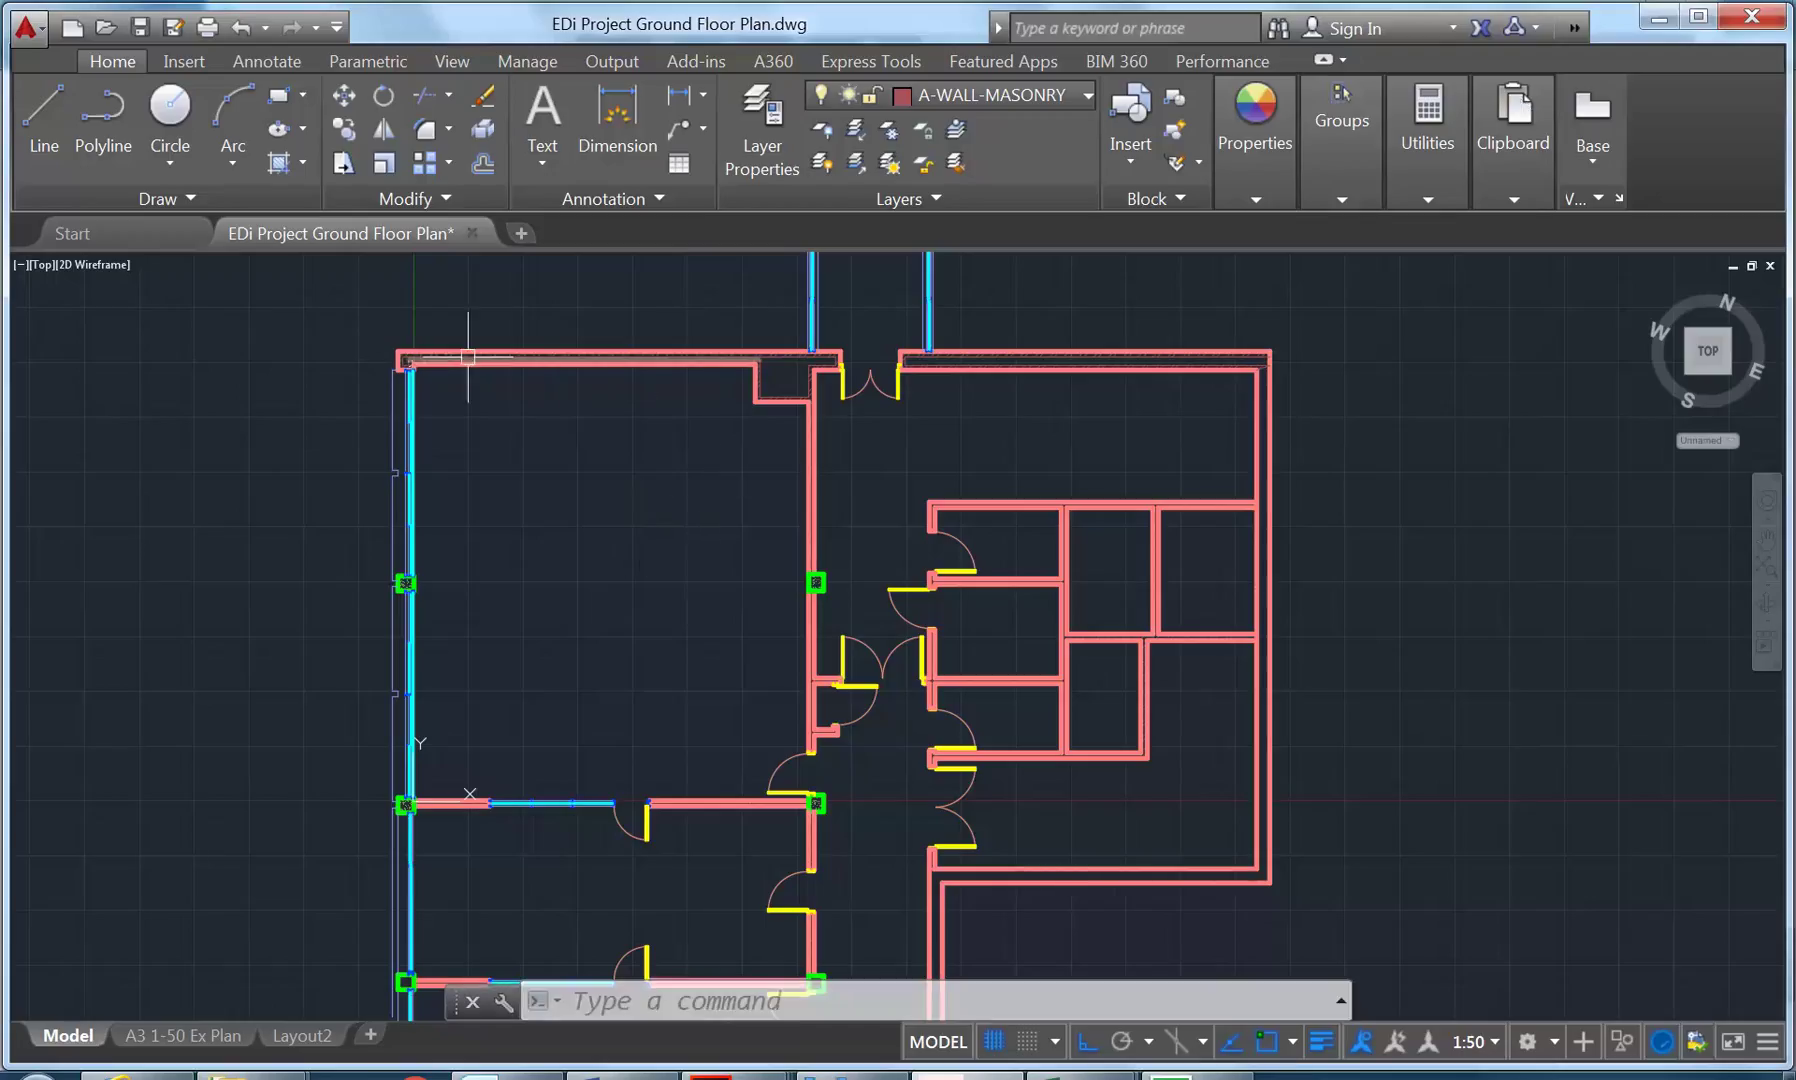
Crossing-select the whole ground floor plan.
scroll(530, 302, up, 4)
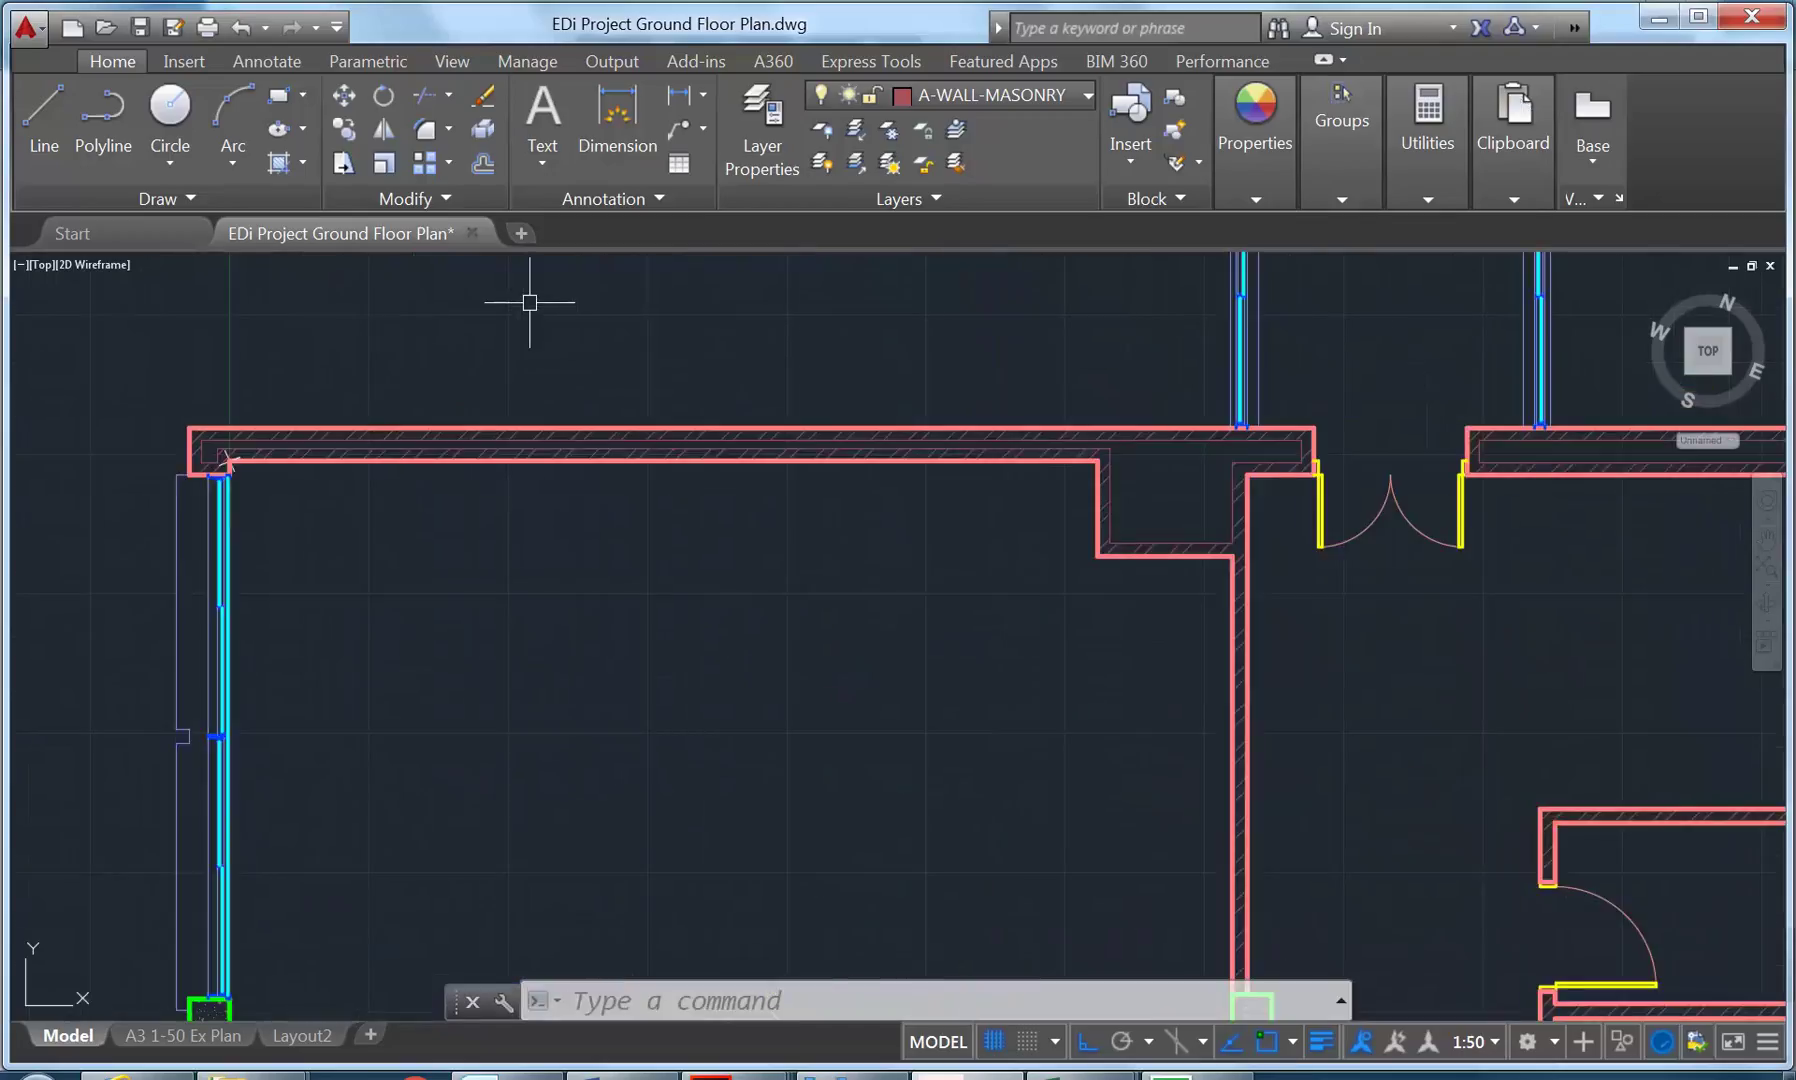
scroll(530, 302, down, 4)
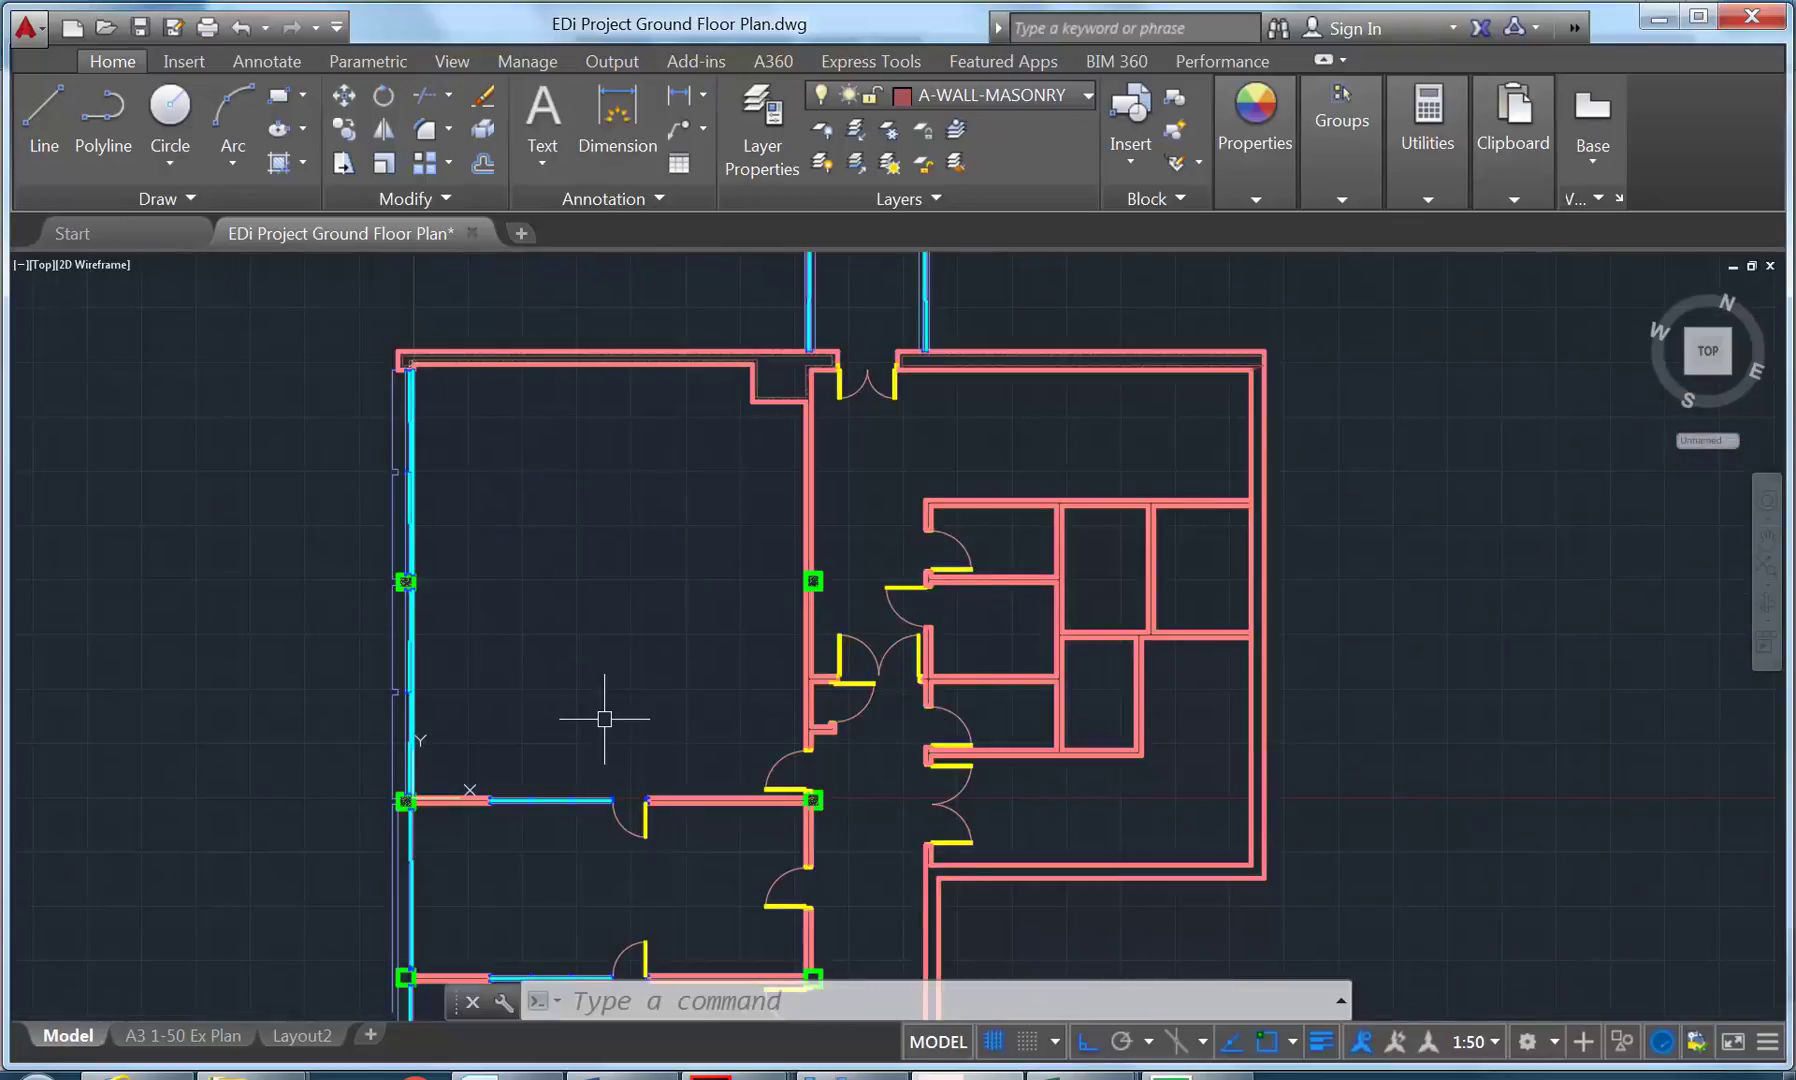
scroll(559, 702, down, 2)
middle_drag(600, 719, 569, 630)
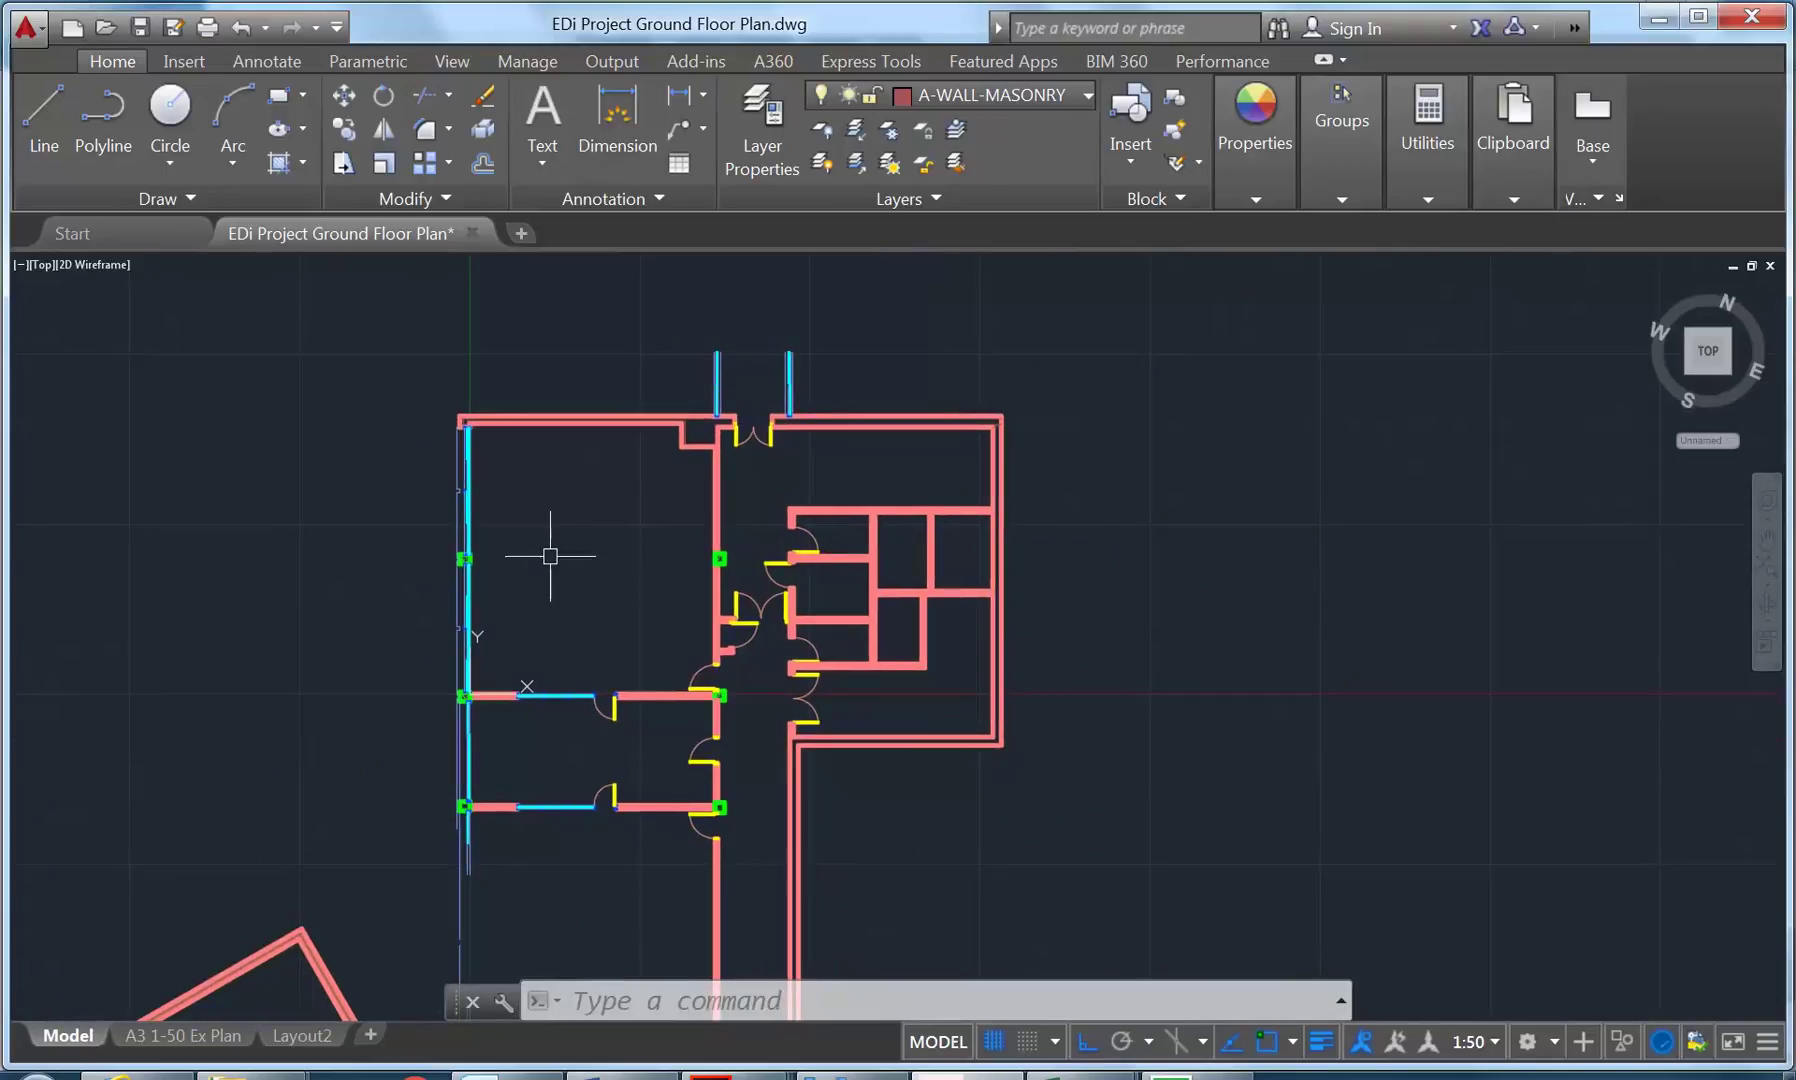
middle_drag(550, 553, 537, 480)
click(1049, 296)
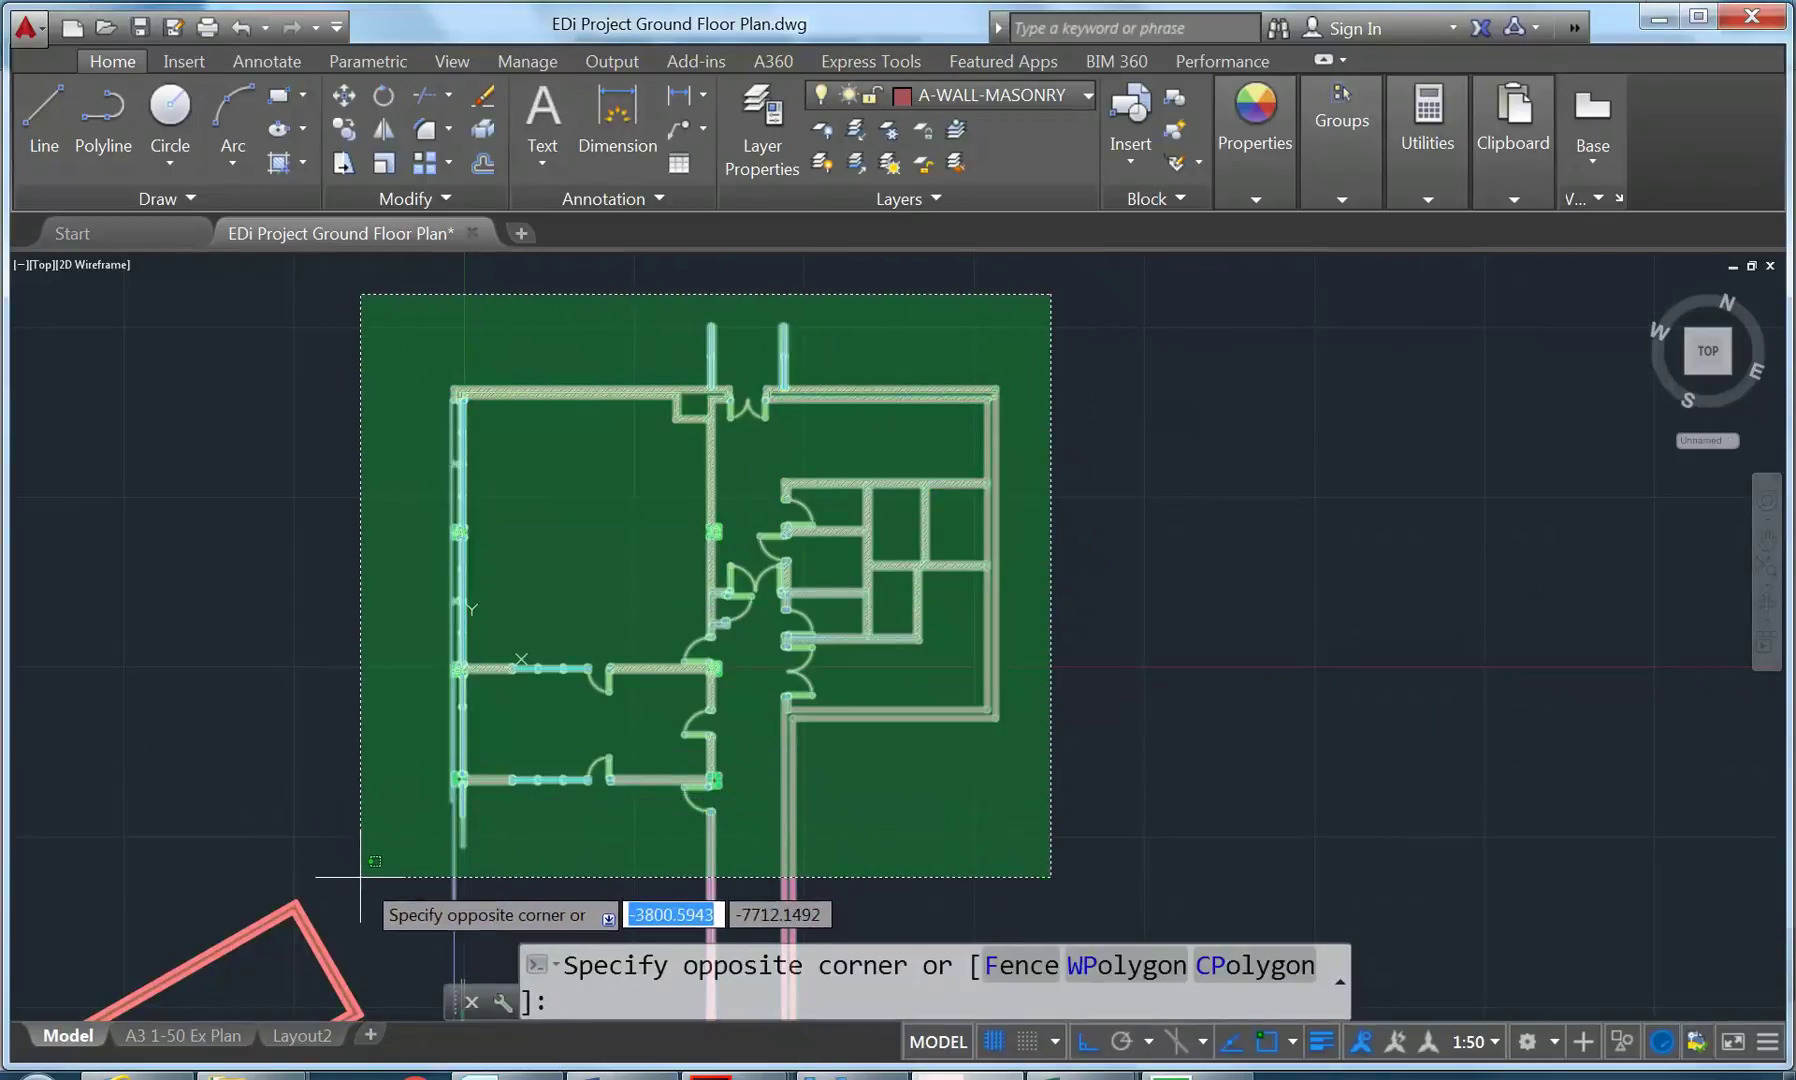
middle_drag(358, 865, 431, 675)
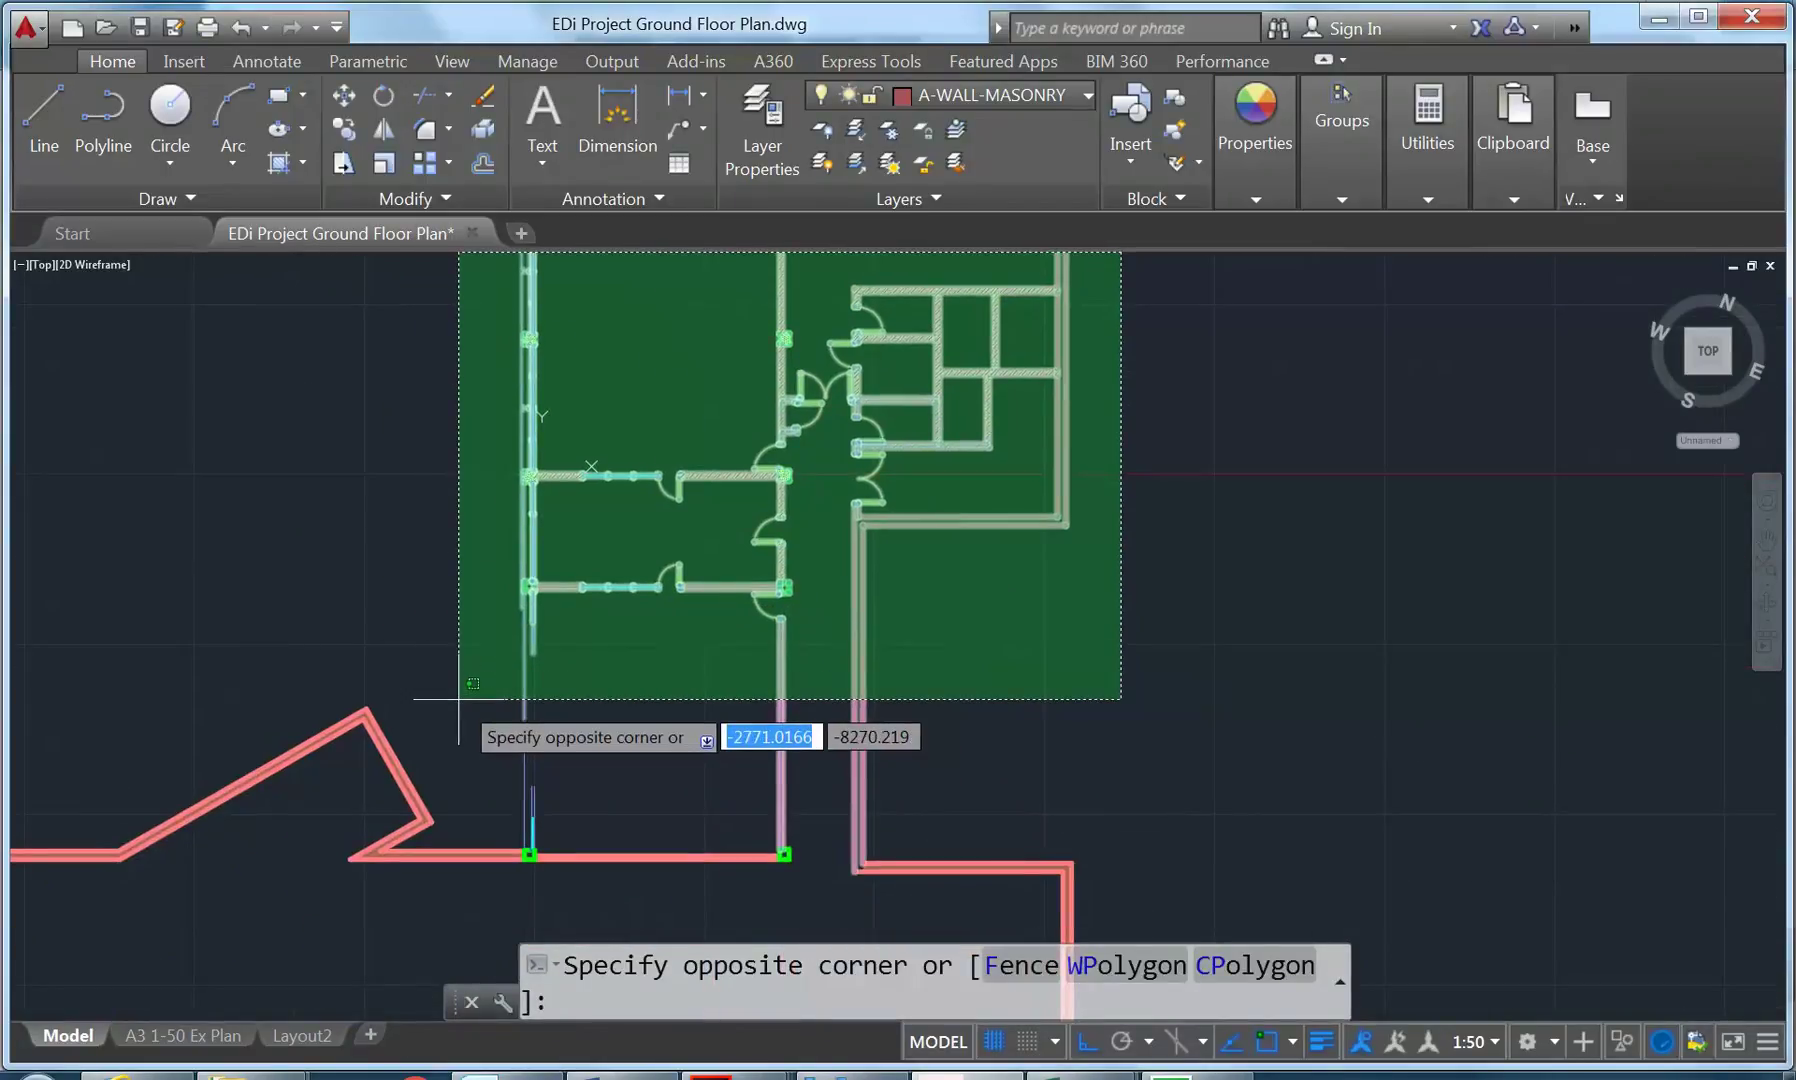
click(433, 690)
middle_drag(462, 592, 397, 734)
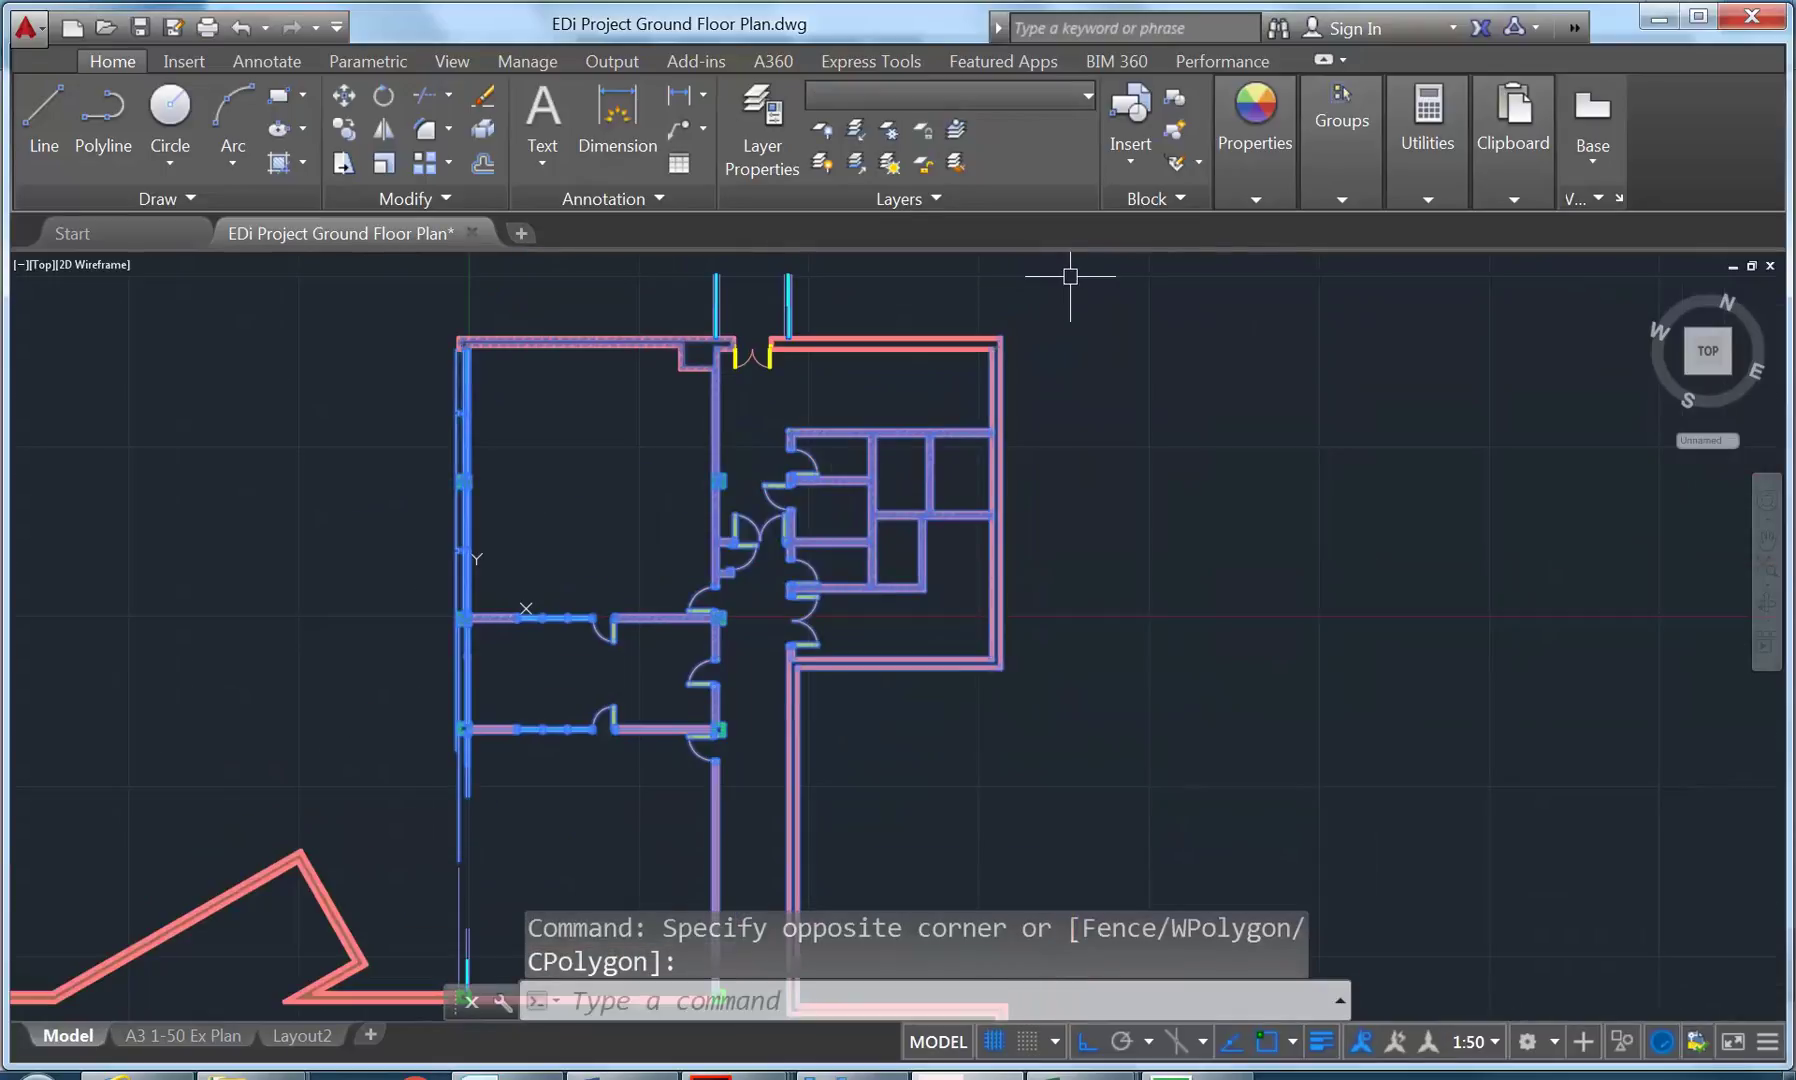
click(1064, 268)
click(382, 812)
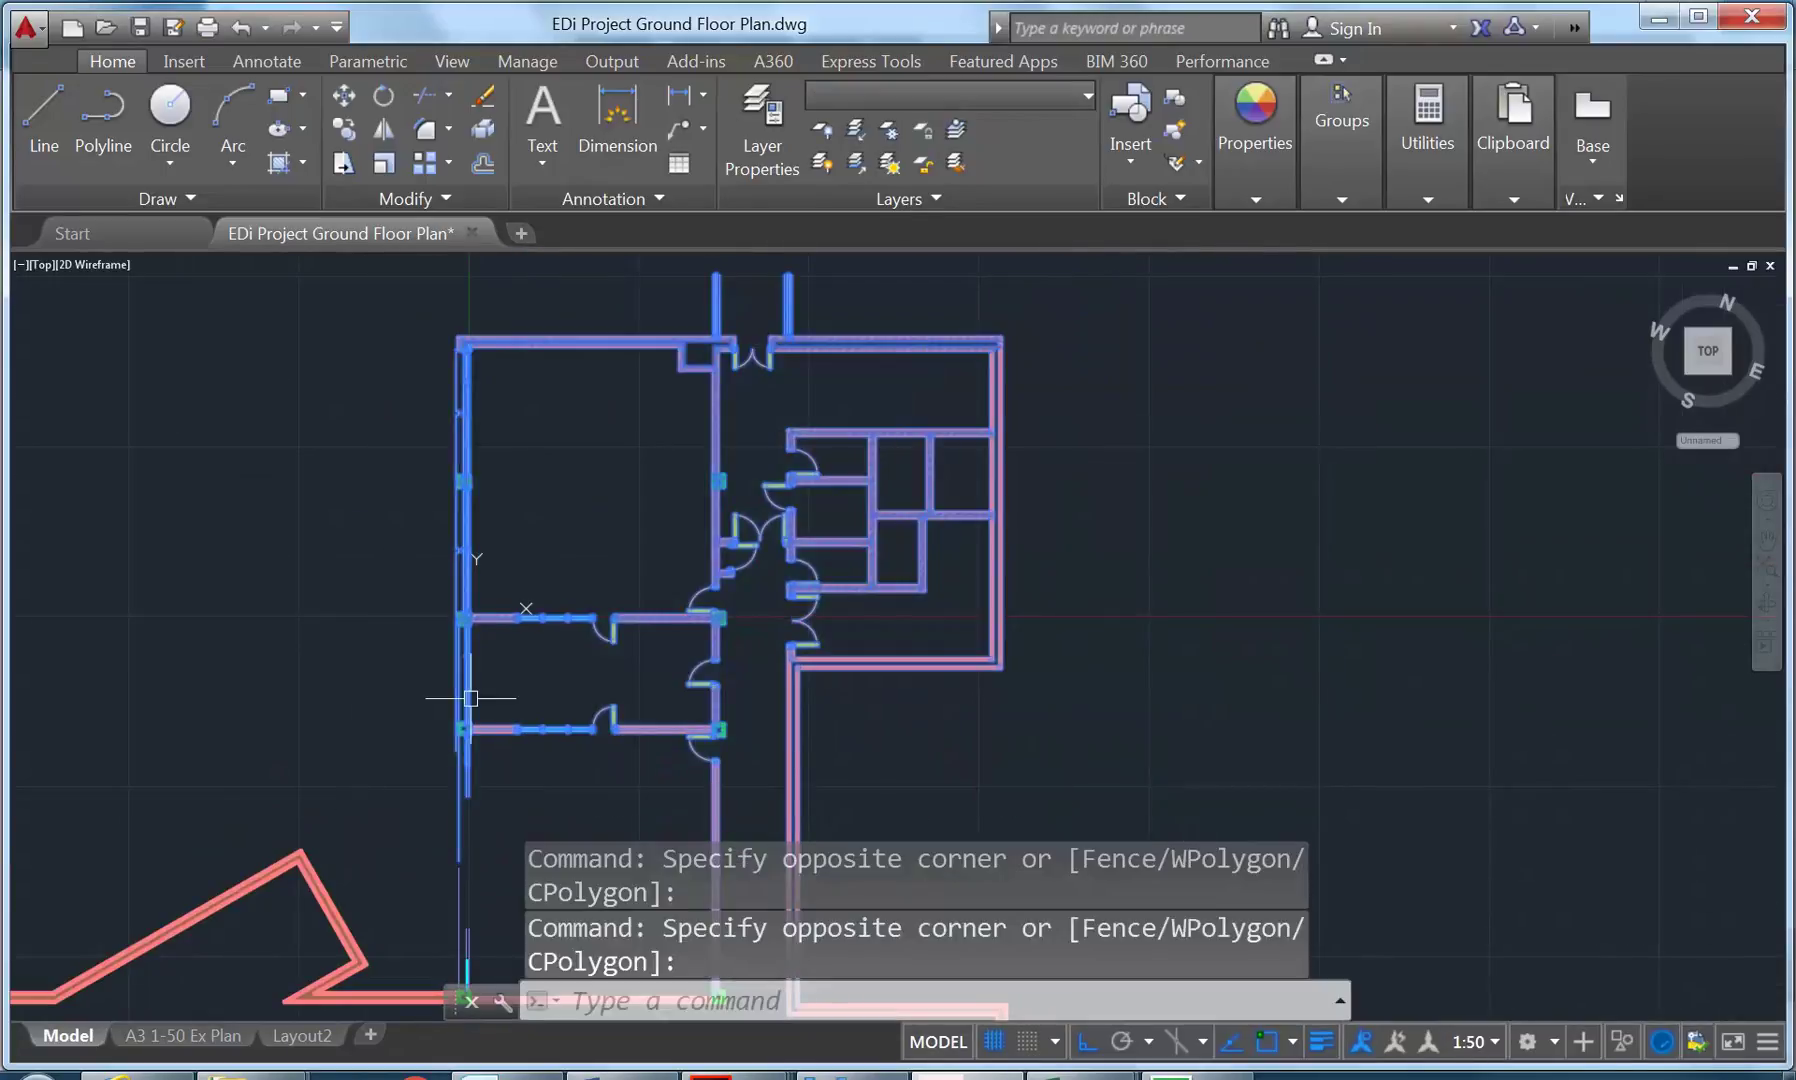
Copy the selected plan with Ortho straight across to the right of the original.
click(352, 136)
click(539, 462)
scroll(539, 462, down, 5)
scroll(890, 530, up, 2)
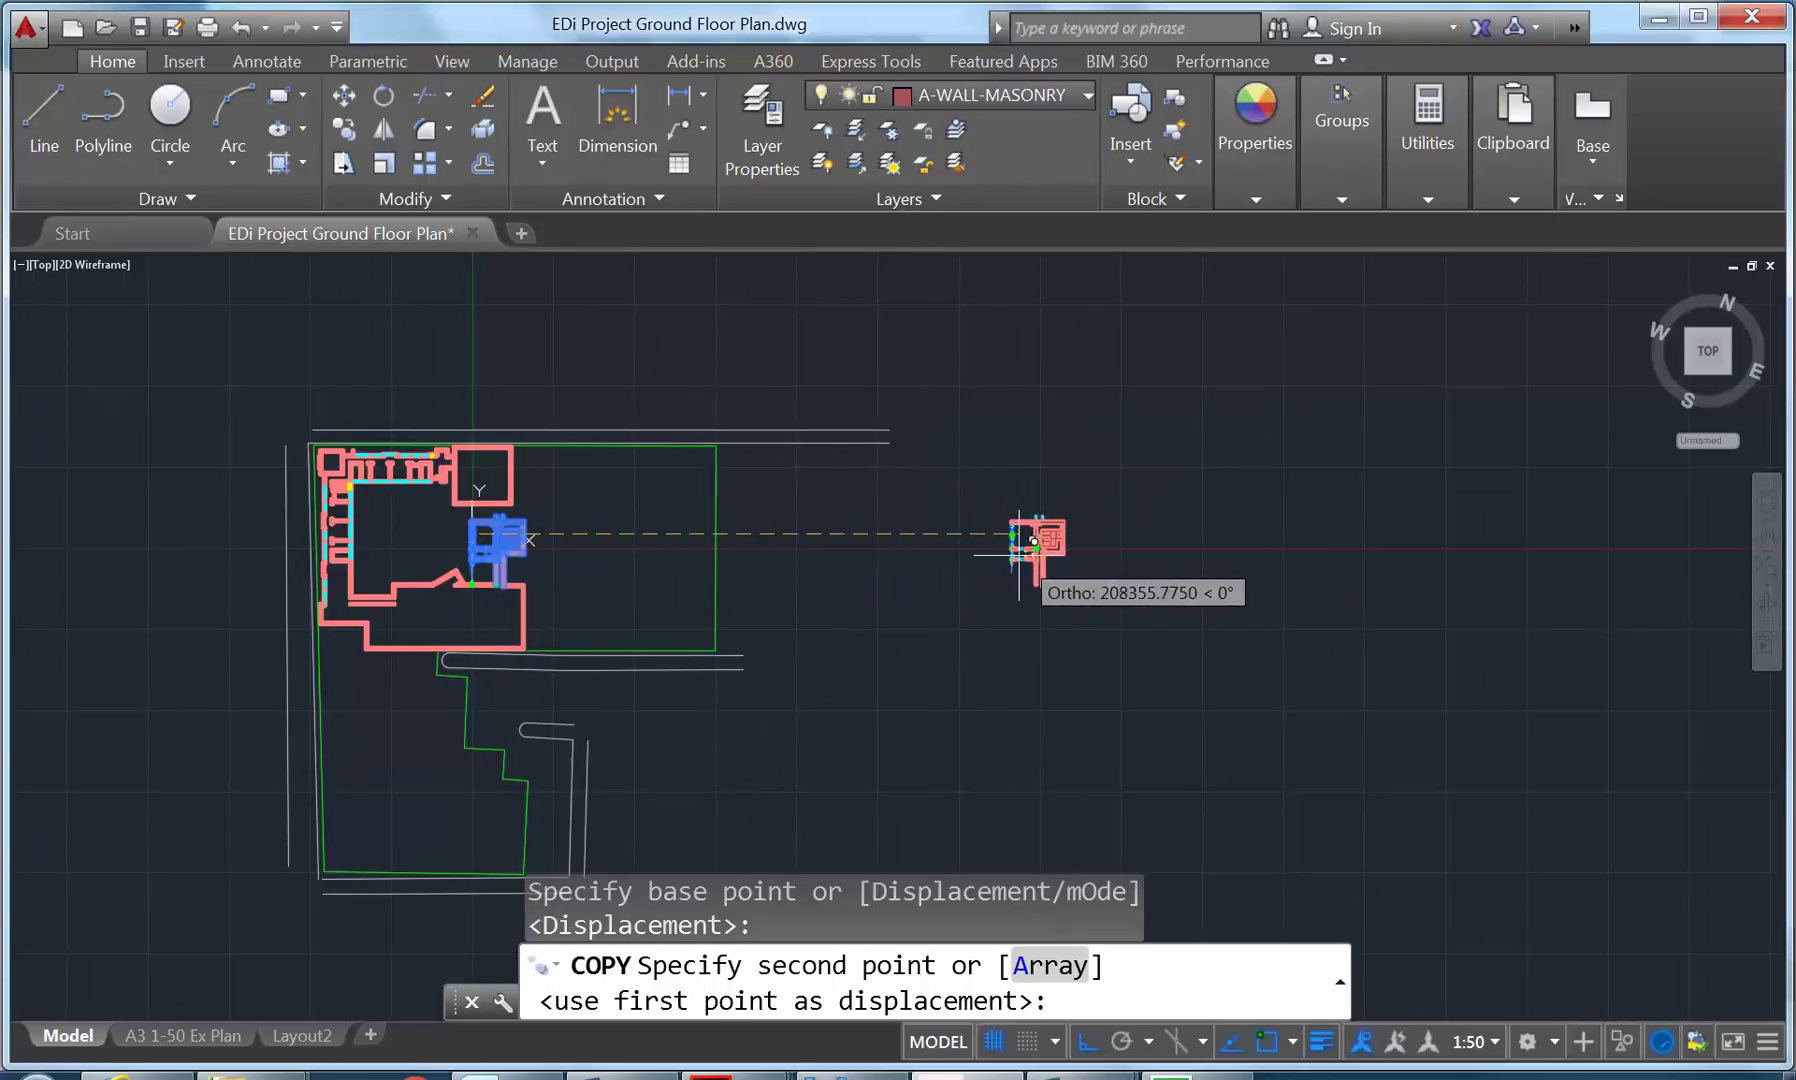
click(1070, 538)
right_click(1025, 481)
click(1054, 512)
Recentre the view and open the Layer Properties Manager.
scroll(1110, 525, up, 5)
scroll(830, 433, up, 2)
middle_drag(1208, 543, 790, 480)
scroll(585, 480, up, 3)
scroll(585, 480, down, 3)
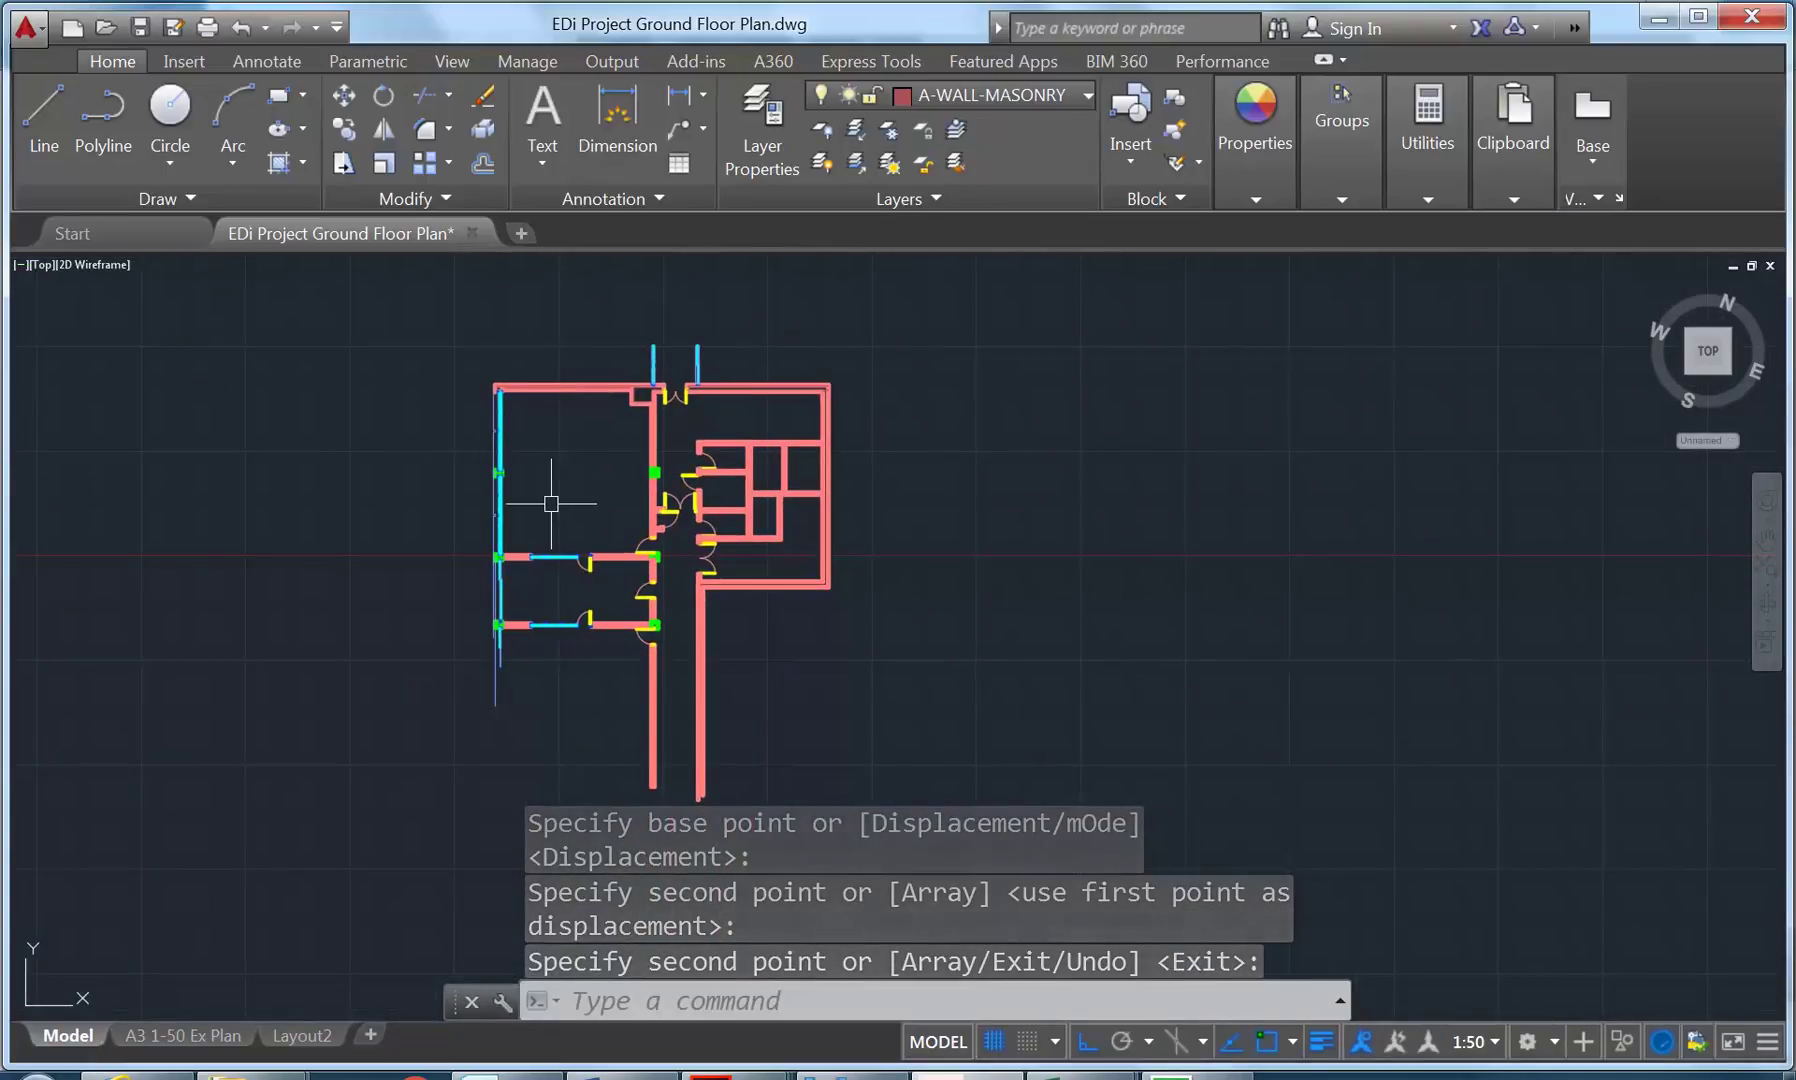
click(746, 118)
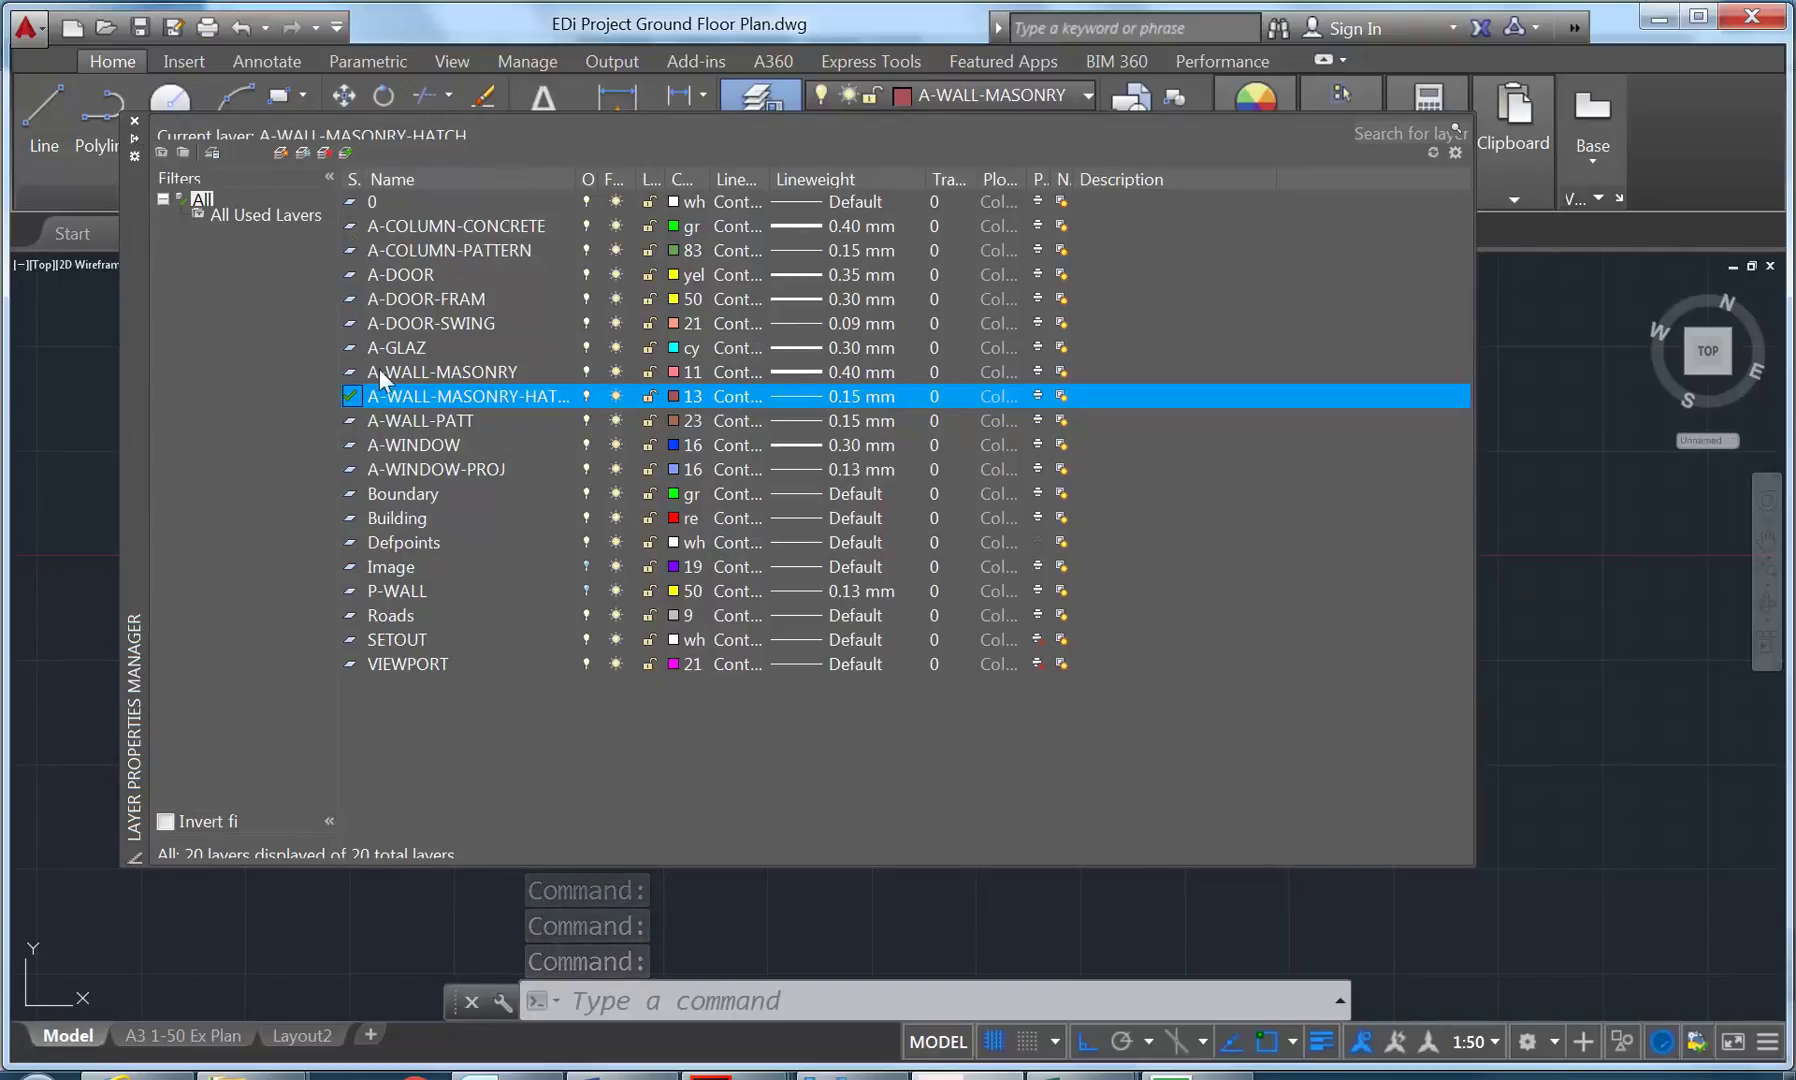
Create a new layer named DEMOLITION and bring up its Continuous linetype selection.
click(281, 154)
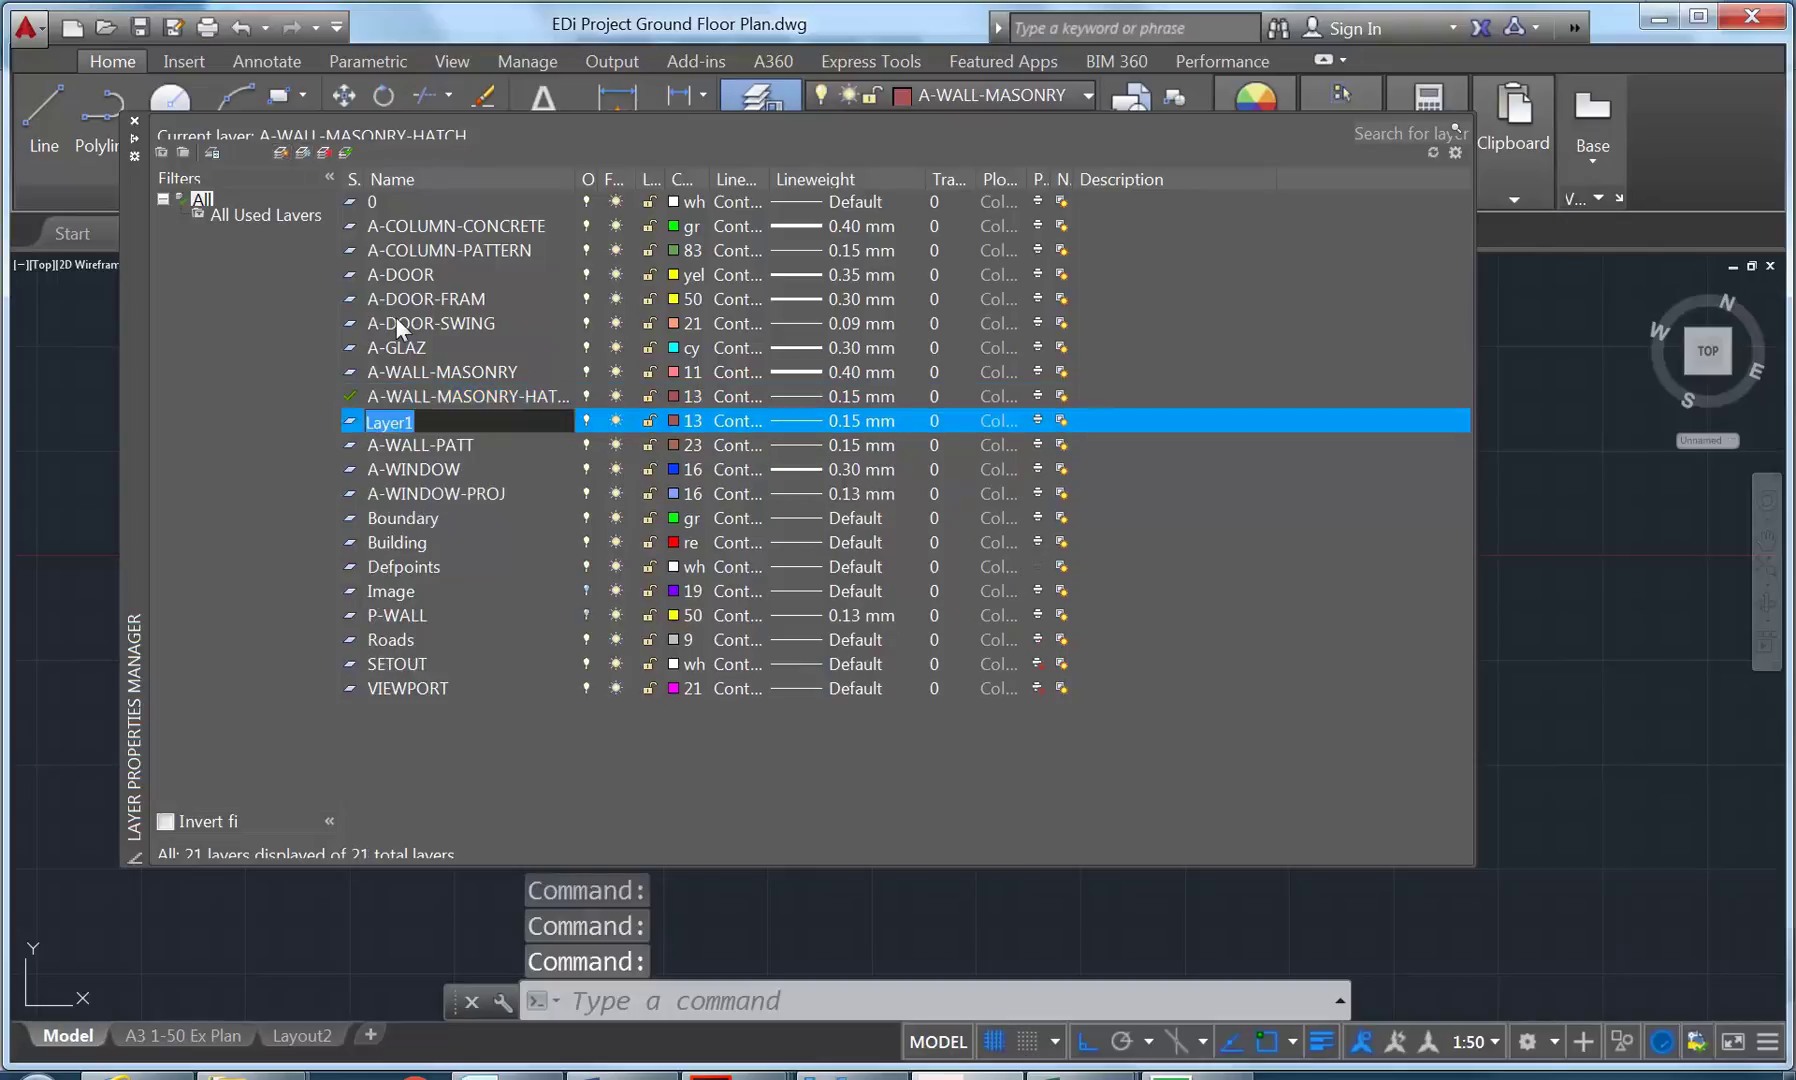
text(d)
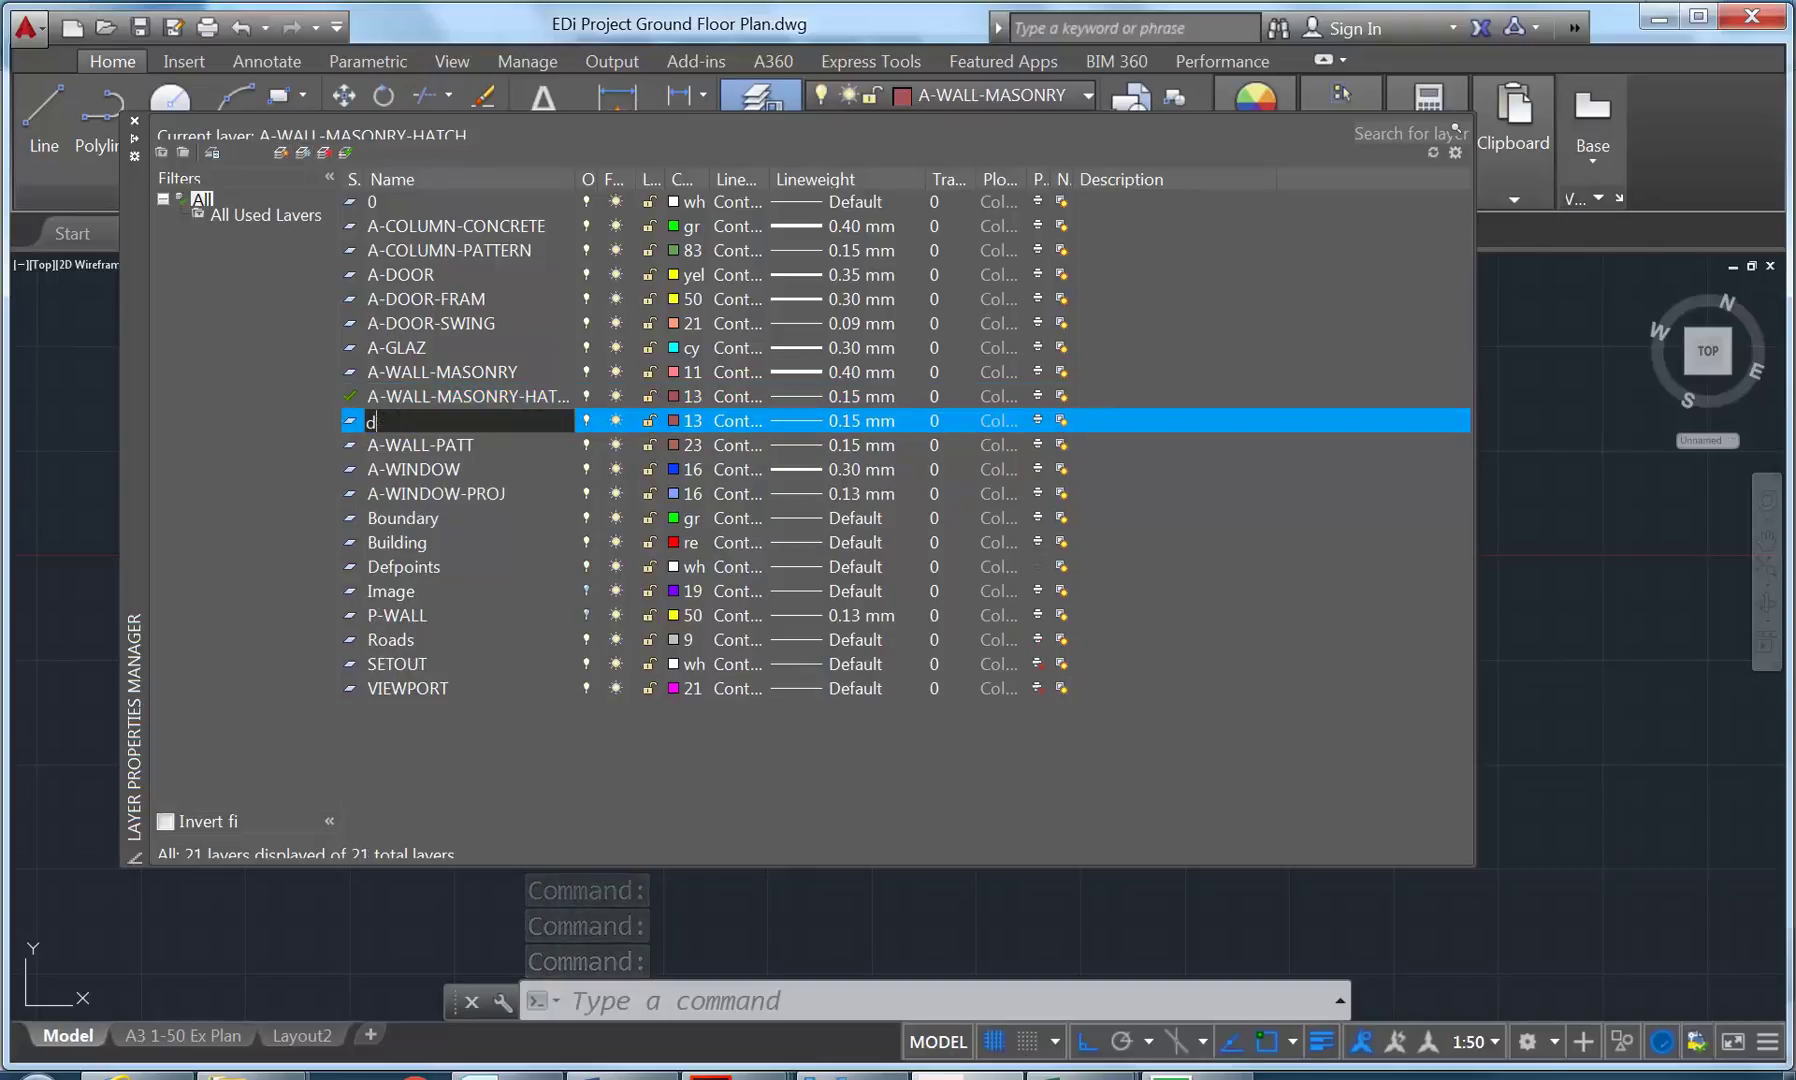
key(BackSpace)
text(D)
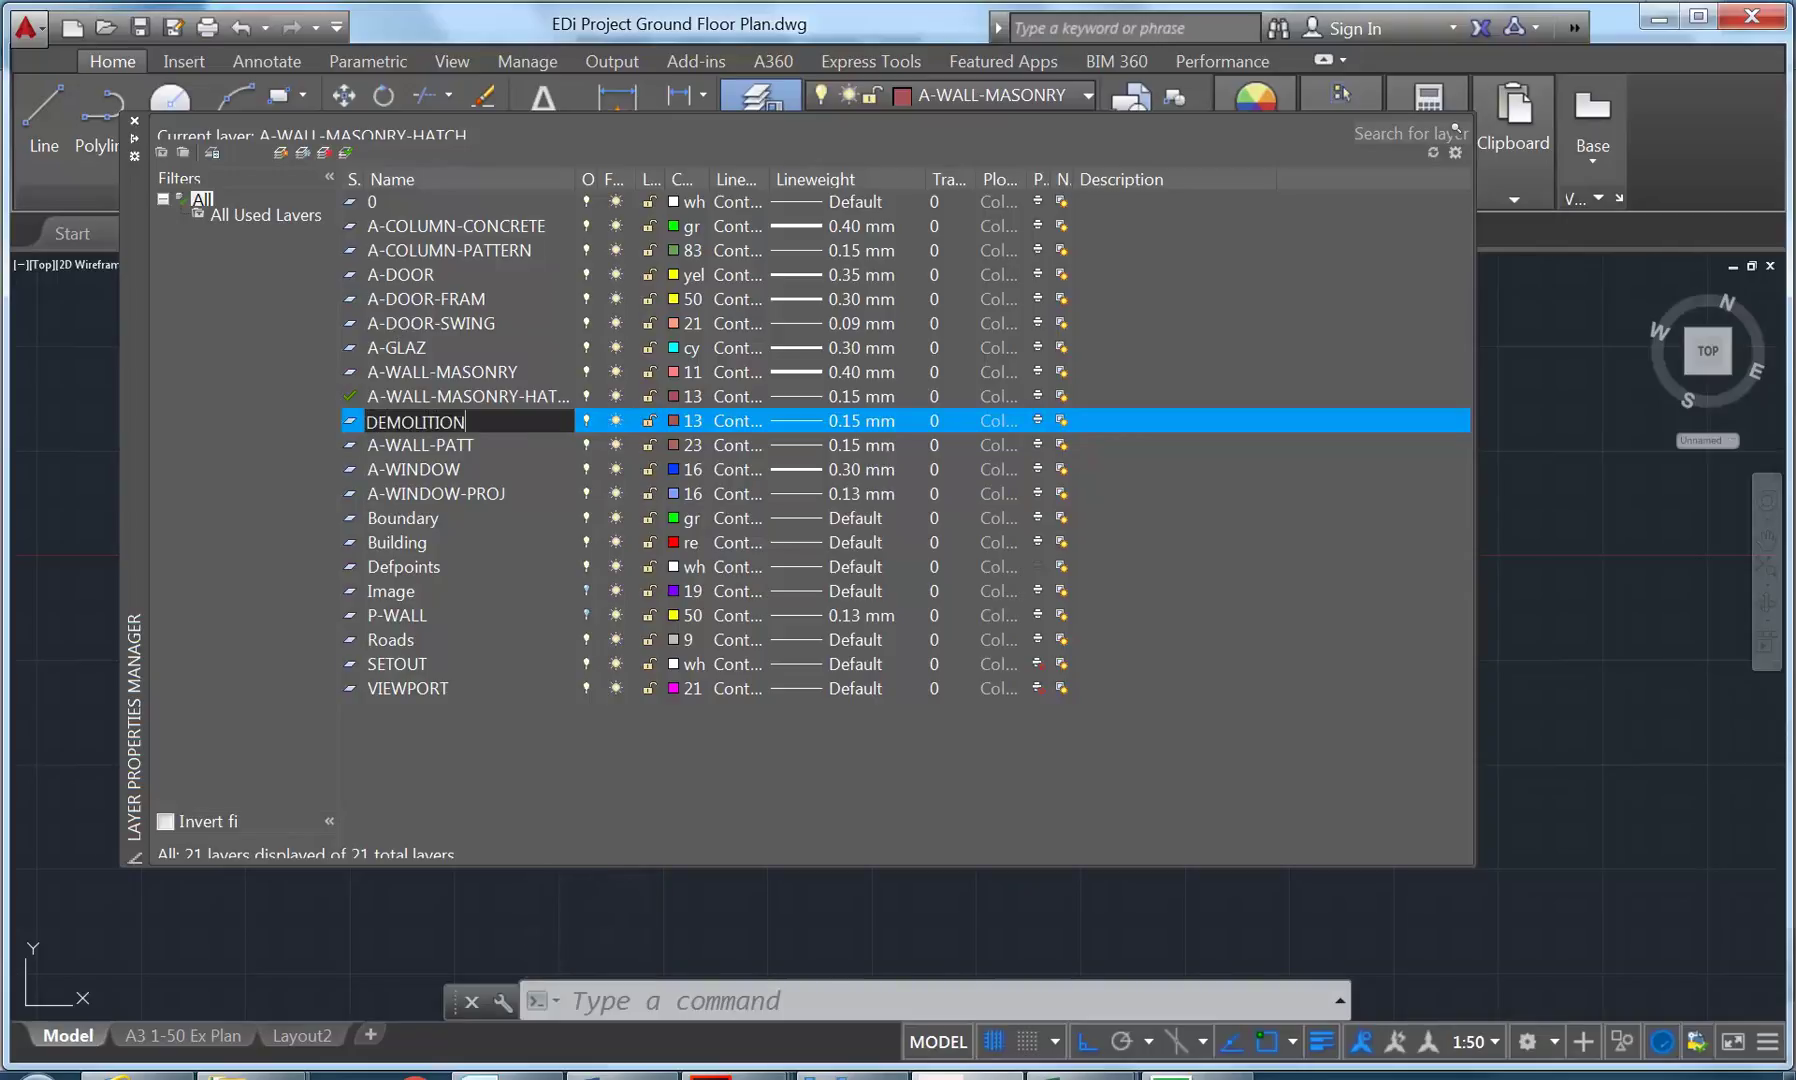
text(EMOLITION)
key(Return)
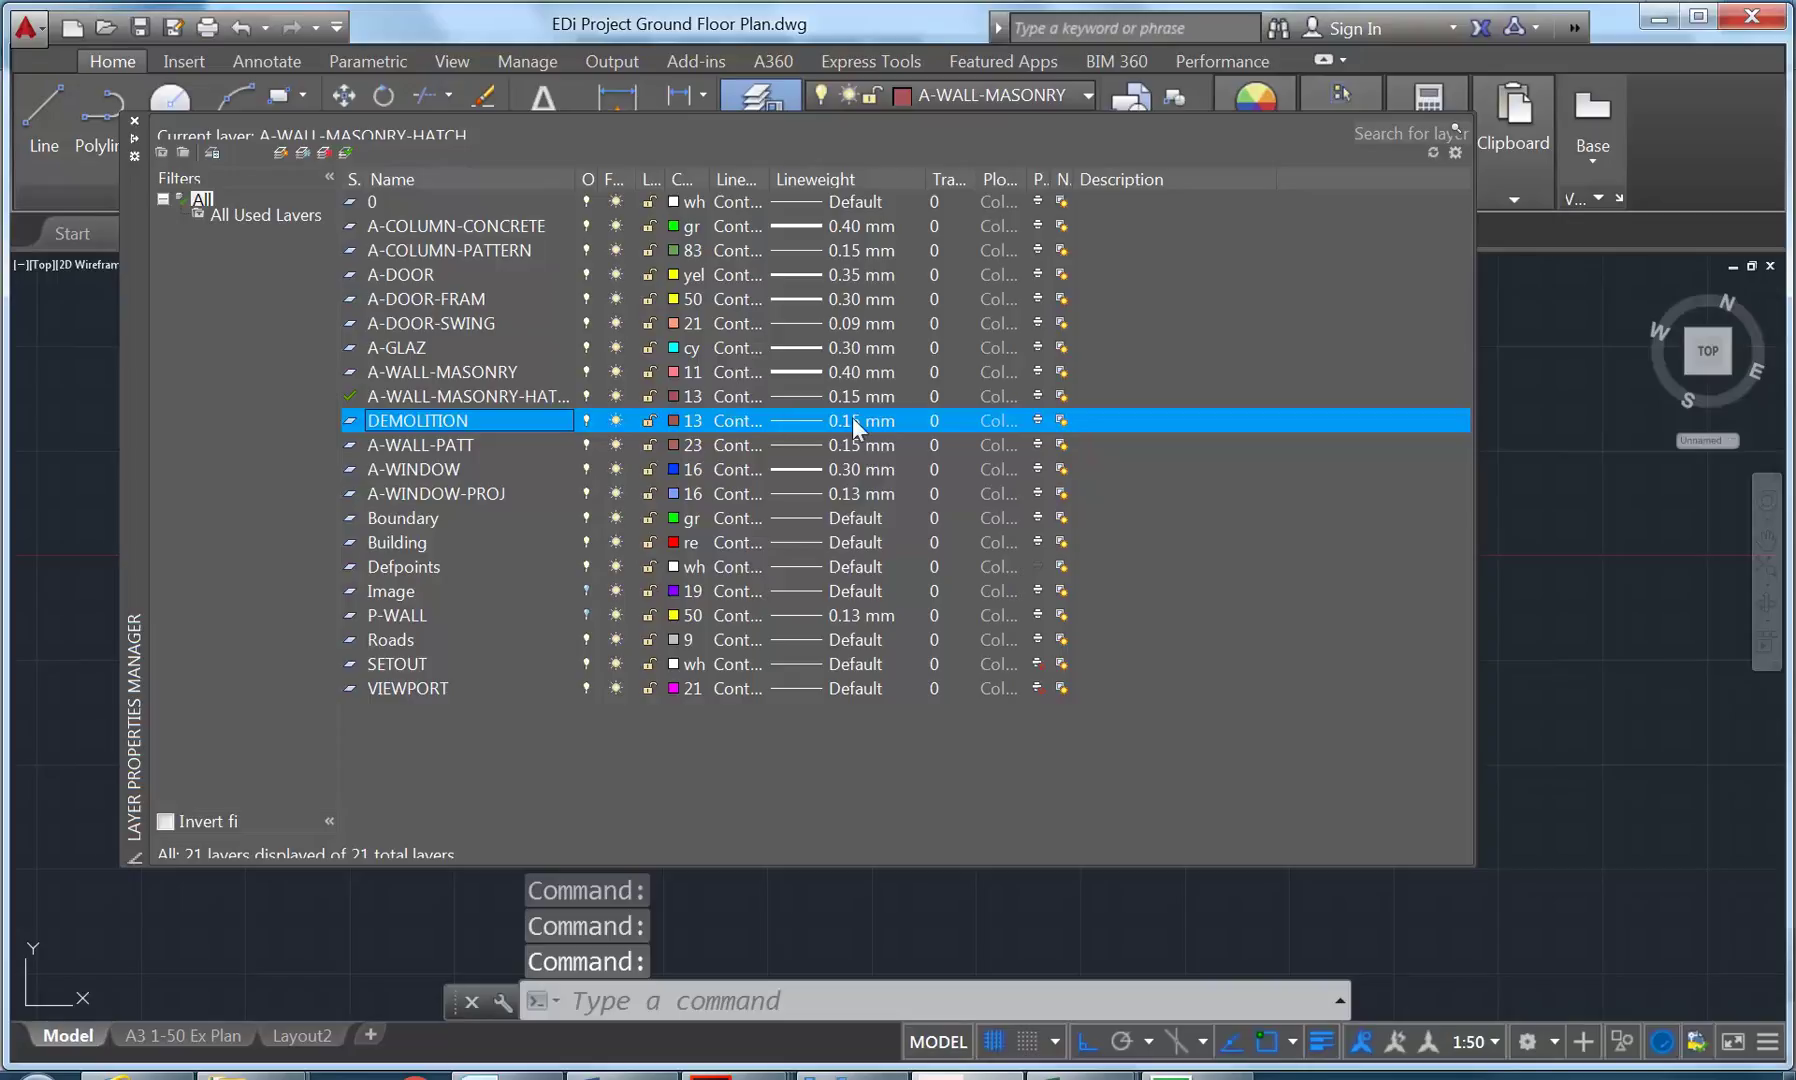
drag(769, 177, 840, 177)
click(748, 419)
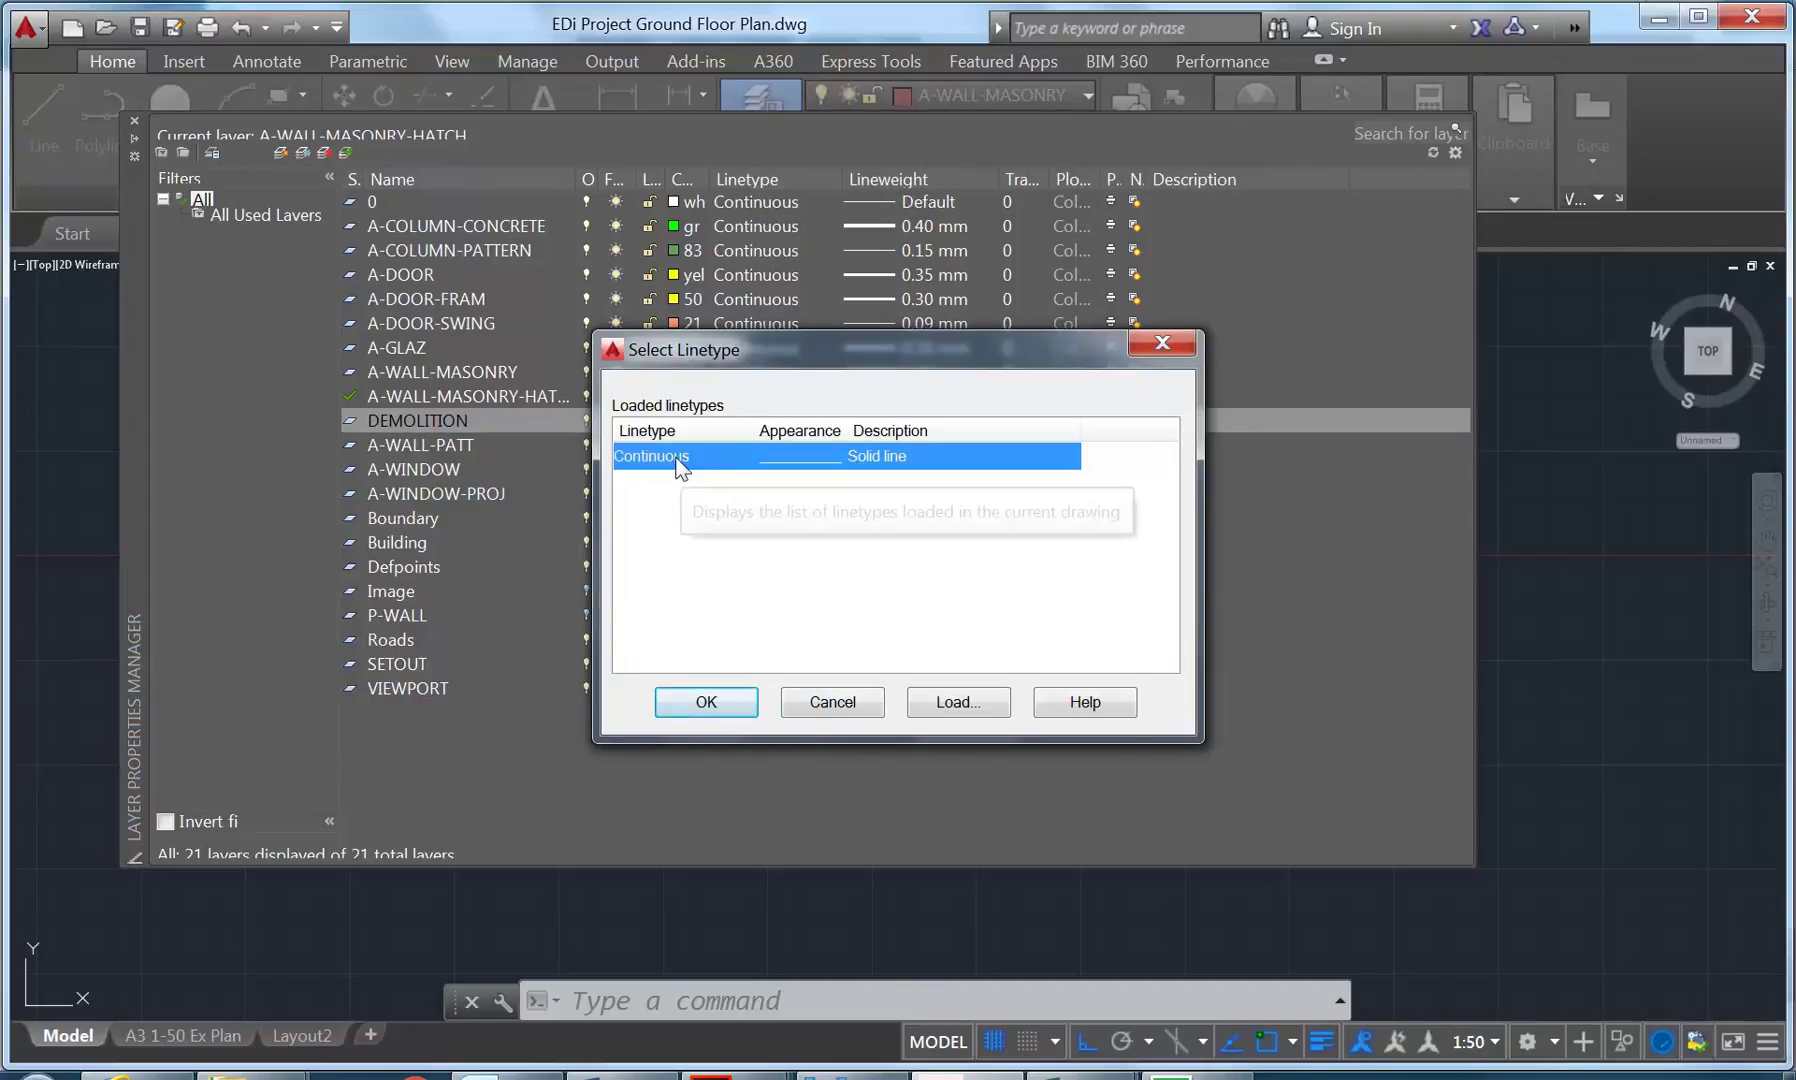
Load the DASHED linetype from acadiso.lin into the drawing.
click(952, 705)
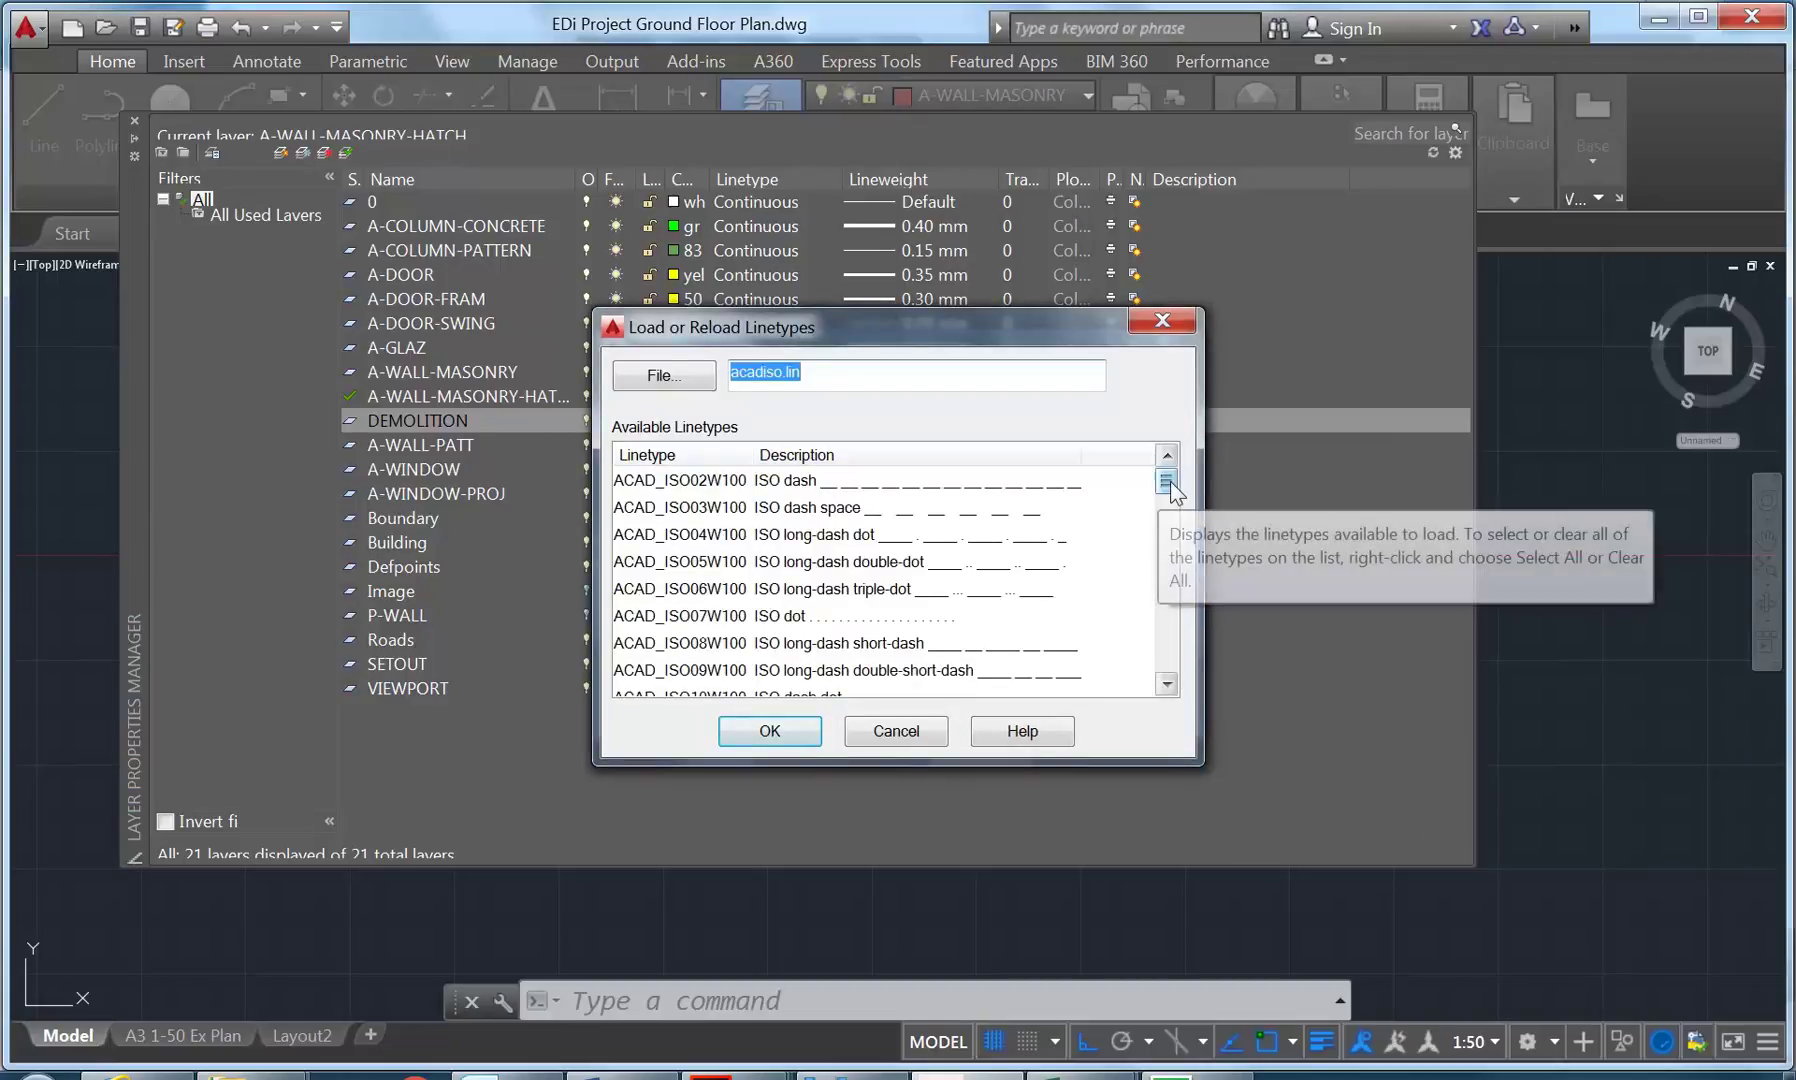
drag(1163, 480, 1188, 555)
click(700, 590)
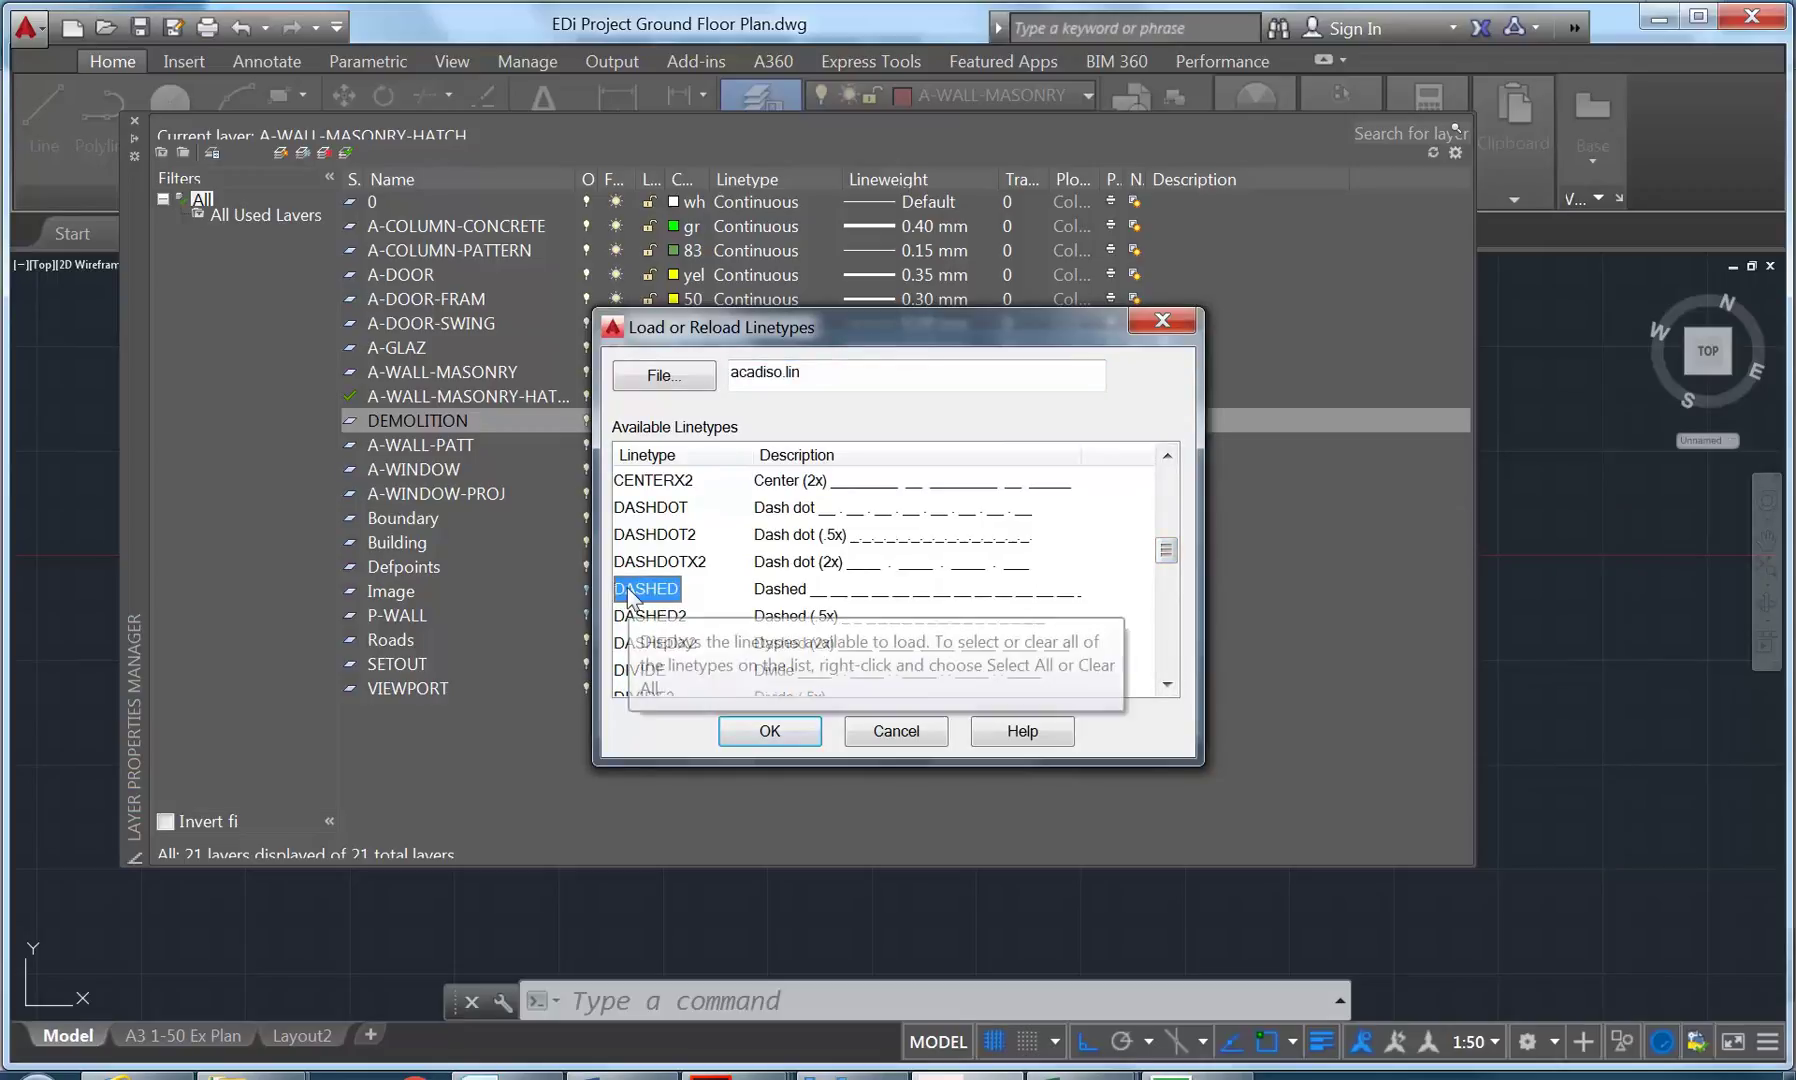
drag(1166, 556, 1168, 480)
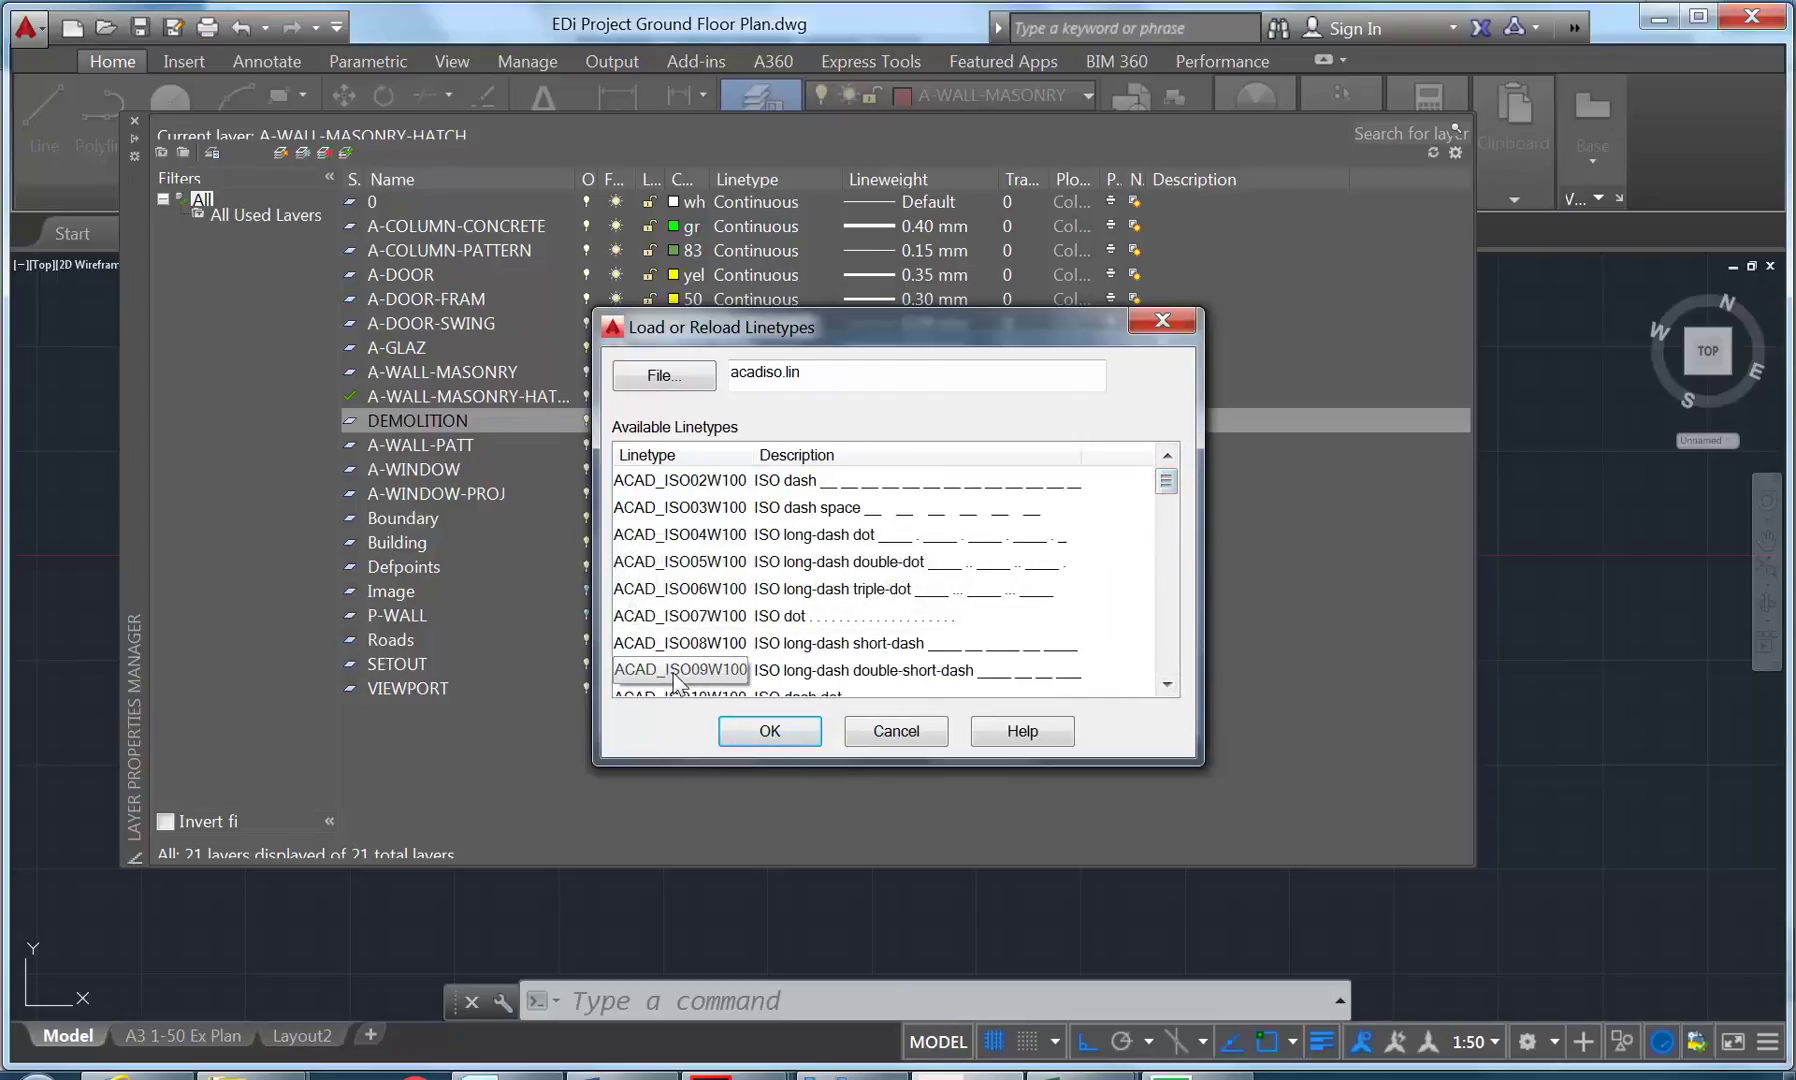
scroll(673, 683, down, 5)
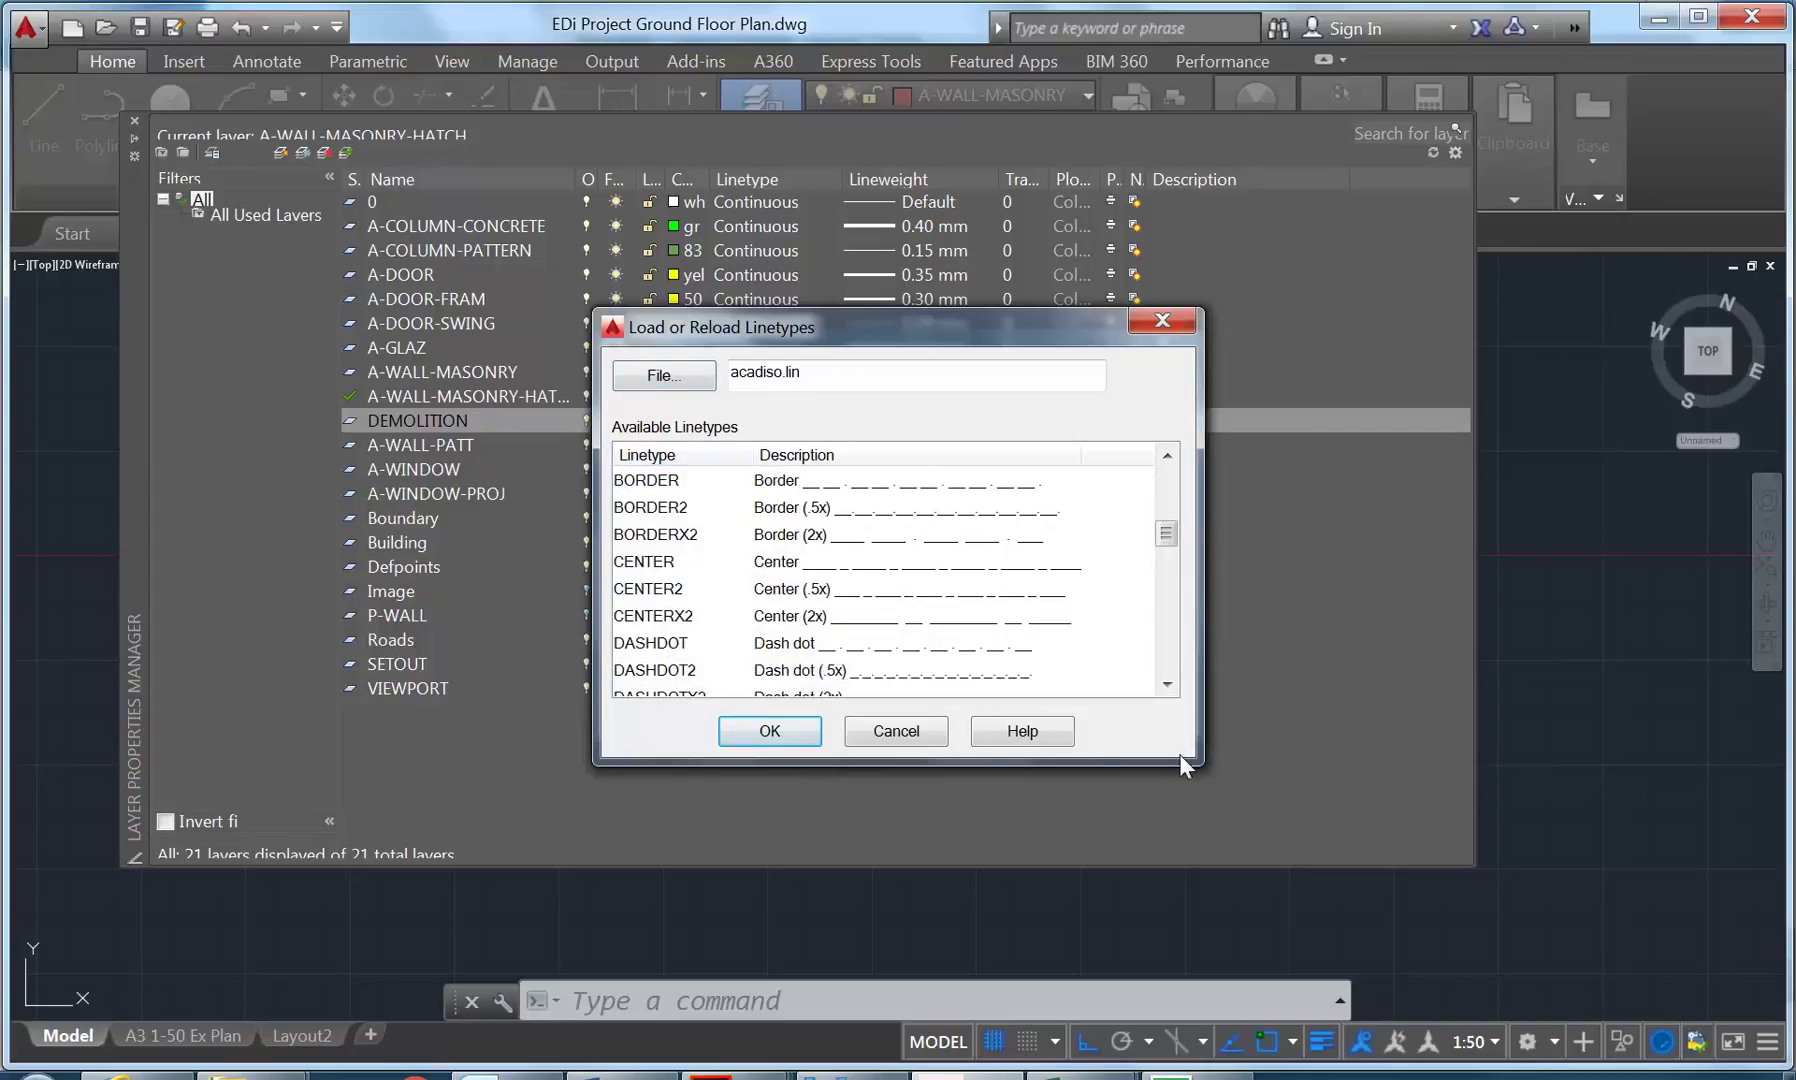
drag(1188, 762, 1345, 935)
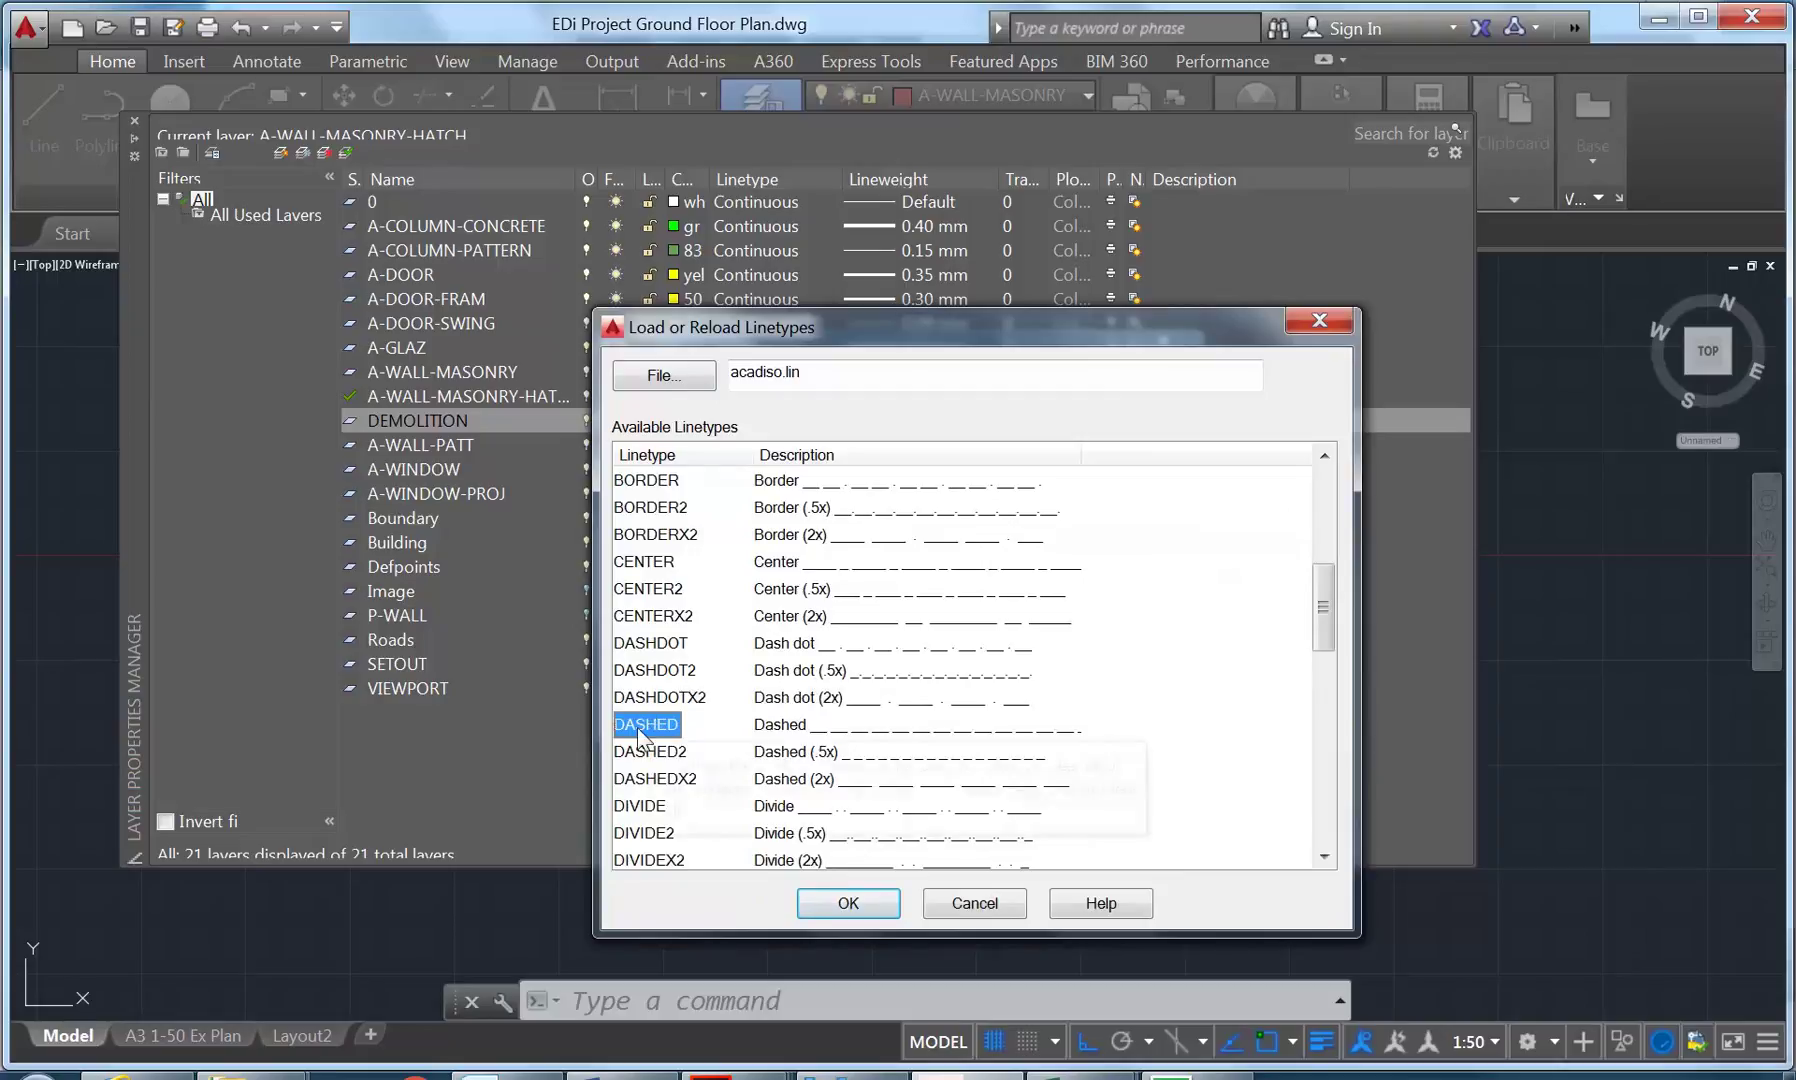
scroll(648, 755, down, 5)
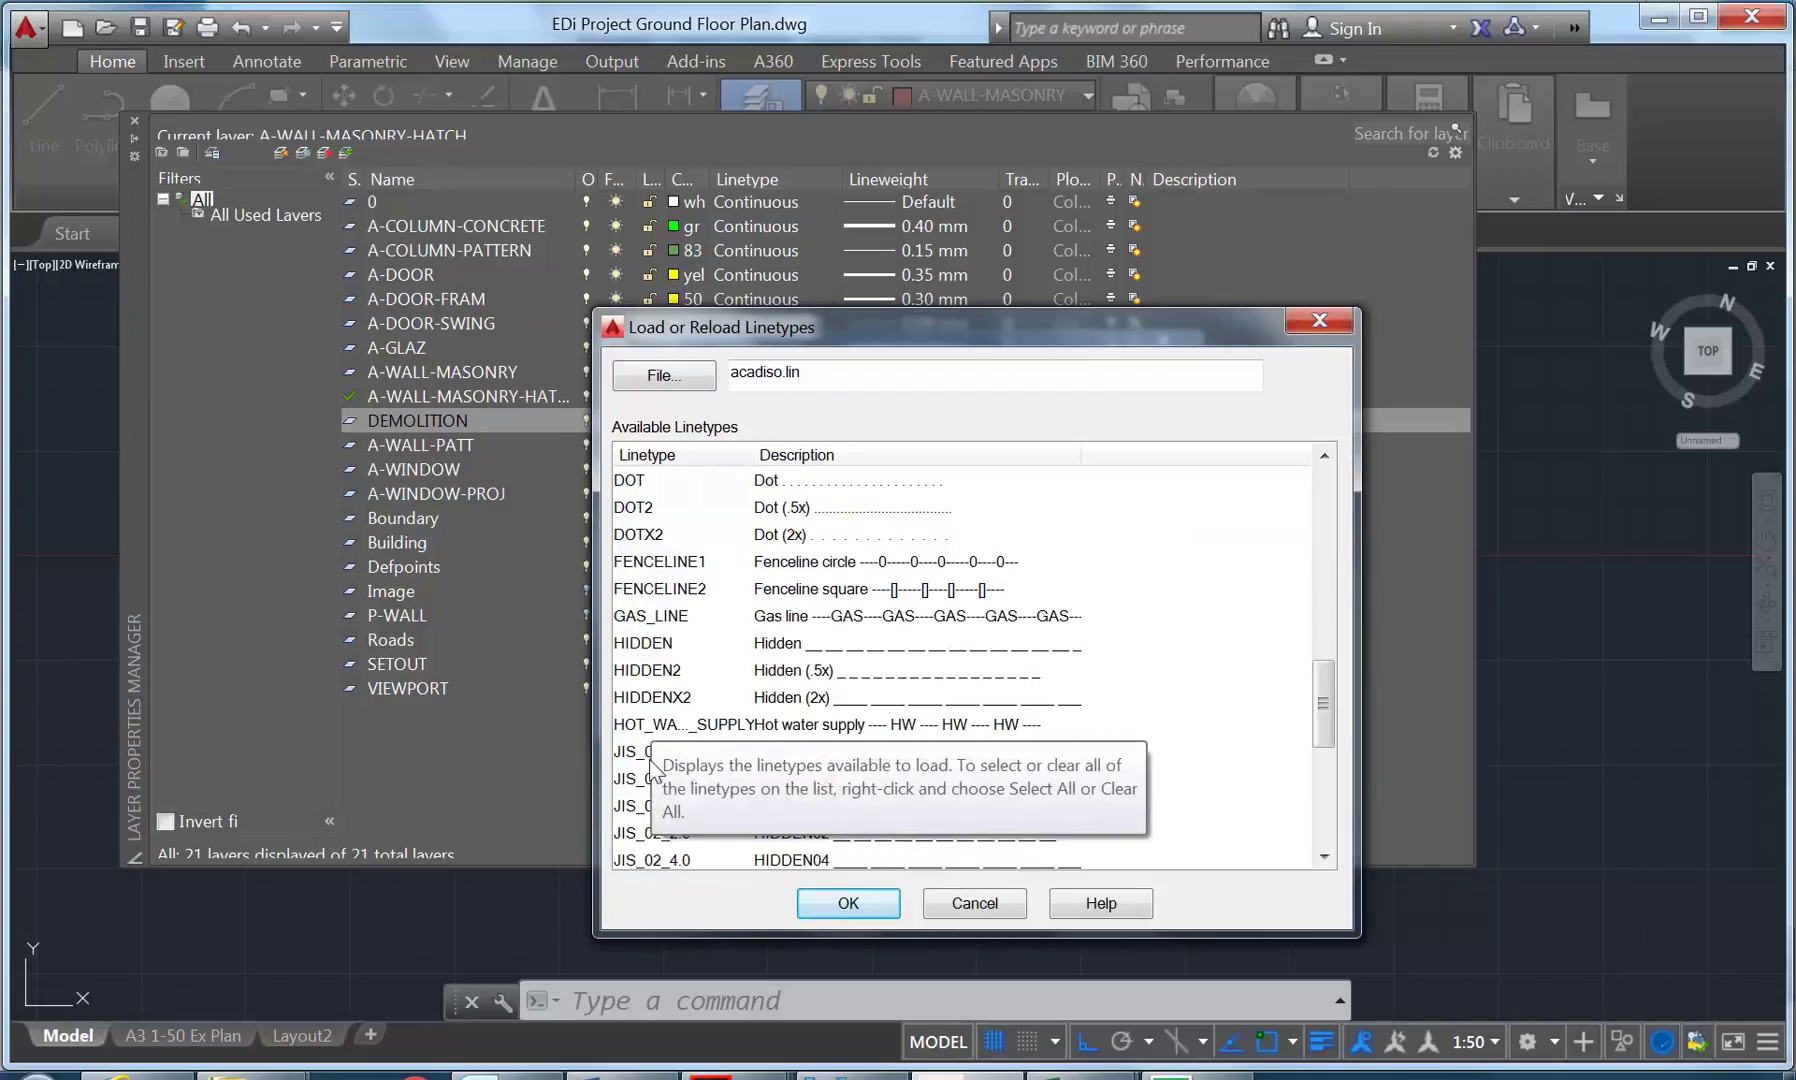
click(650, 645)
scroll(650, 650, up, 10)
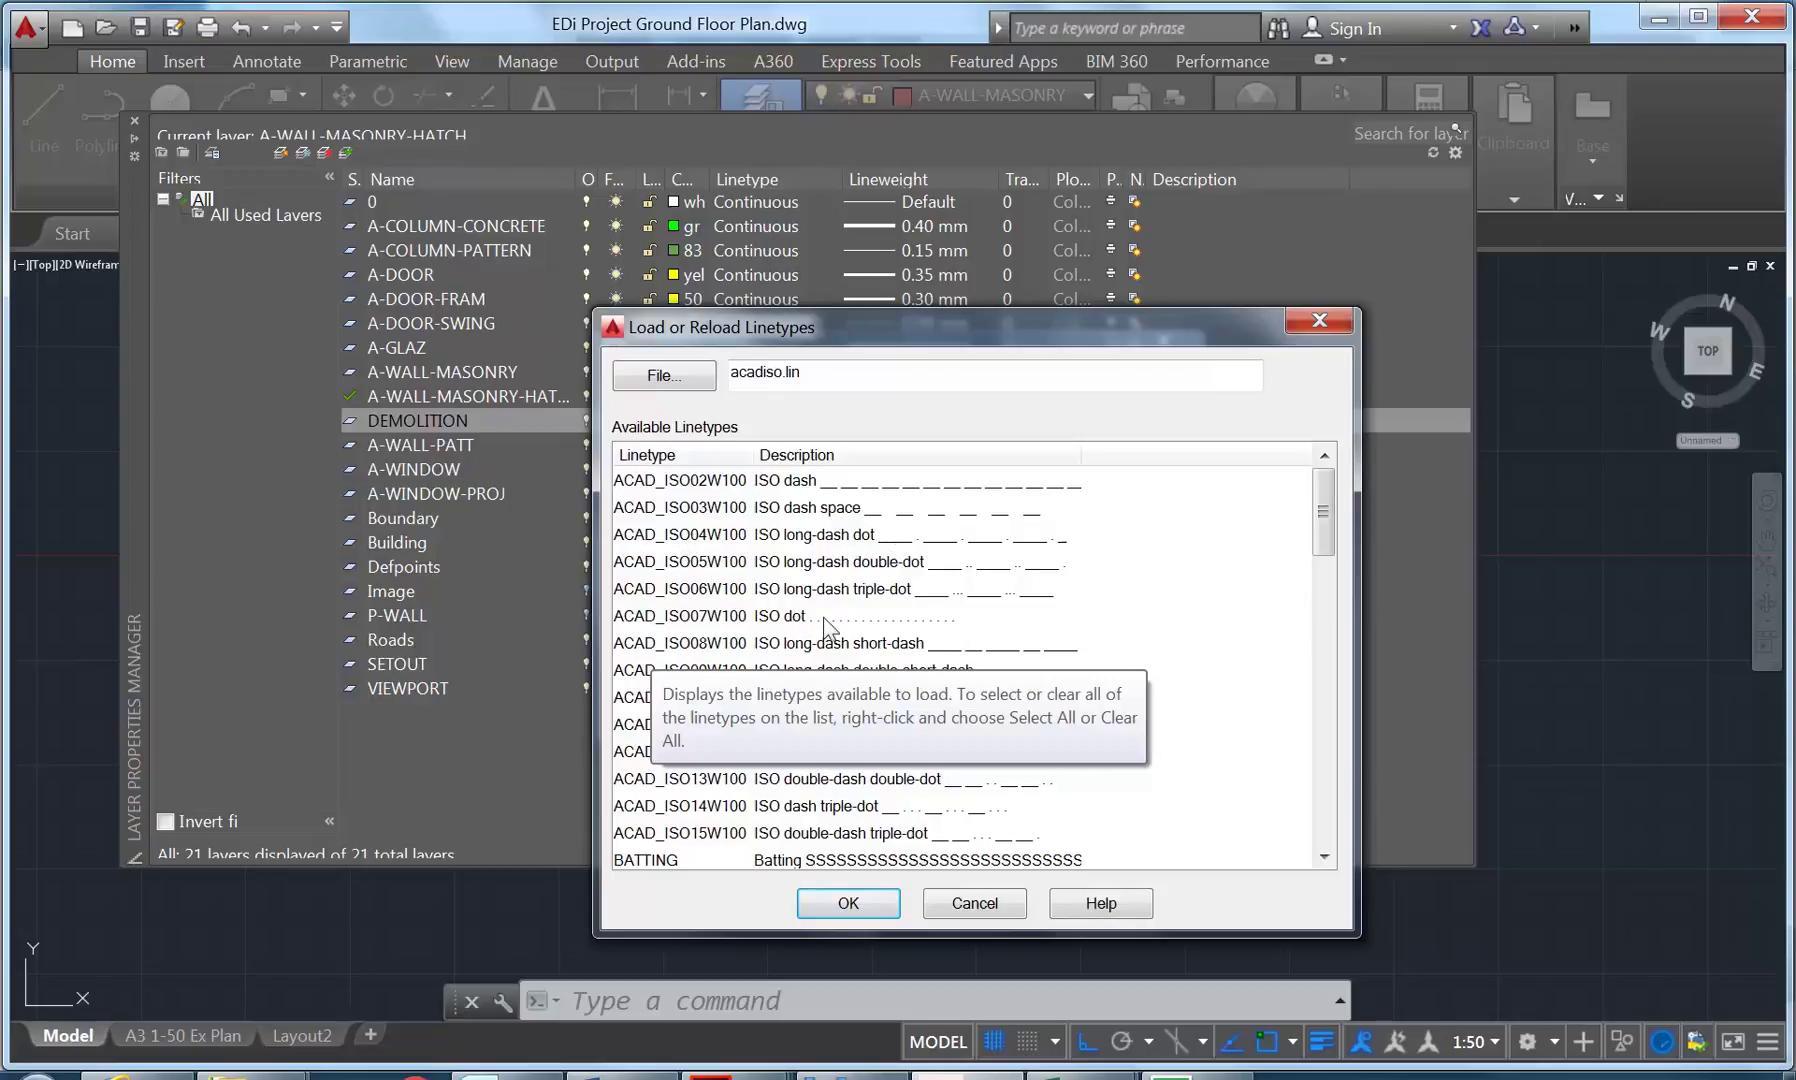
scroll(785, 637, down, 4)
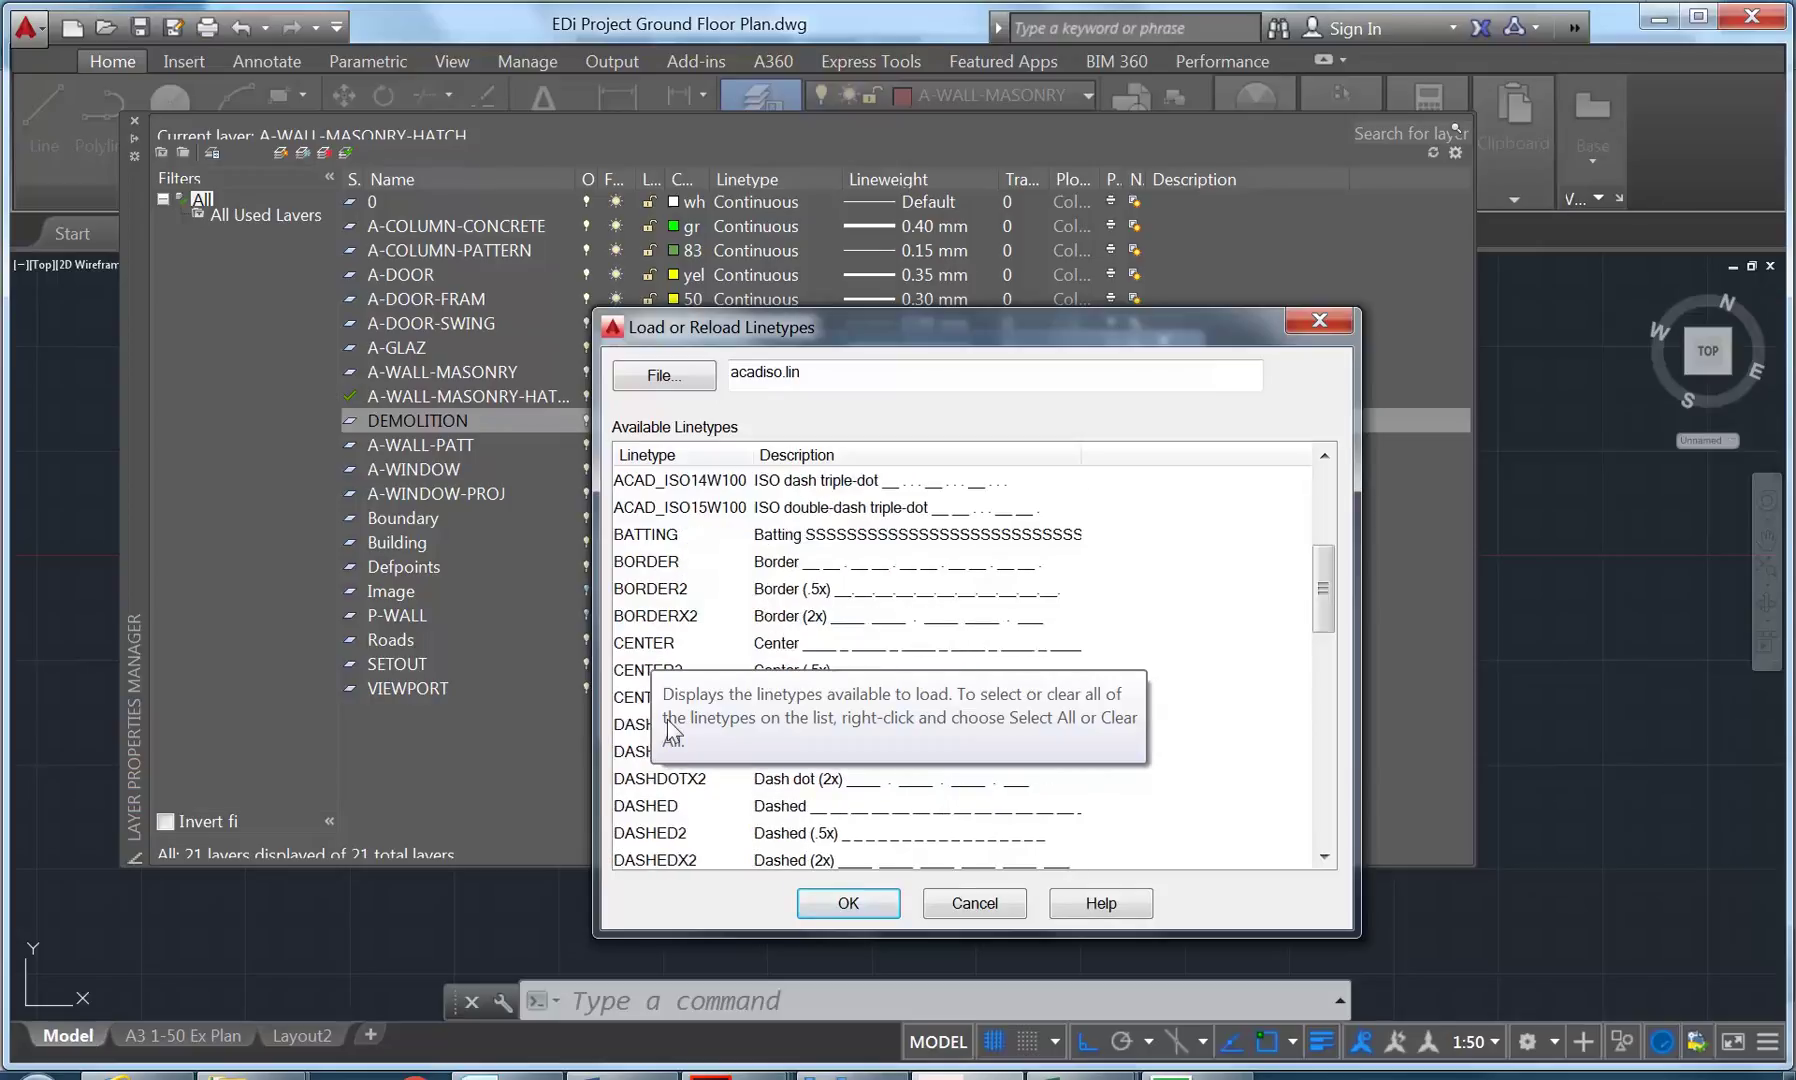
scroll(655, 740, down, 2)
click(648, 645)
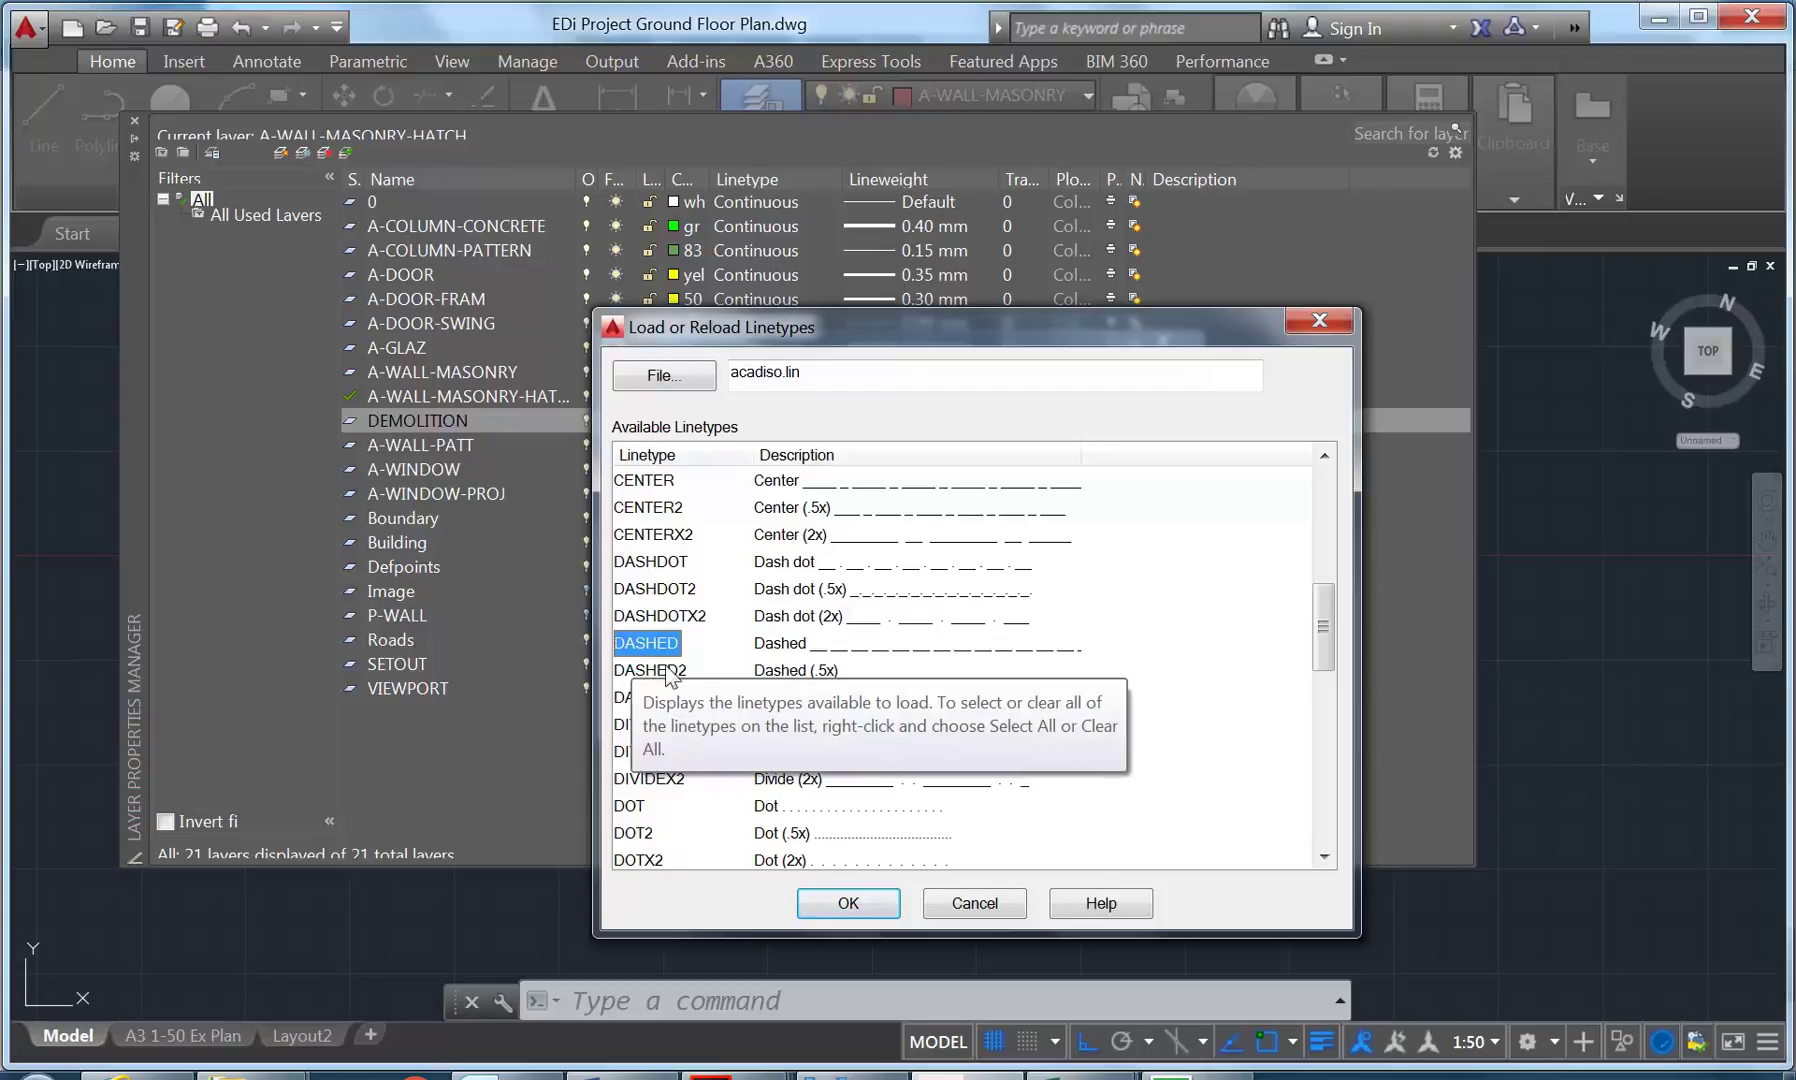
click(842, 905)
Assign DASHED as the DEMOLITION layer's linetype.
click(641, 473)
click(651, 462)
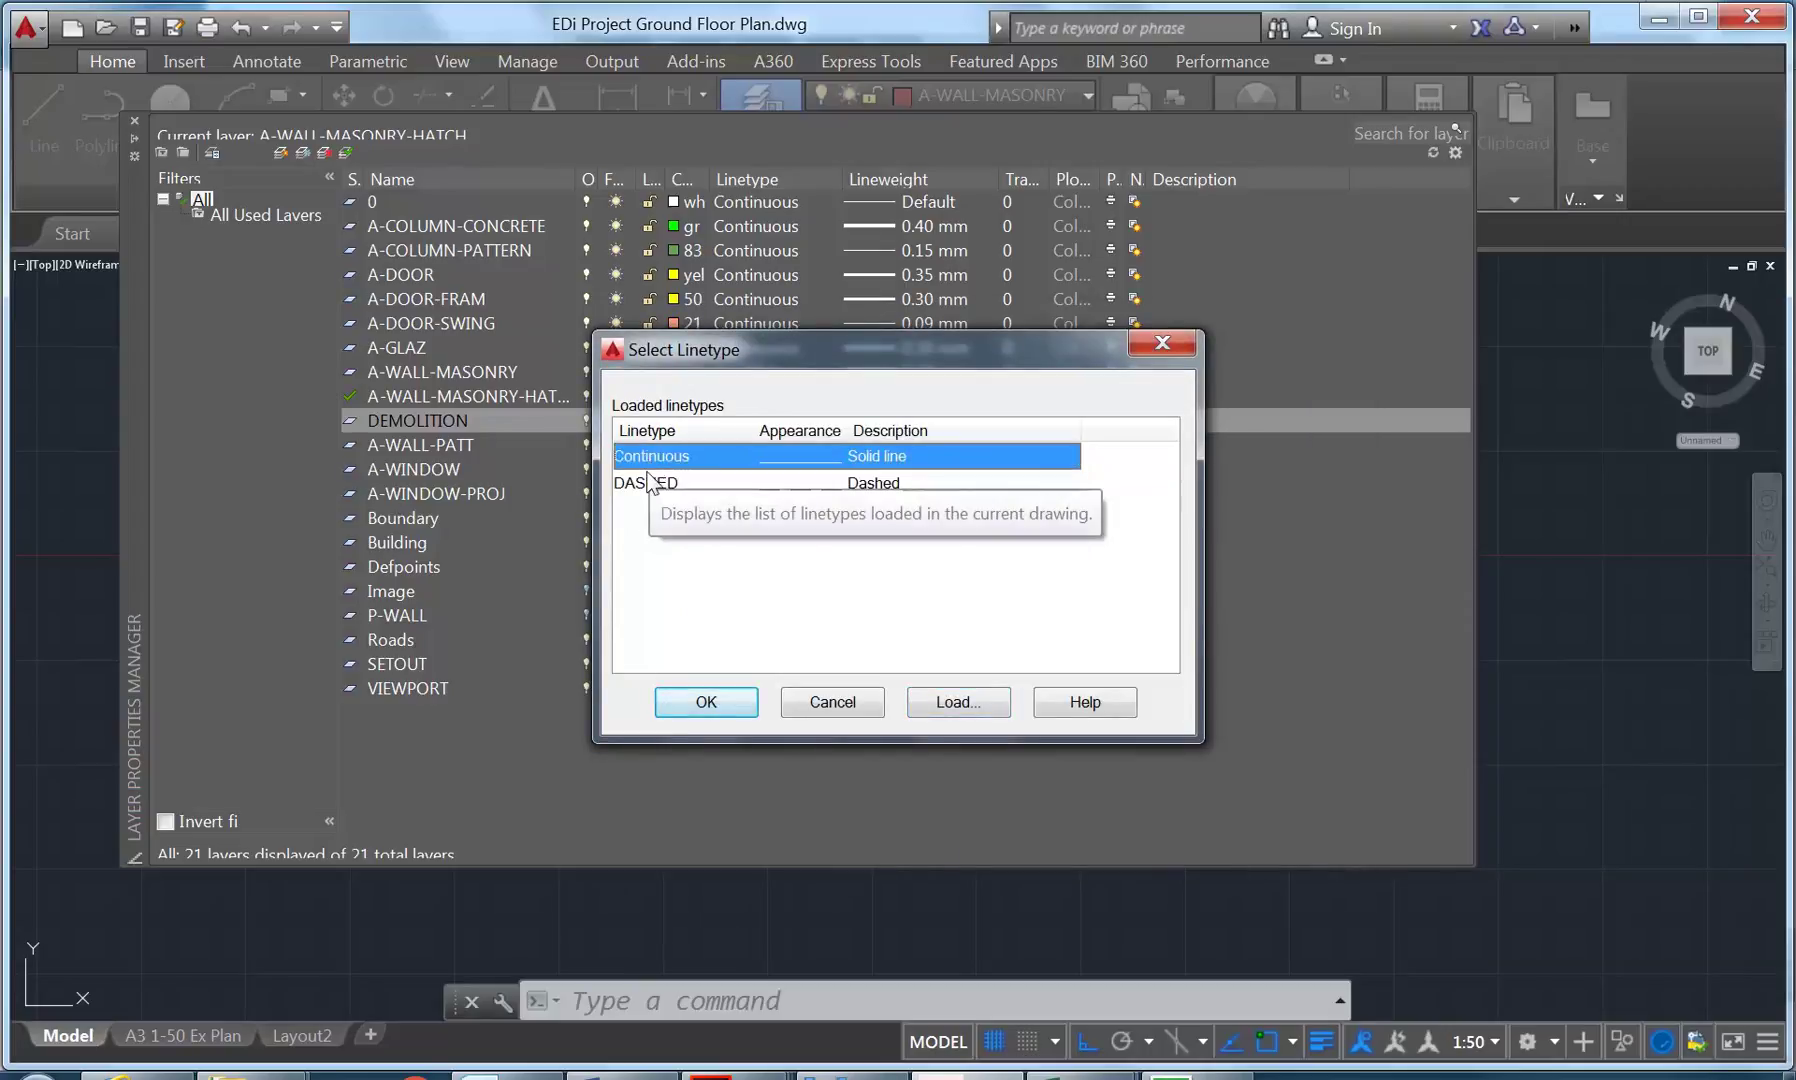
click(650, 484)
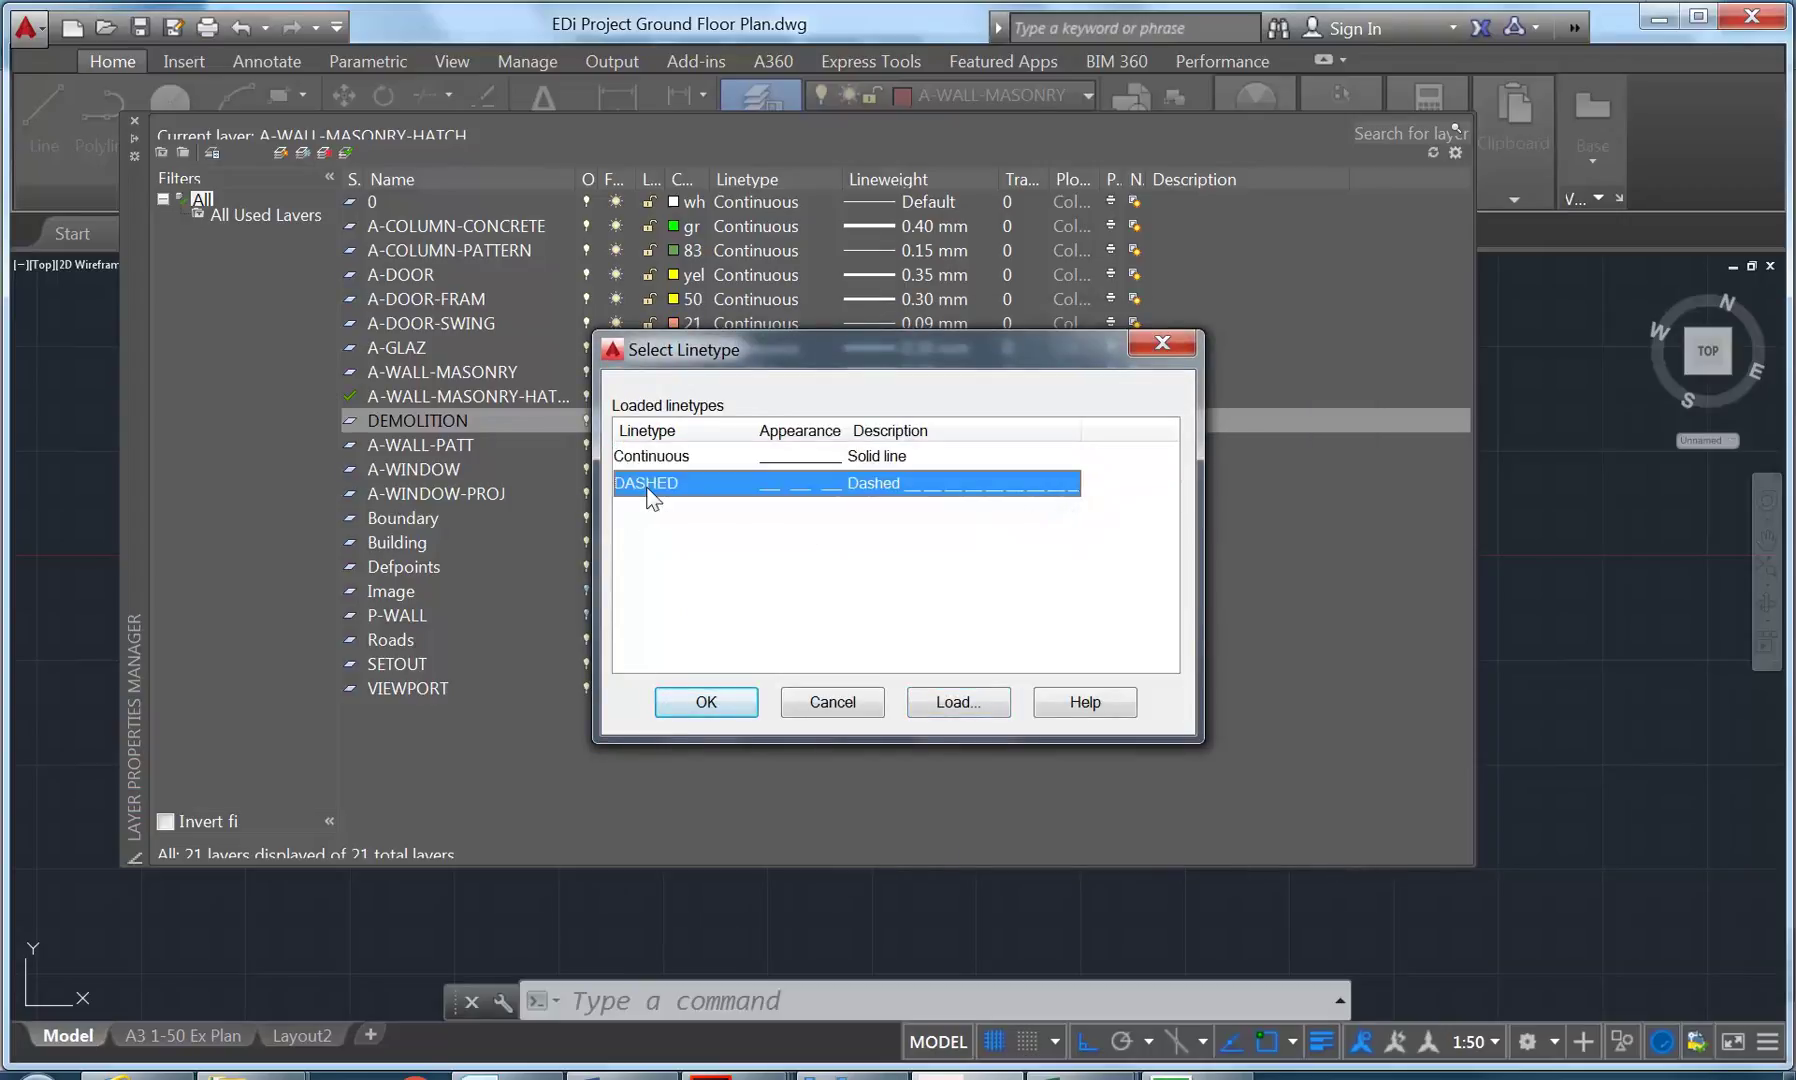
click(706, 702)
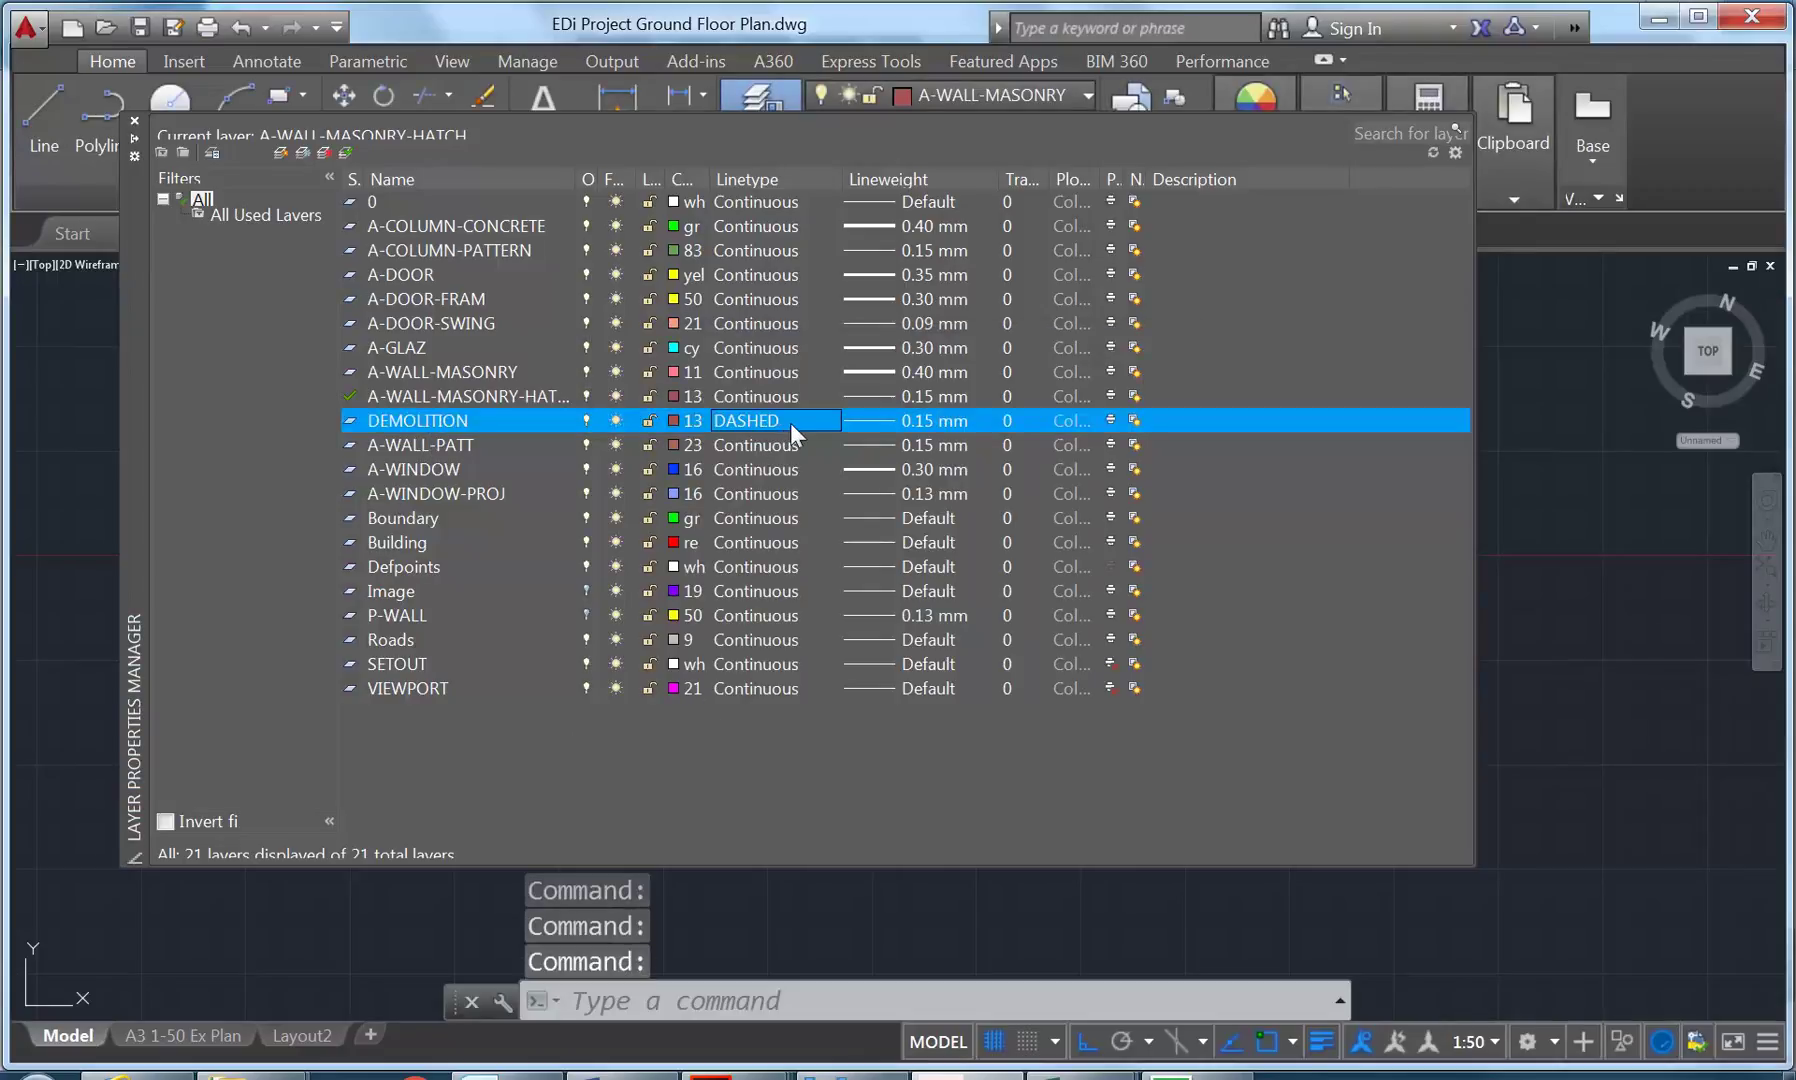
Set the DEMOLITION layer colour to index 11.
click(672, 420)
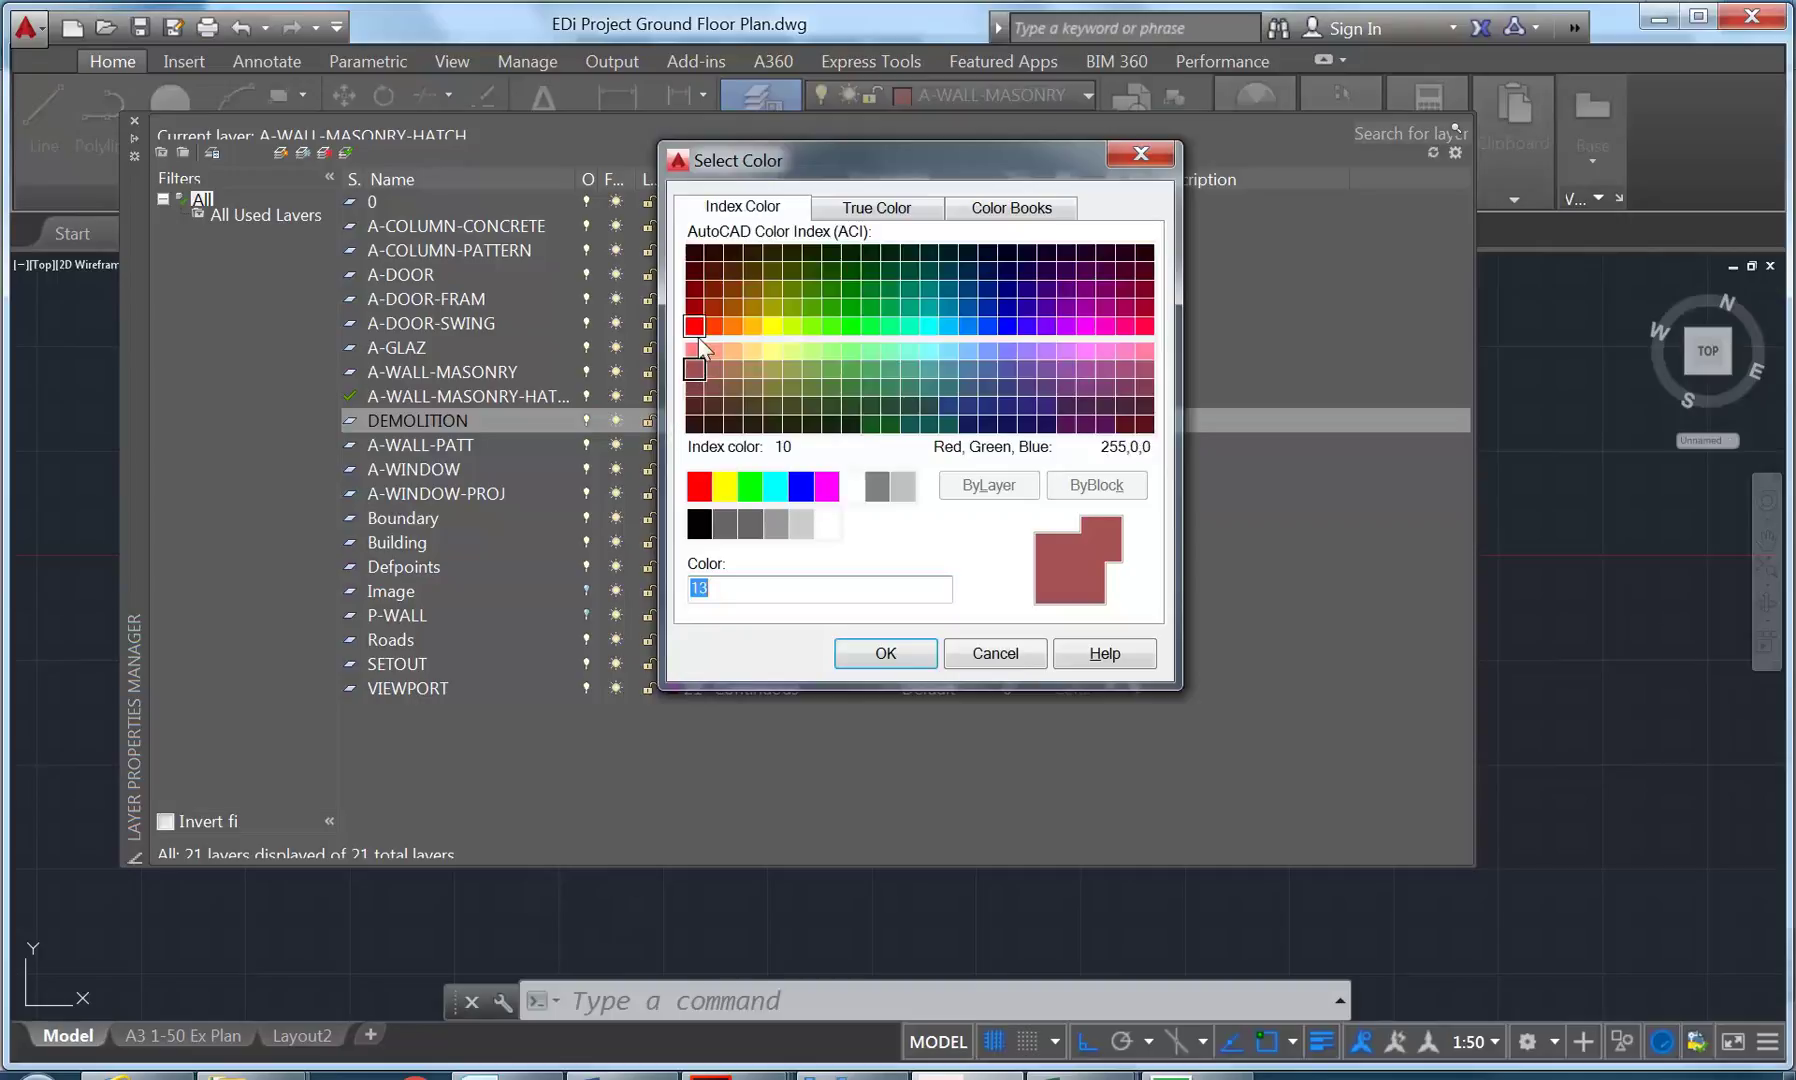
click(695, 350)
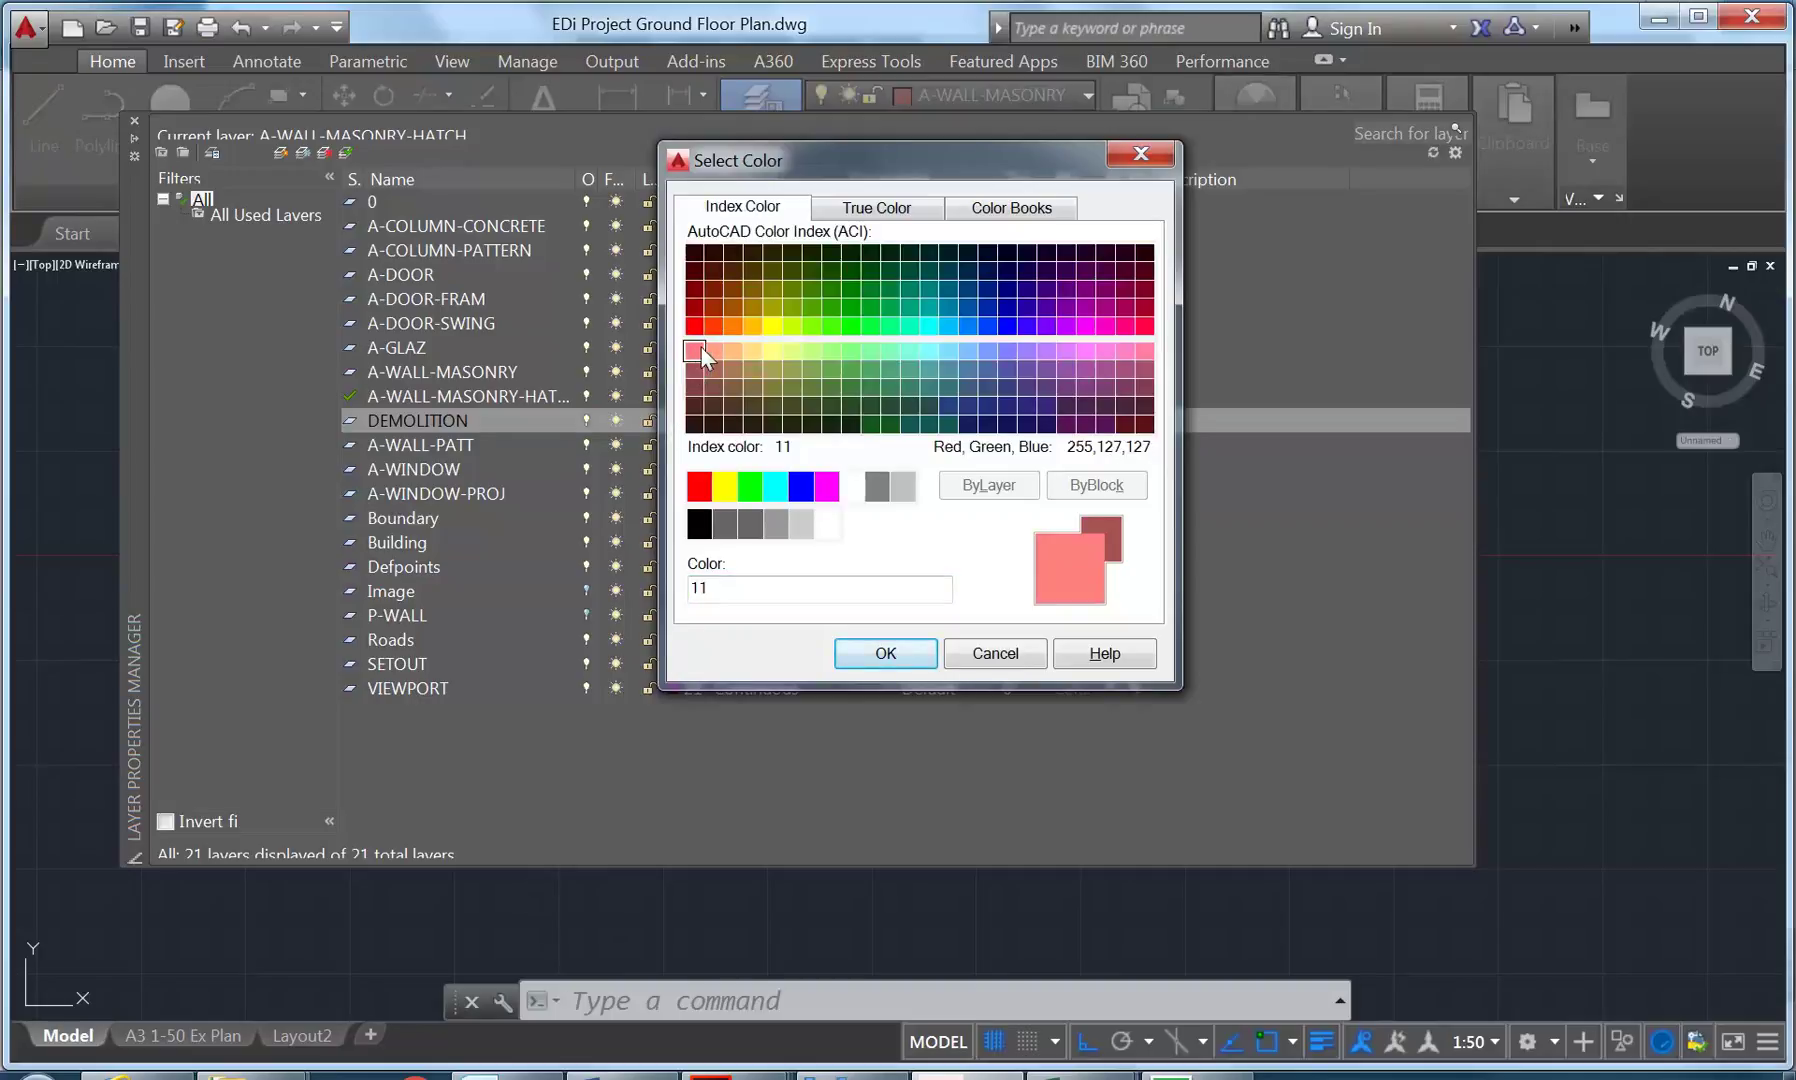
click(885, 653)
Give DEMOLITION a 0.25 mm lineweight and make it the current layer.
click(838, 420)
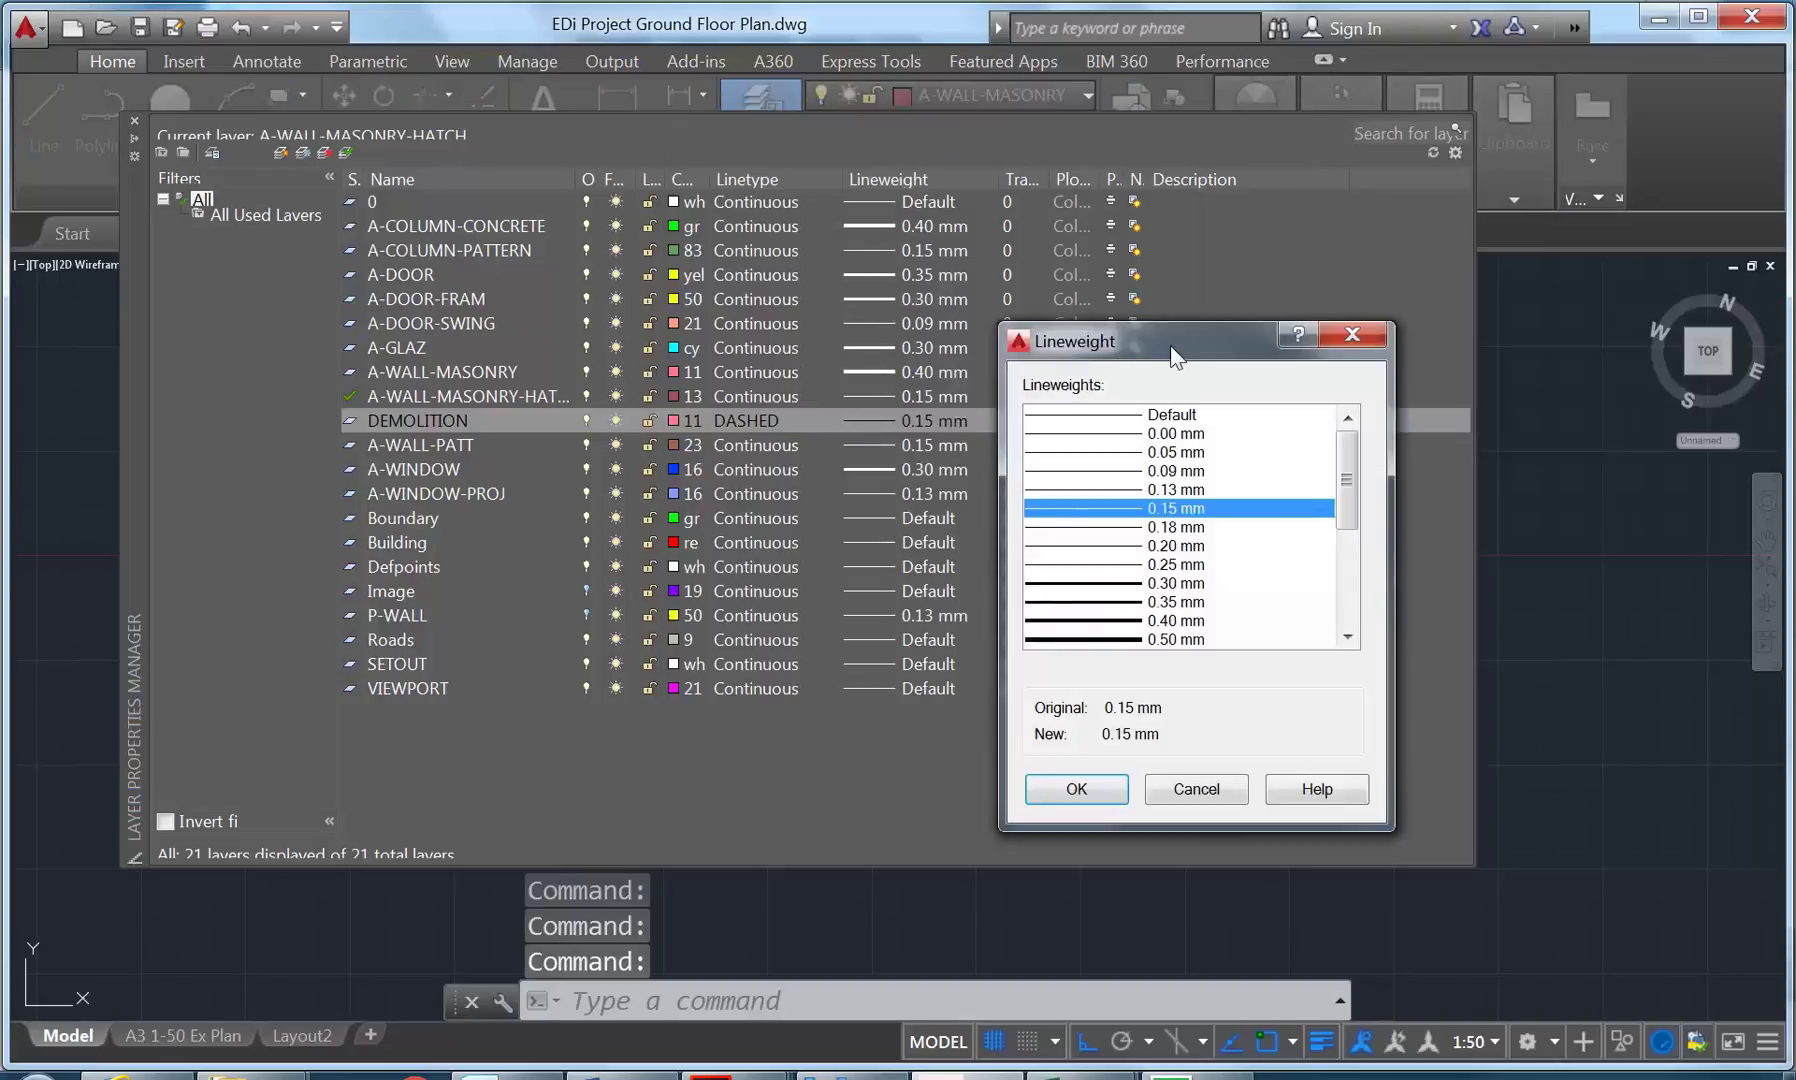
drag(1172, 345, 939, 265)
click(900, 484)
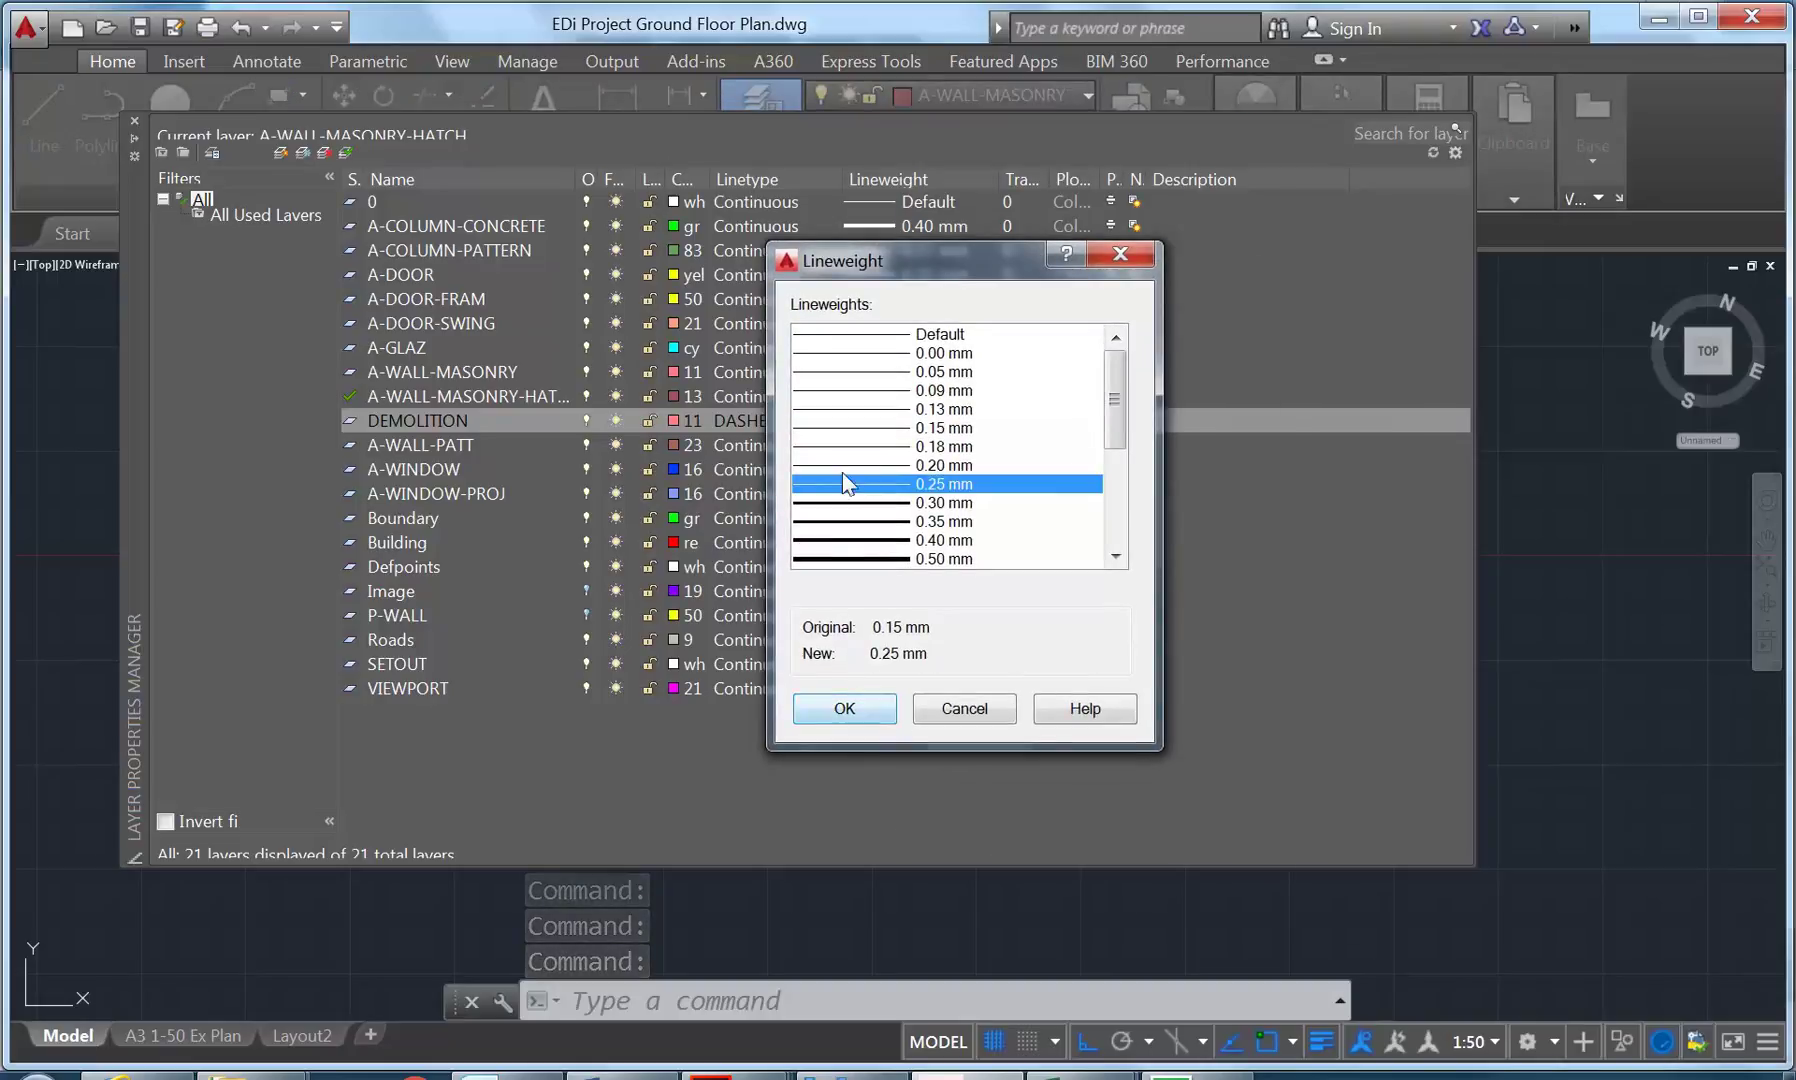
click(845, 708)
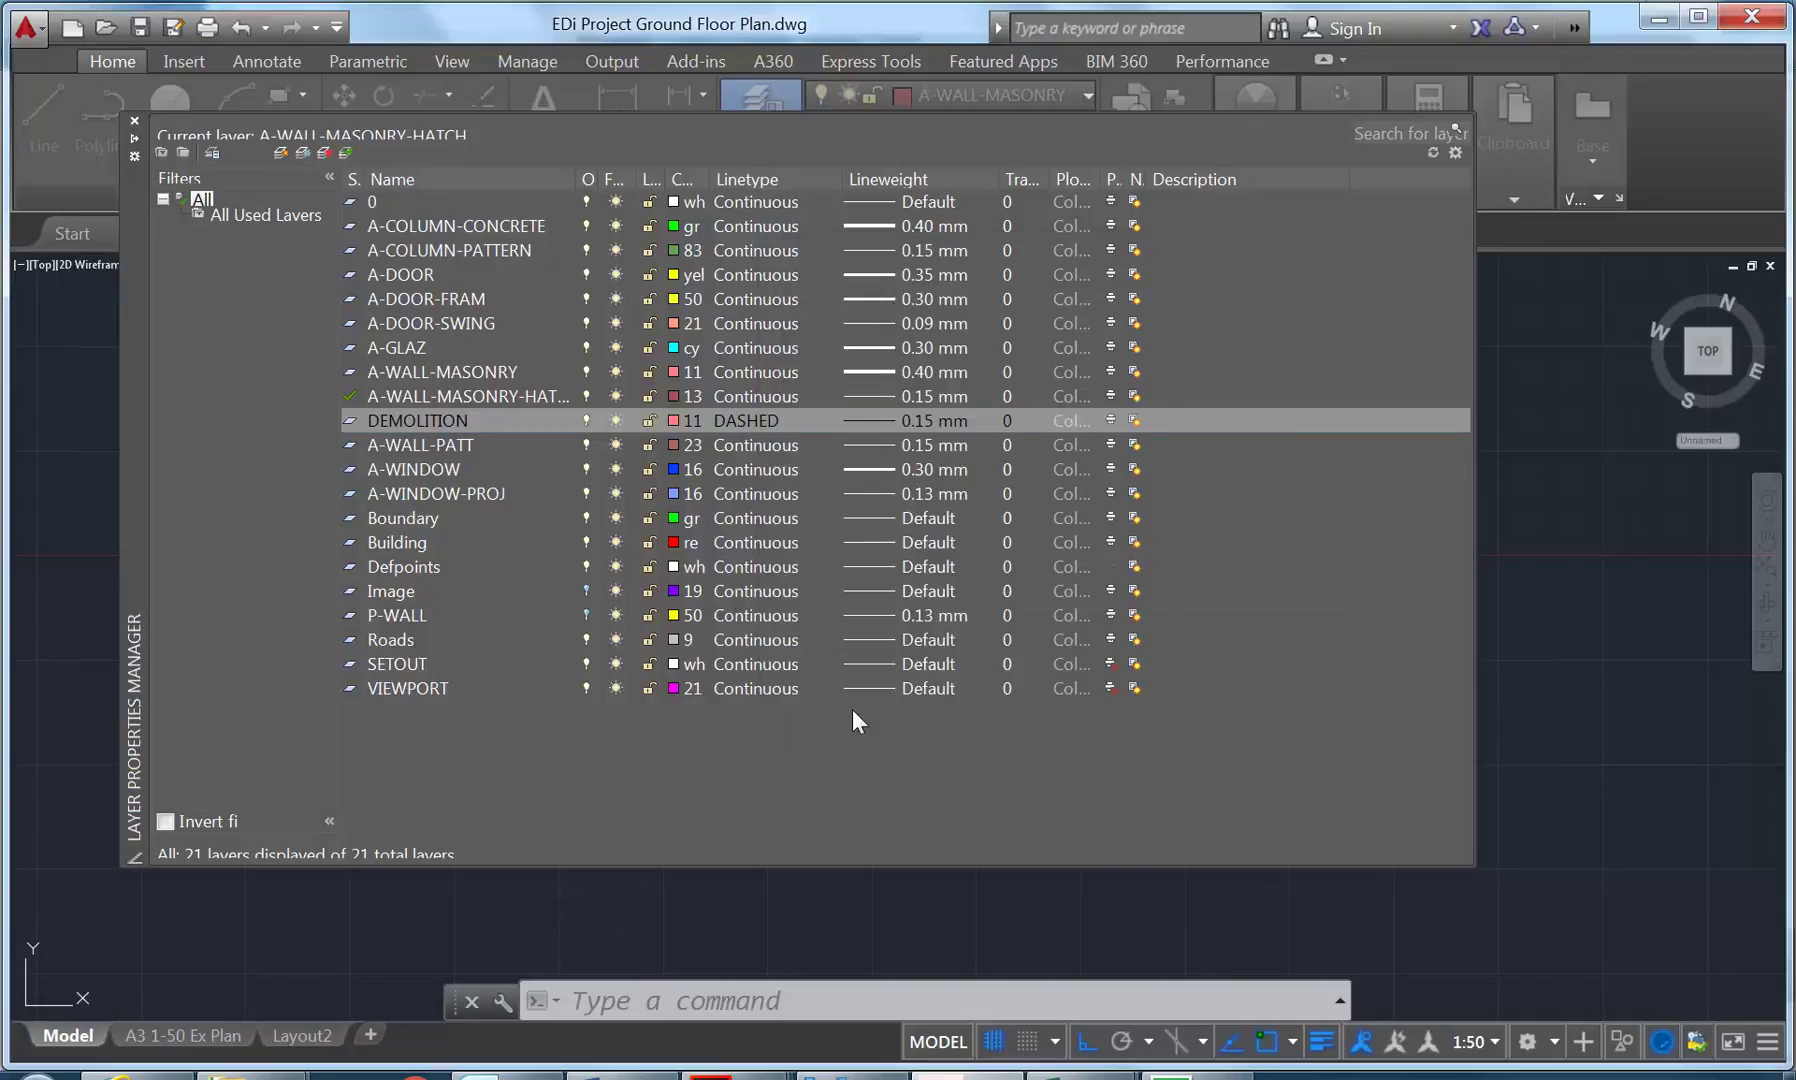
click(347, 158)
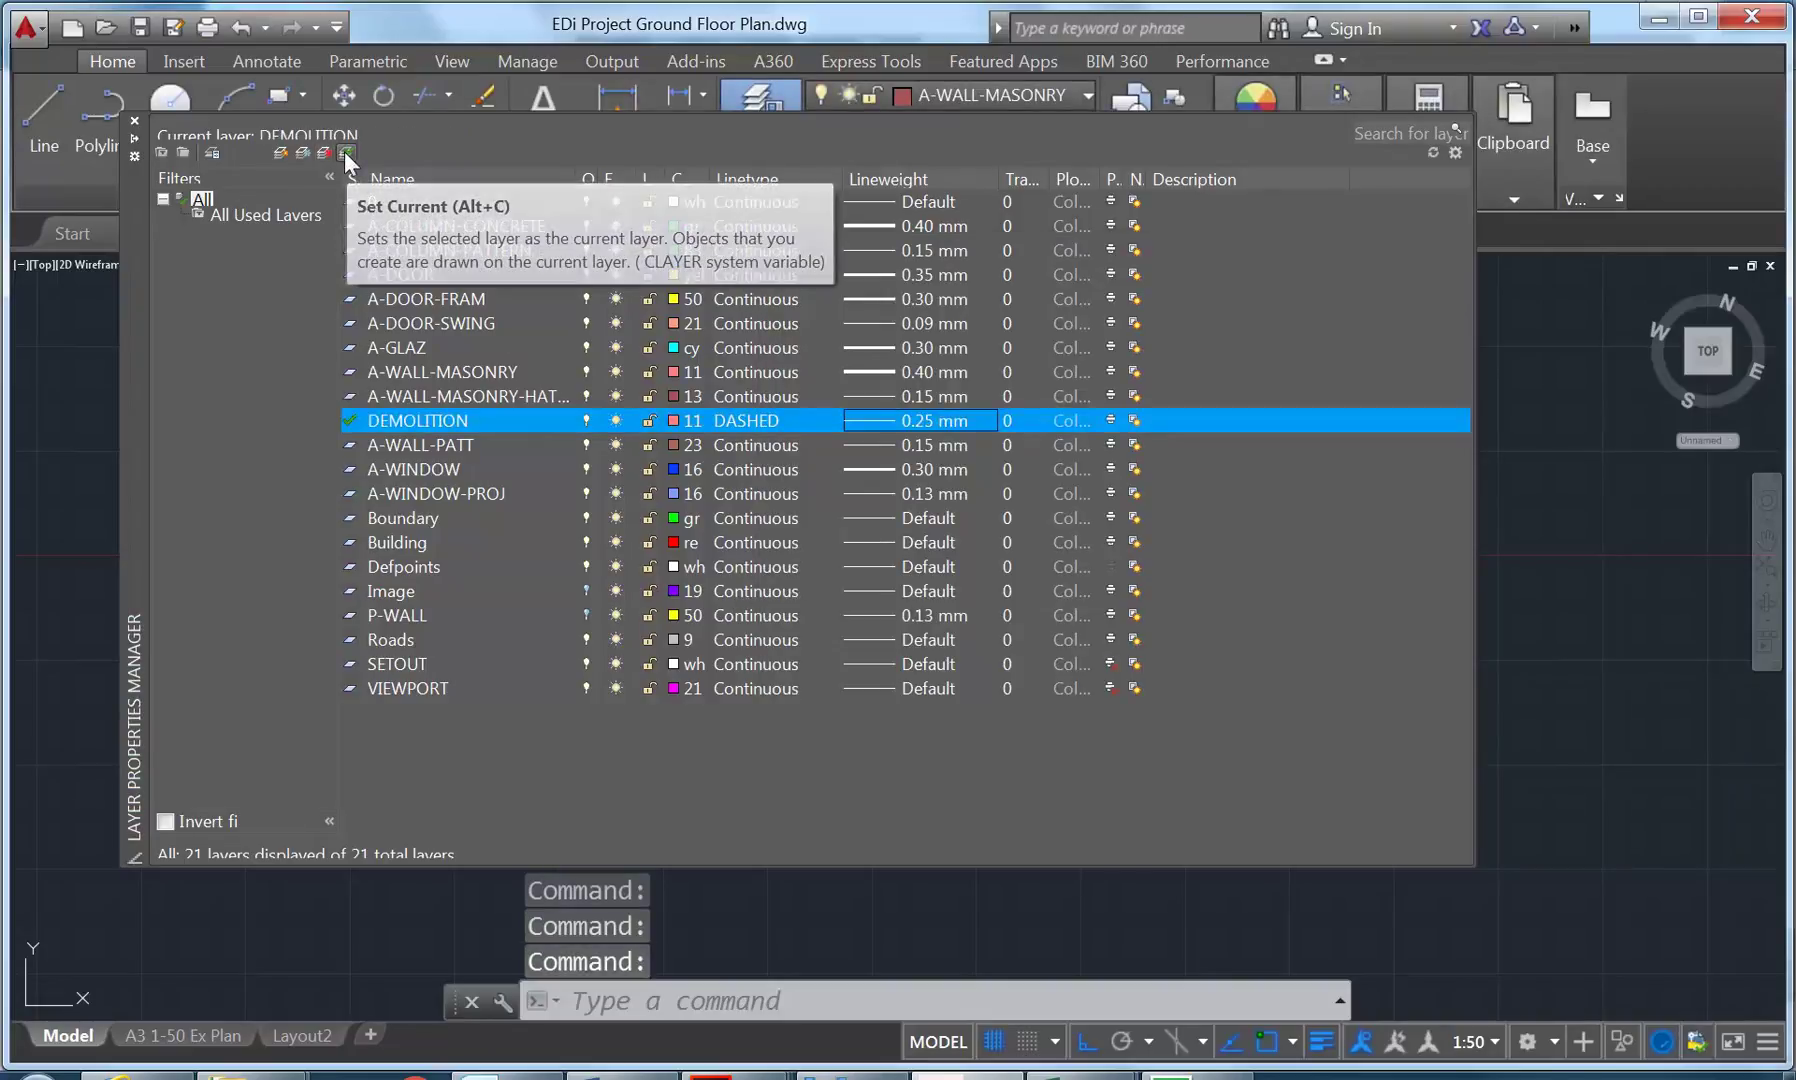
Close the layer manager and move the wall opening's window and door onto DEMOLITION.
click(135, 122)
scroll(516, 474, up, 4)
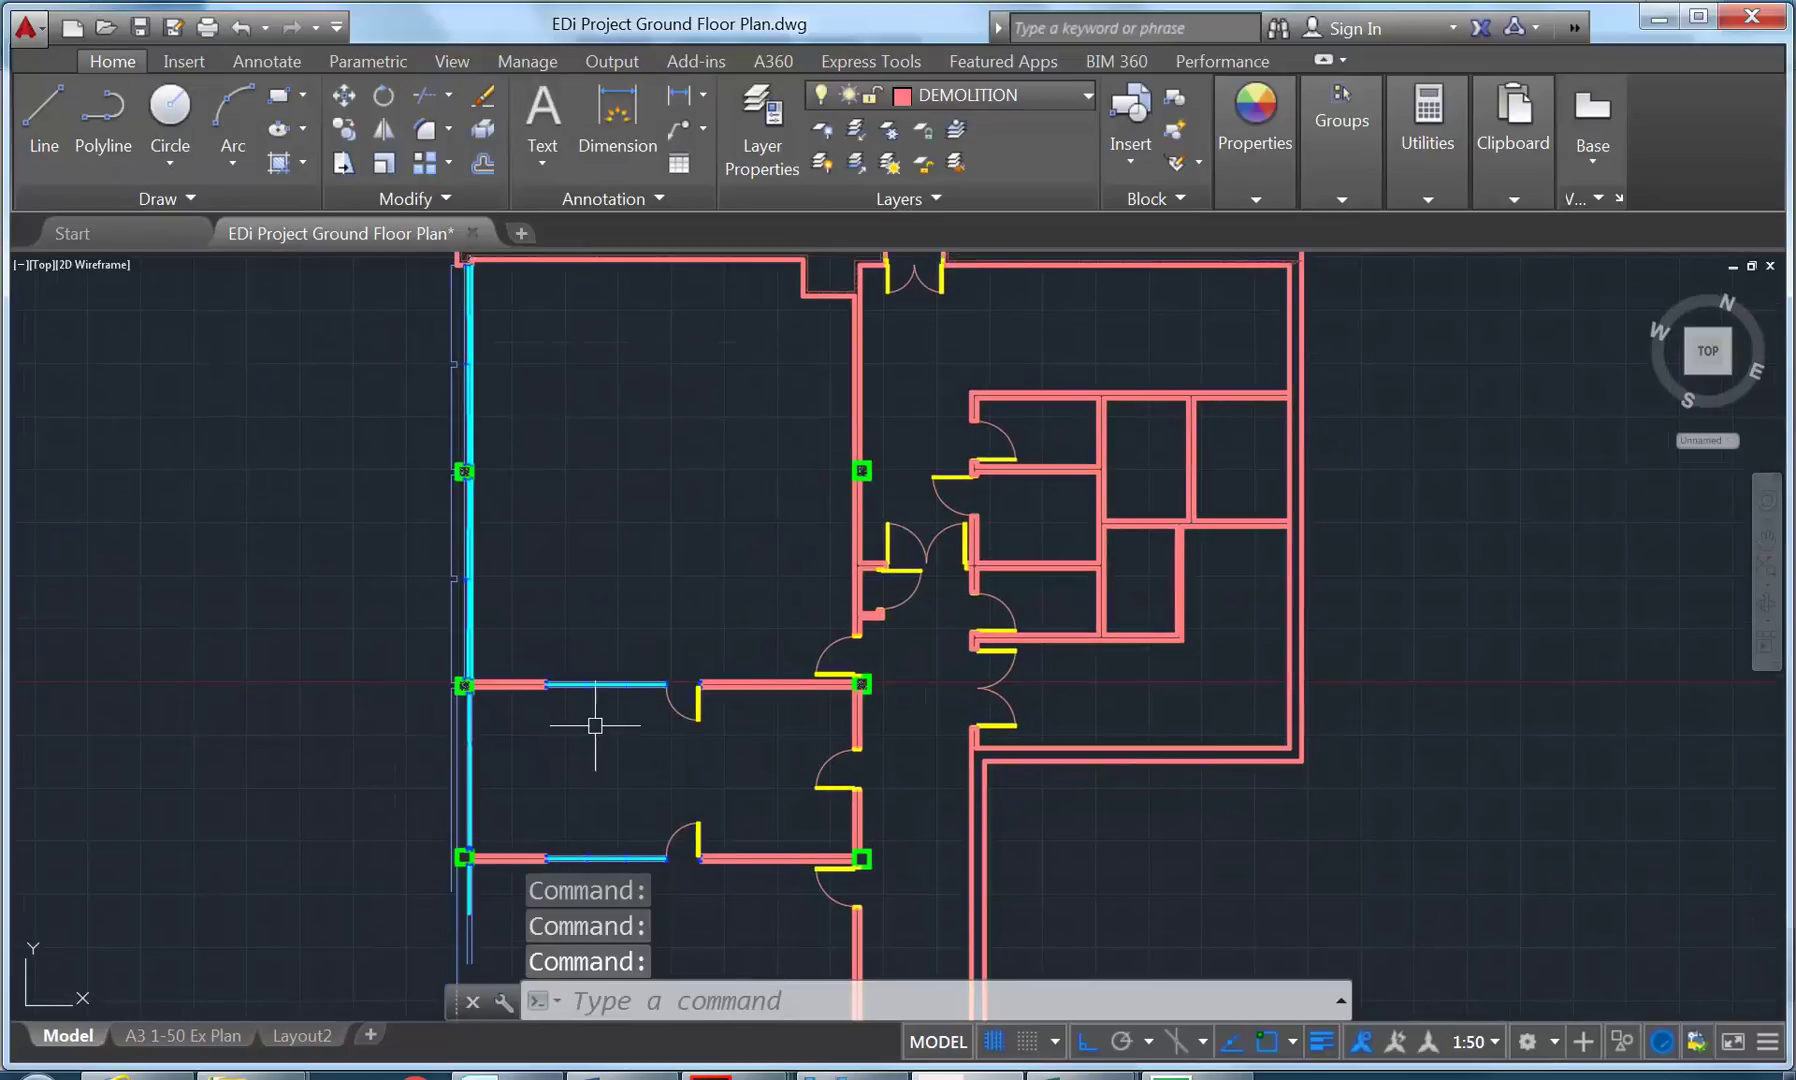
scroll(625, 727, up, 6)
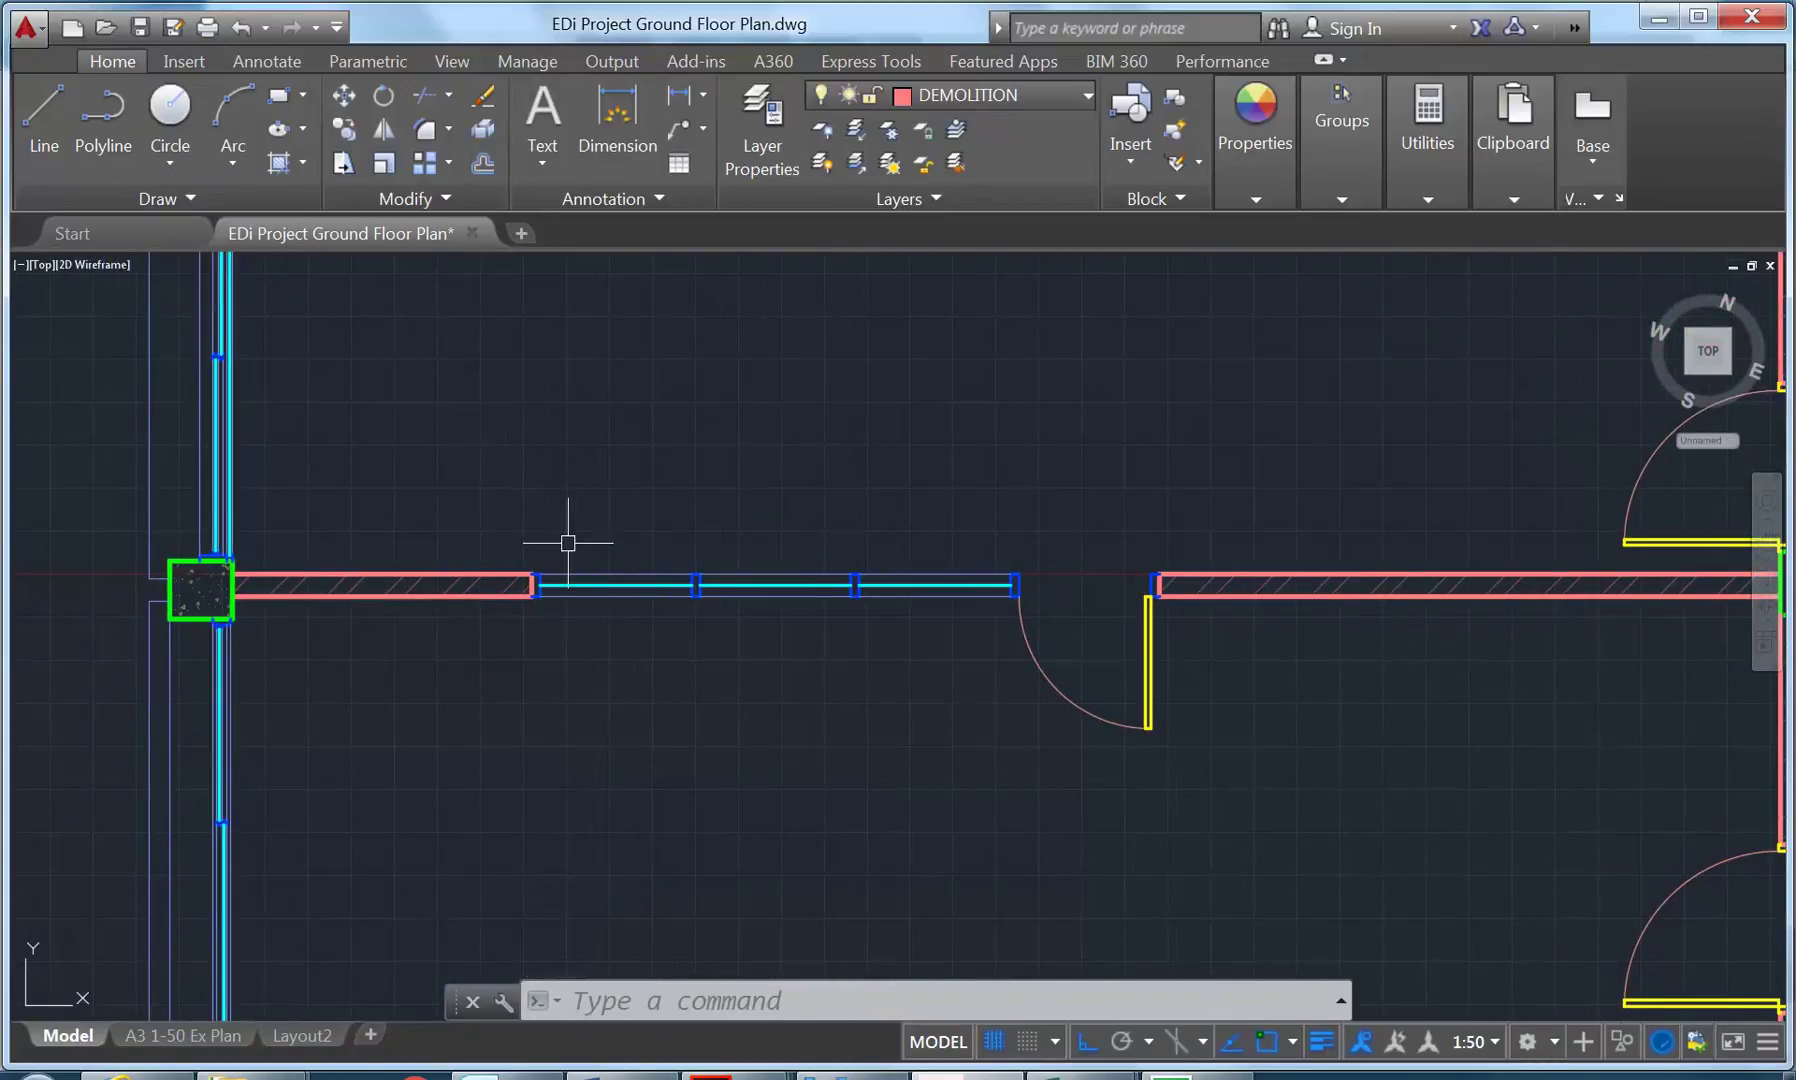
click(1060, 527)
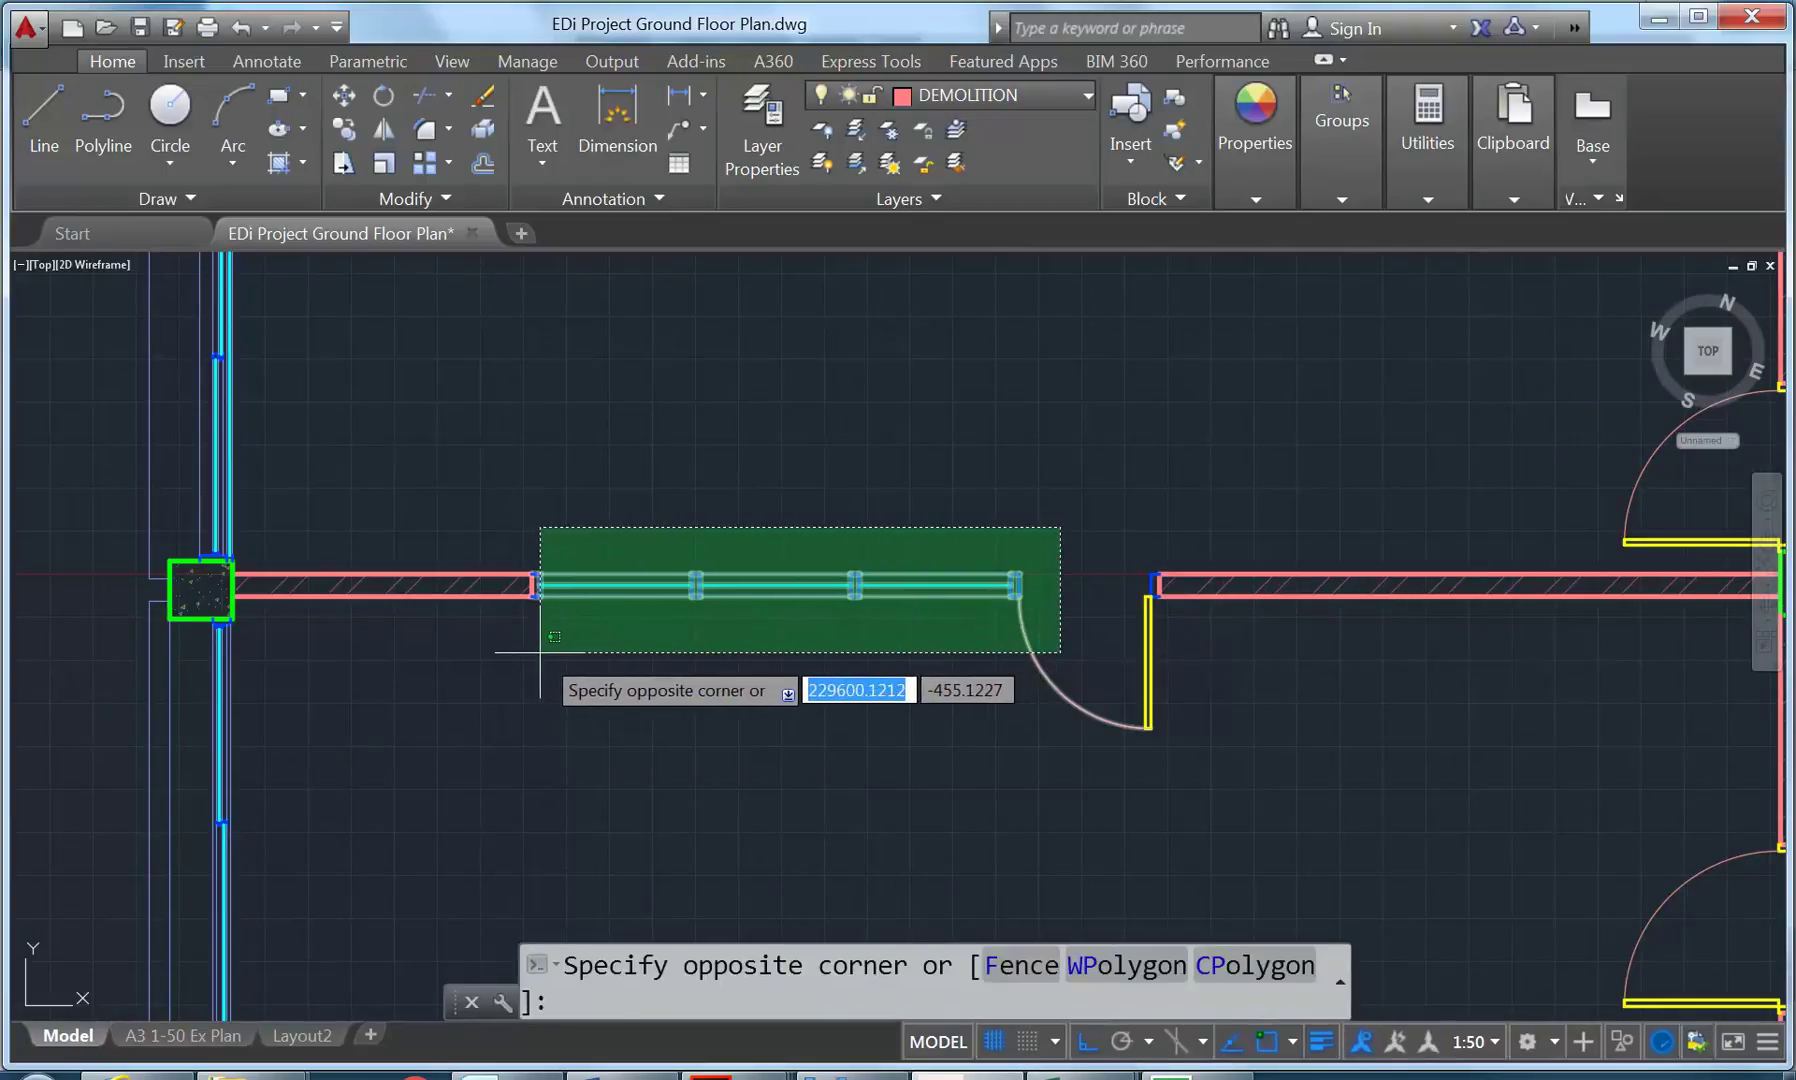
click(540, 652)
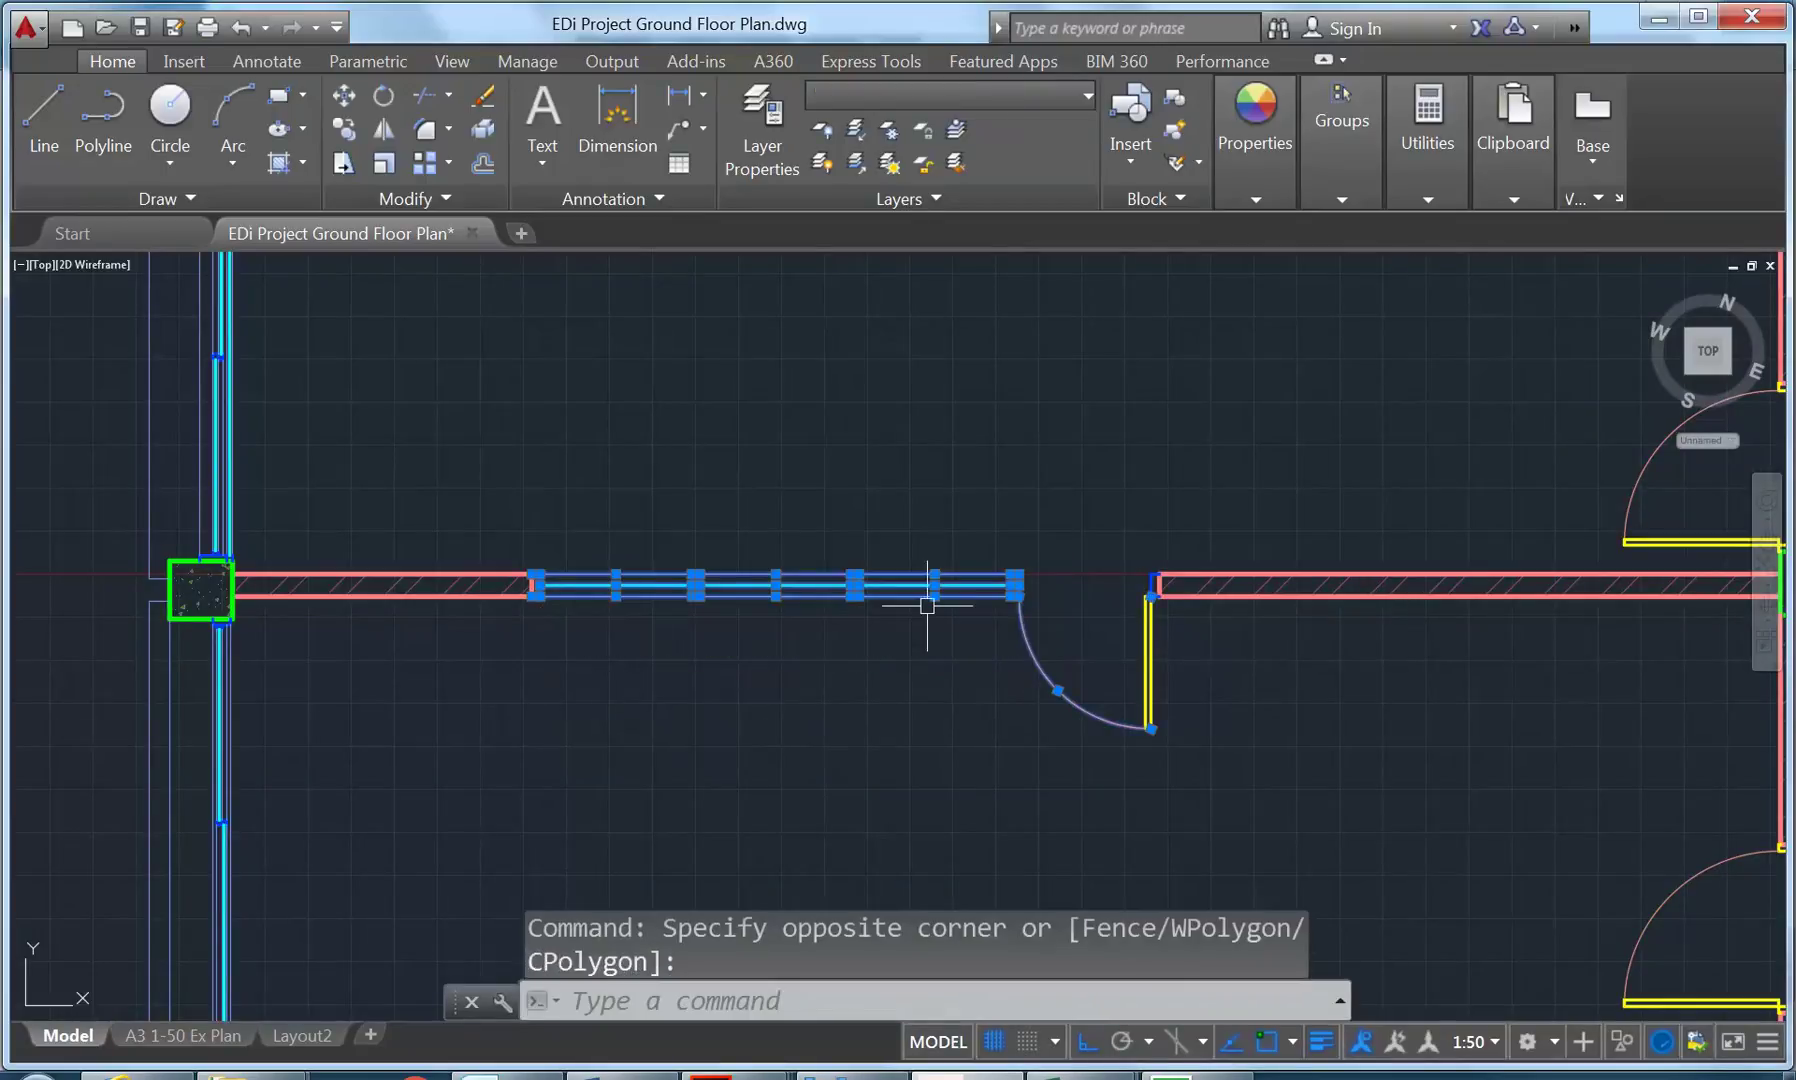
click(956, 95)
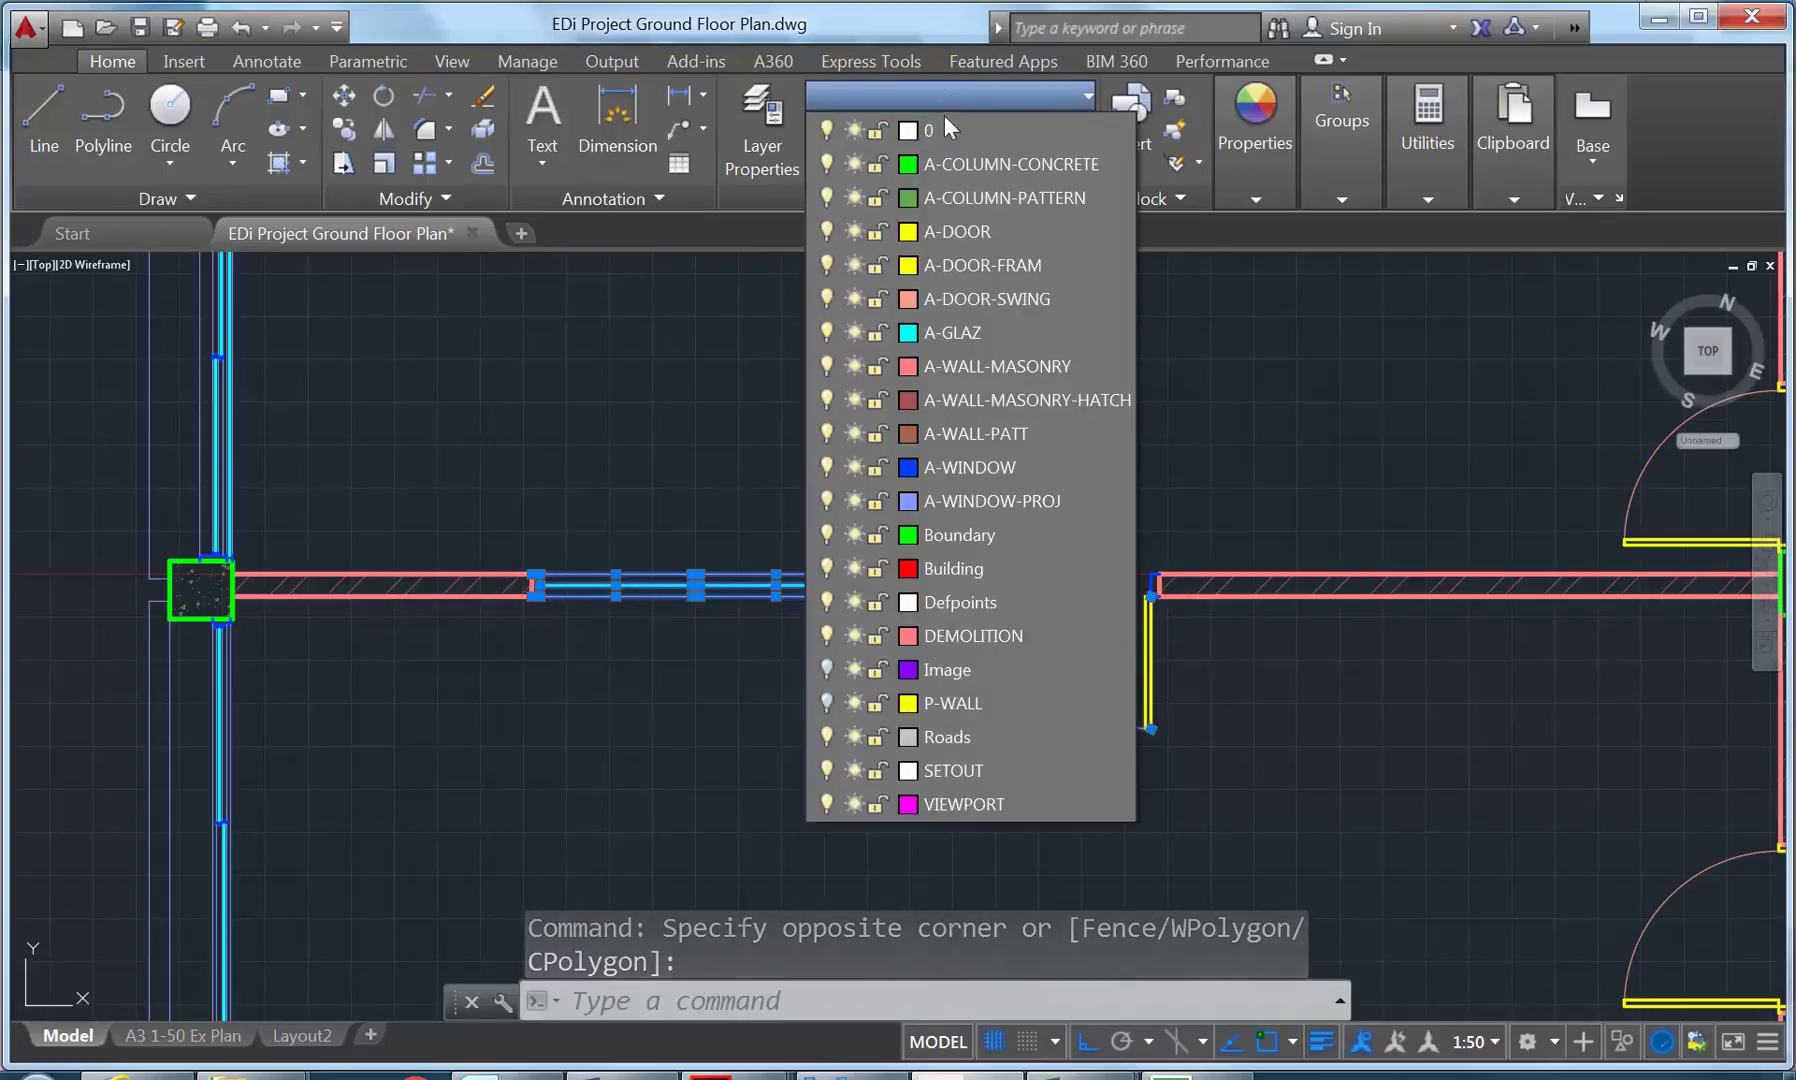
click(970, 635)
key(Escape)
key(Escape)
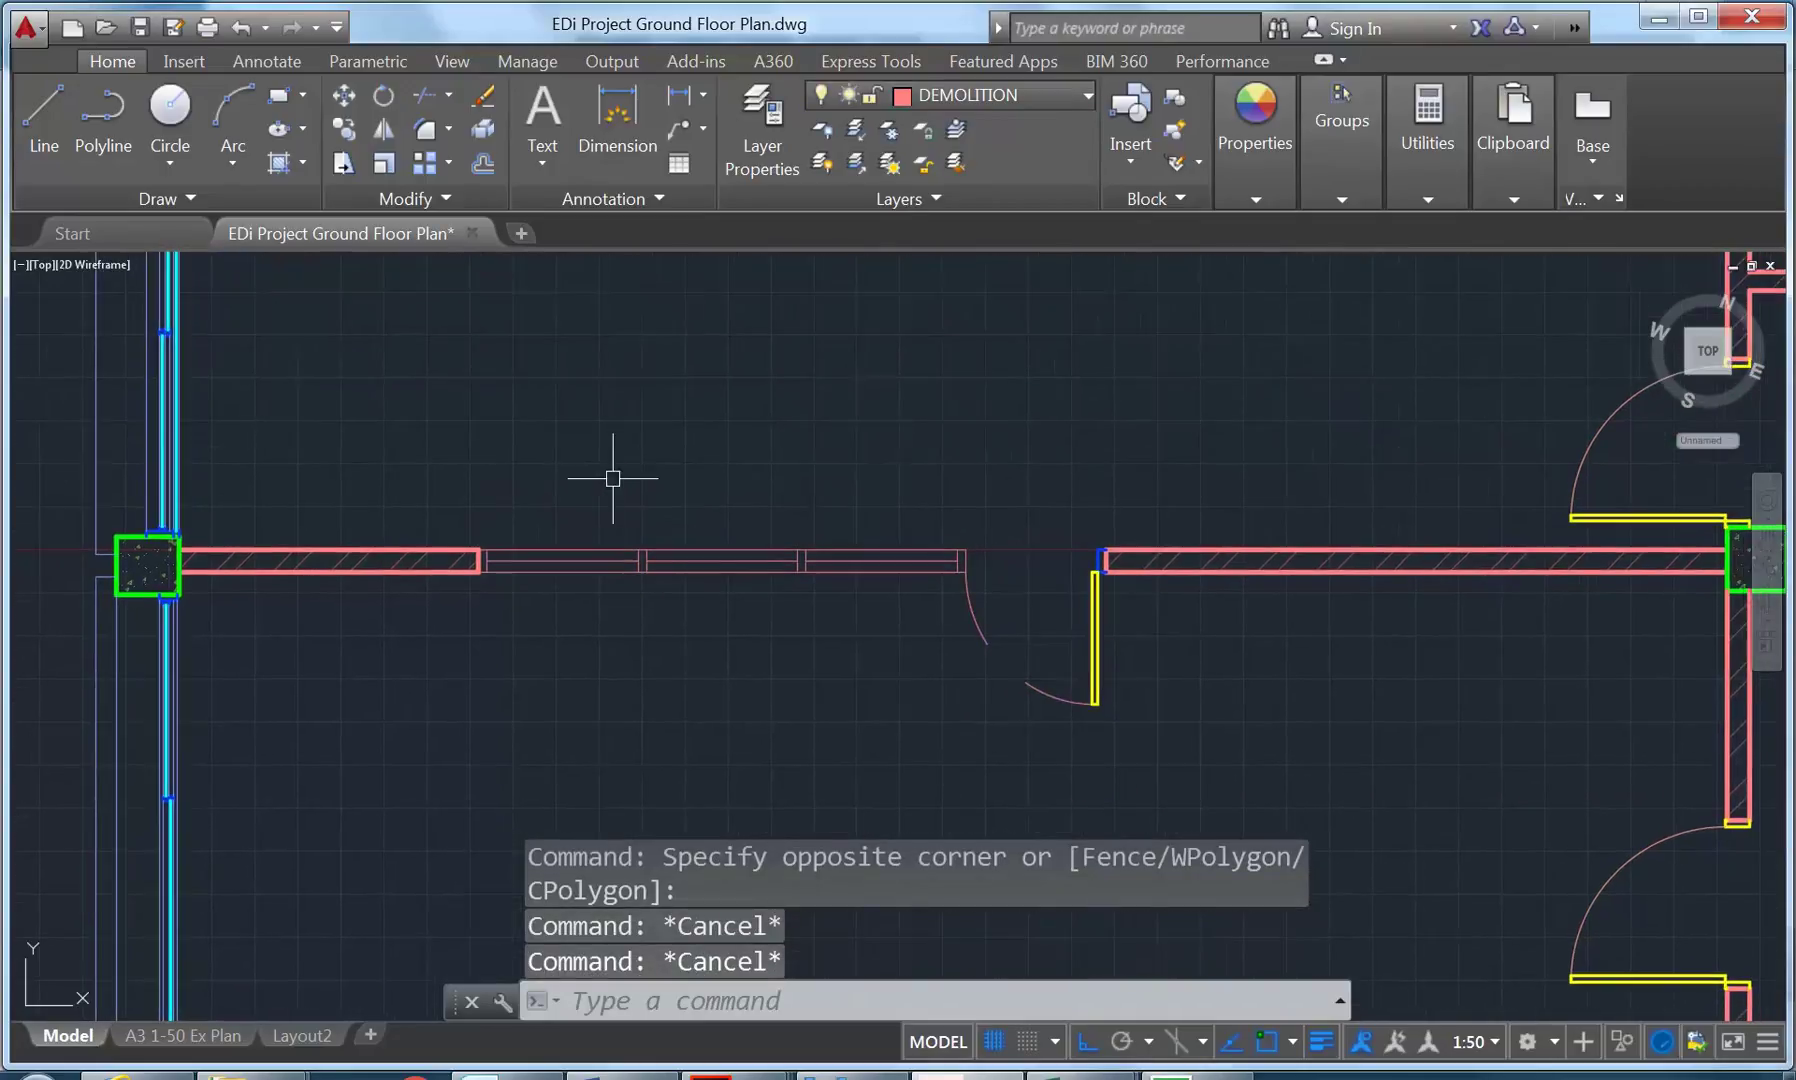
scroll(650, 590, up, 2)
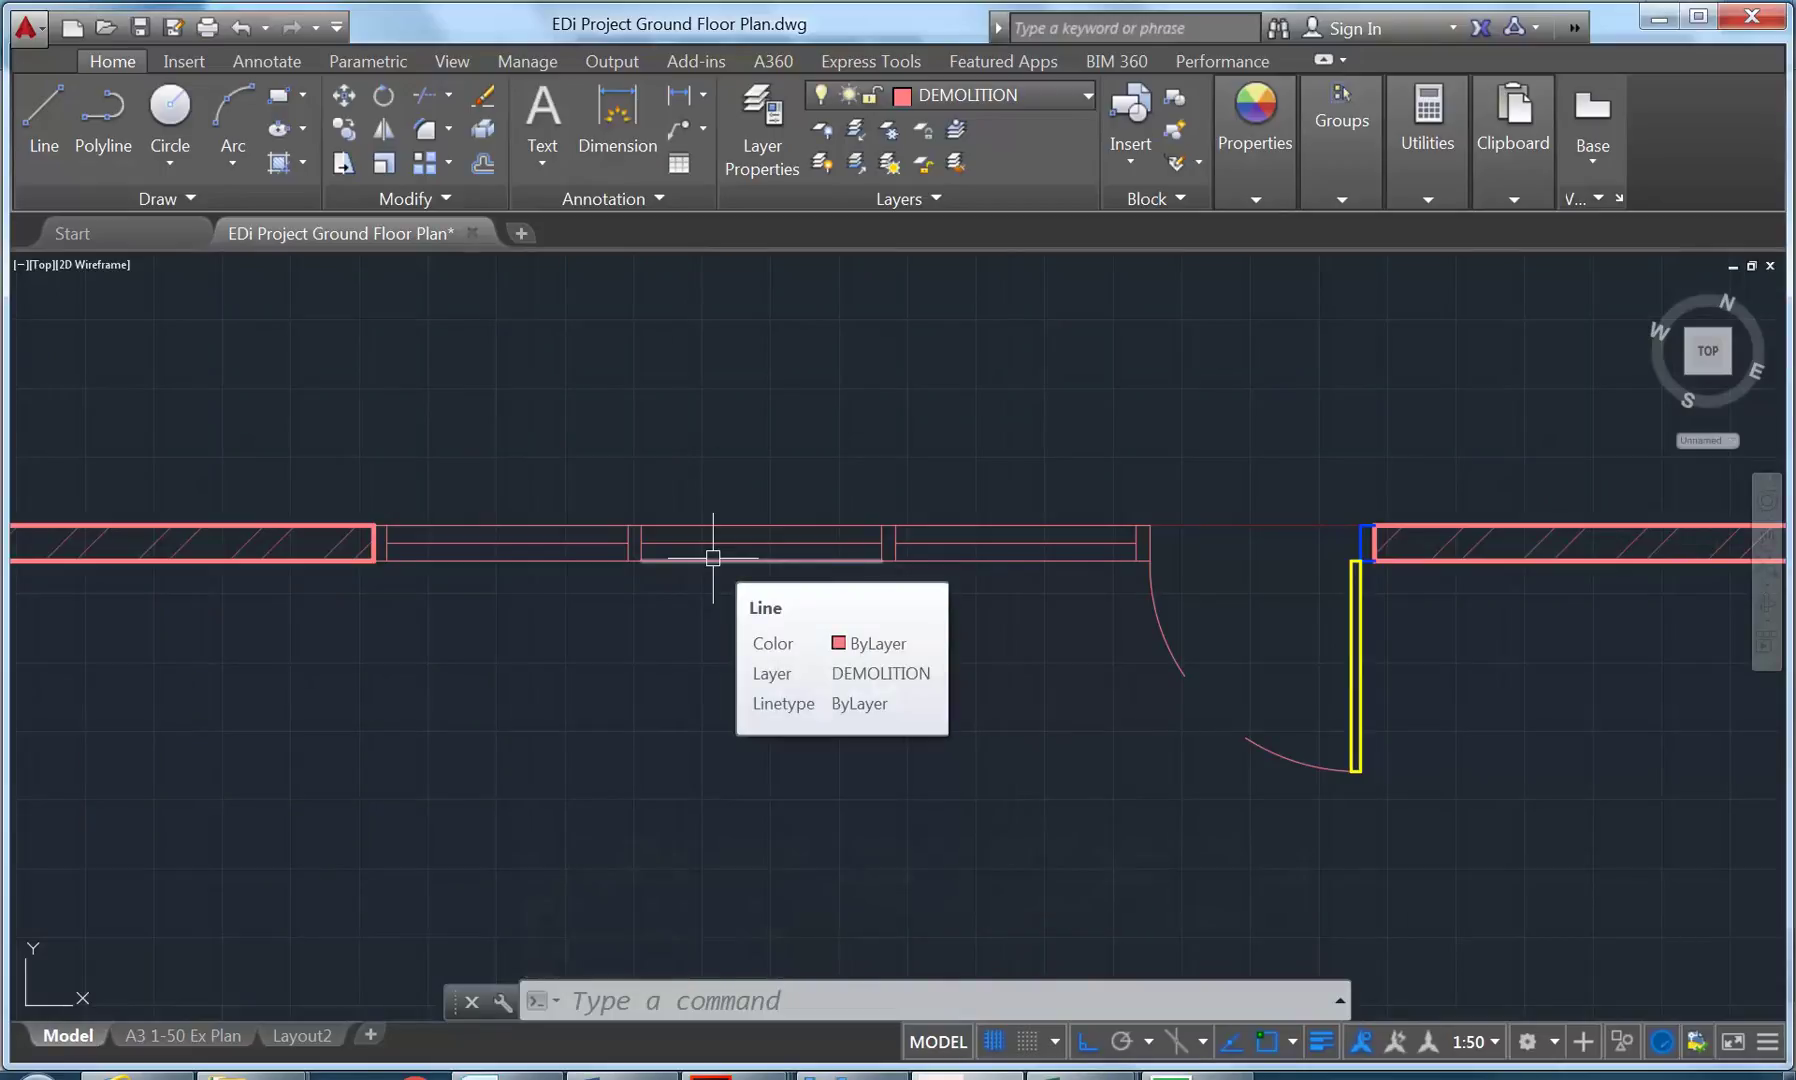
scroll(713, 558, down, 2)
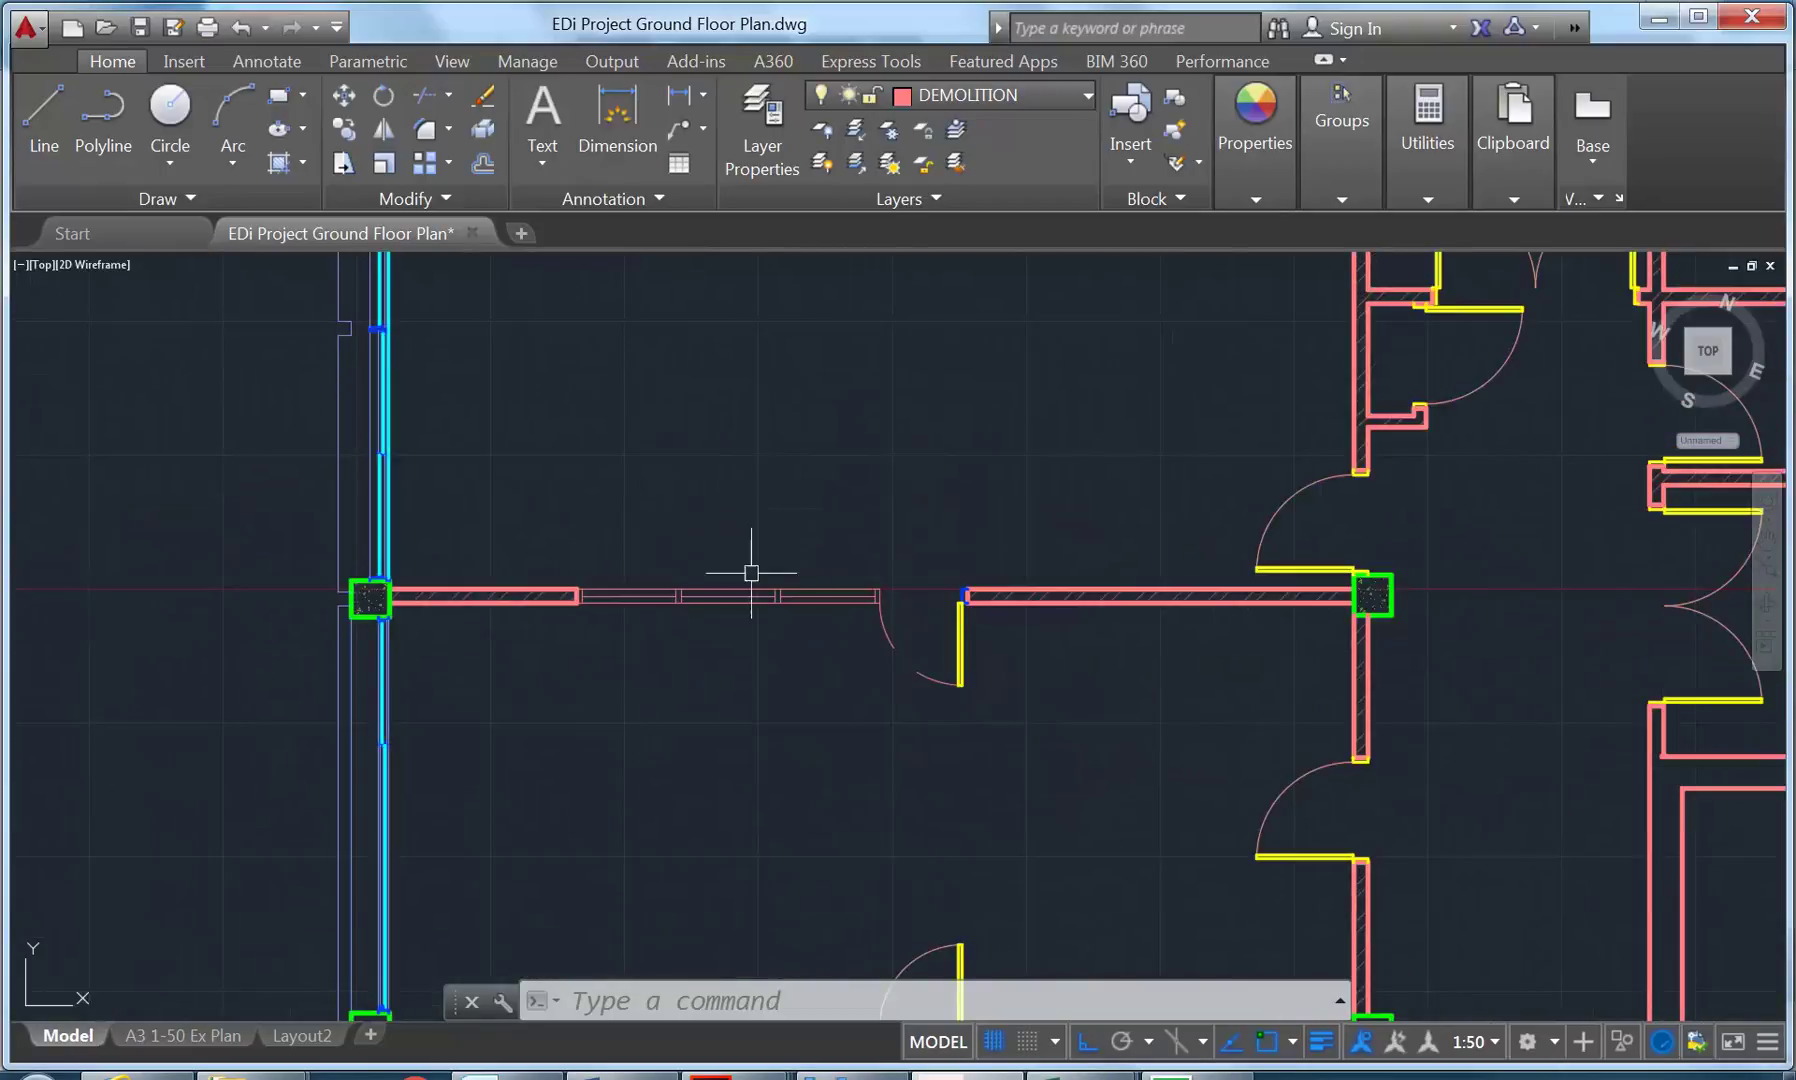
Draw a horizontal line above the wall opening on the DEMOLITION layer.
click(26, 110)
click(1149, 340)
click(466, 340)
right_click(581, 437)
click(665, 452)
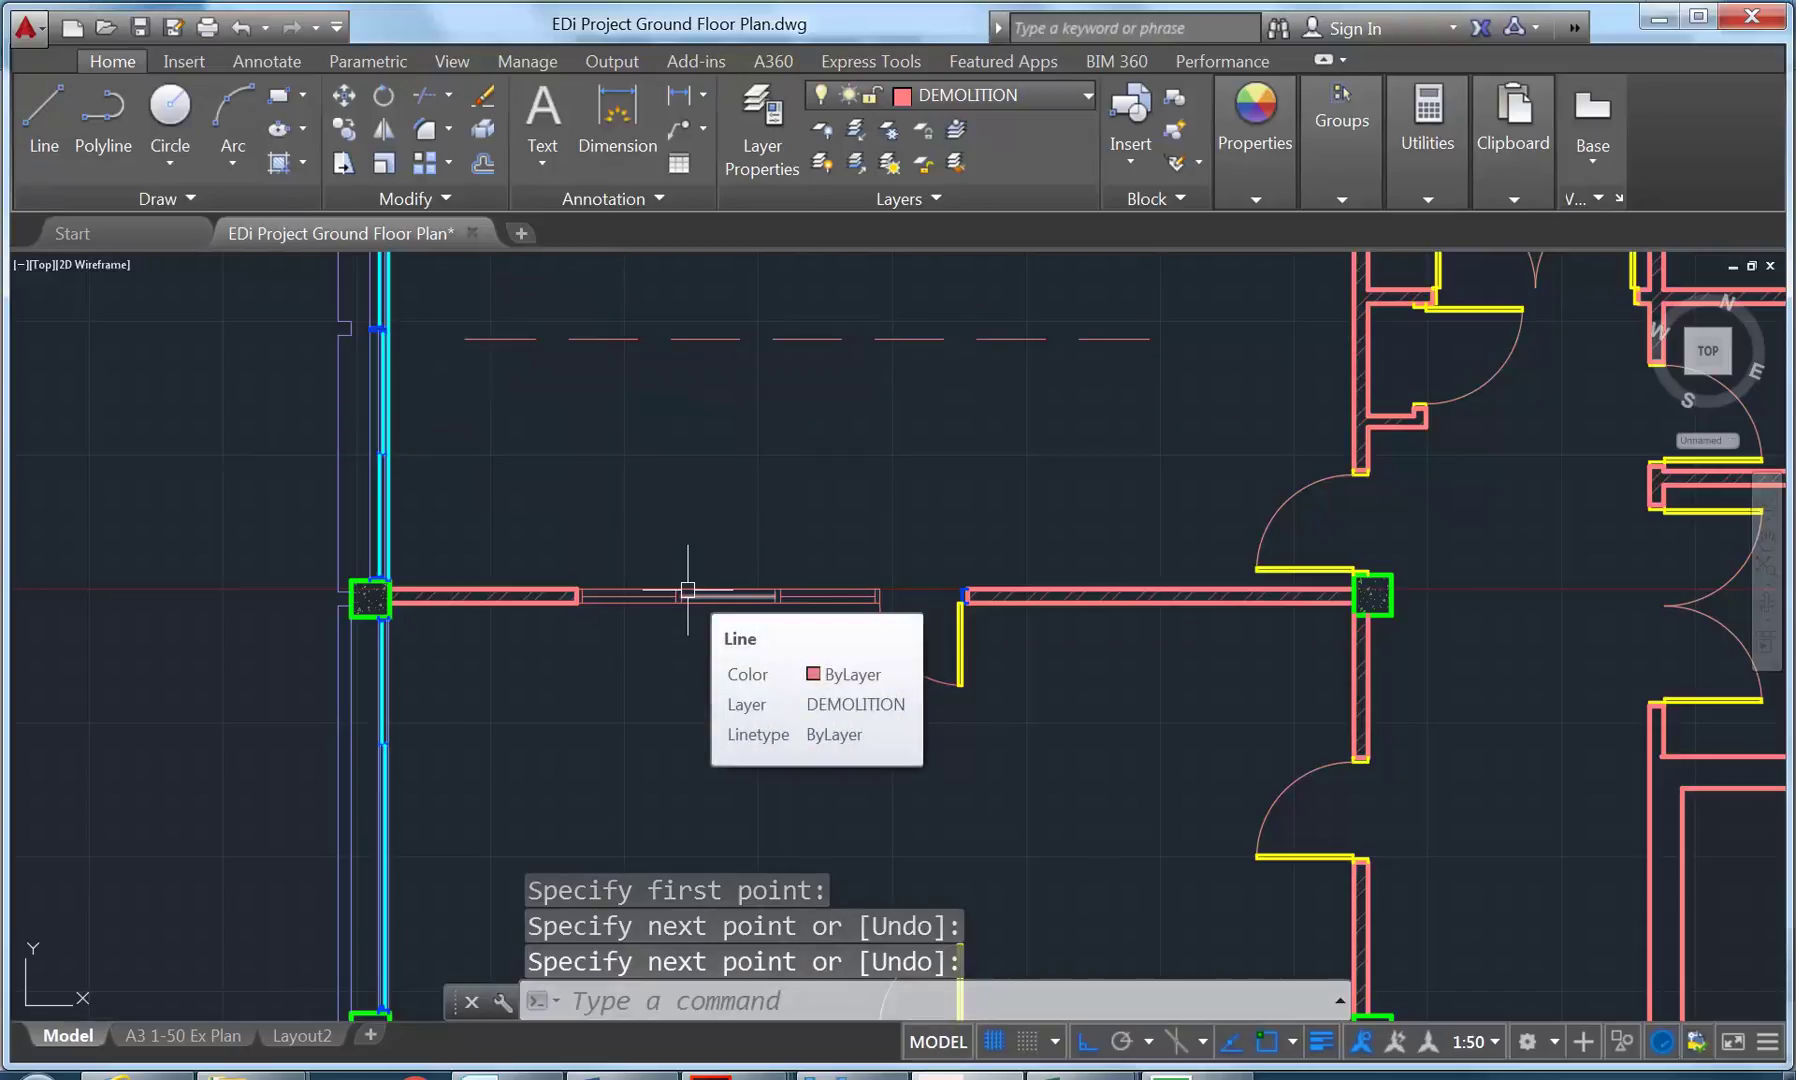
Set the annotation scale to 1:20 and regenerate the drawing.
click(1496, 1043)
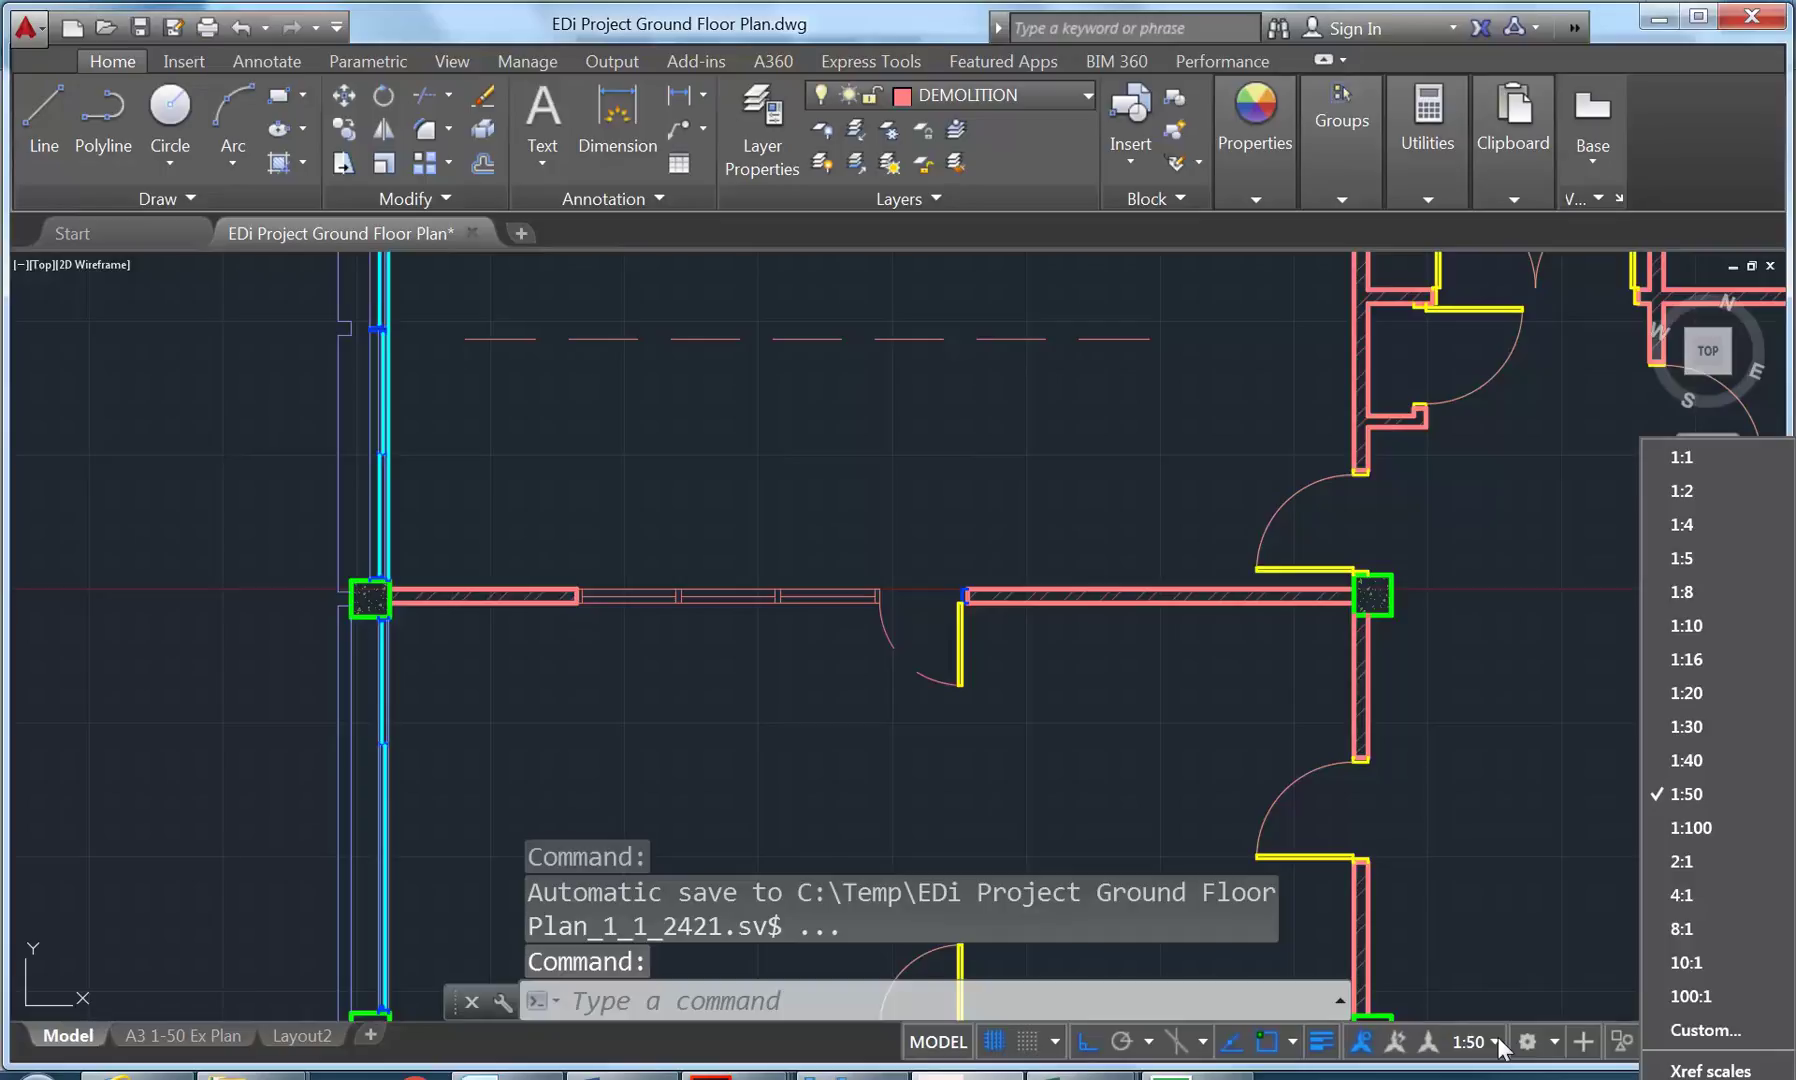
click(1489, 1040)
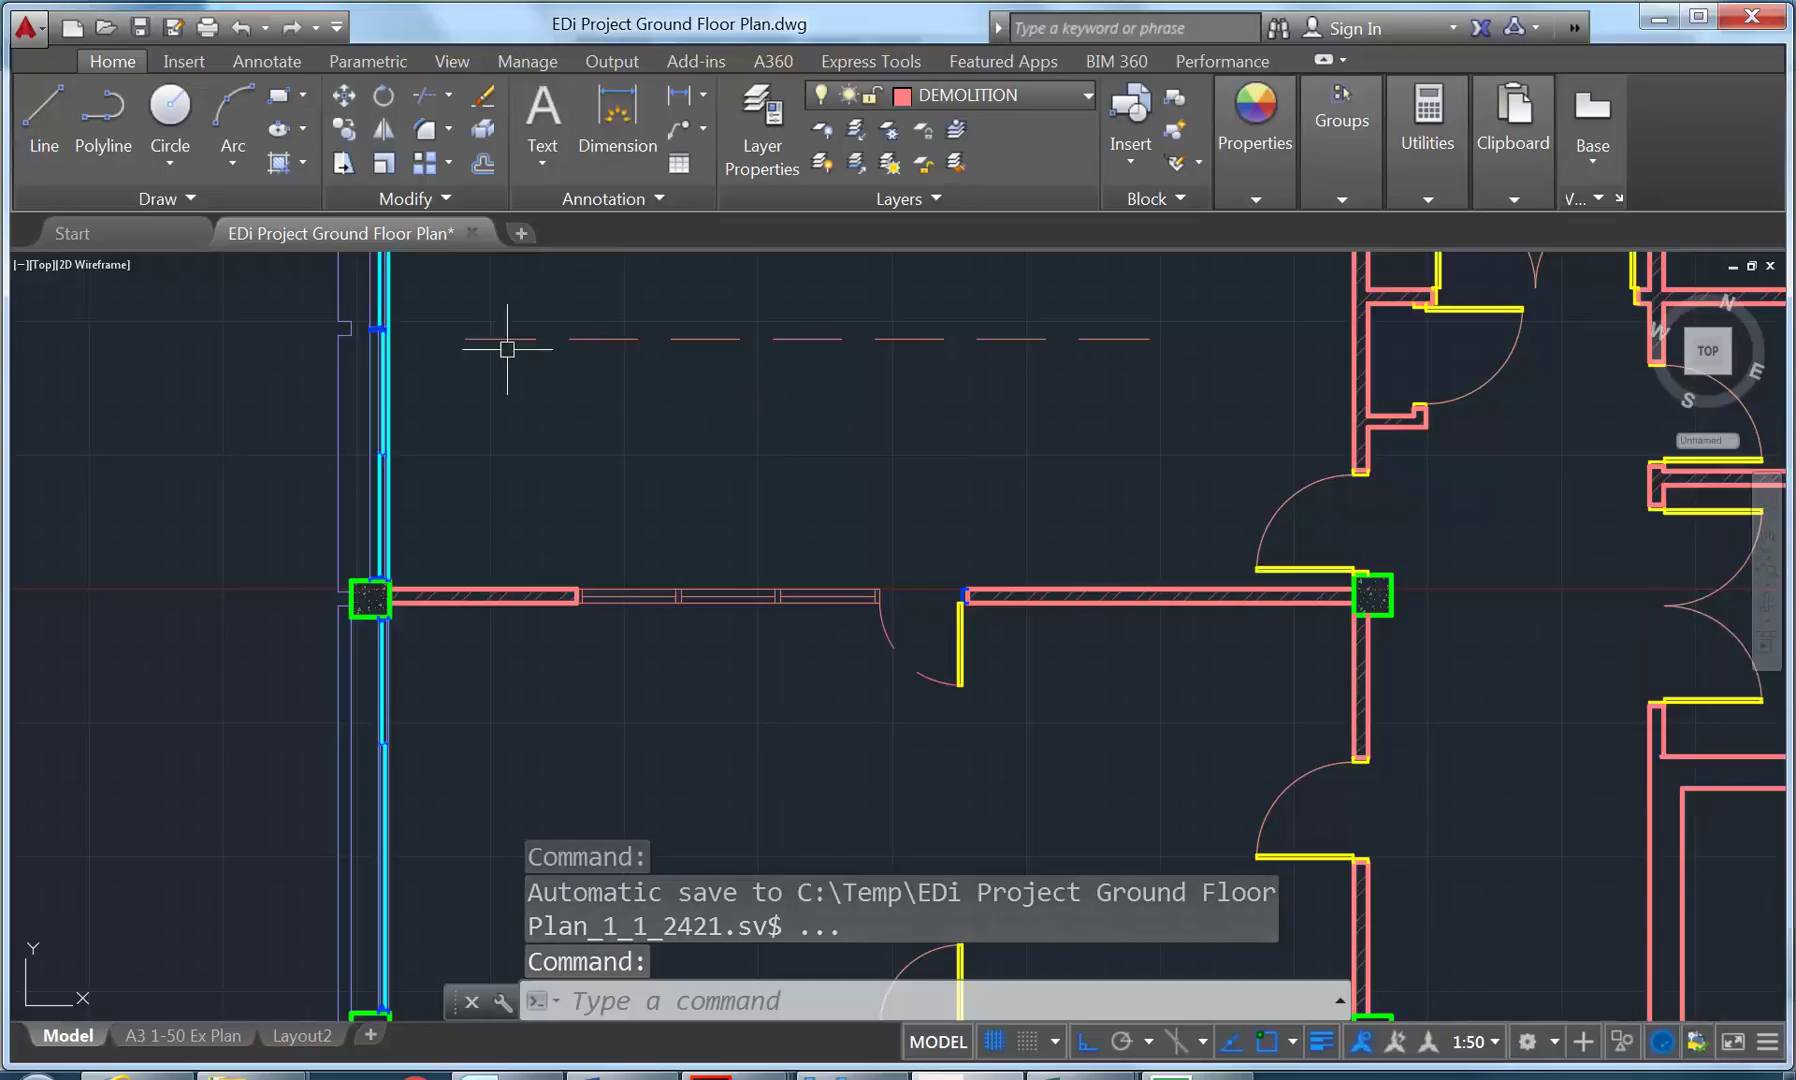
mouse_move(521, 338)
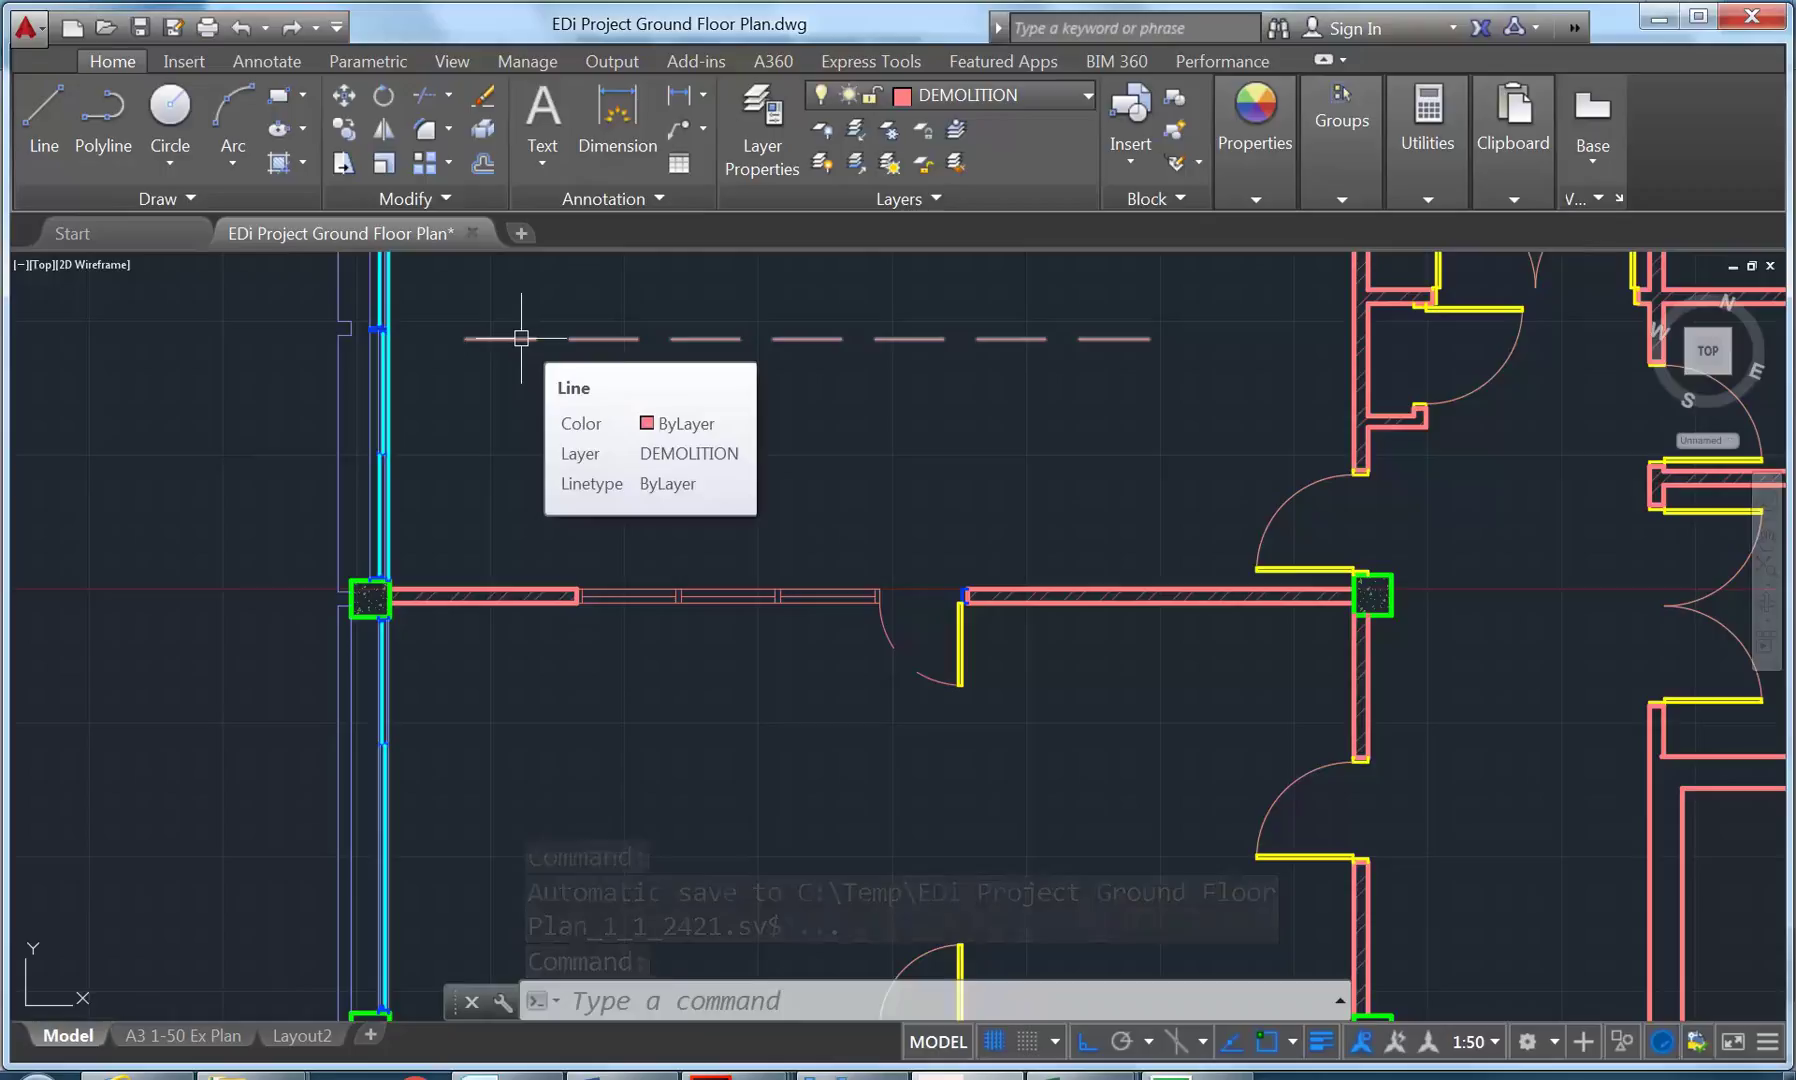
click(1494, 1043)
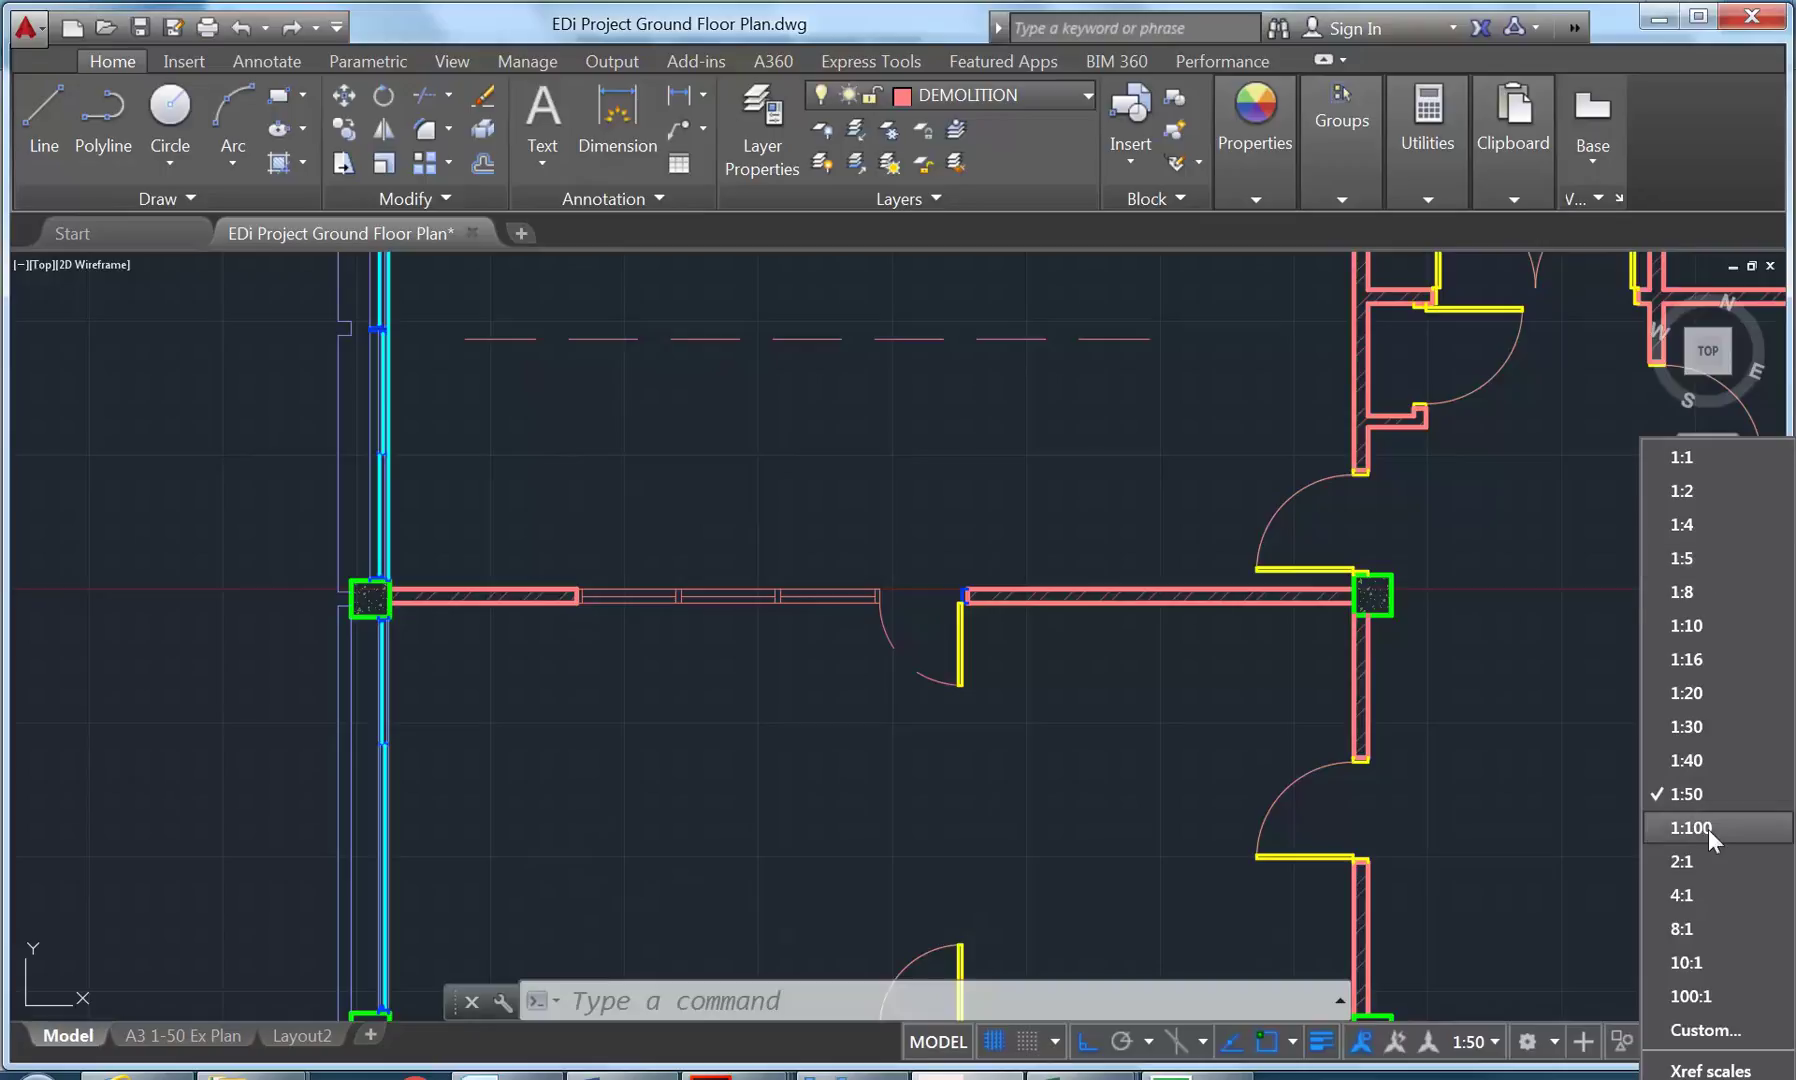
click(1705, 702)
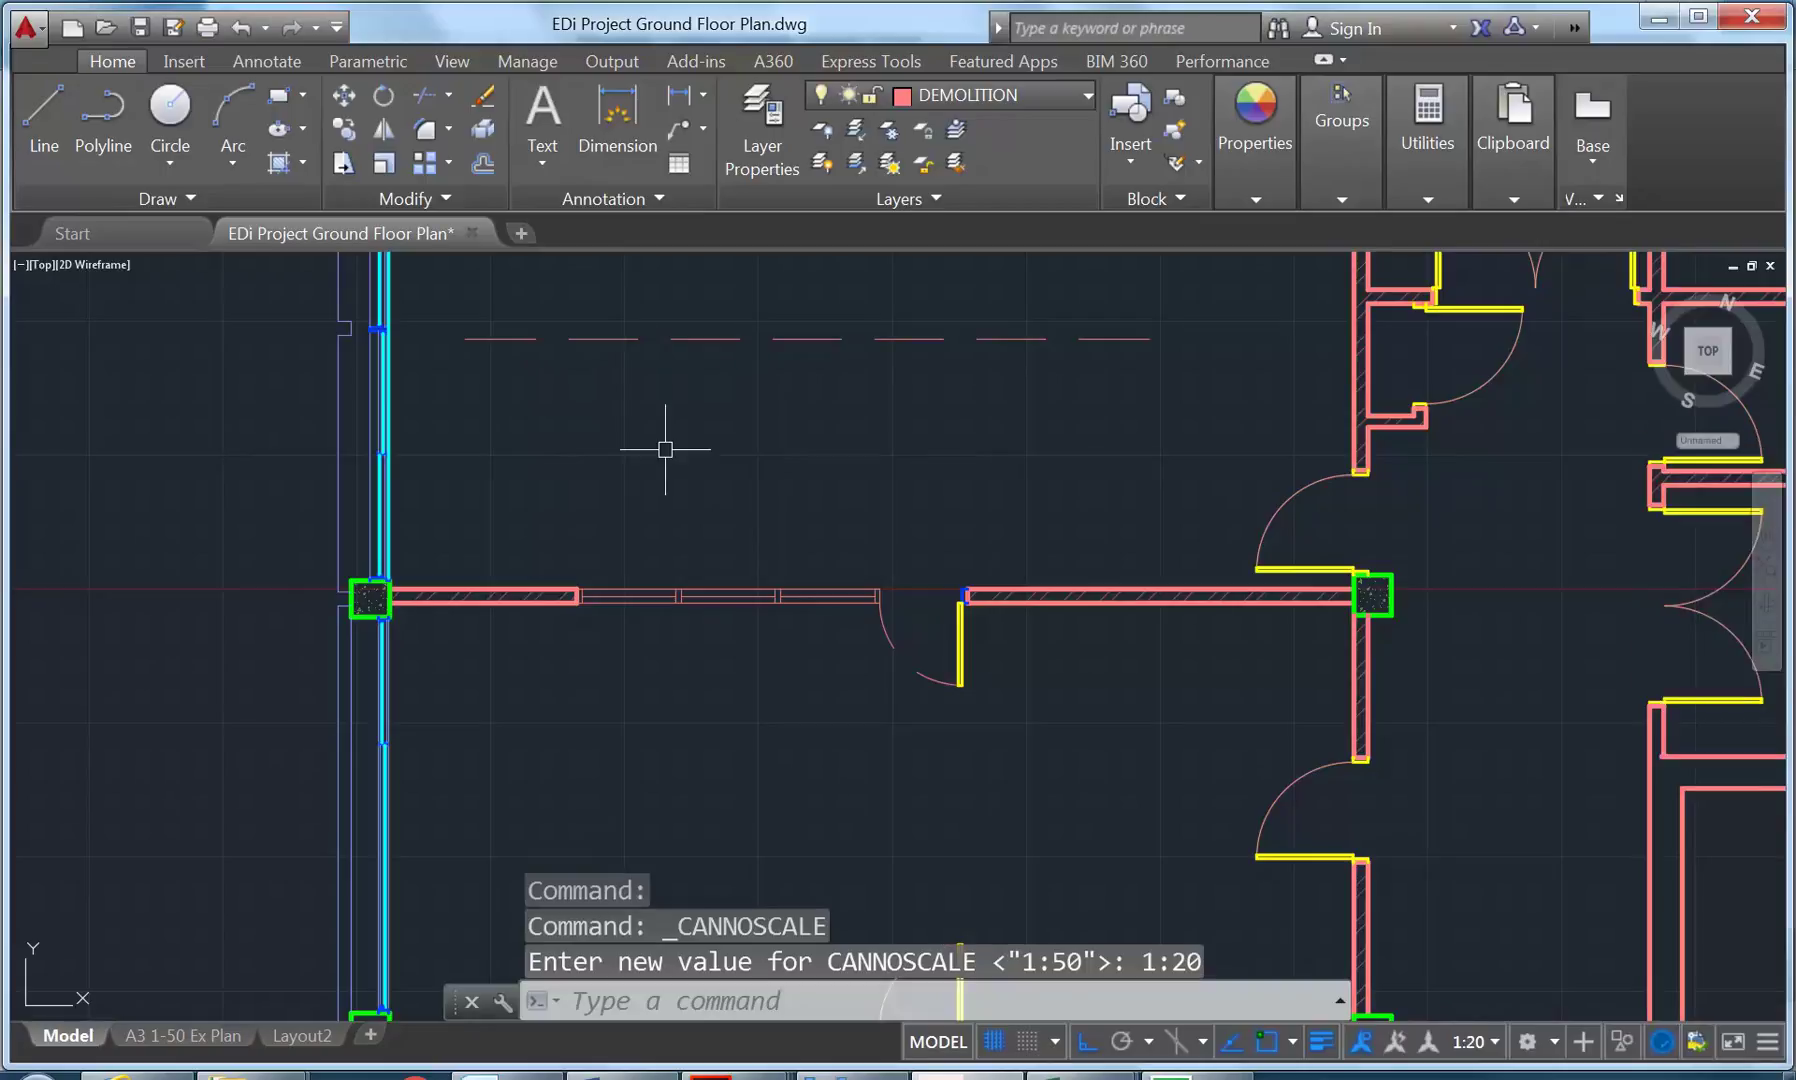
text(RE)
key(Return)
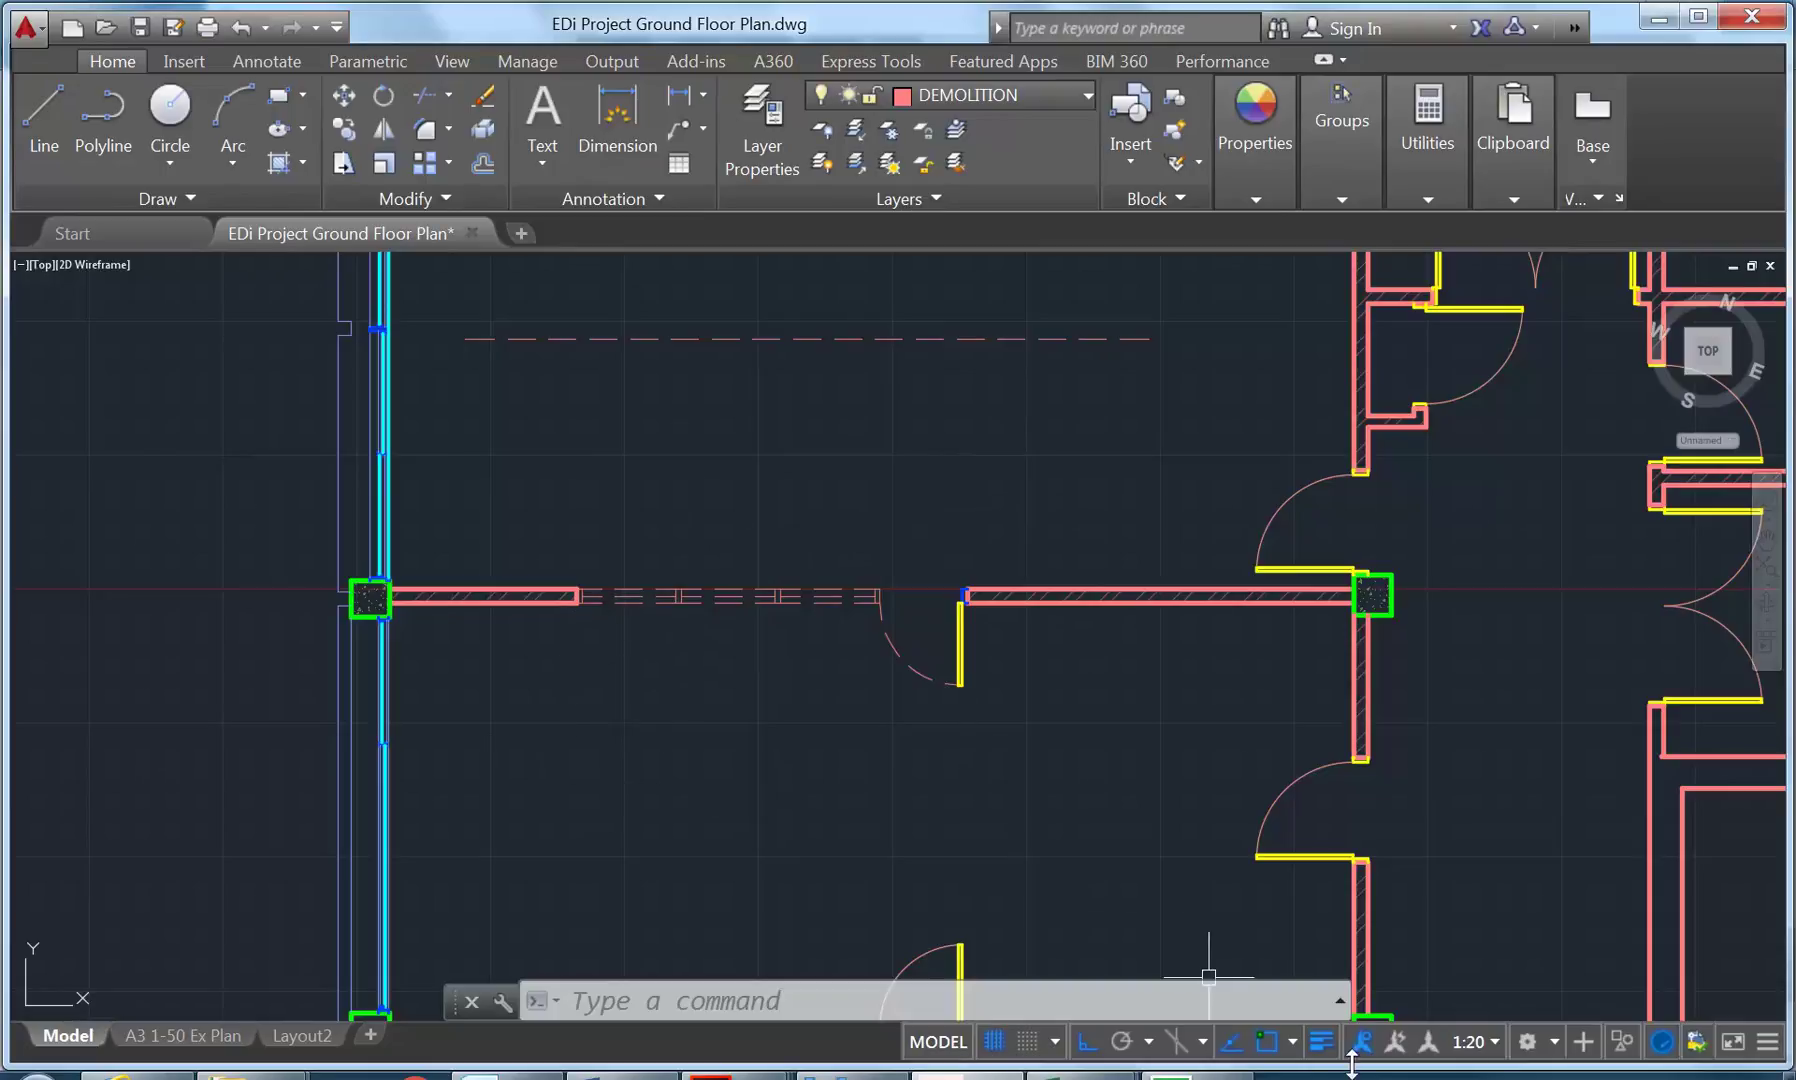
Return the annotation scale to 1:50 and regenerate again.
click(1497, 1041)
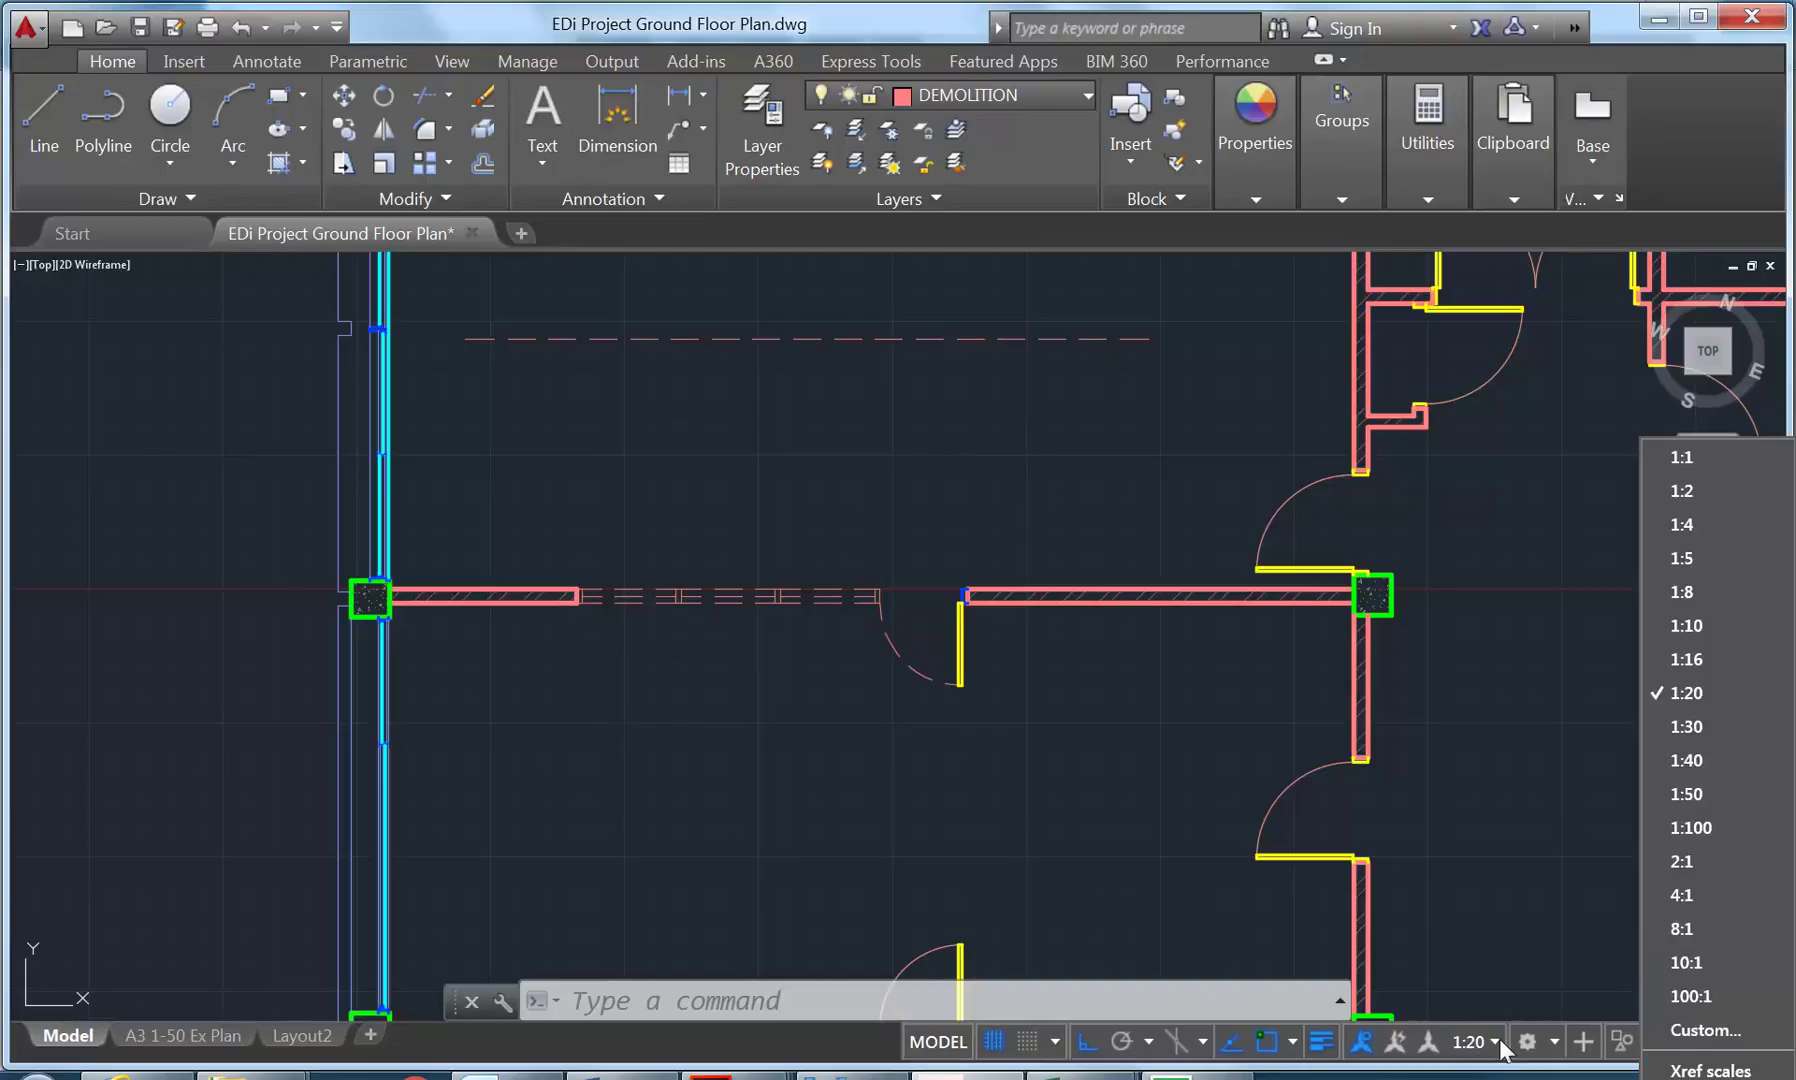
click(1684, 793)
text(RE)
key(Return)
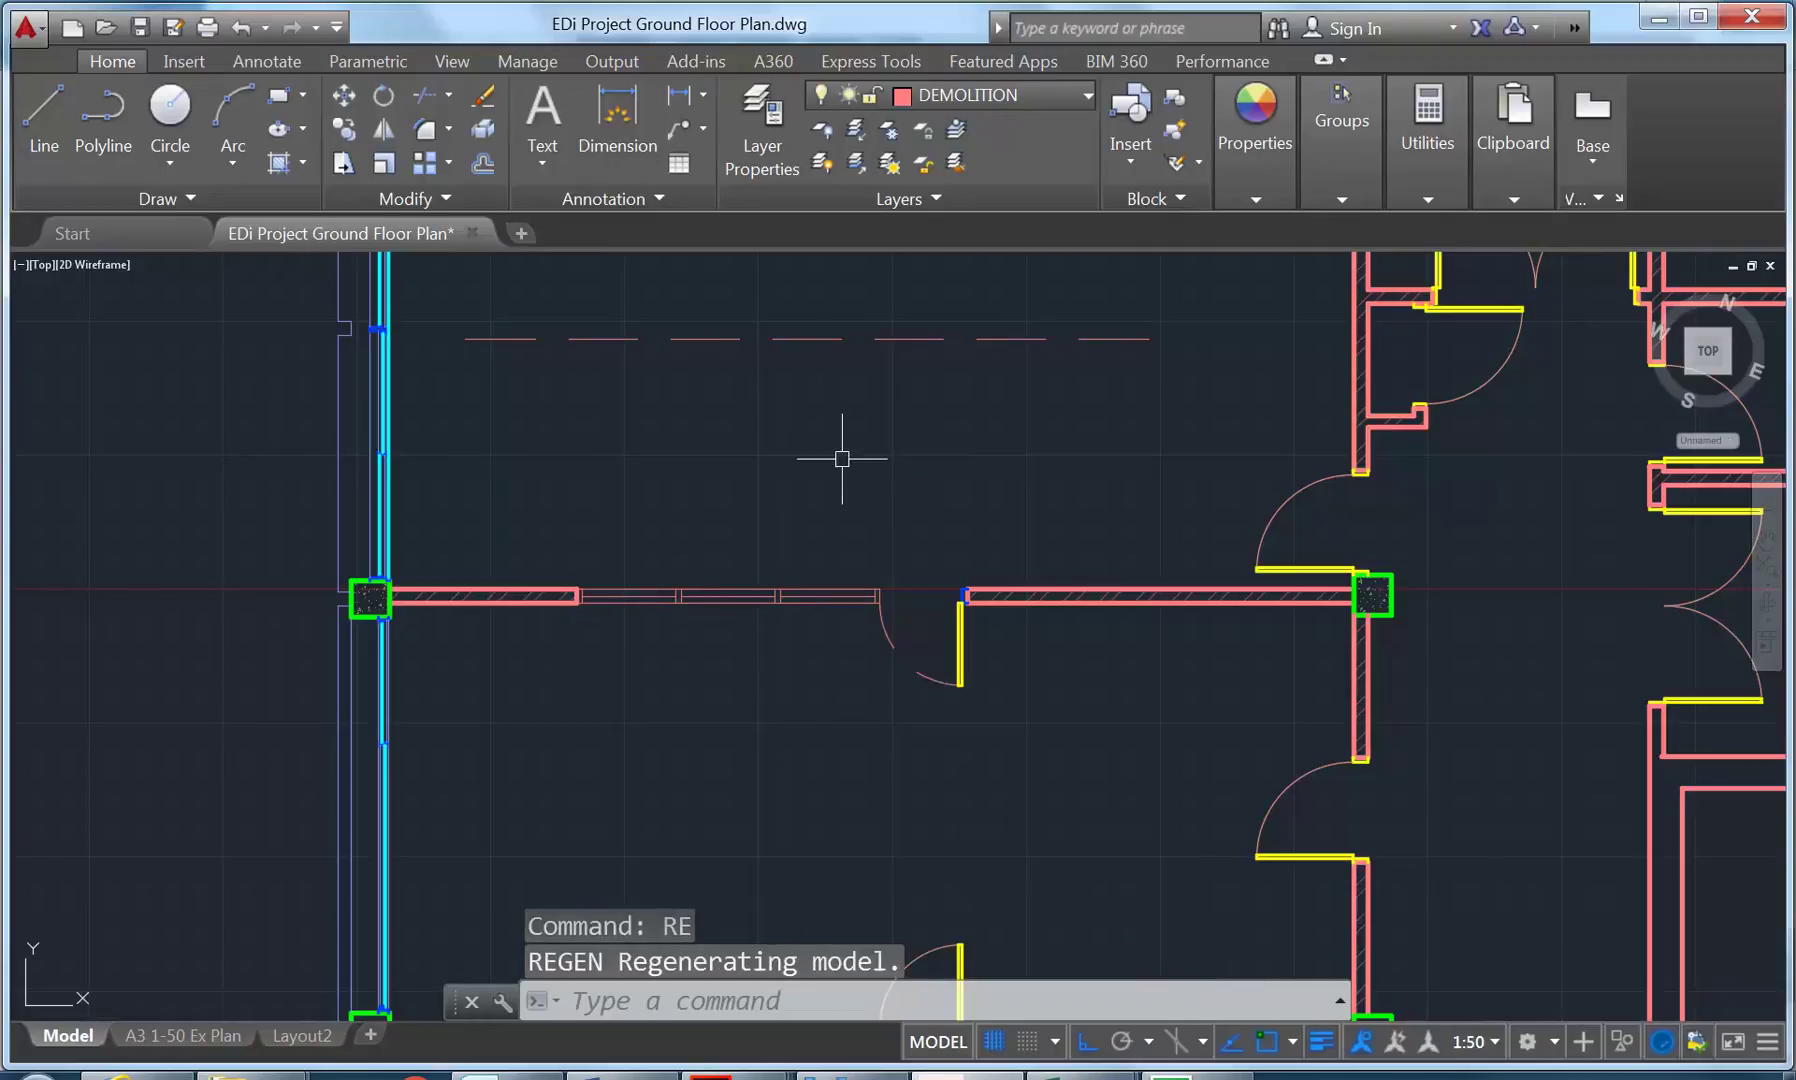
Check a window line's linetype scale in Properties, then reopen the Layer Properties Manager.
scroll(689, 626, up, 4)
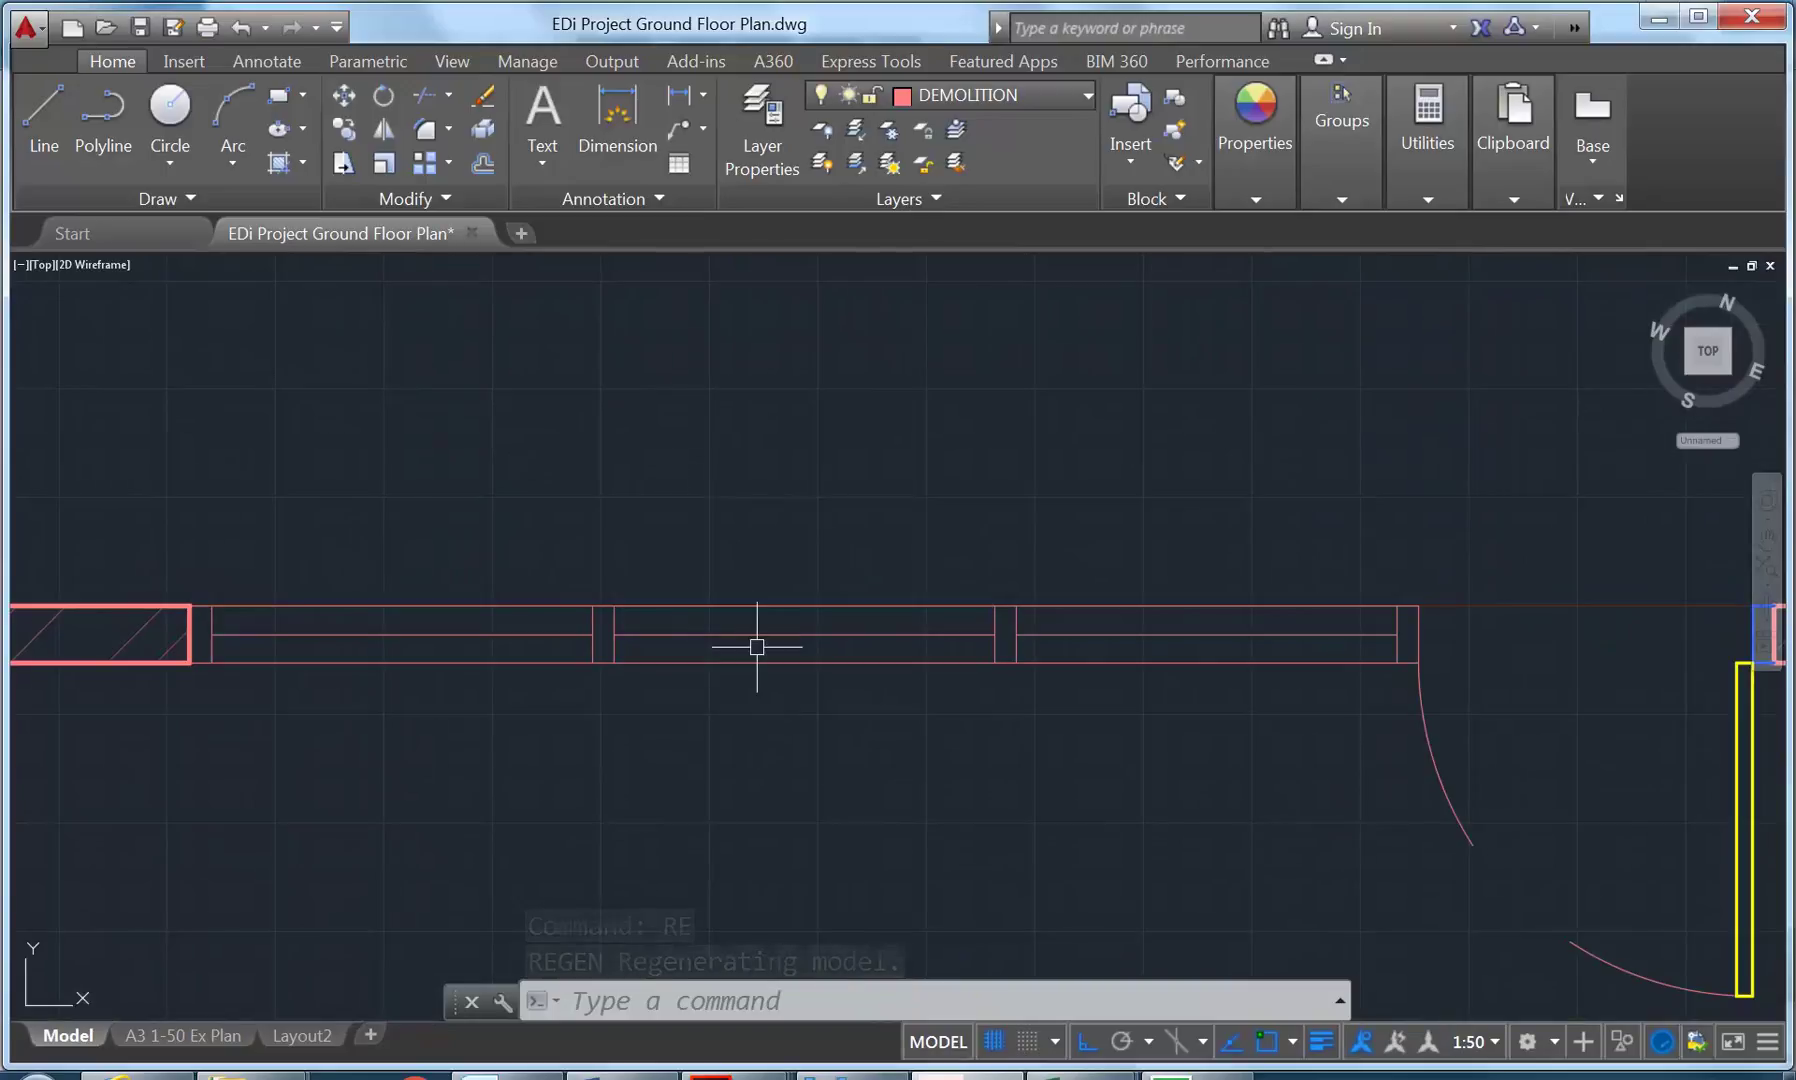
scroll(755, 595, down, 3)
middle_drag(755, 590, 752, 616)
scroll(785, 560, up, 2)
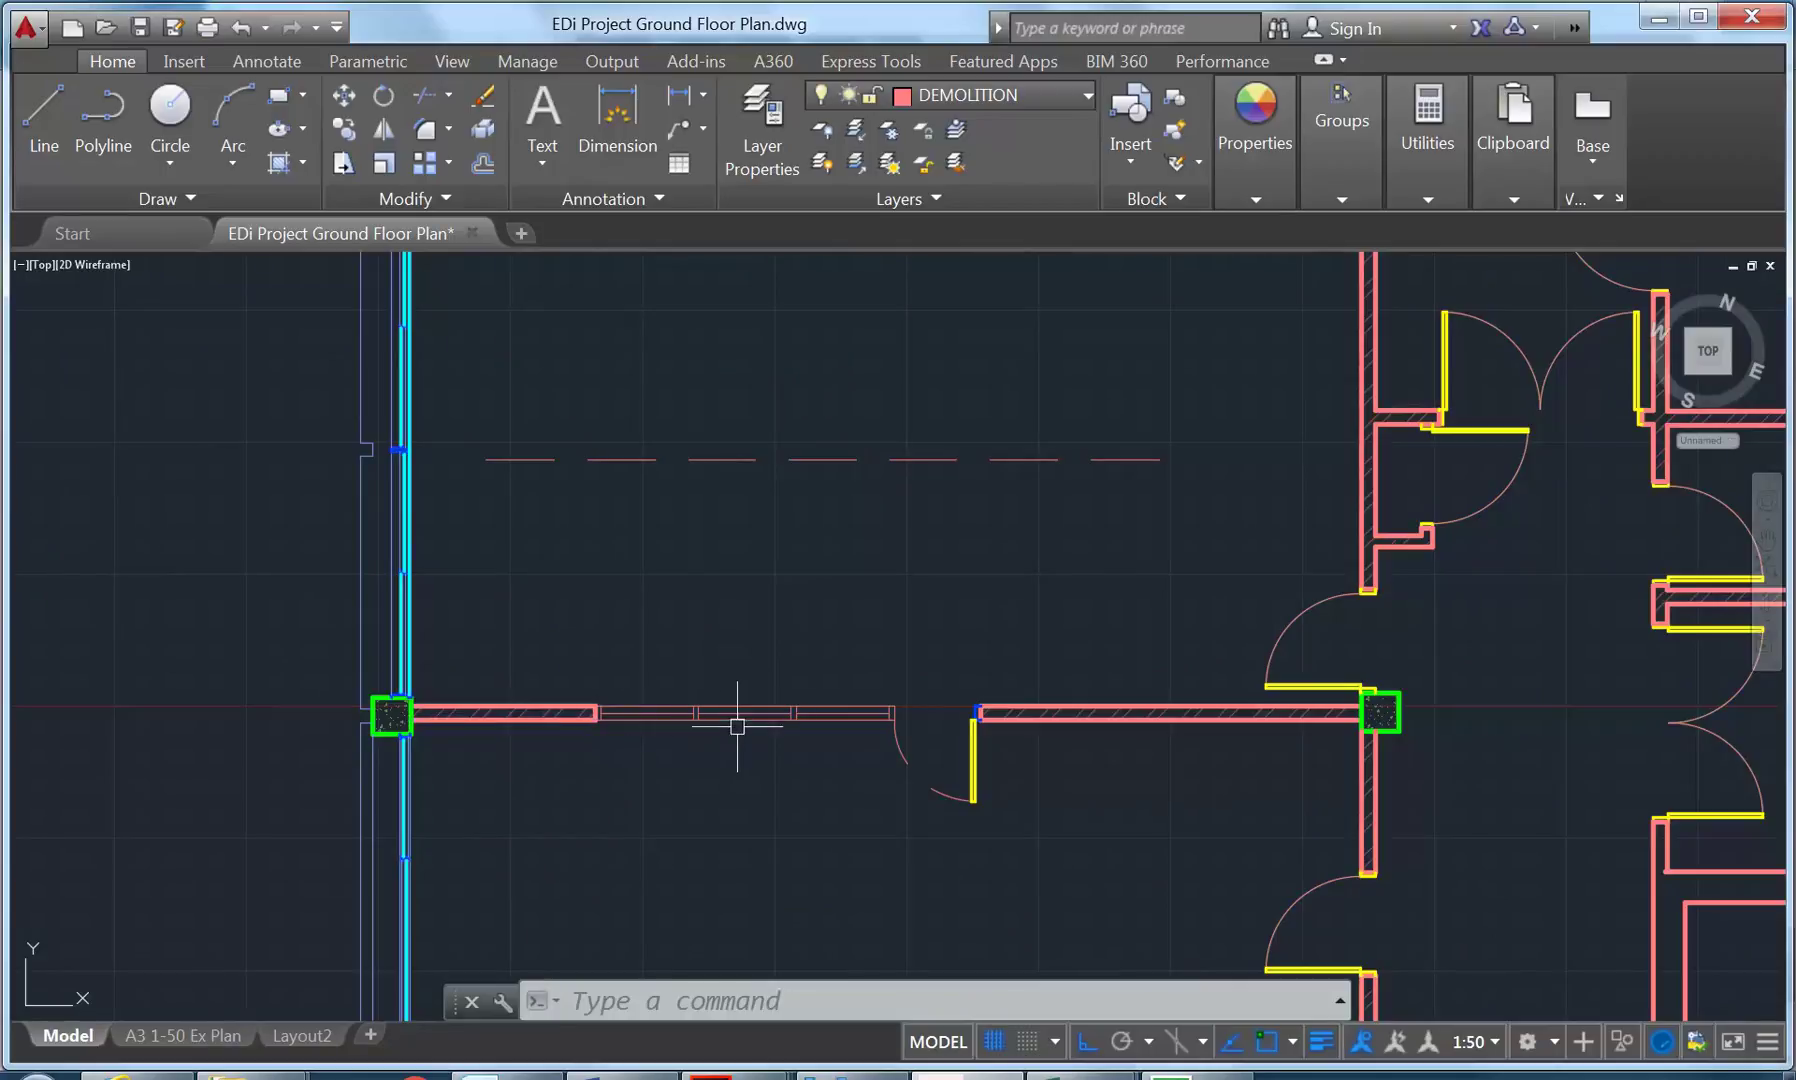
click(644, 704)
right_click(616, 517)
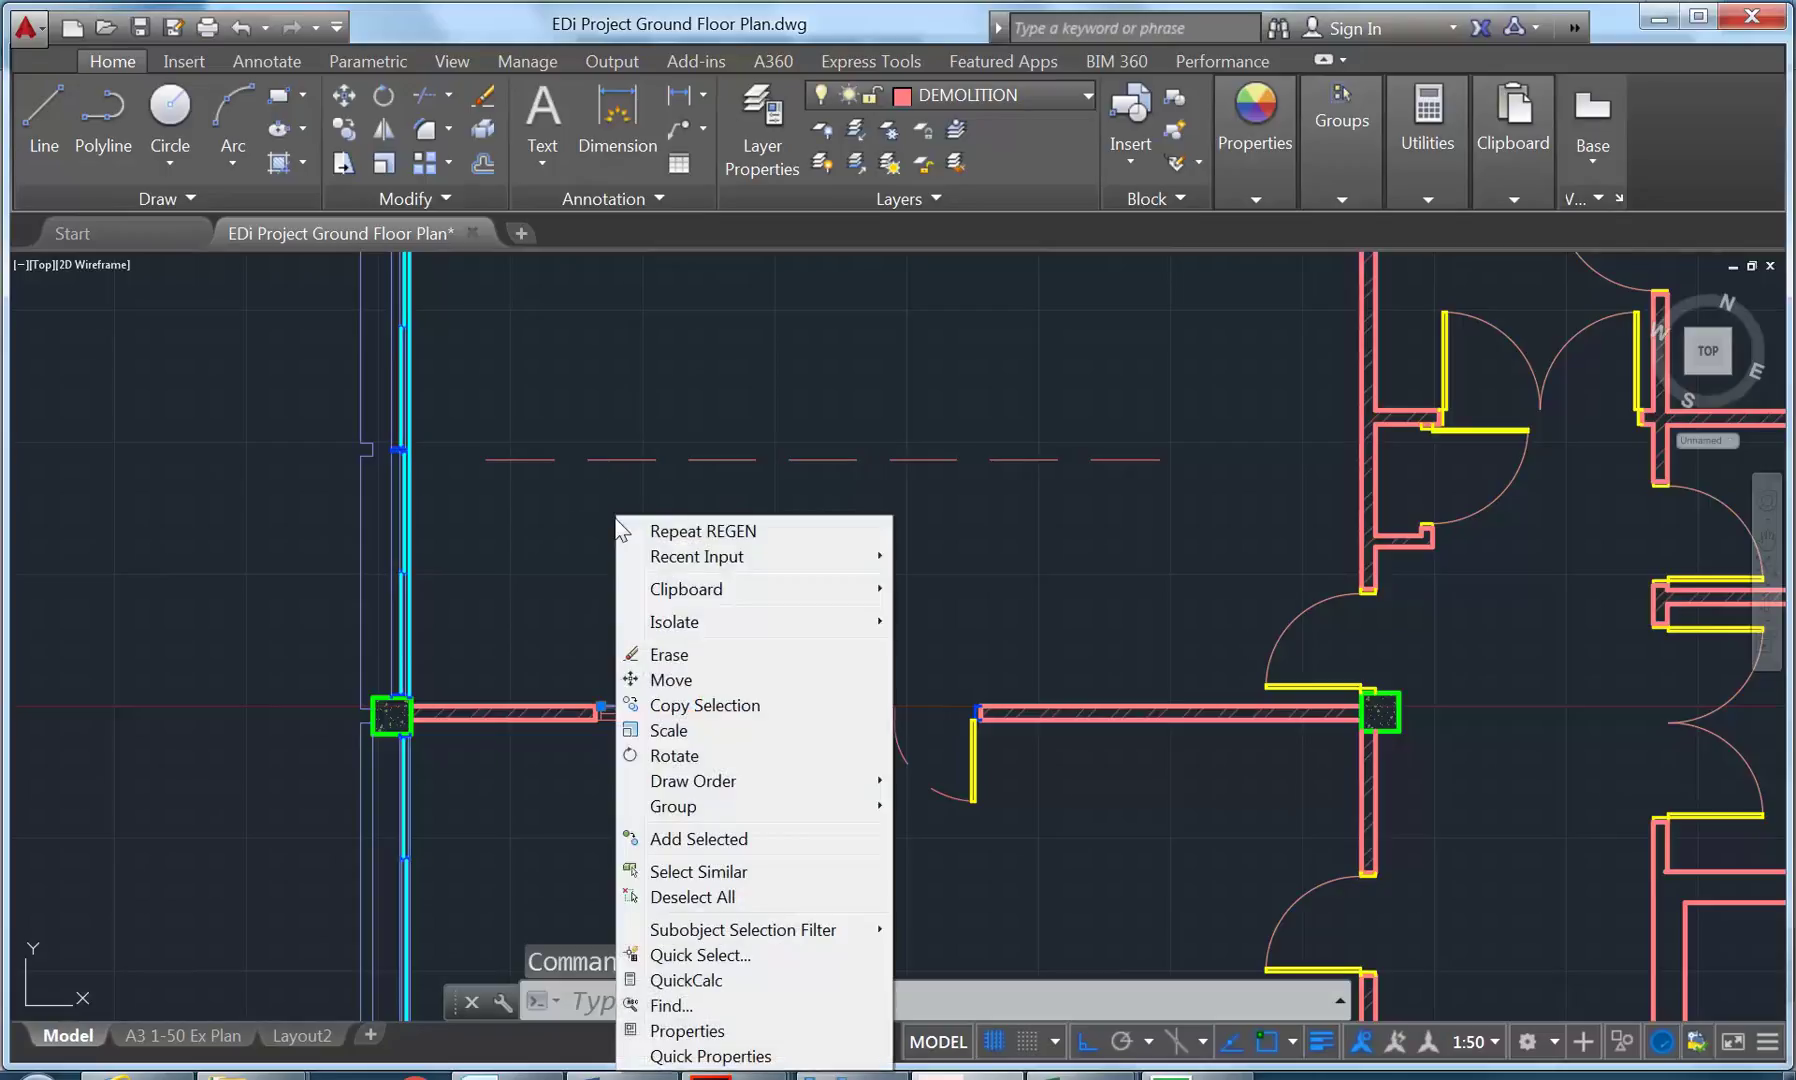
click(680, 1030)
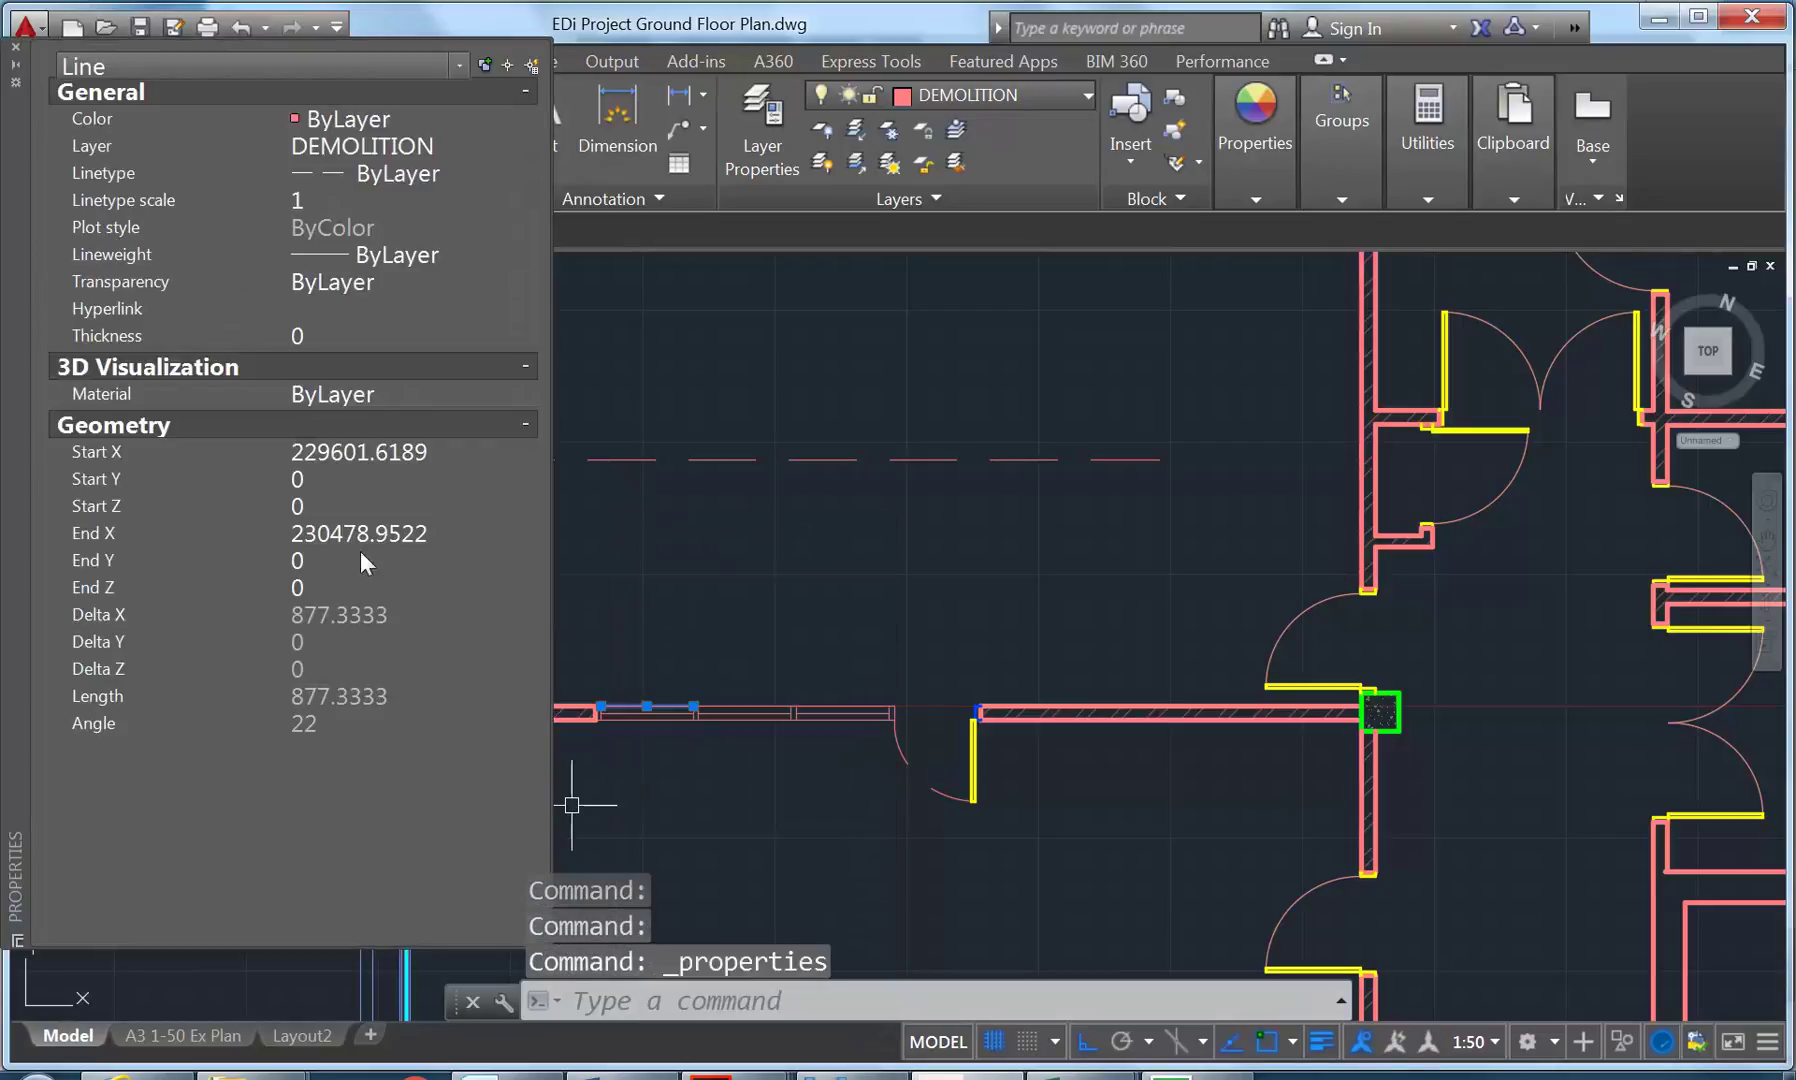
click(355, 197)
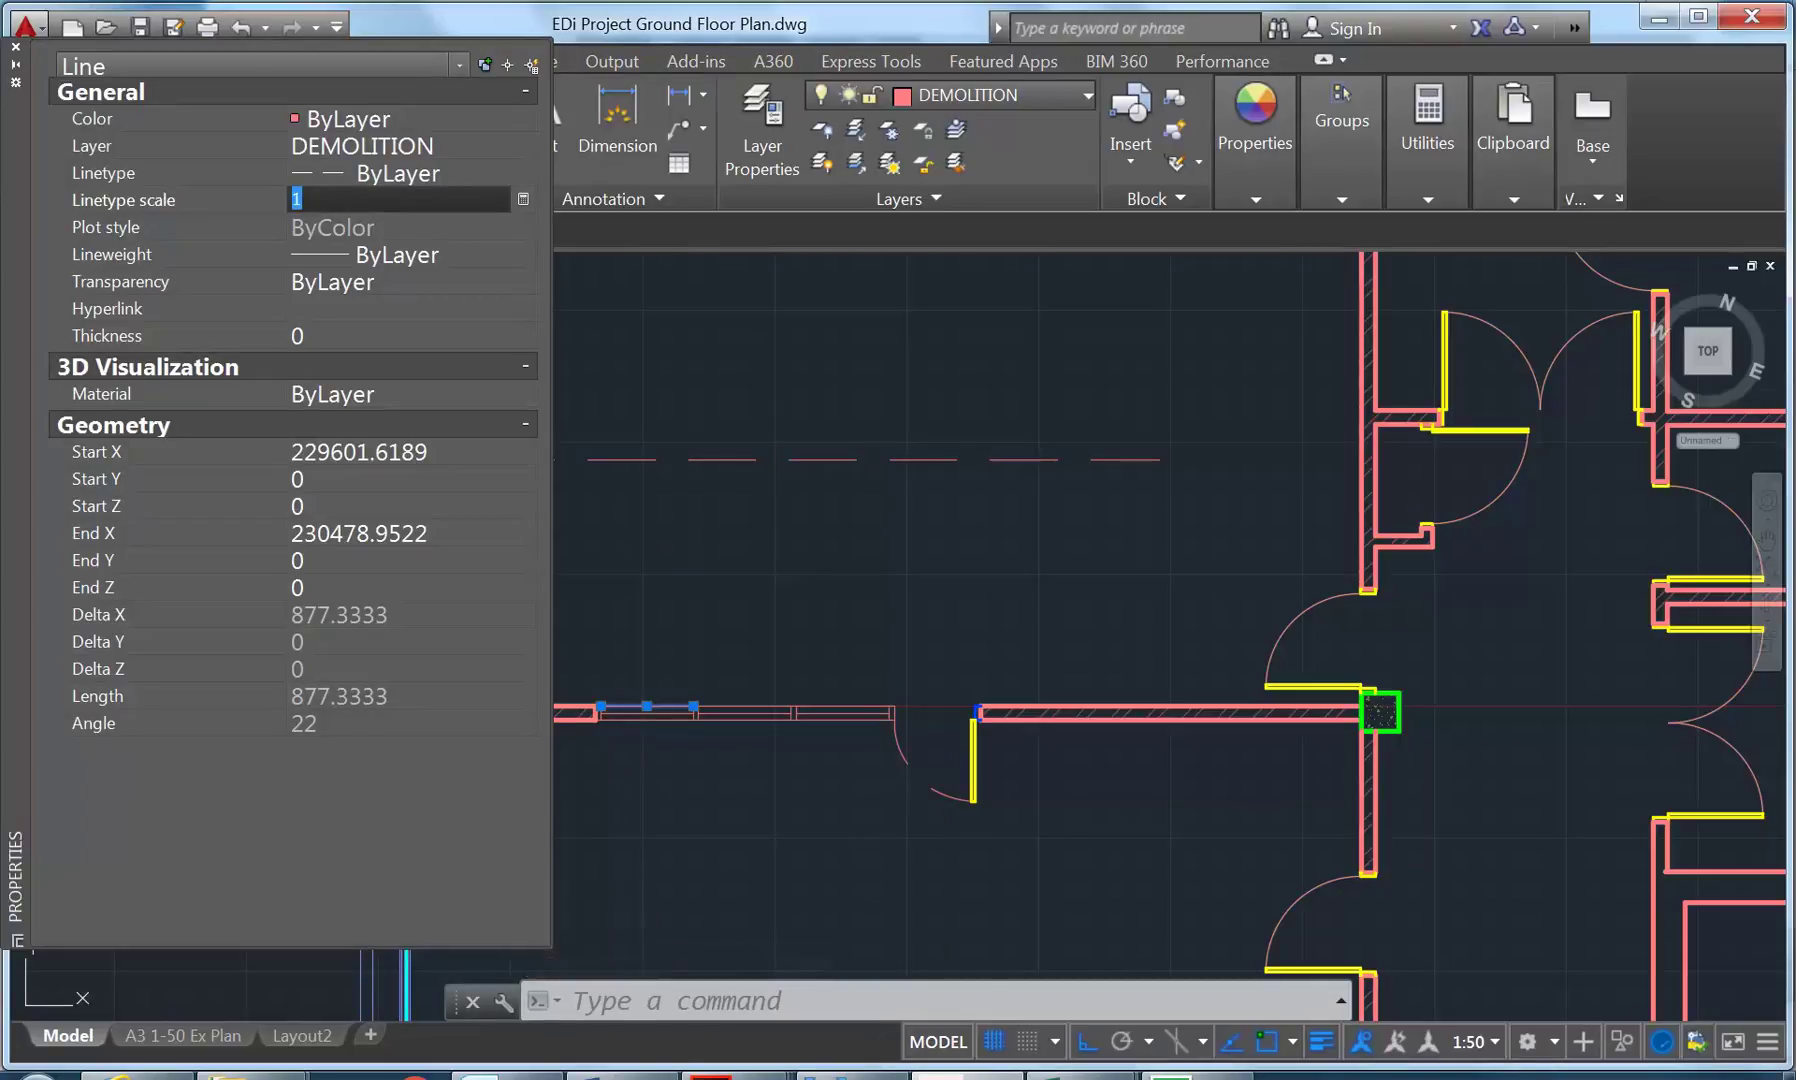
click(15, 46)
click(768, 114)
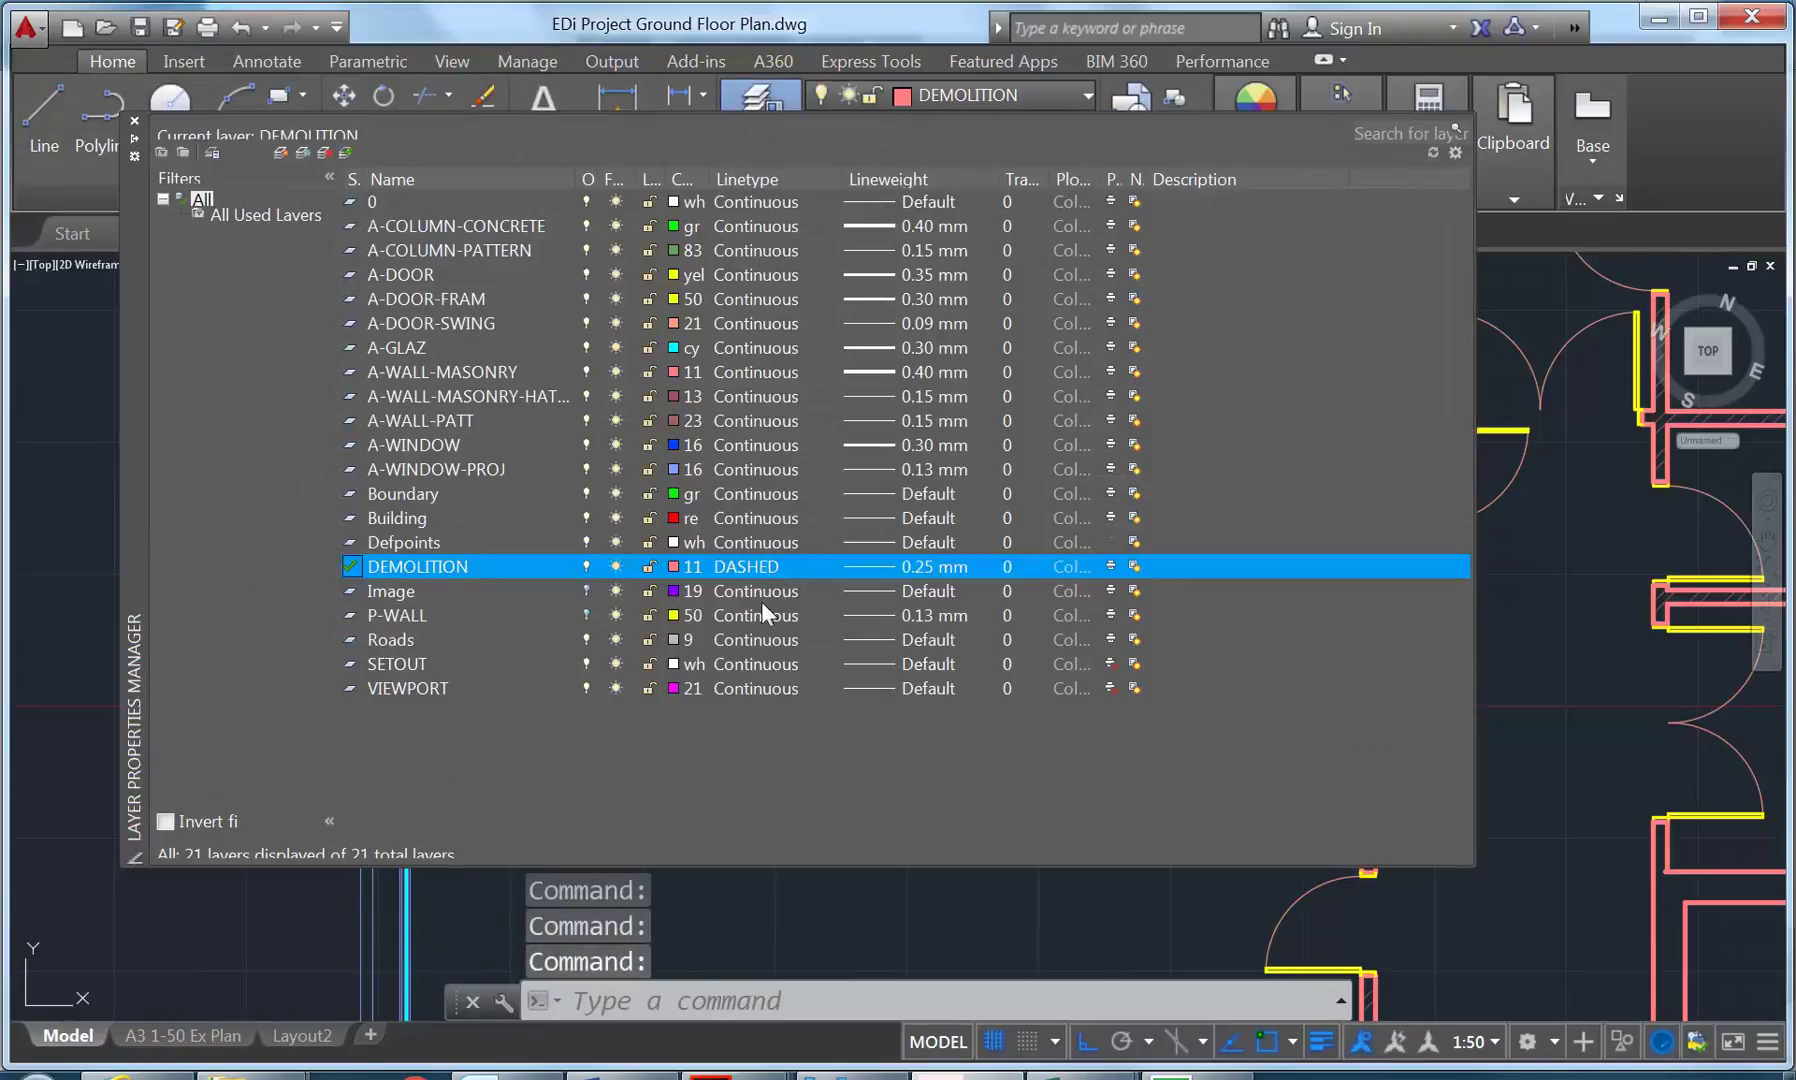
Load DASHED2 from acadiso.lin, assign it to DEMOLITION, and close the layer manager.
click(739, 565)
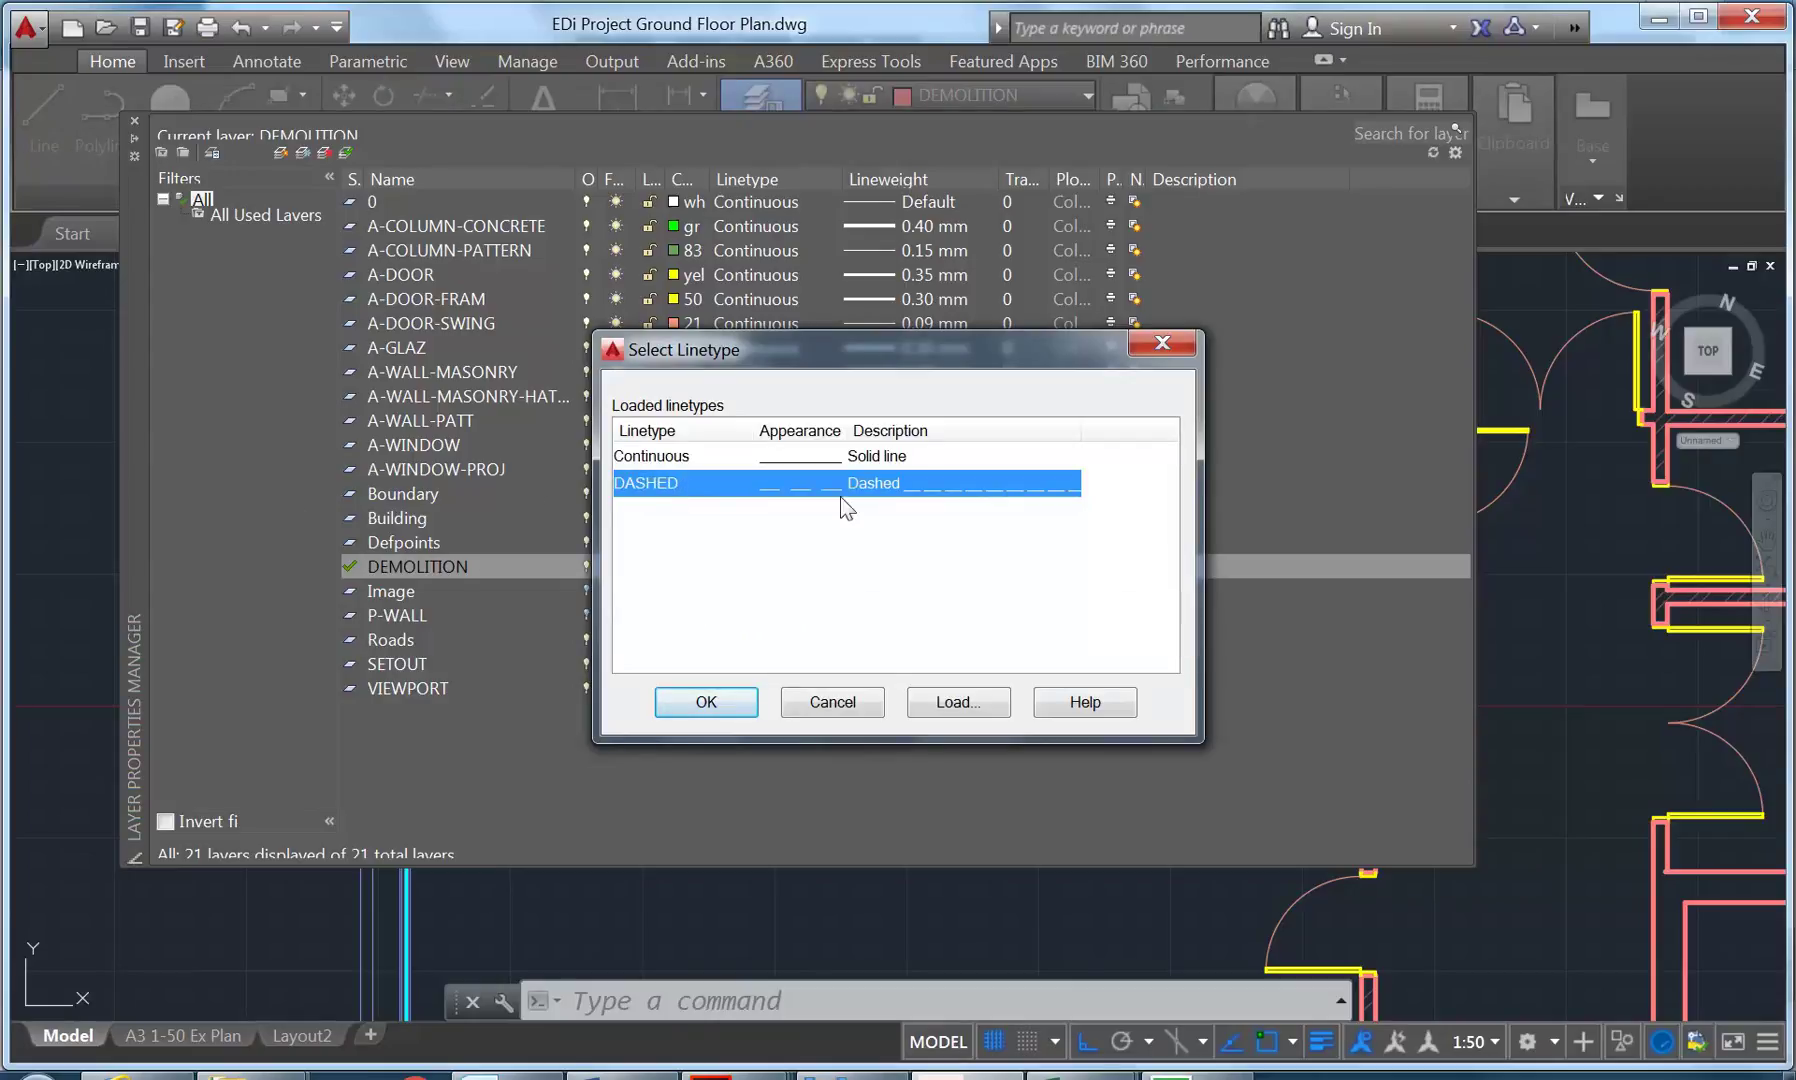
click(962, 703)
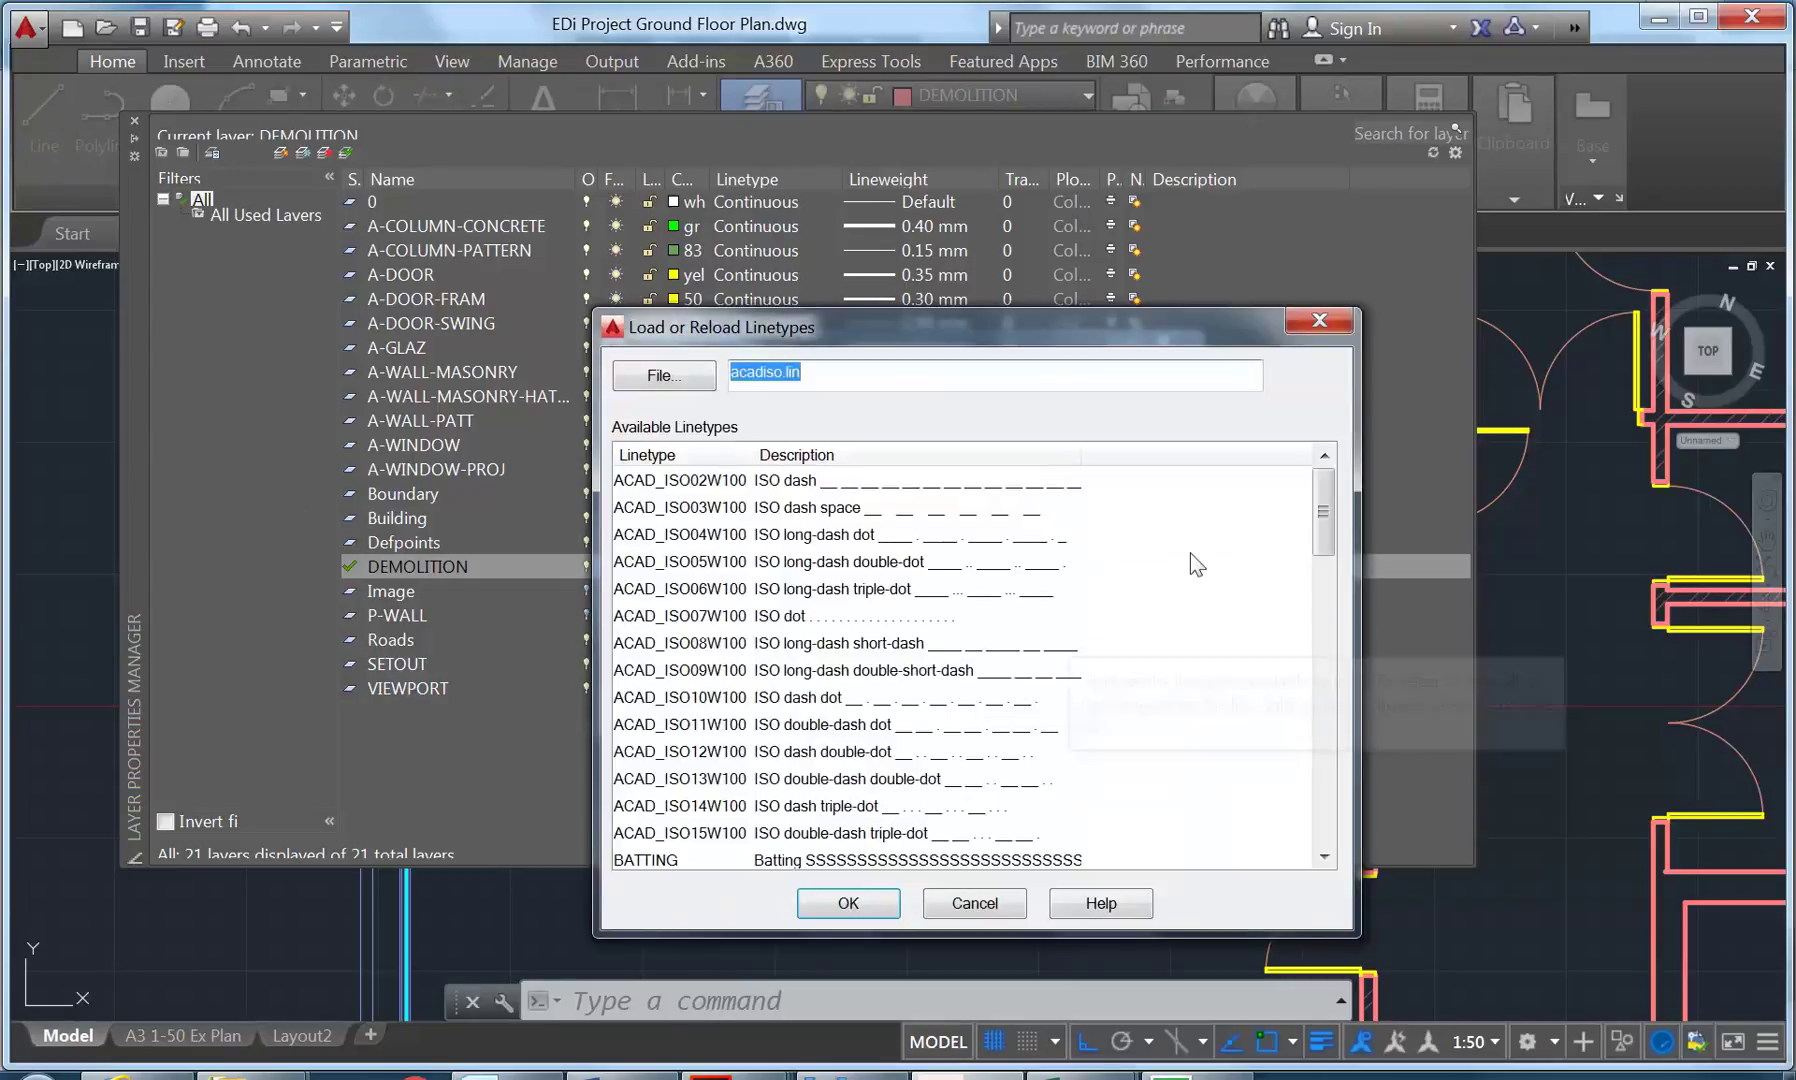
drag(1323, 522, 1197, 657)
click(655, 670)
click(668, 645)
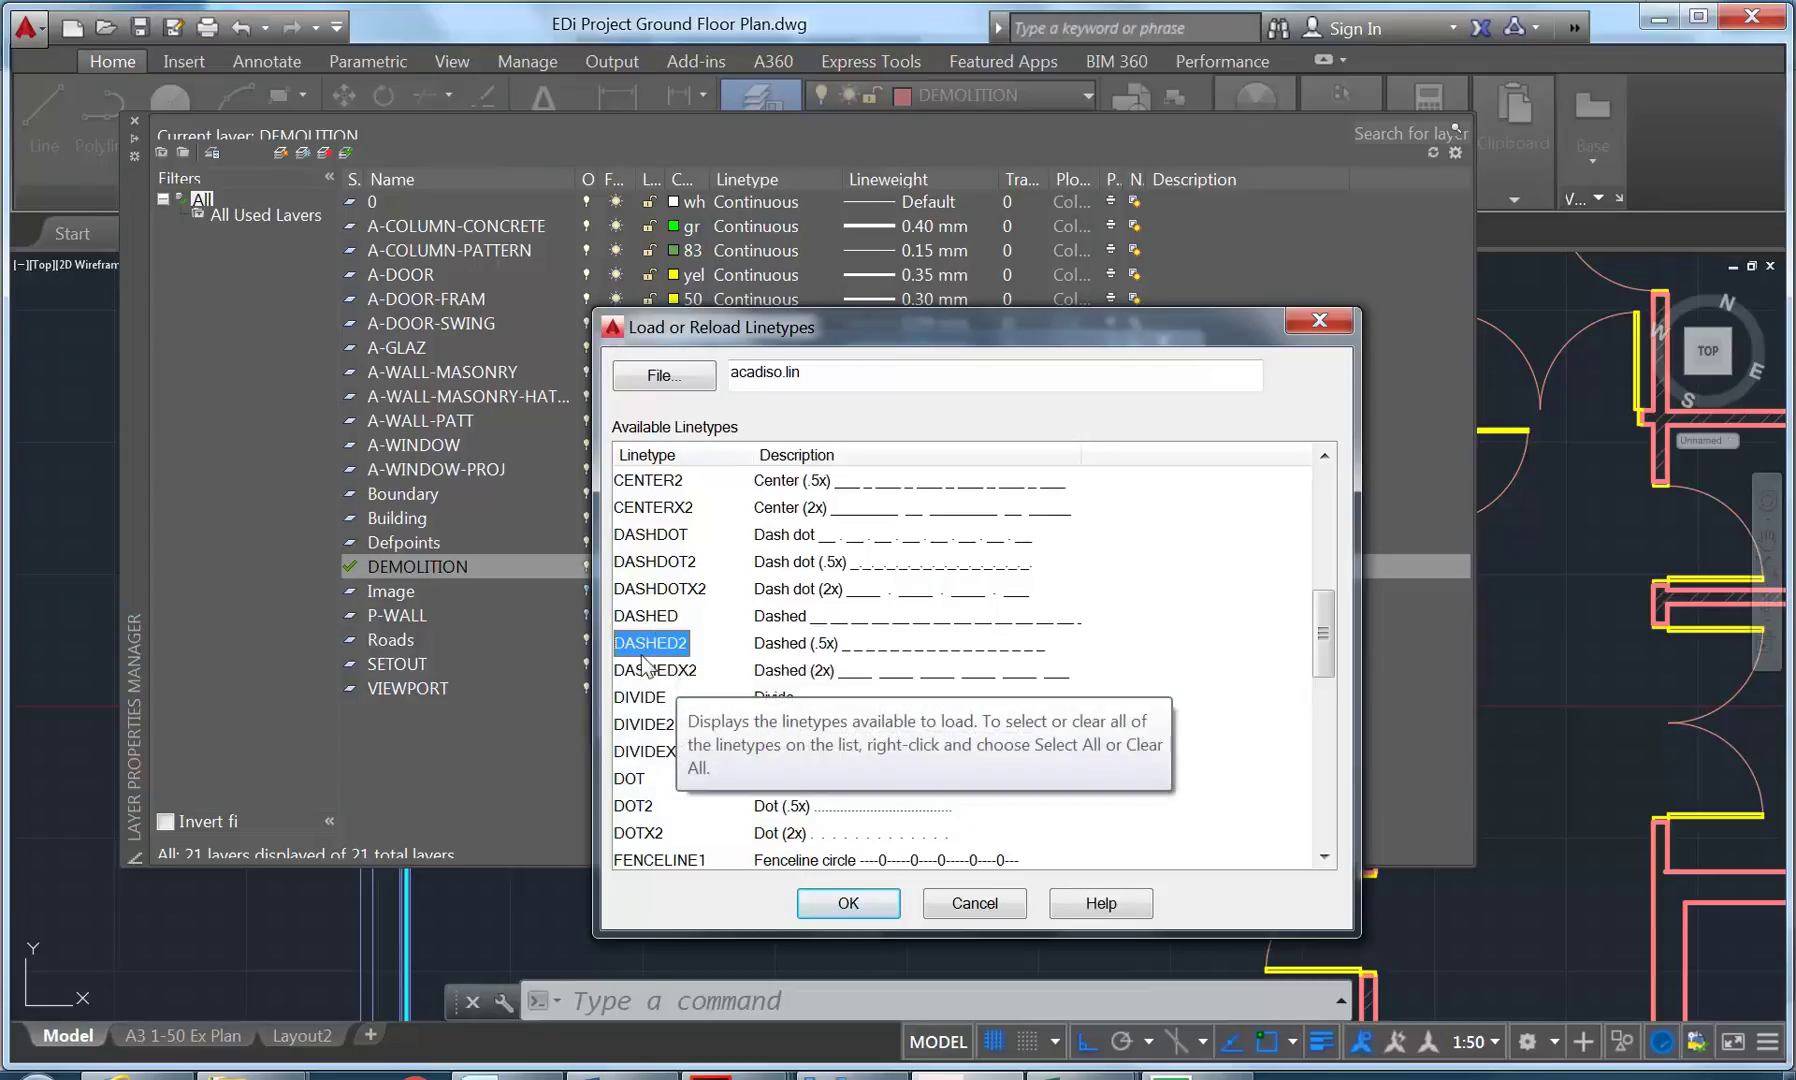
click(846, 903)
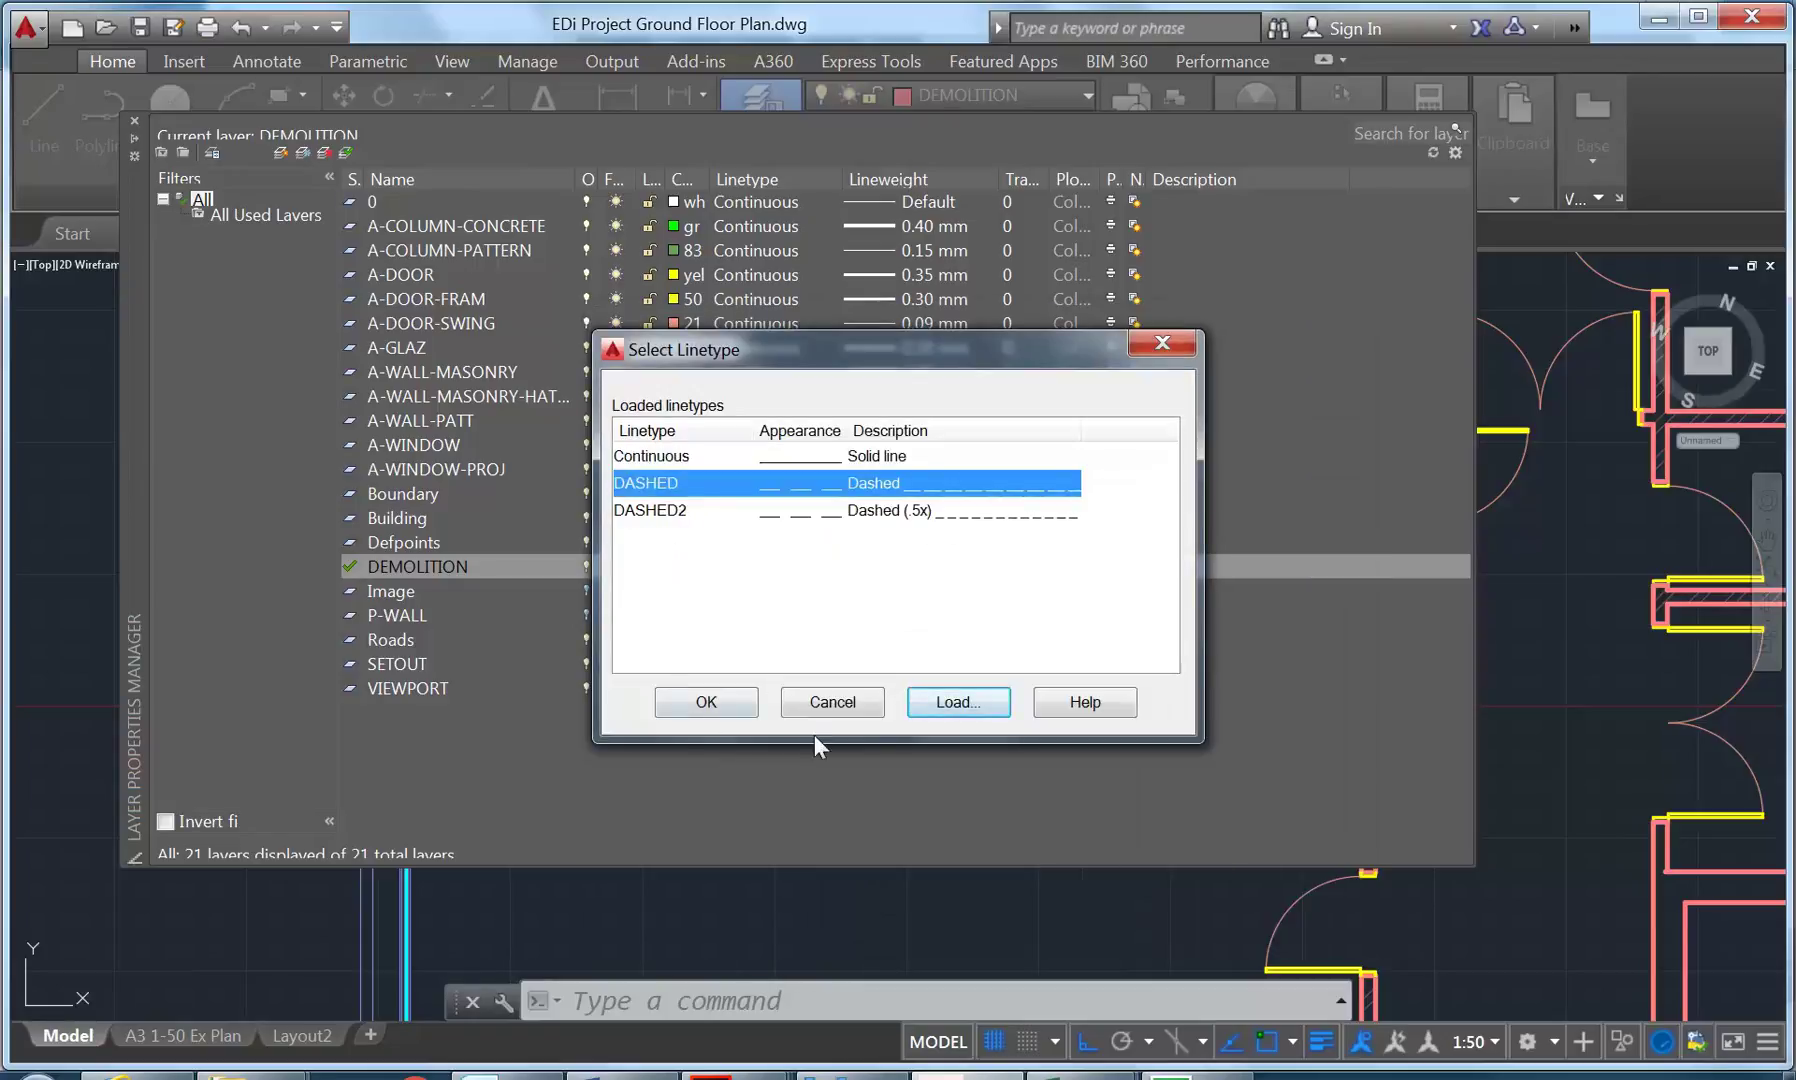
click(640, 512)
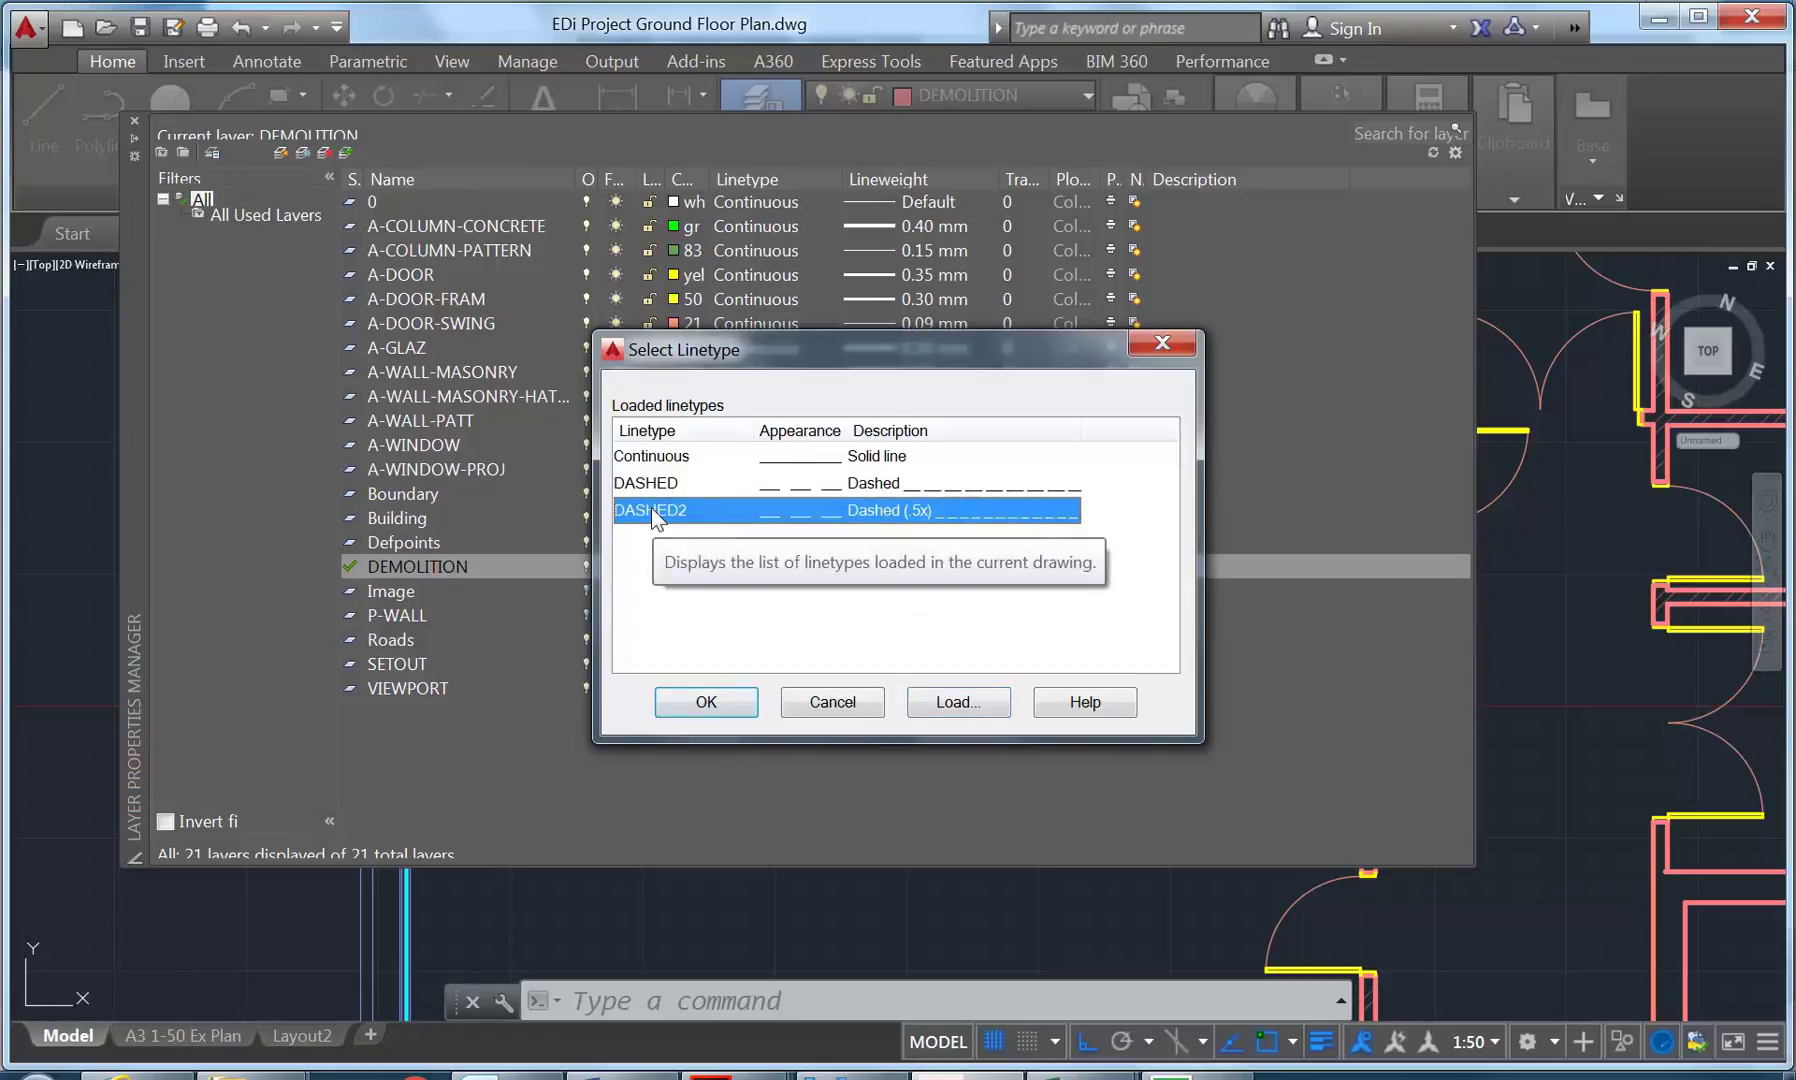
click(697, 712)
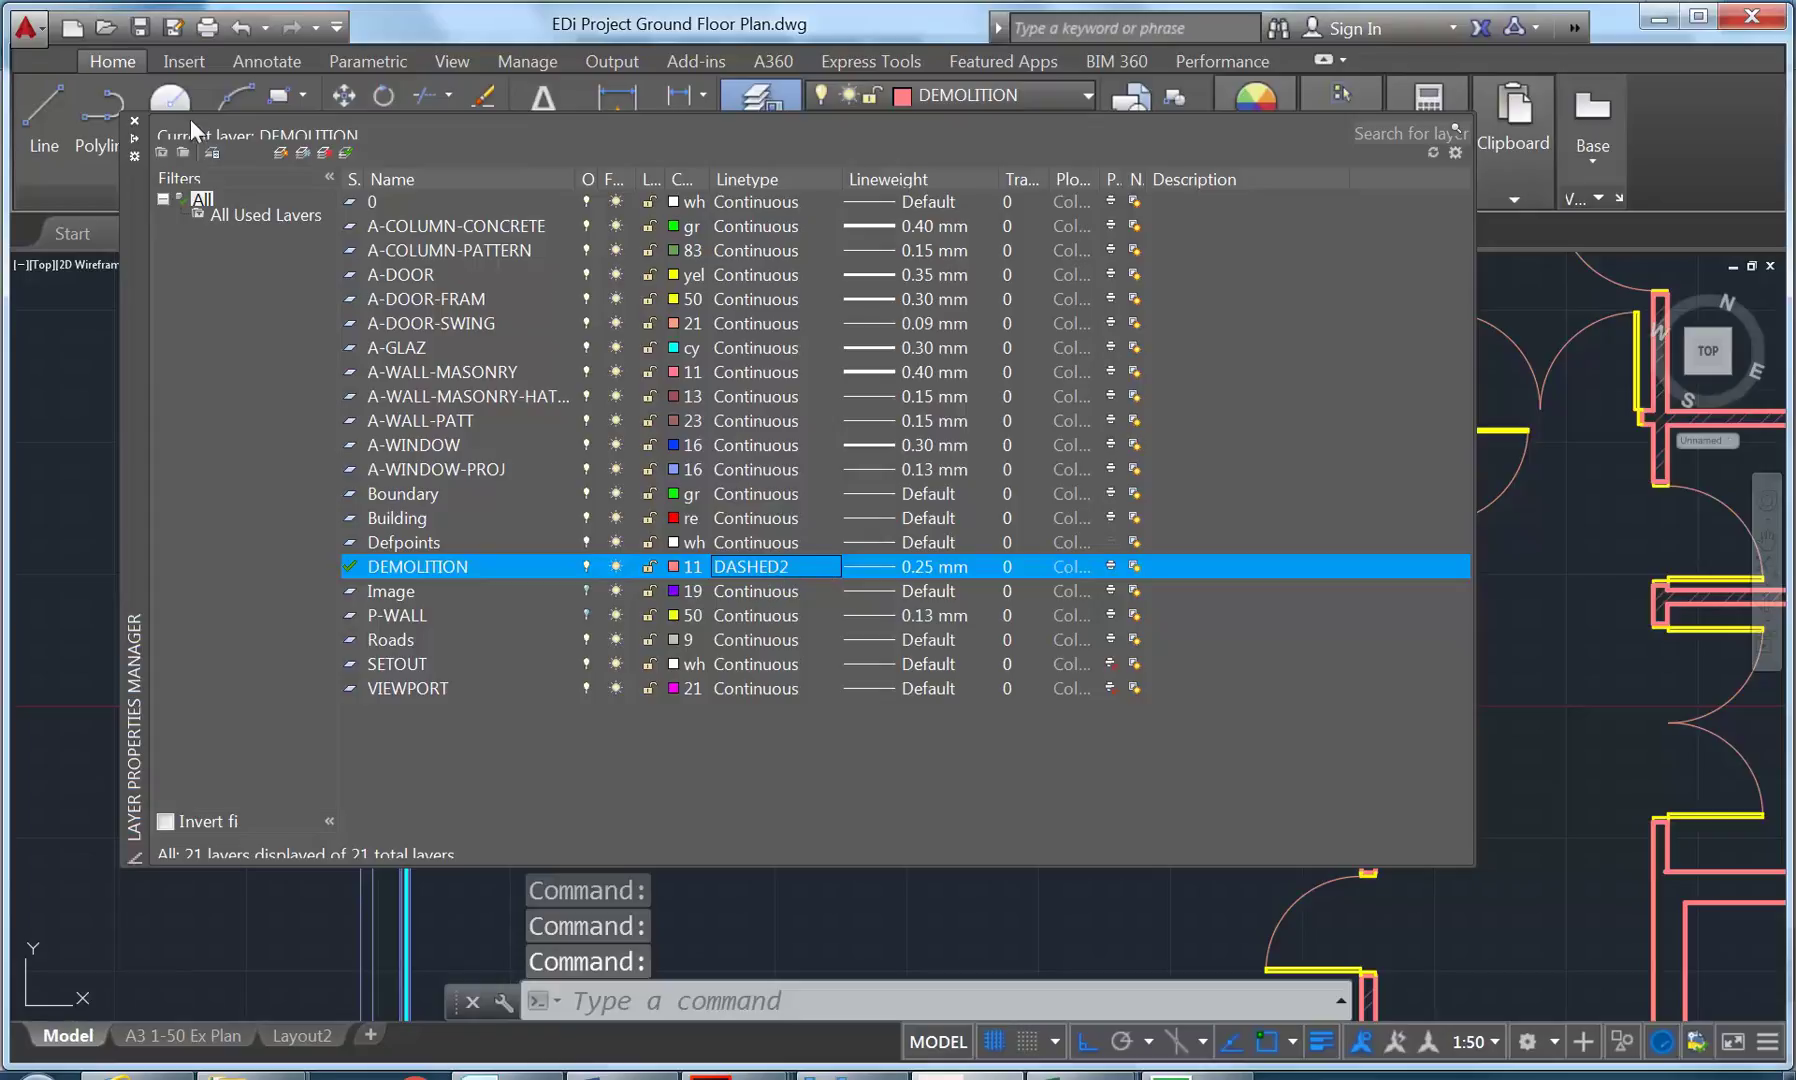
click(135, 123)
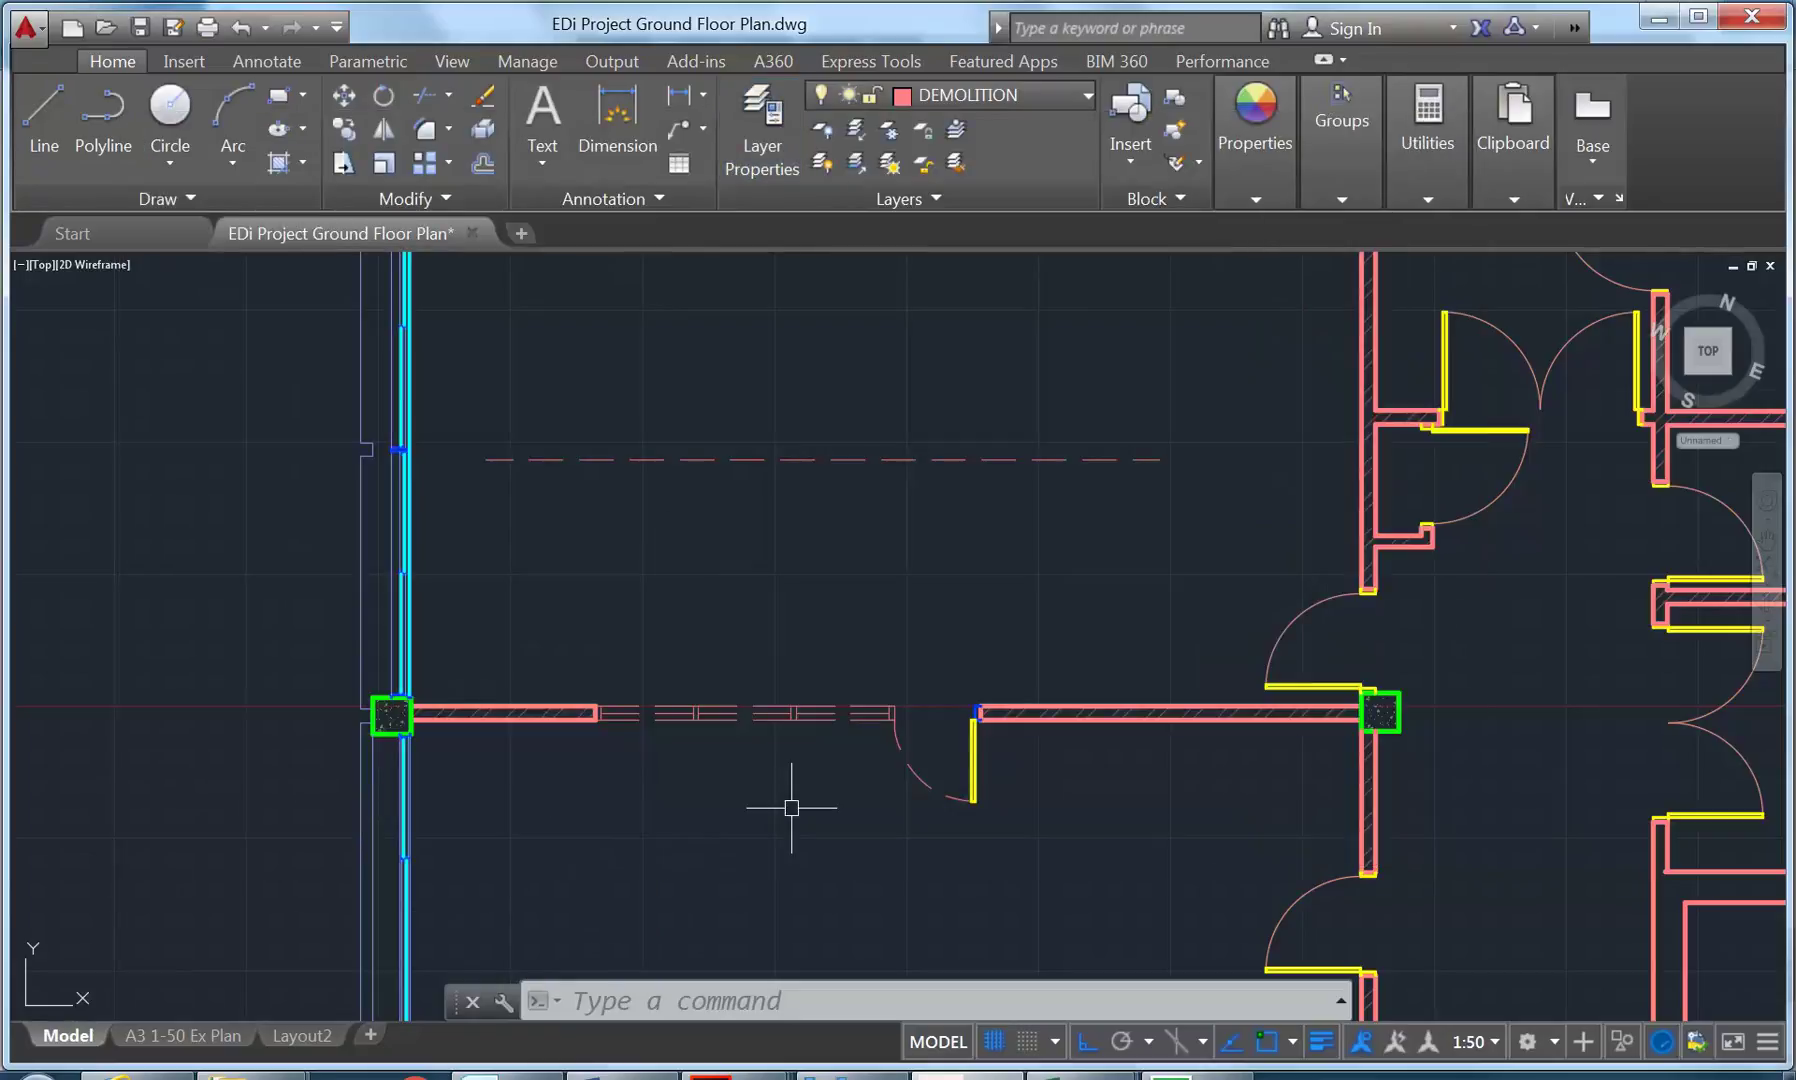
Crossing-select the door swing arcs and jamb and move them onto DEMOLITION.
scroll(786, 817, up, 2)
scroll(786, 817, down, 2)
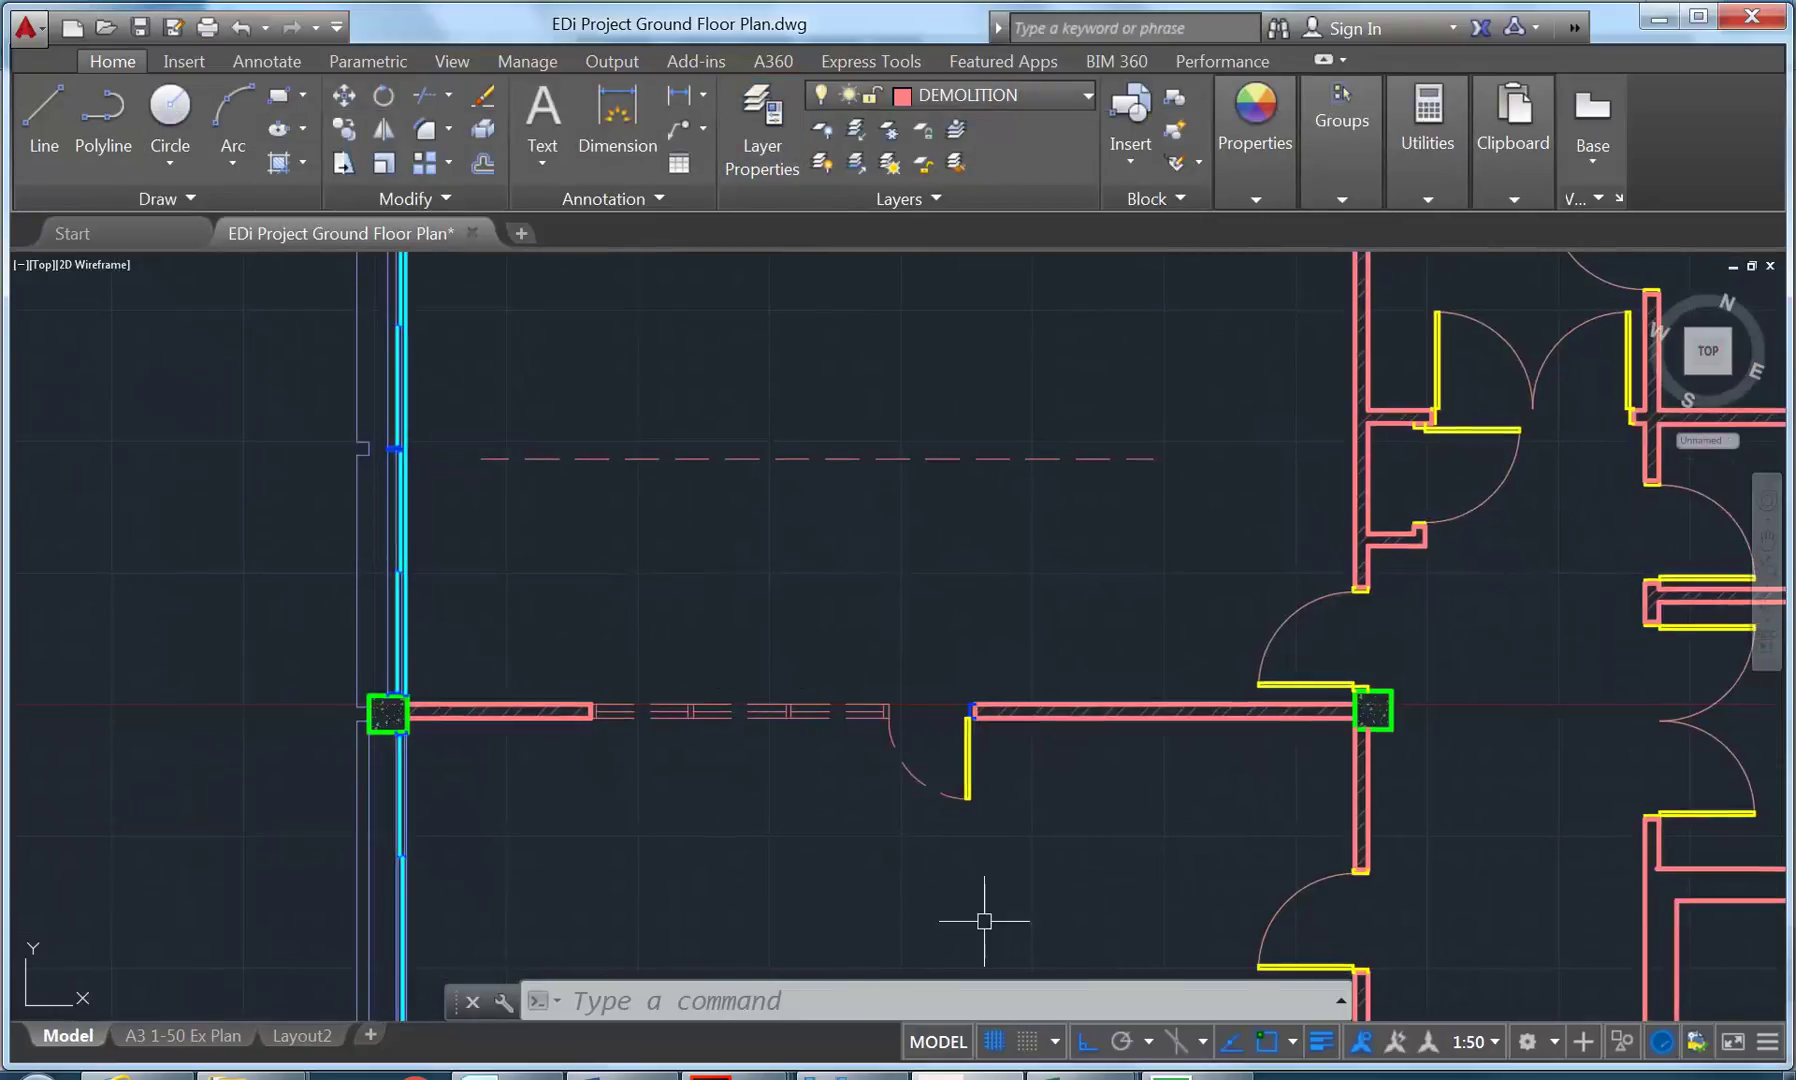
scroll(955, 800, up, 2)
scroll(1075, 812, up, 2)
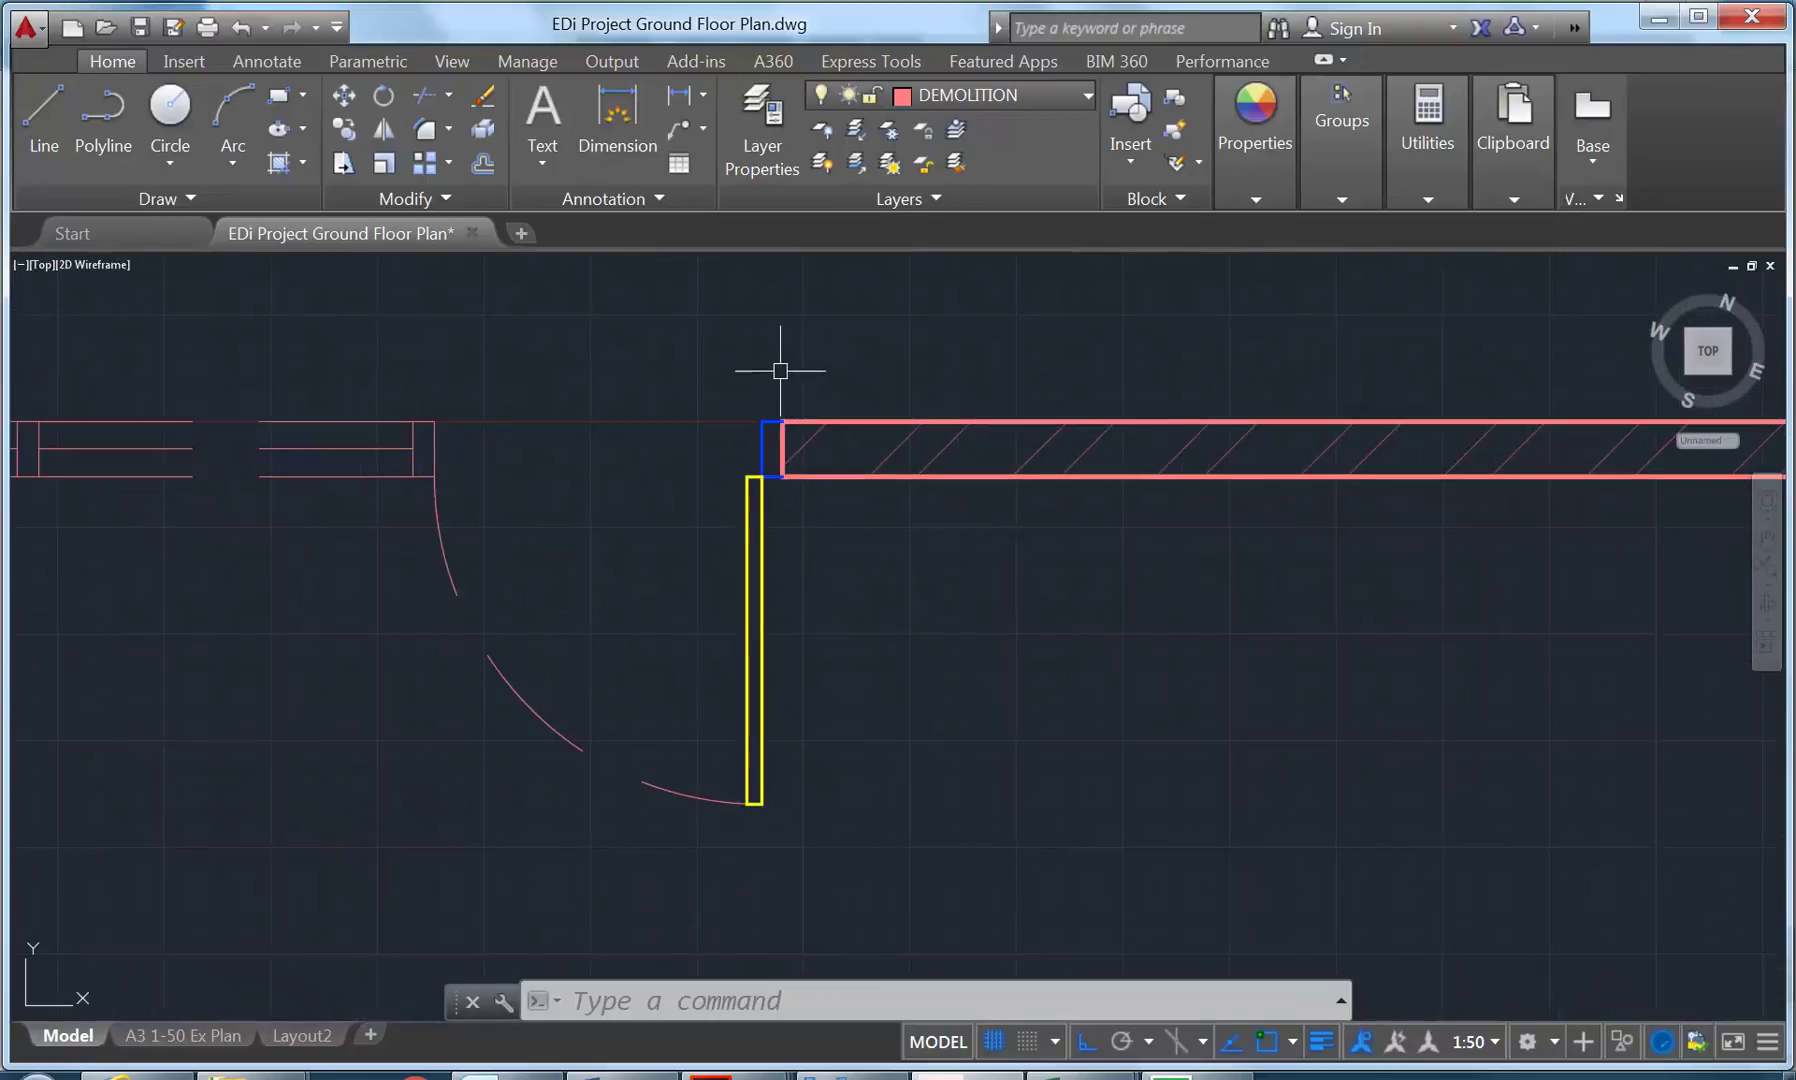
click(781, 370)
click(782, 273)
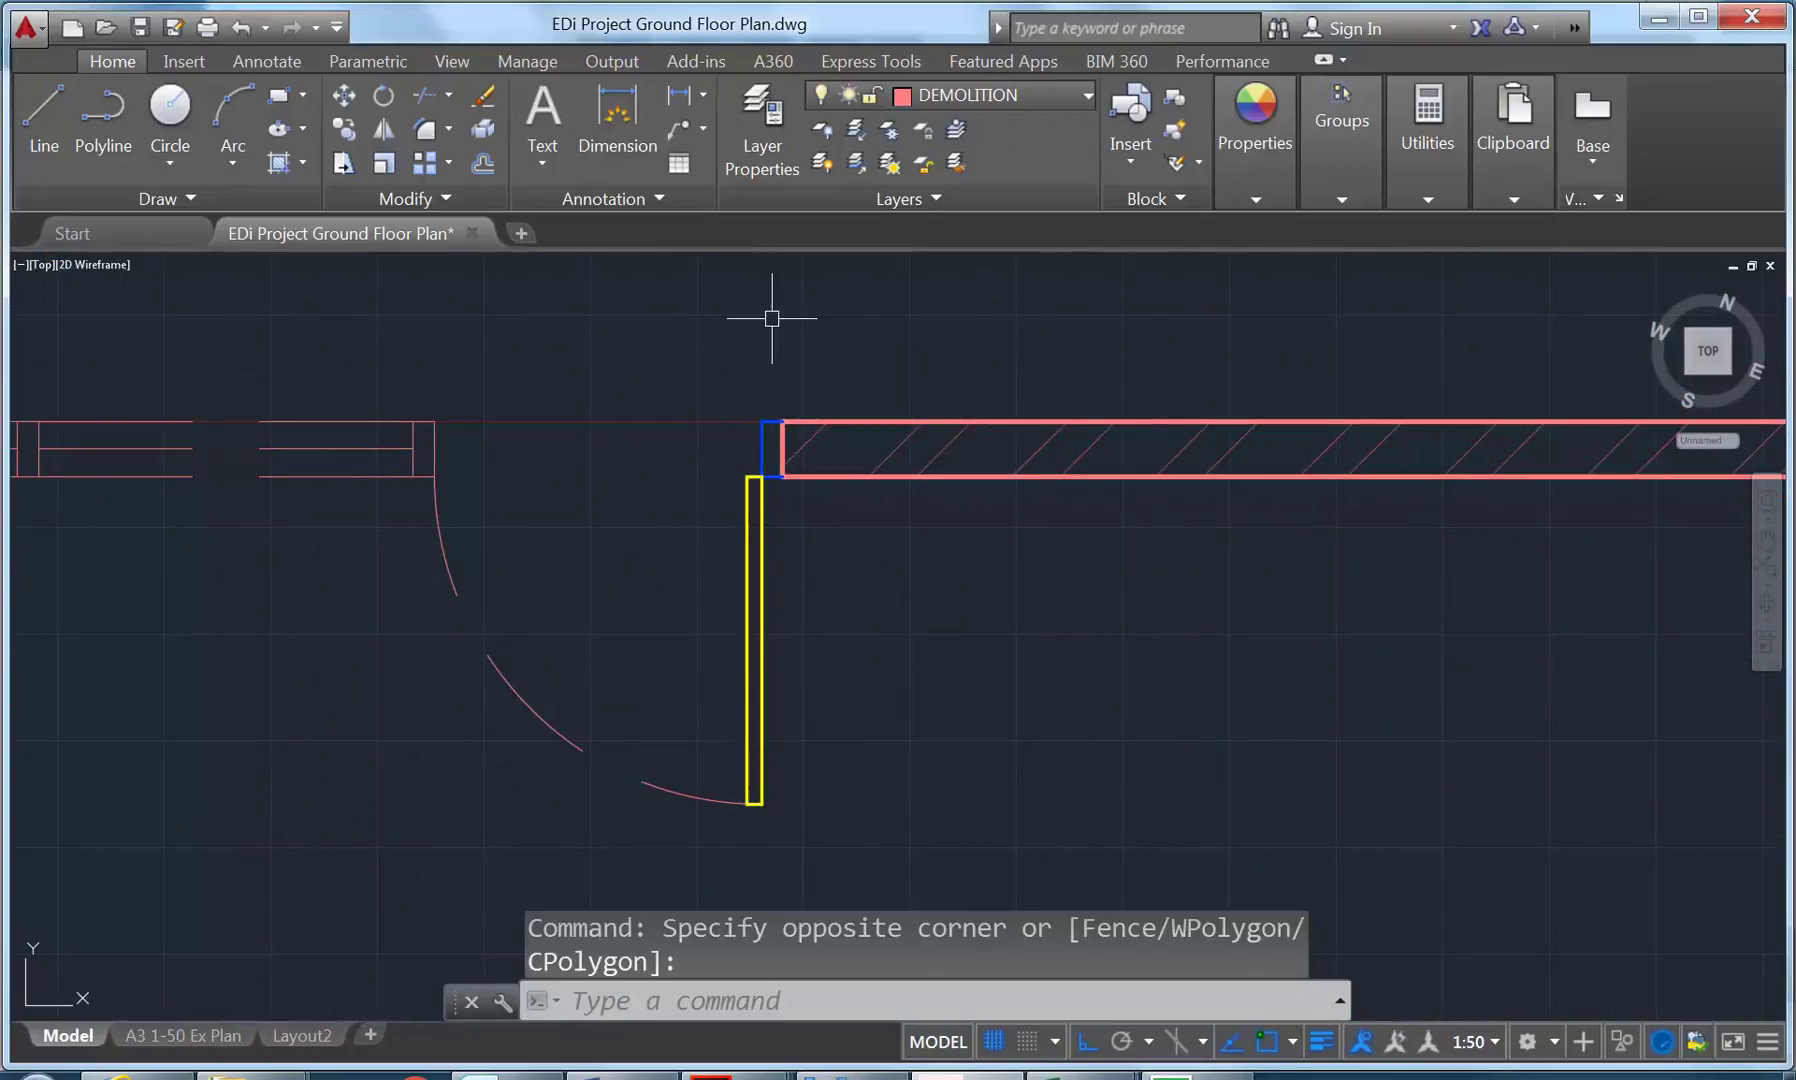
click(775, 318)
click(650, 800)
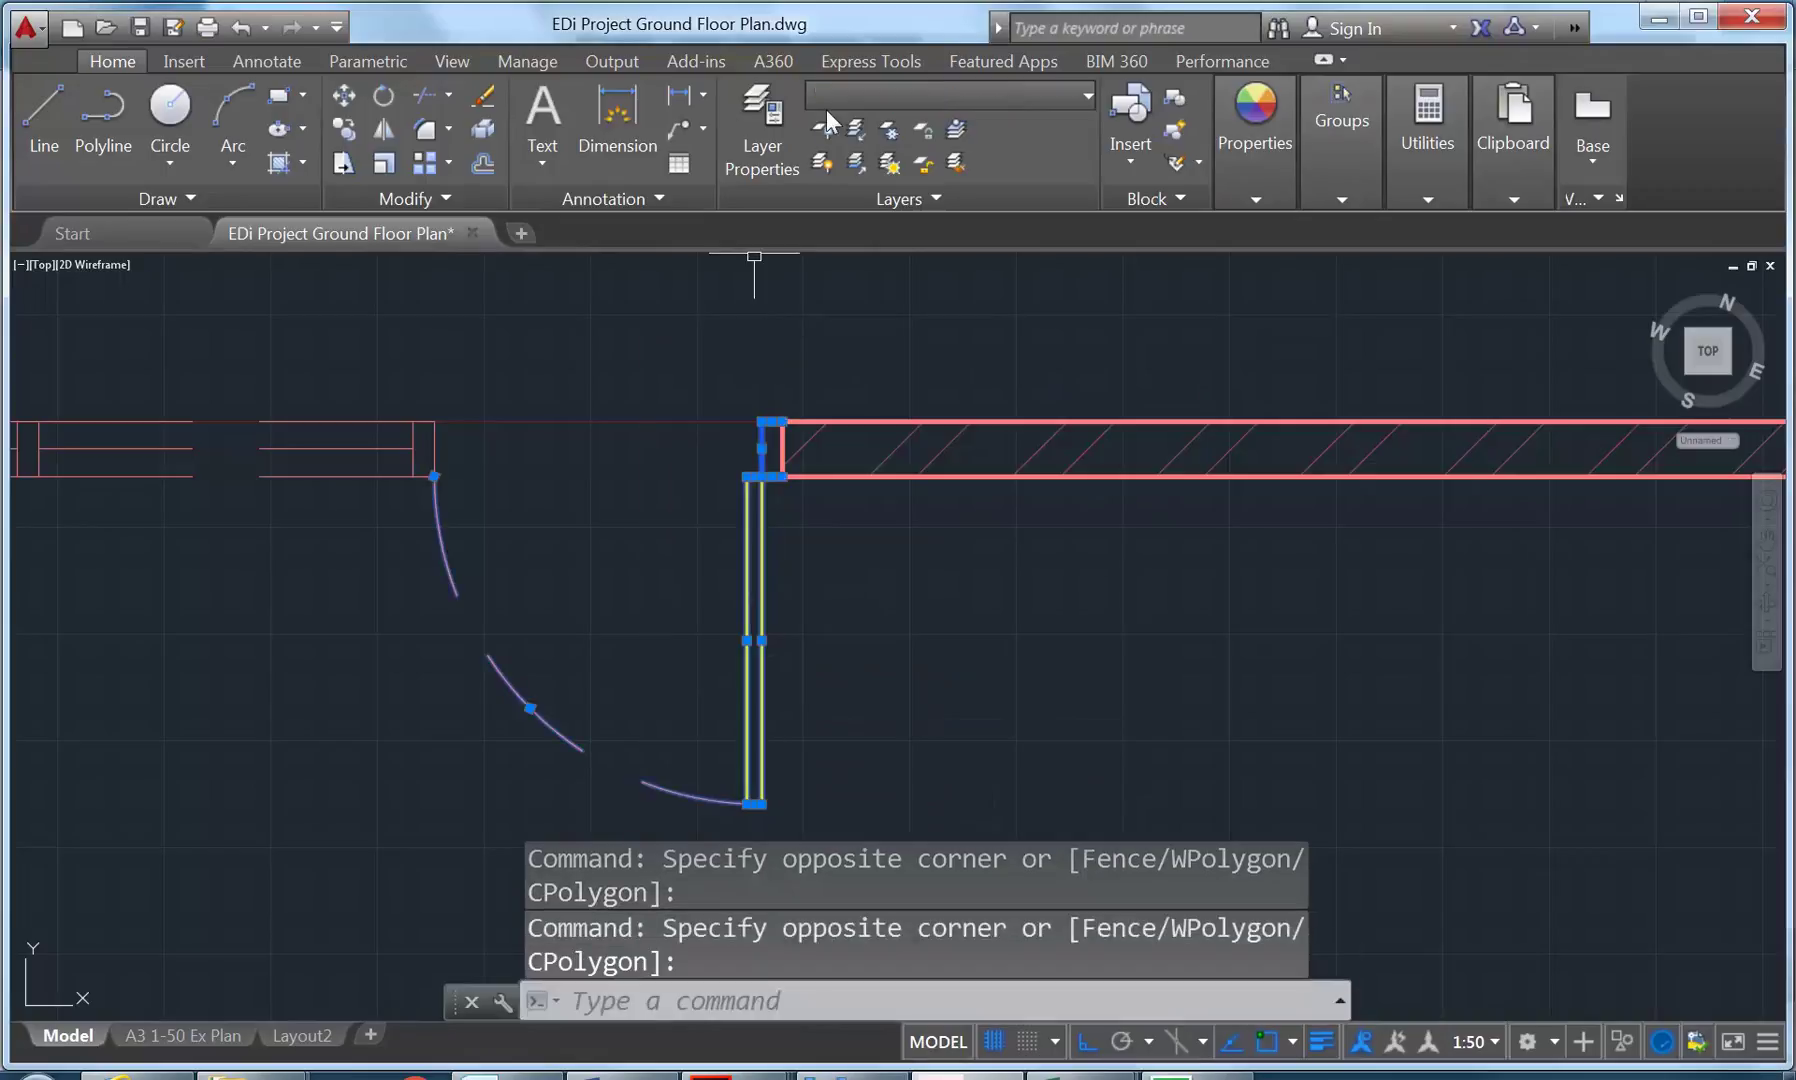
click(940, 100)
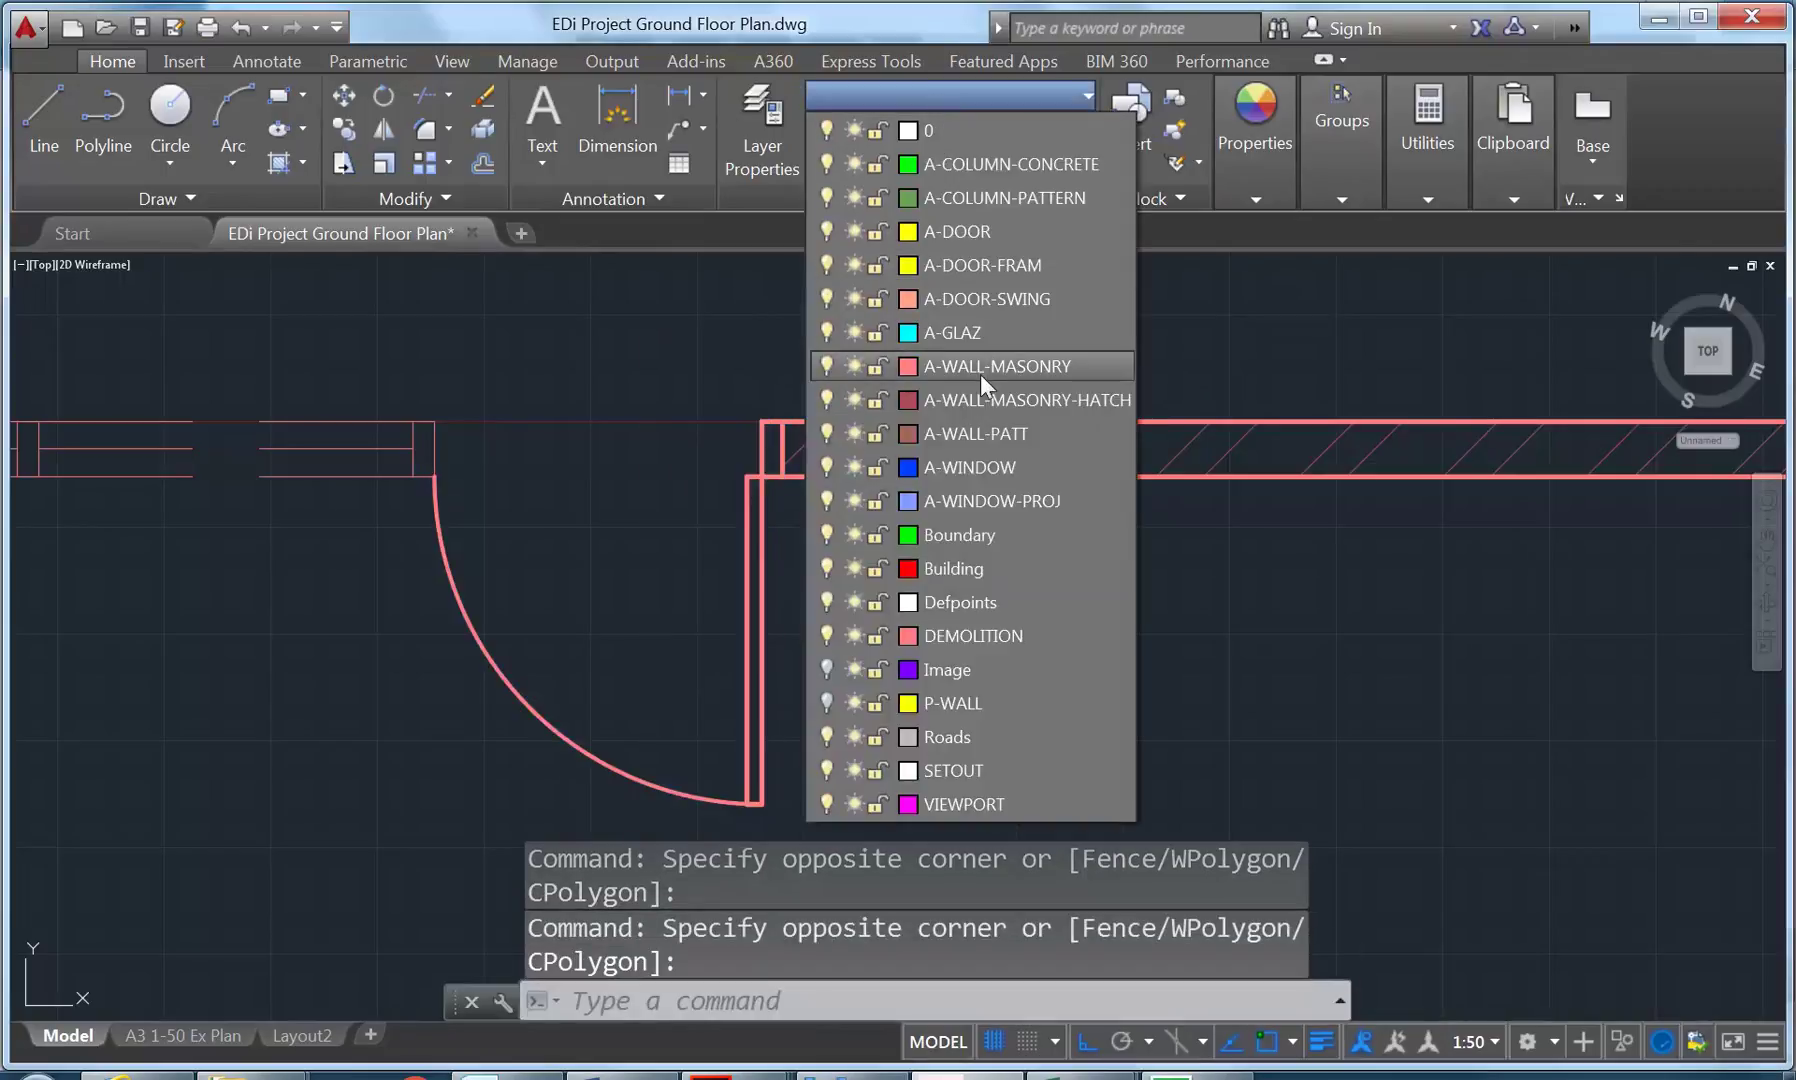
click(977, 635)
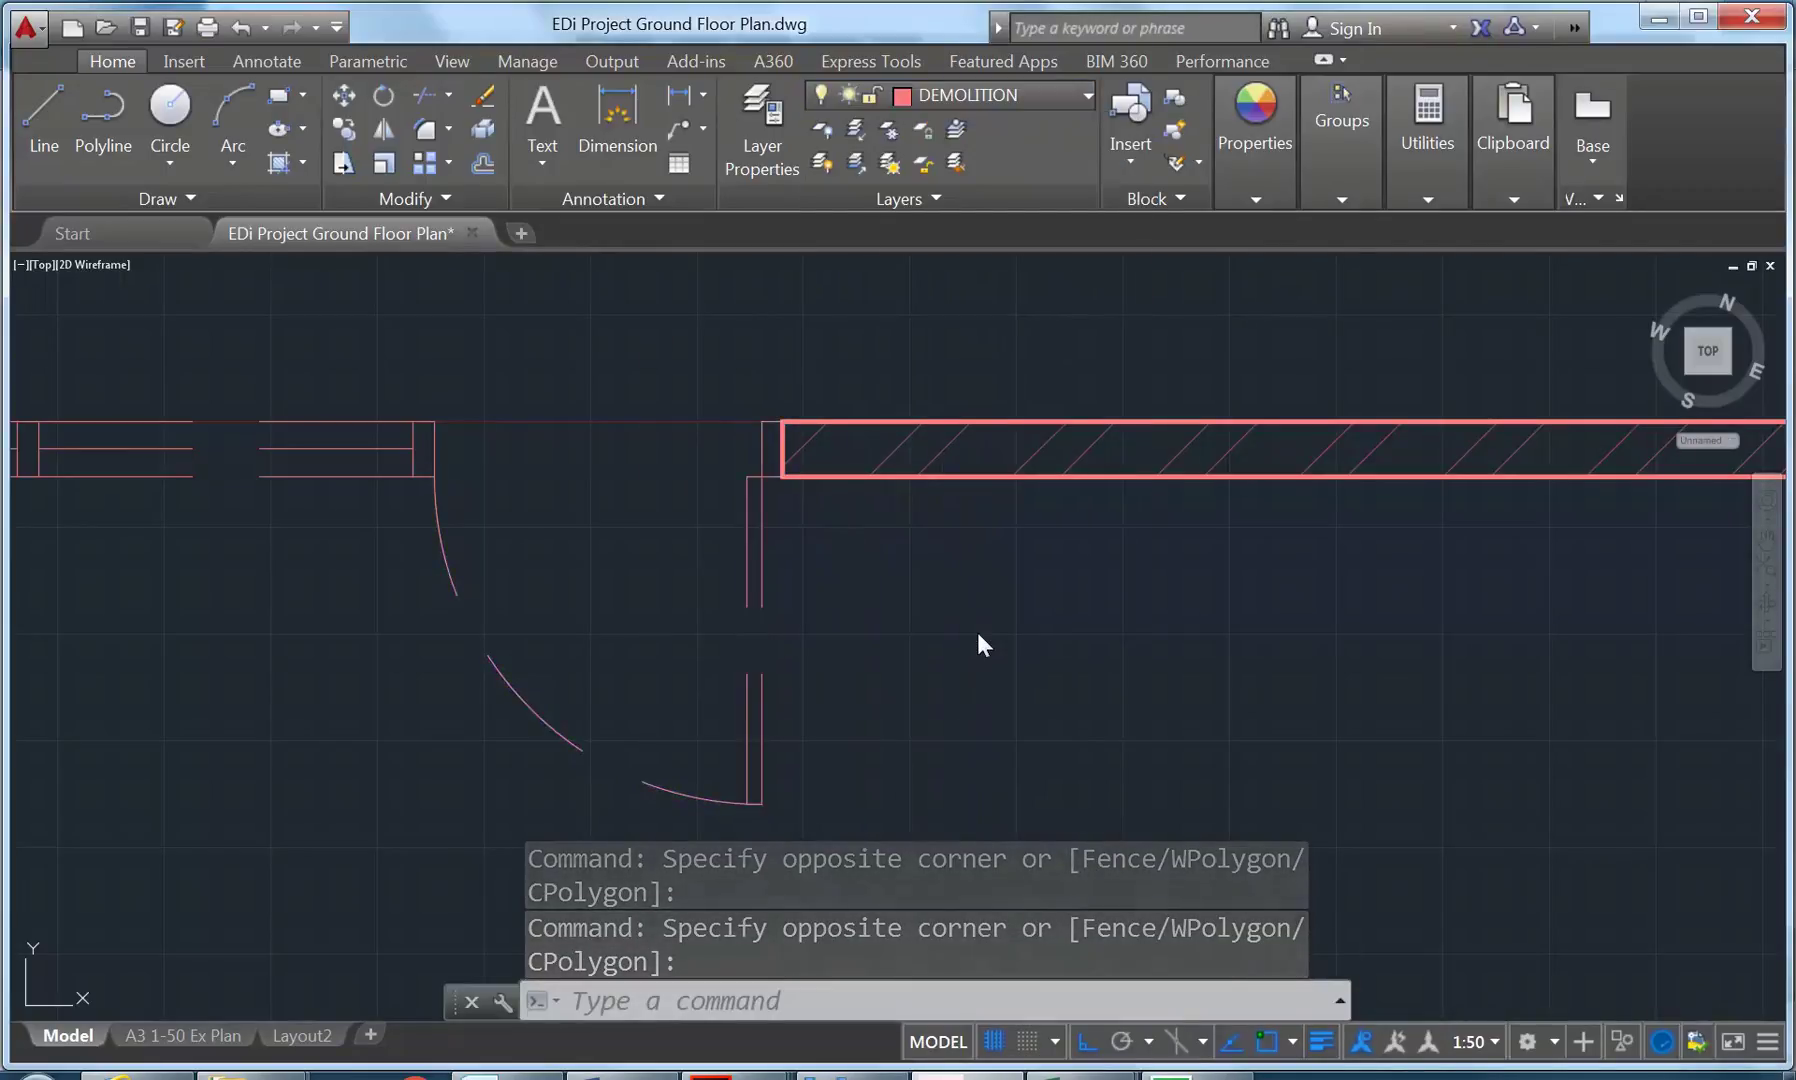
Deselect all and pan the plan toward the next door.
right_click(525, 384)
click(611, 742)
scroll(489, 603, down, 6)
scroll(632, 634, down, 3)
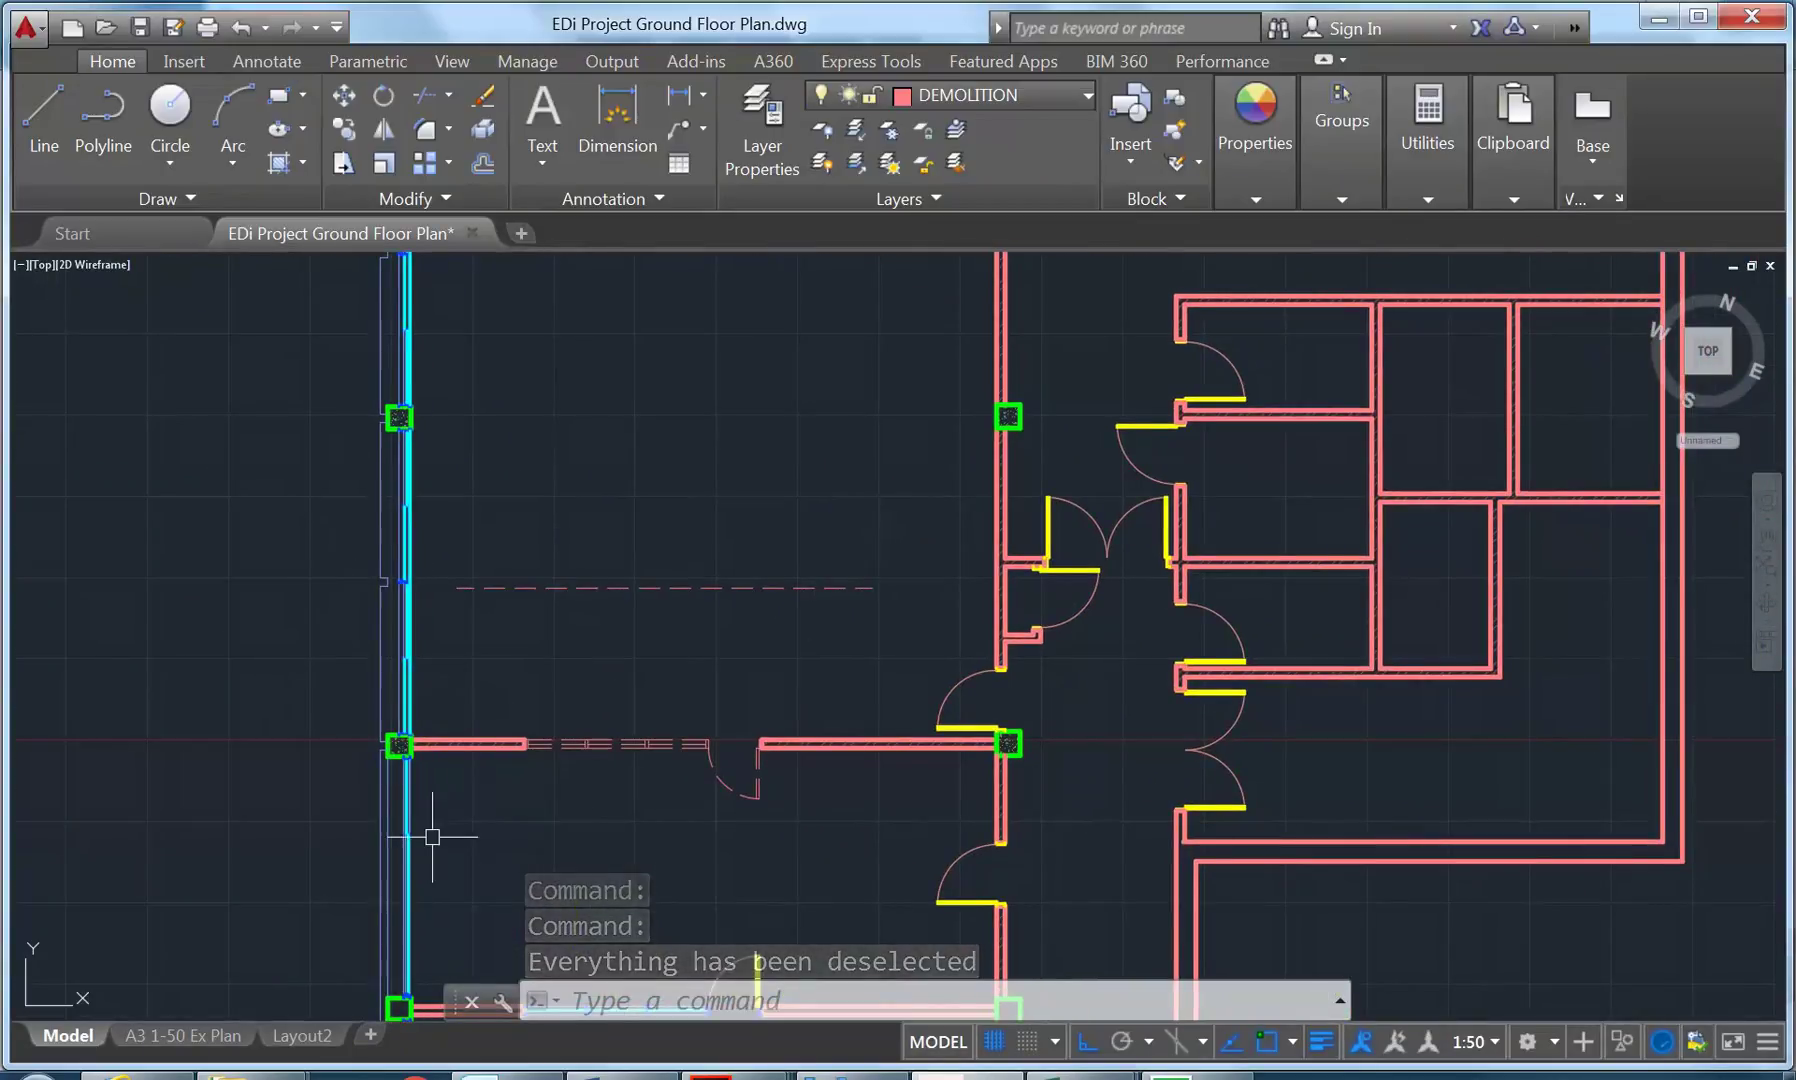
middle_drag(543, 577, 505, 561)
middle_drag(814, 698, 806, 734)
scroll(1035, 771, up, 8)
scroll(962, 613, down, 4)
scroll(840, 675, up, 2)
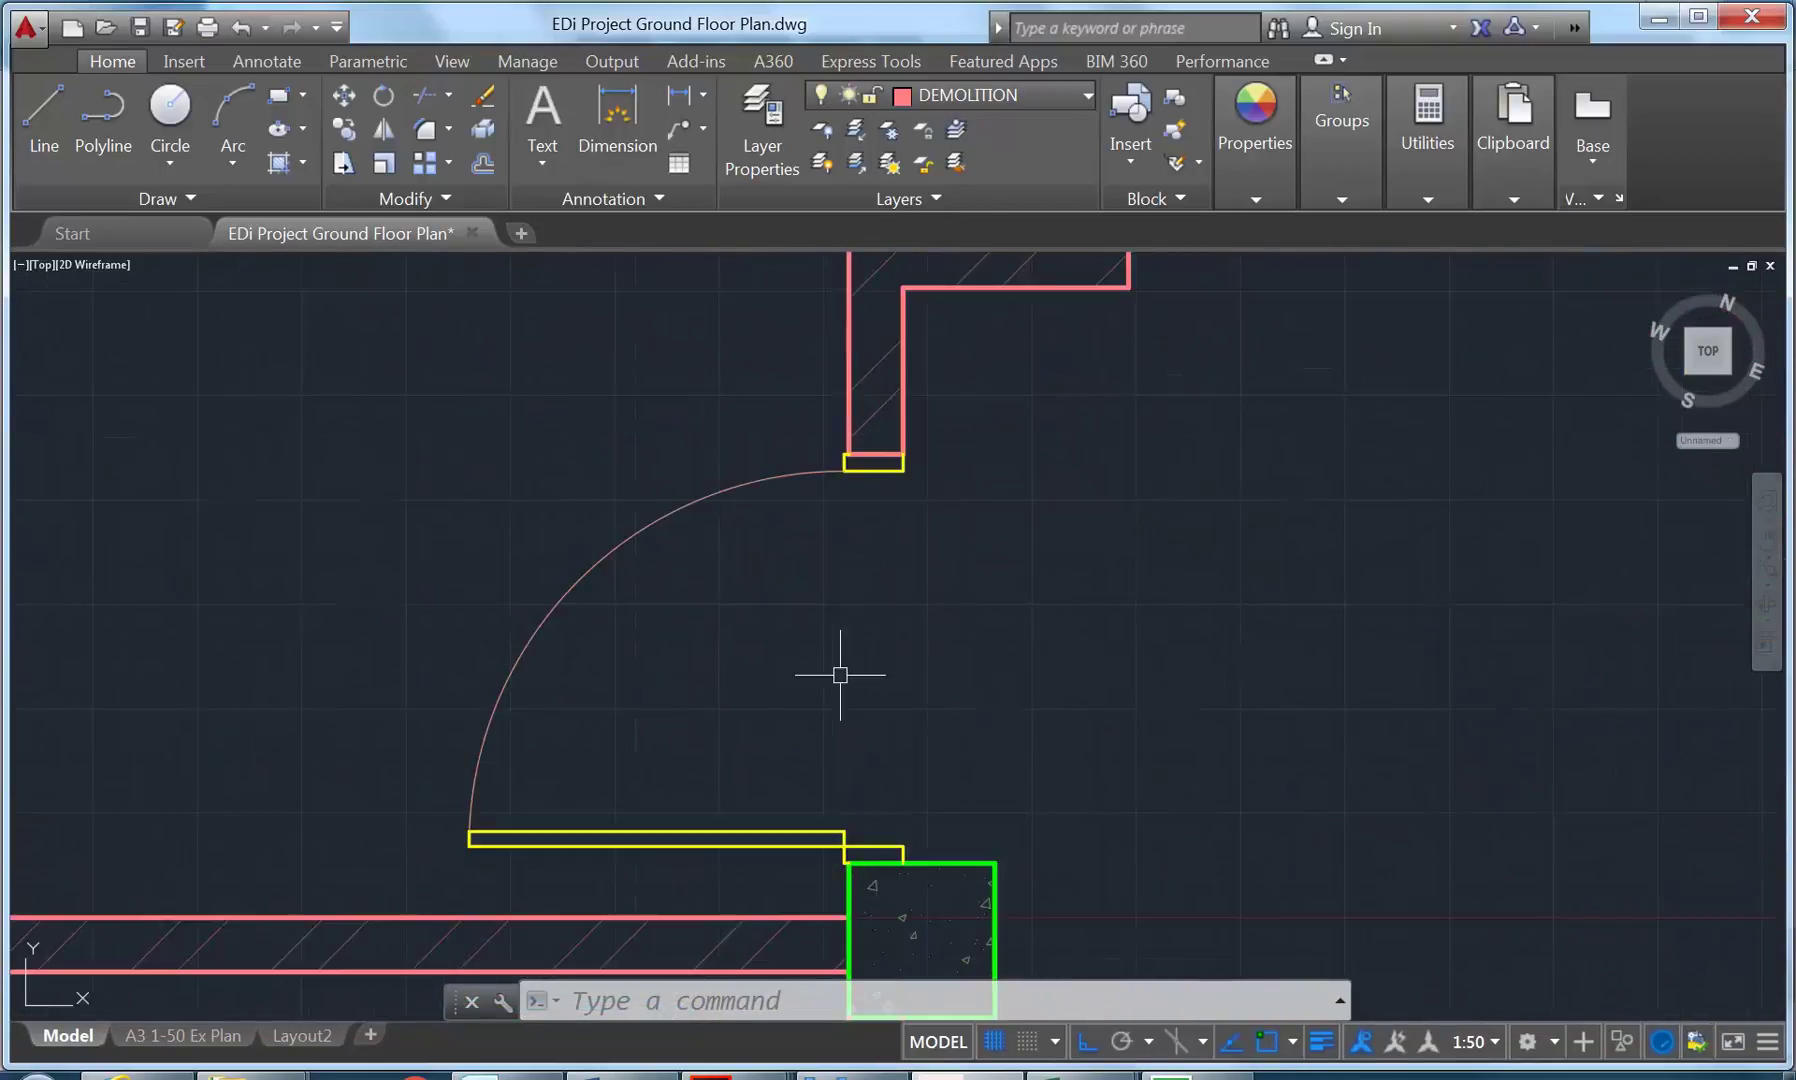
Explode the door block off the central corridor and select its swing arc and leaf lines.
click(887, 470)
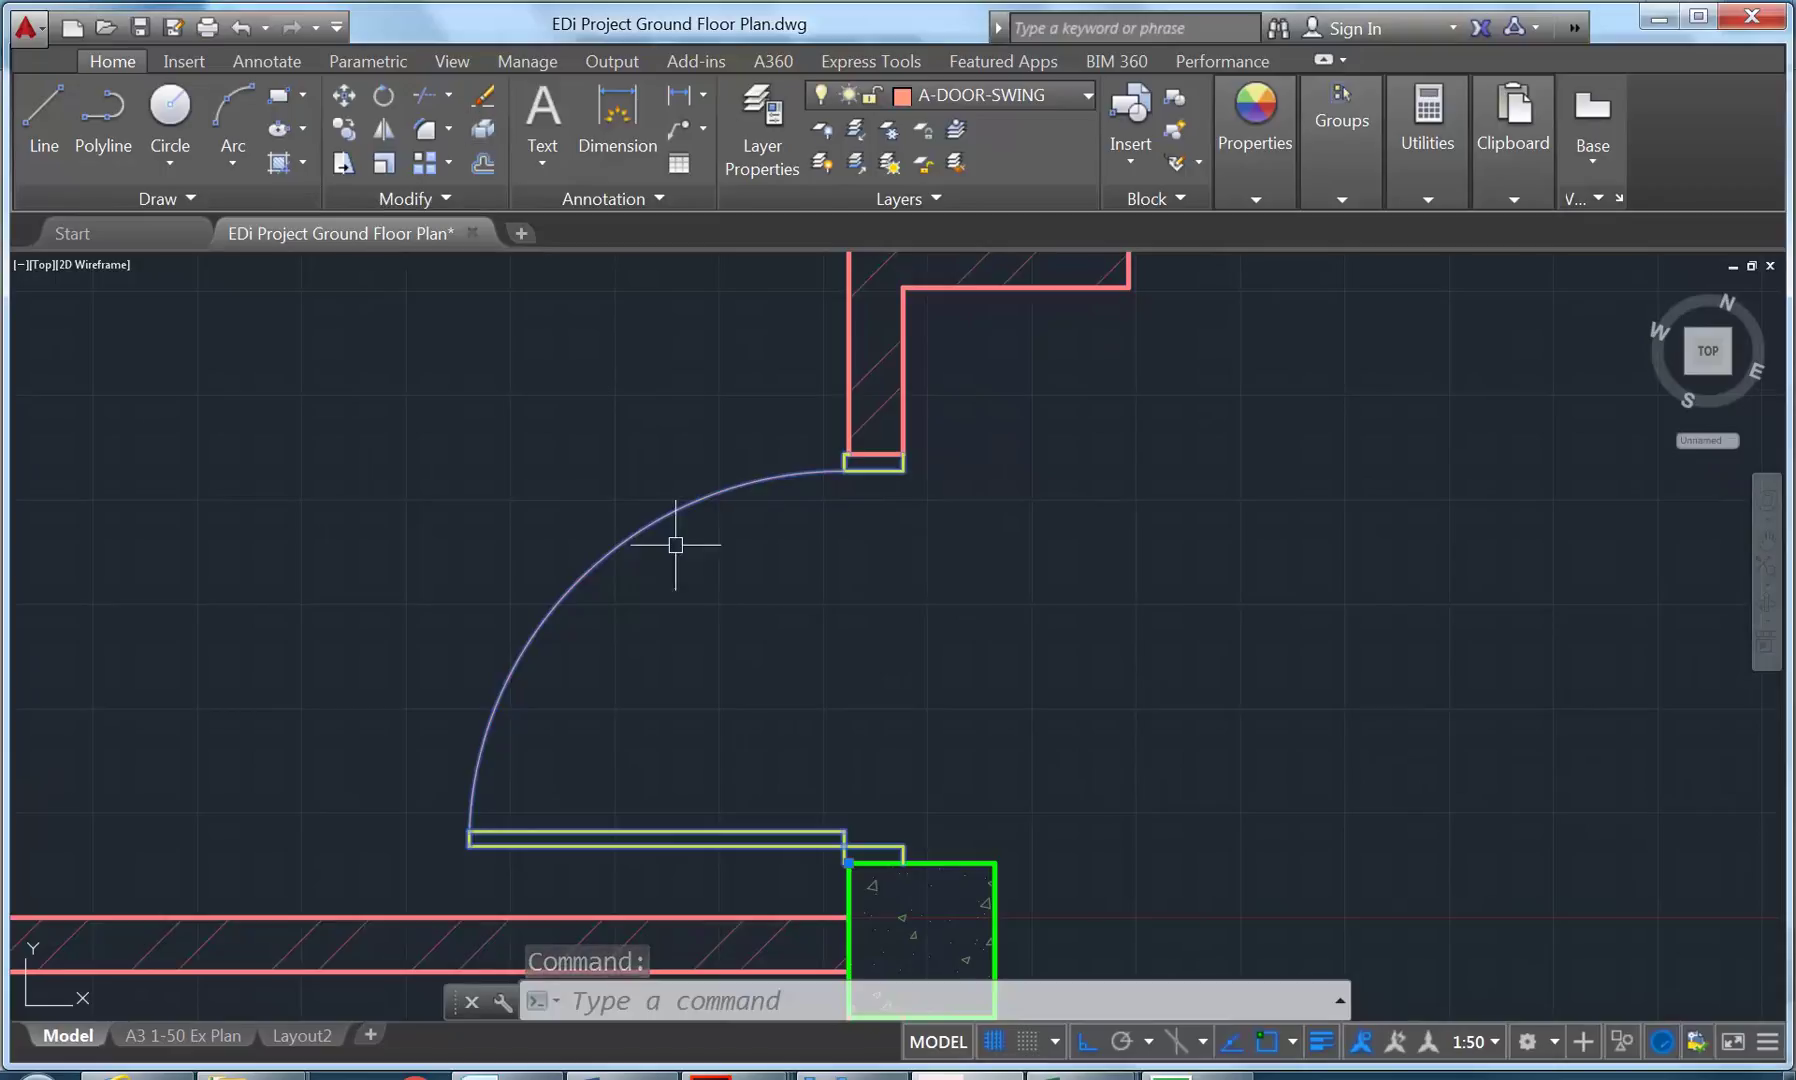
click(476, 135)
click(944, 461)
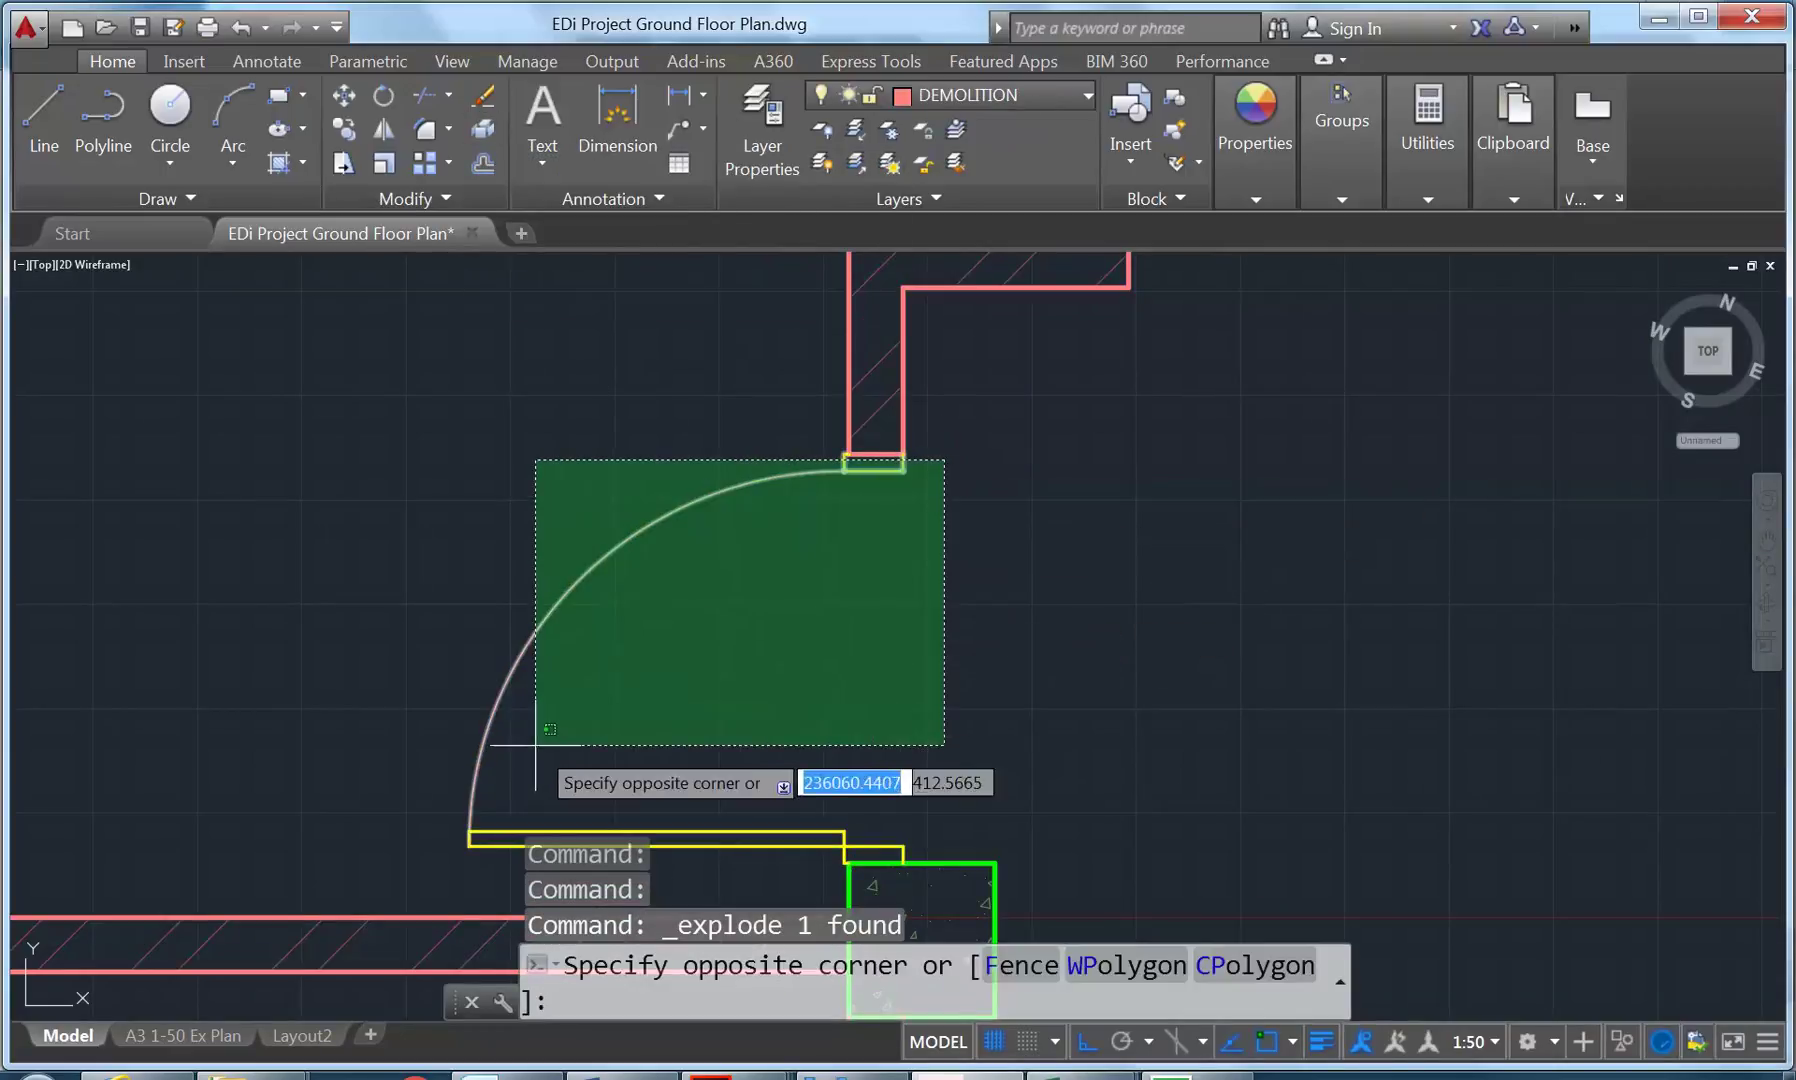
click(390, 854)
click(707, 744)
middle_drag(843, 805, 794, 662)
click(870, 740)
Move the exploded door pieces onto the DEMOLITION layer and clear the selection.
click(989, 97)
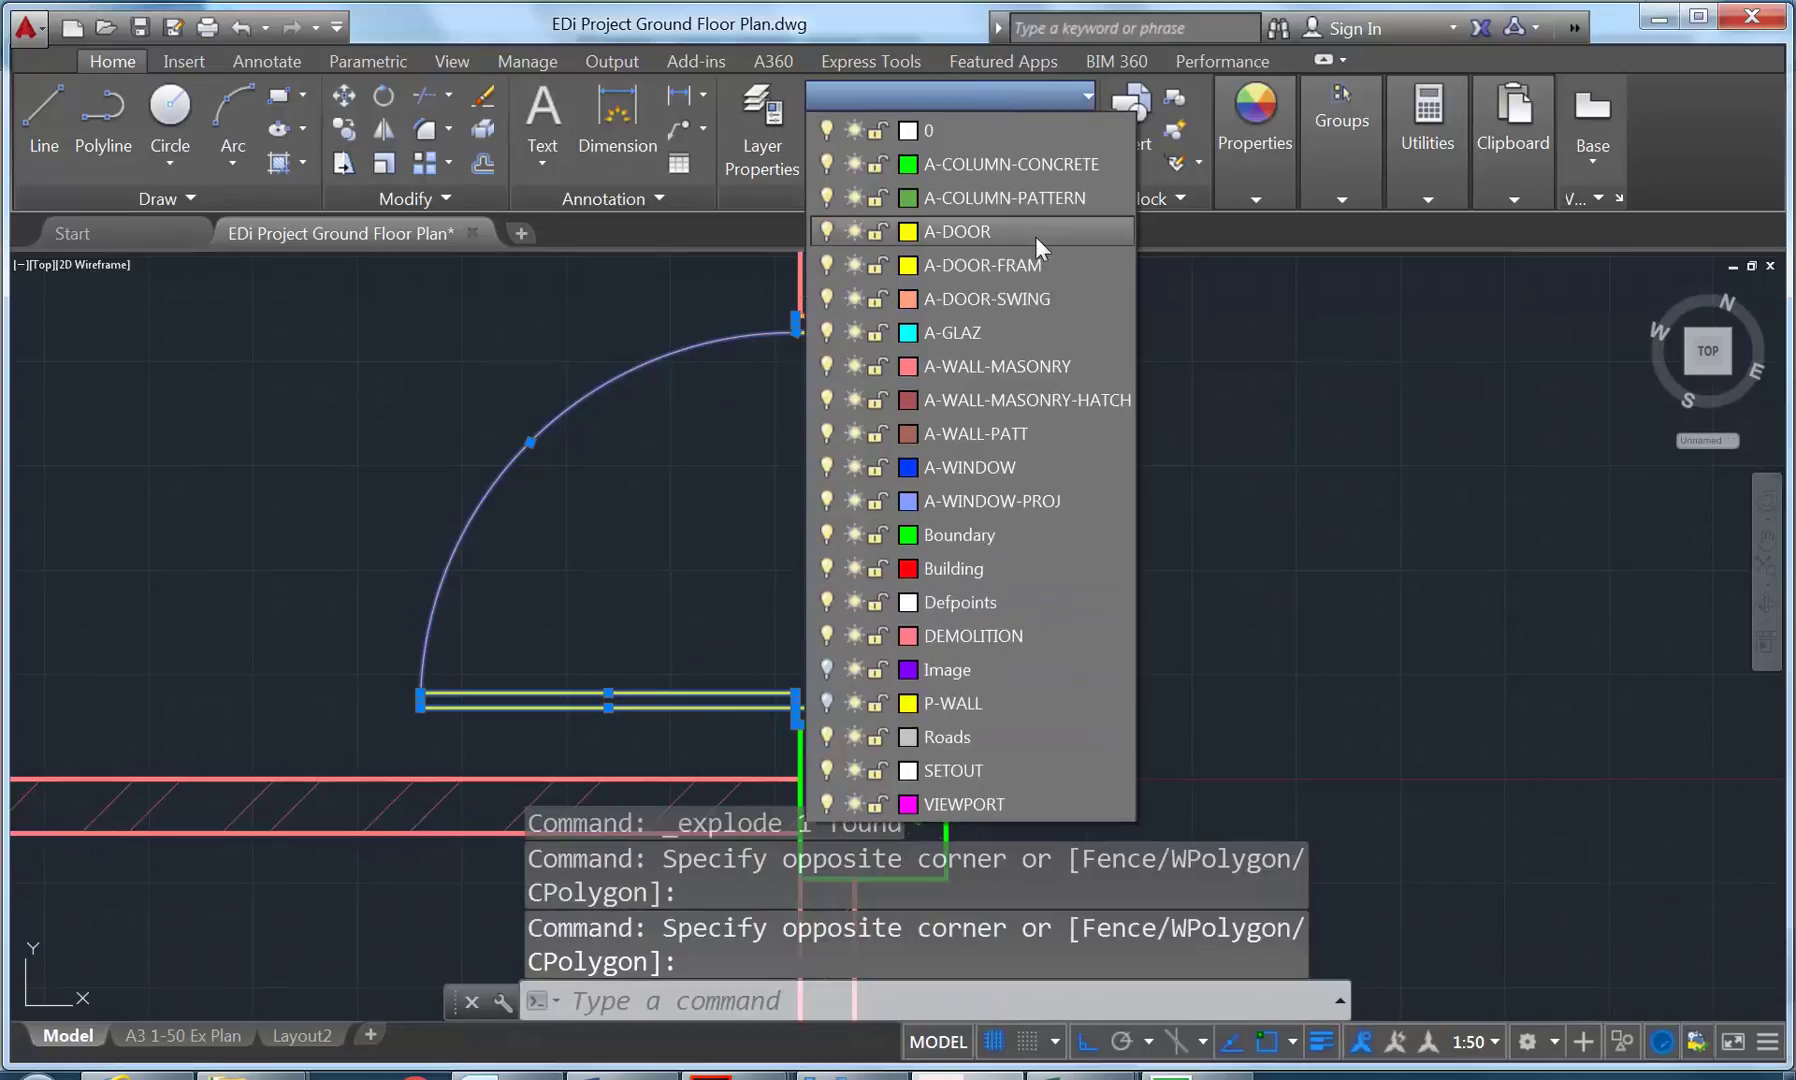
click(984, 633)
right_click(561, 514)
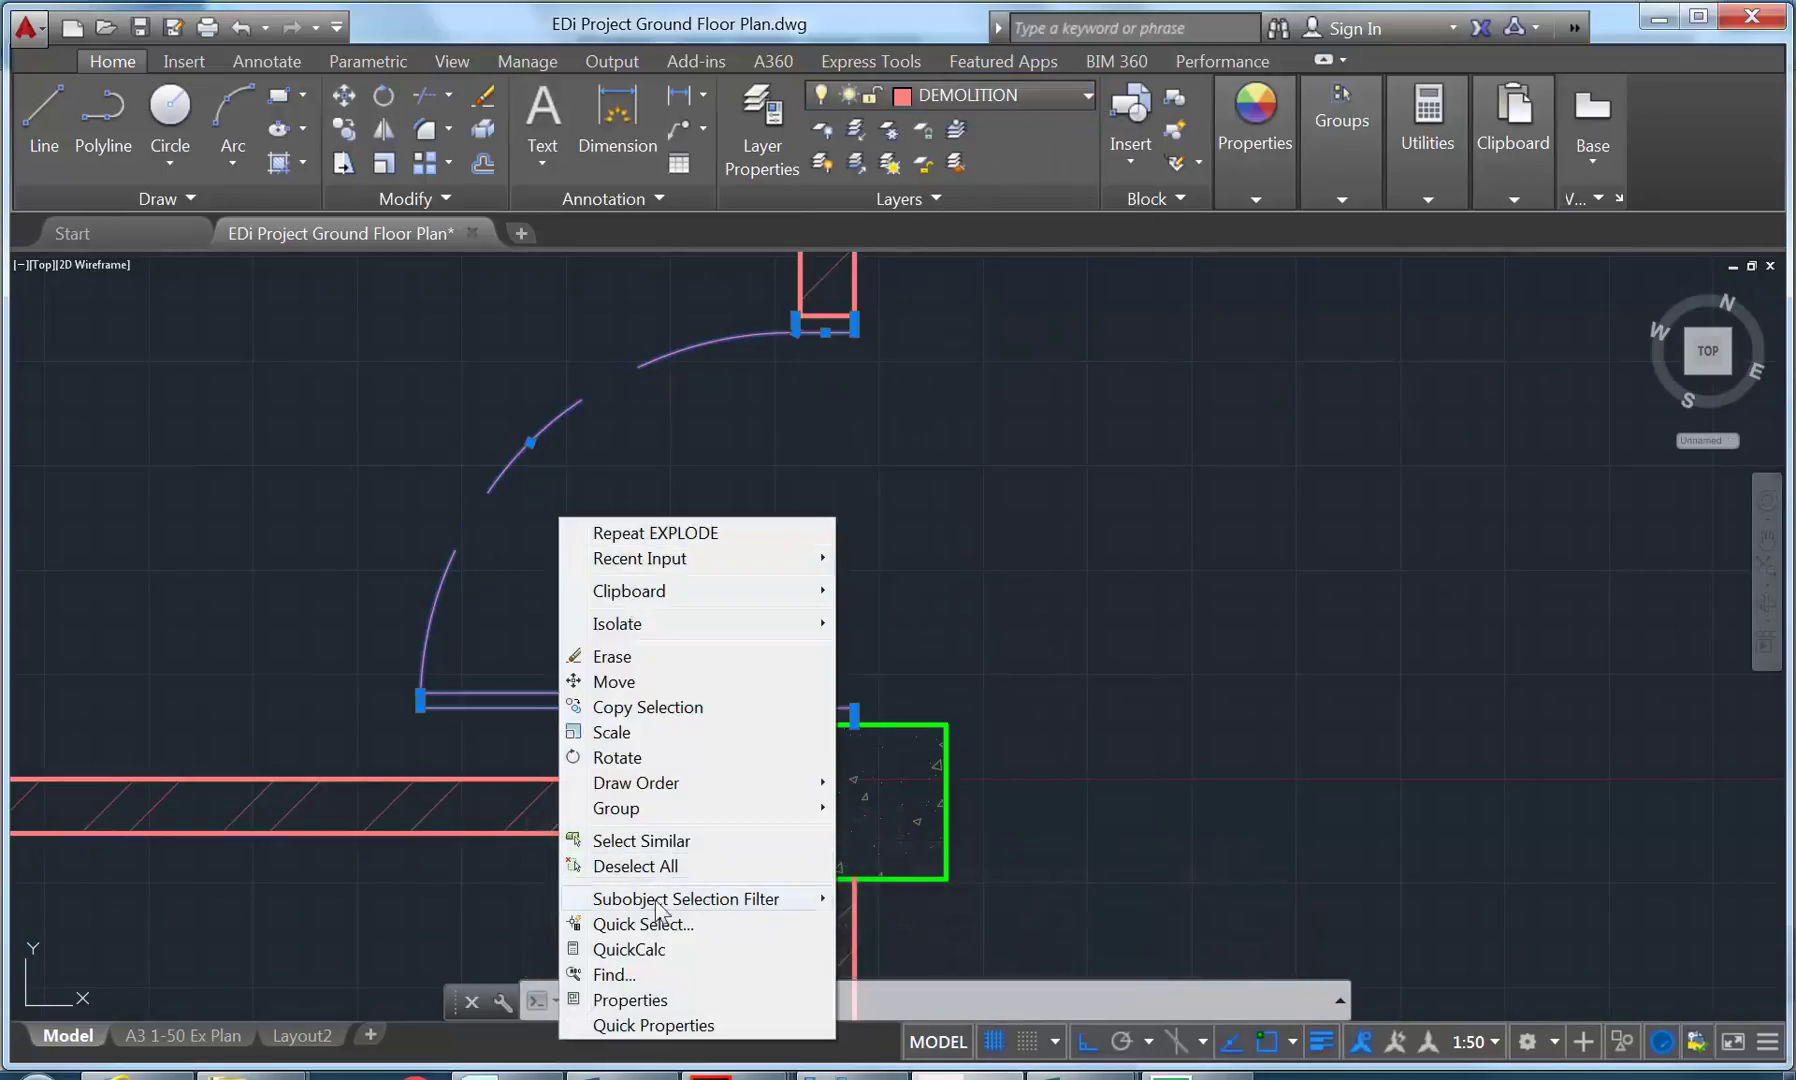
click(668, 868)
scroll(485, 614, down, 5)
scroll(851, 740, up, 2)
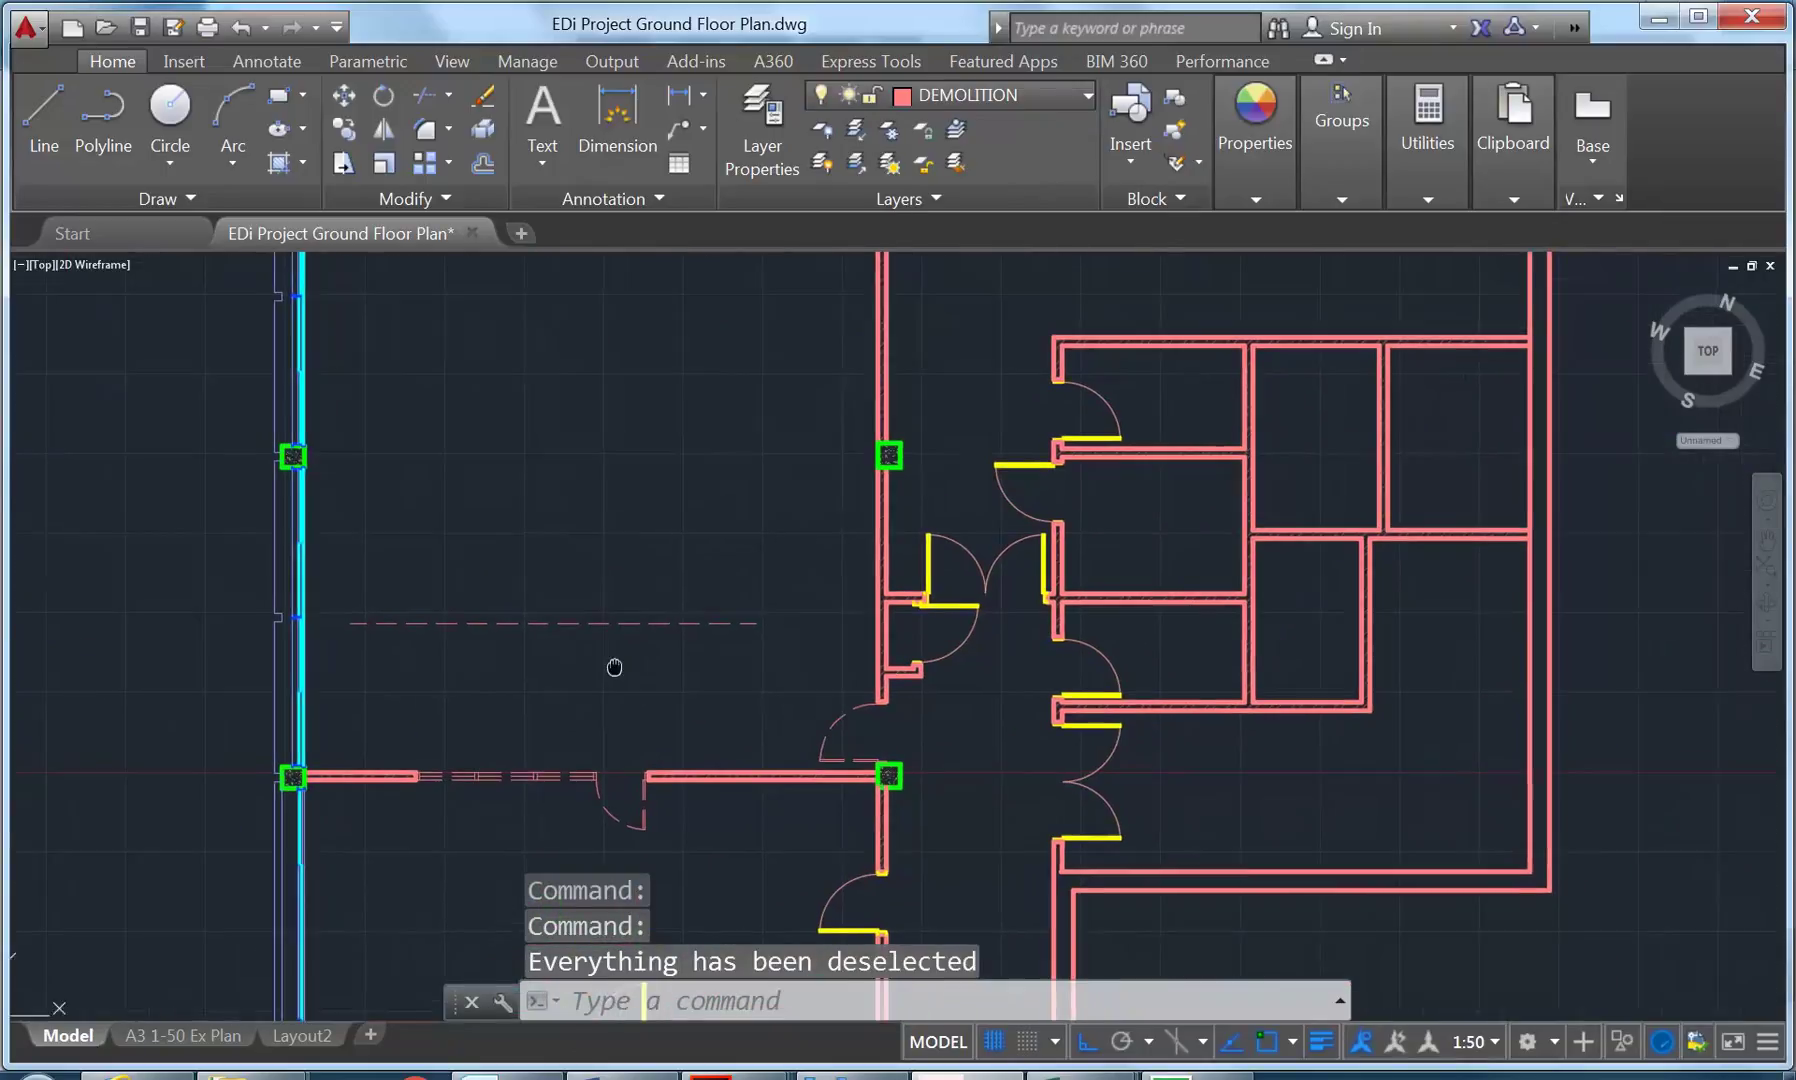
Erase the stray dashed line from the plan.
click(644, 596)
click(601, 636)
key(Delete)
scroll(620, 625, down, 3)
middle_drag(638, 621, 630, 619)
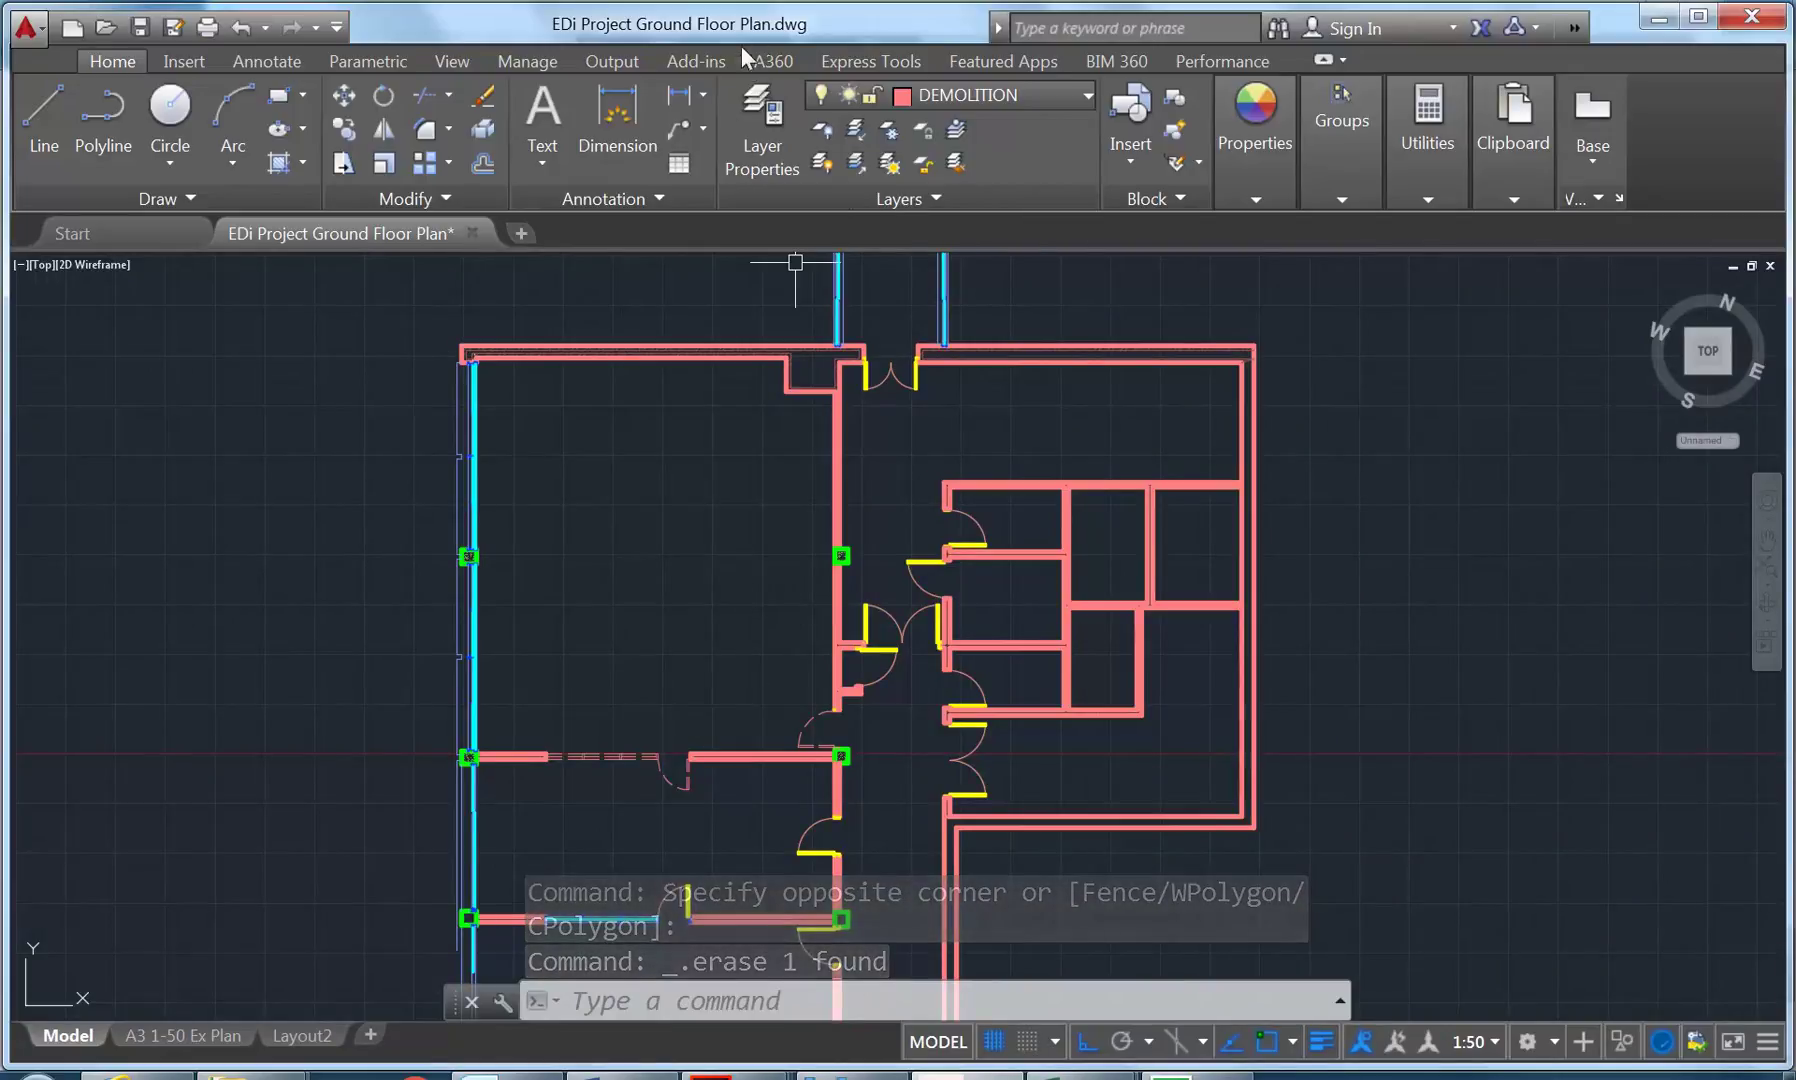
Create a new layer named EXISTING with colour 150.
click(752, 125)
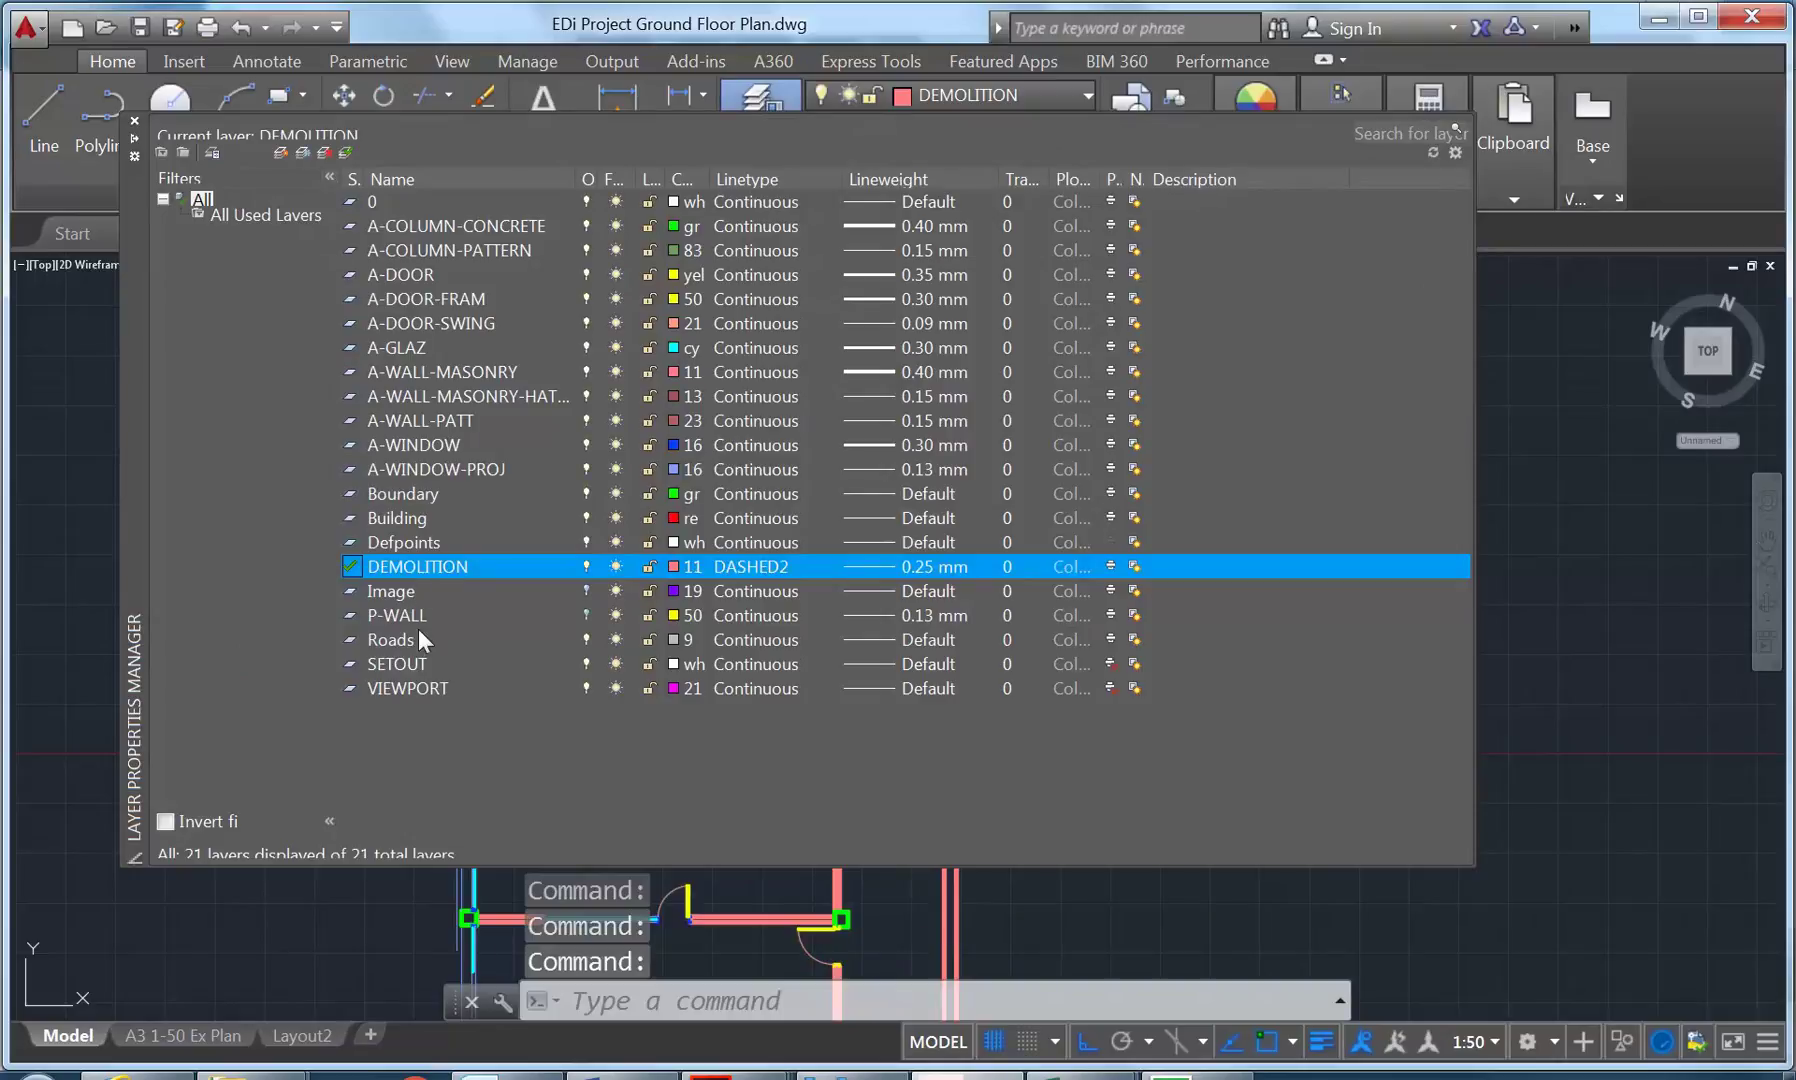
click(285, 150)
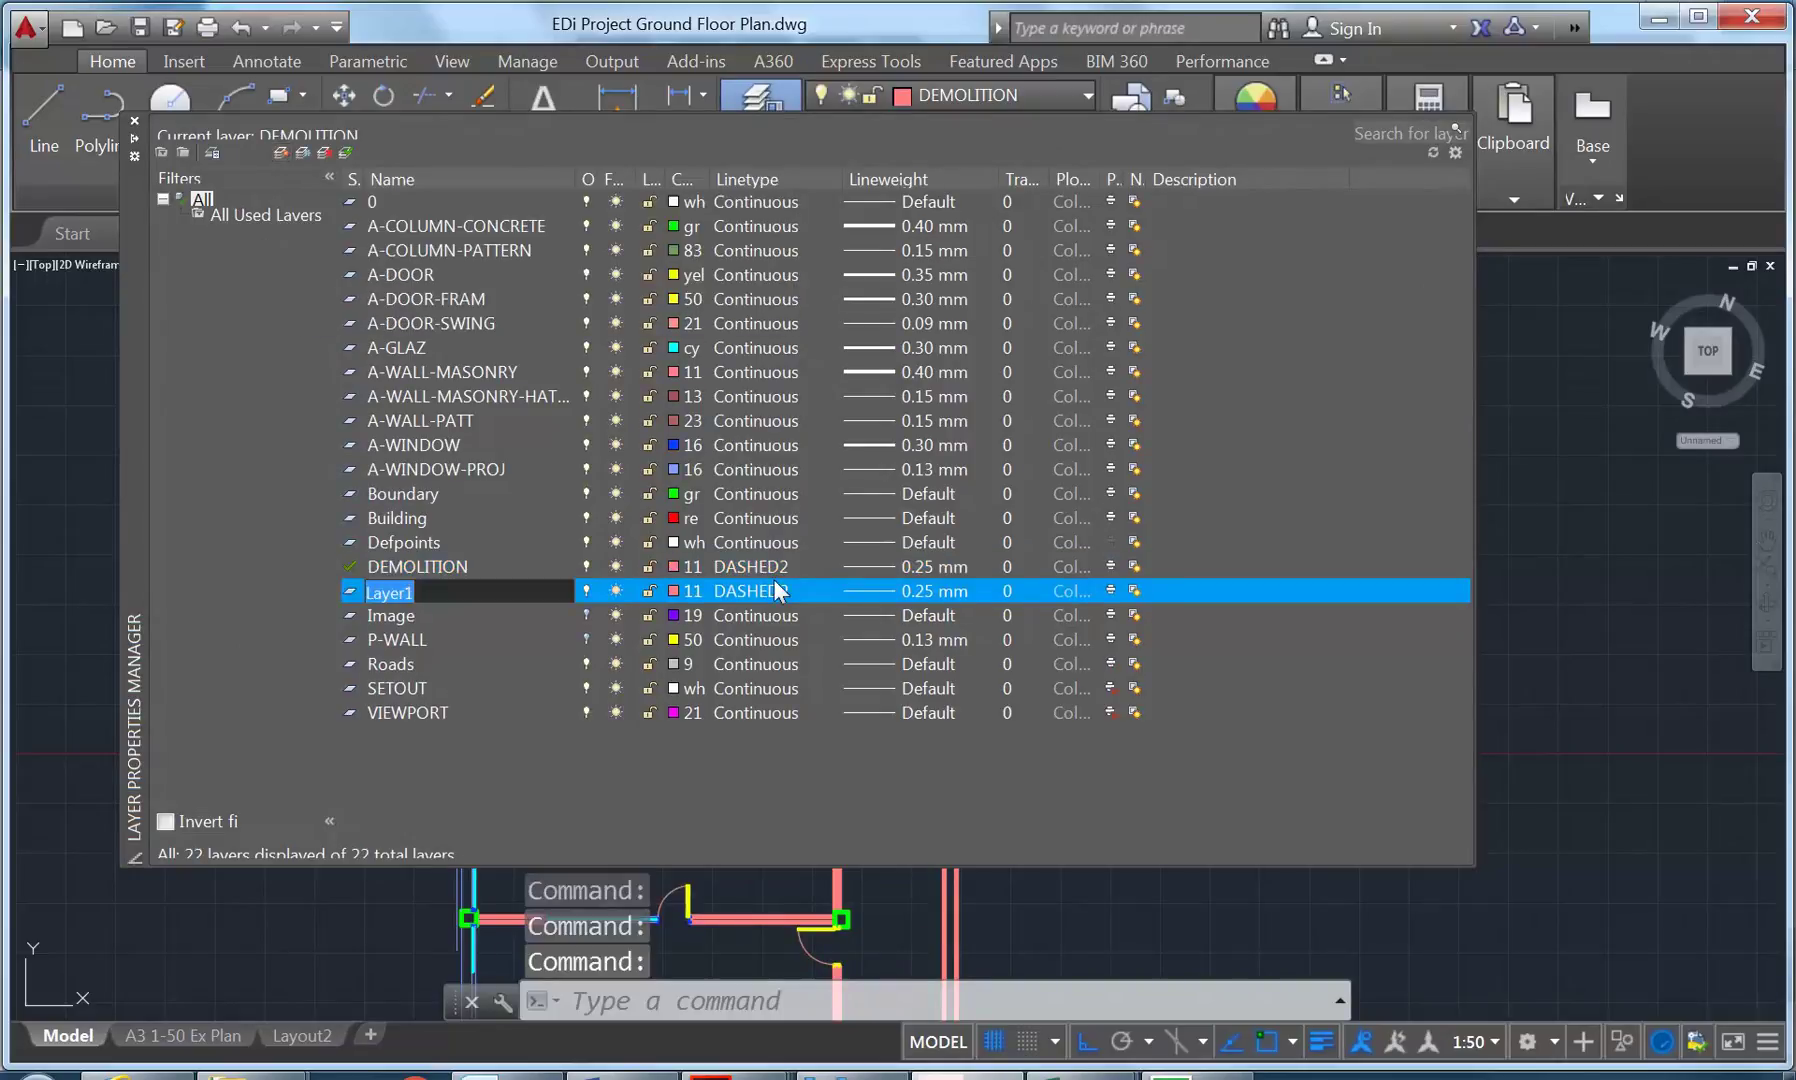
text(EXISTING)
key(Return)
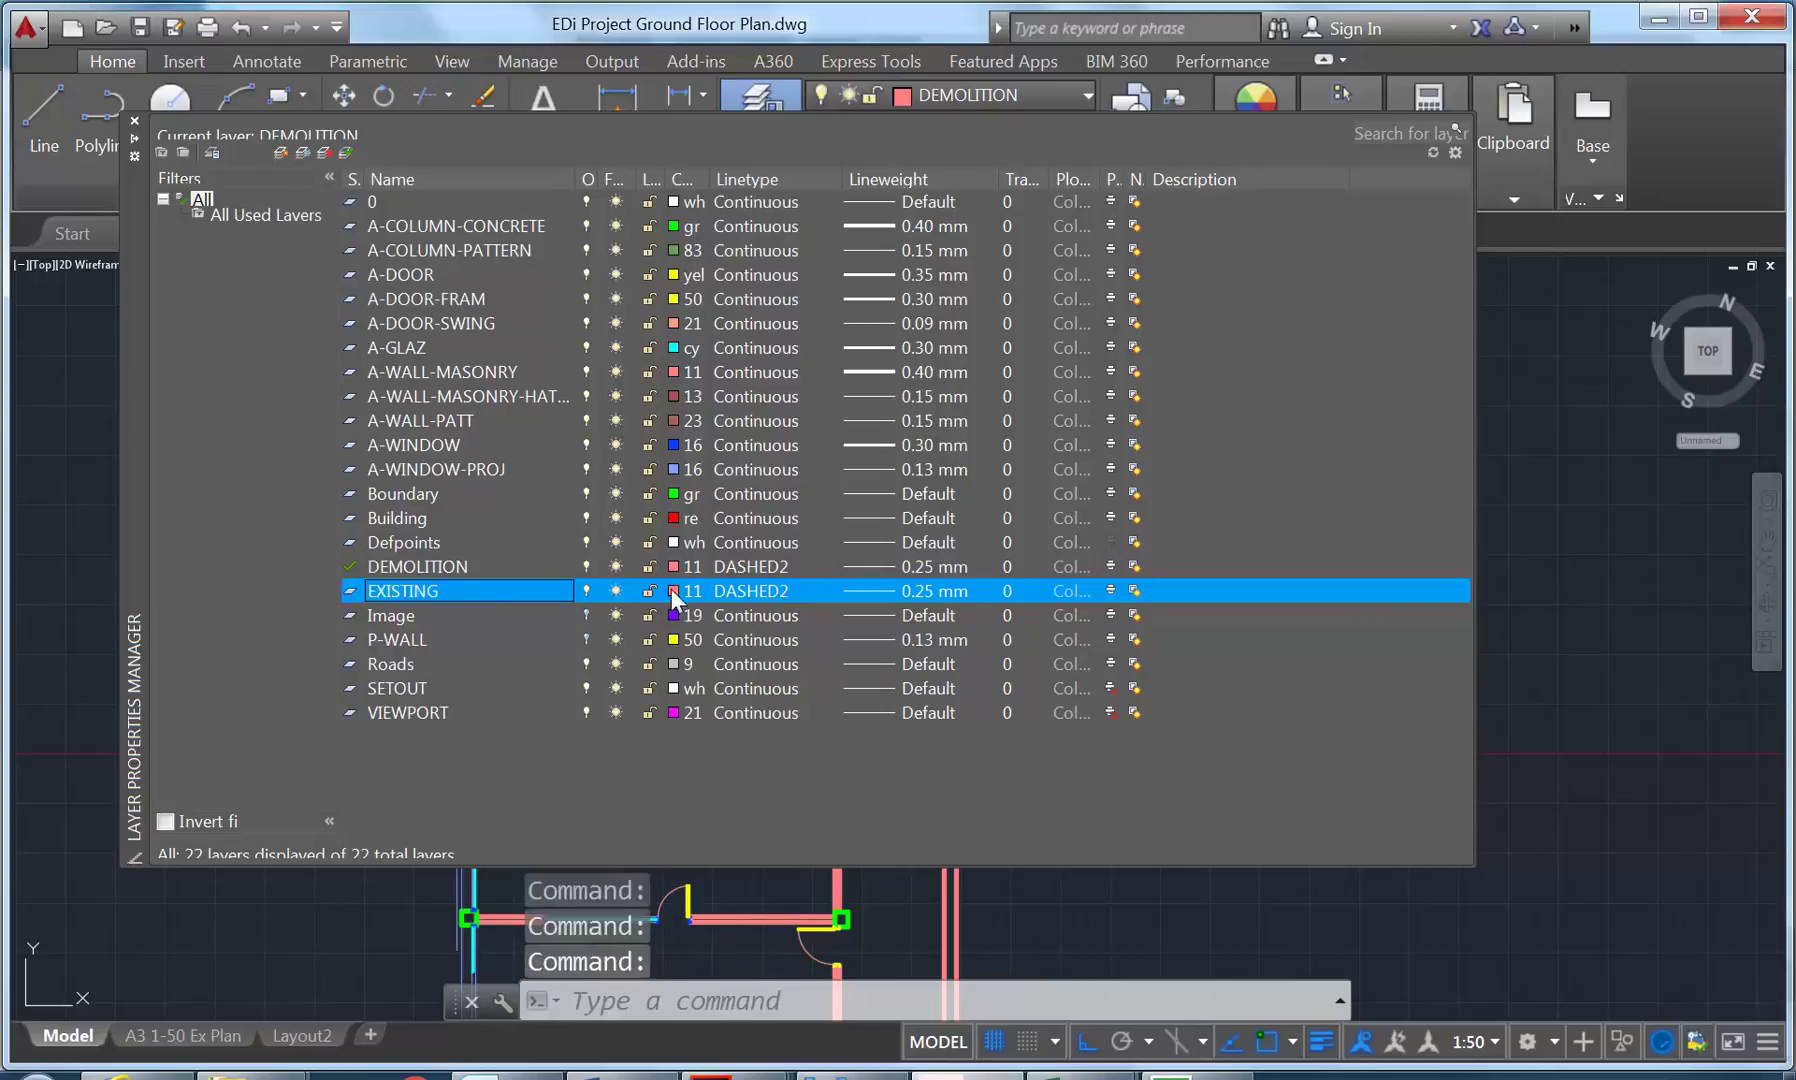
click(672, 590)
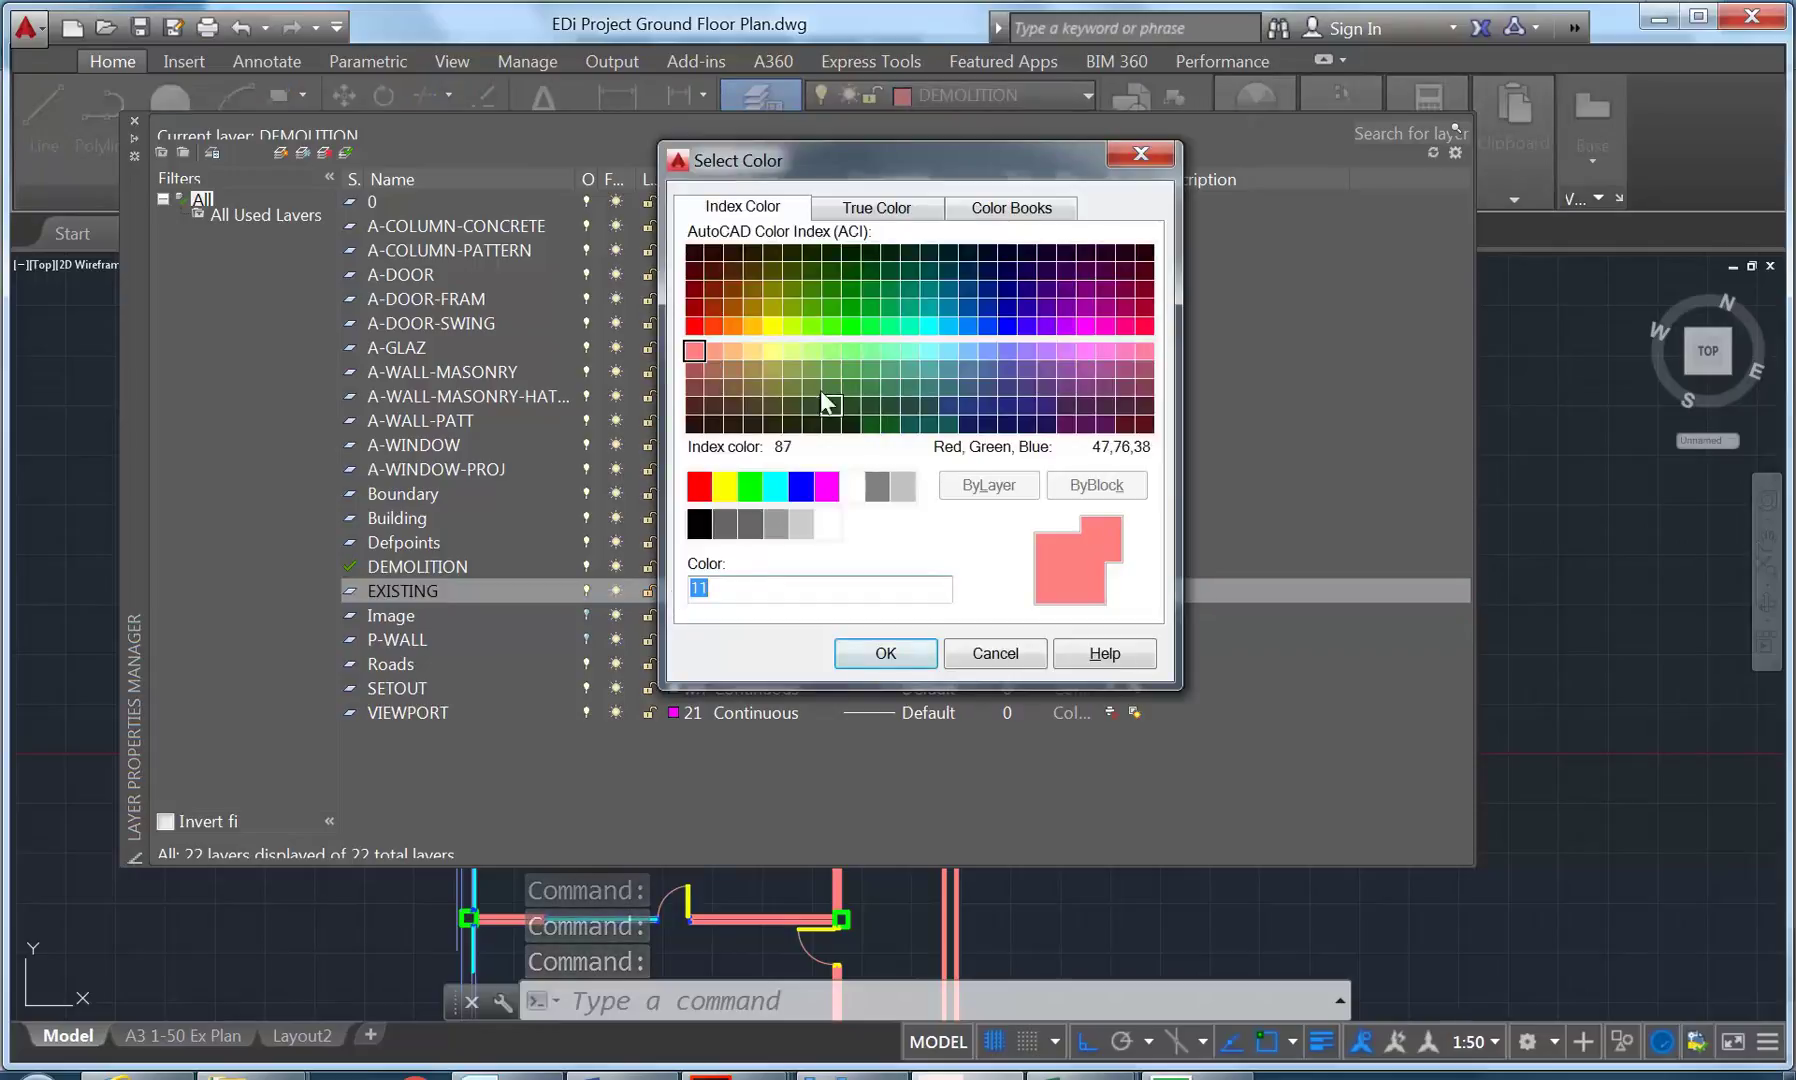
click(964, 355)
click(992, 329)
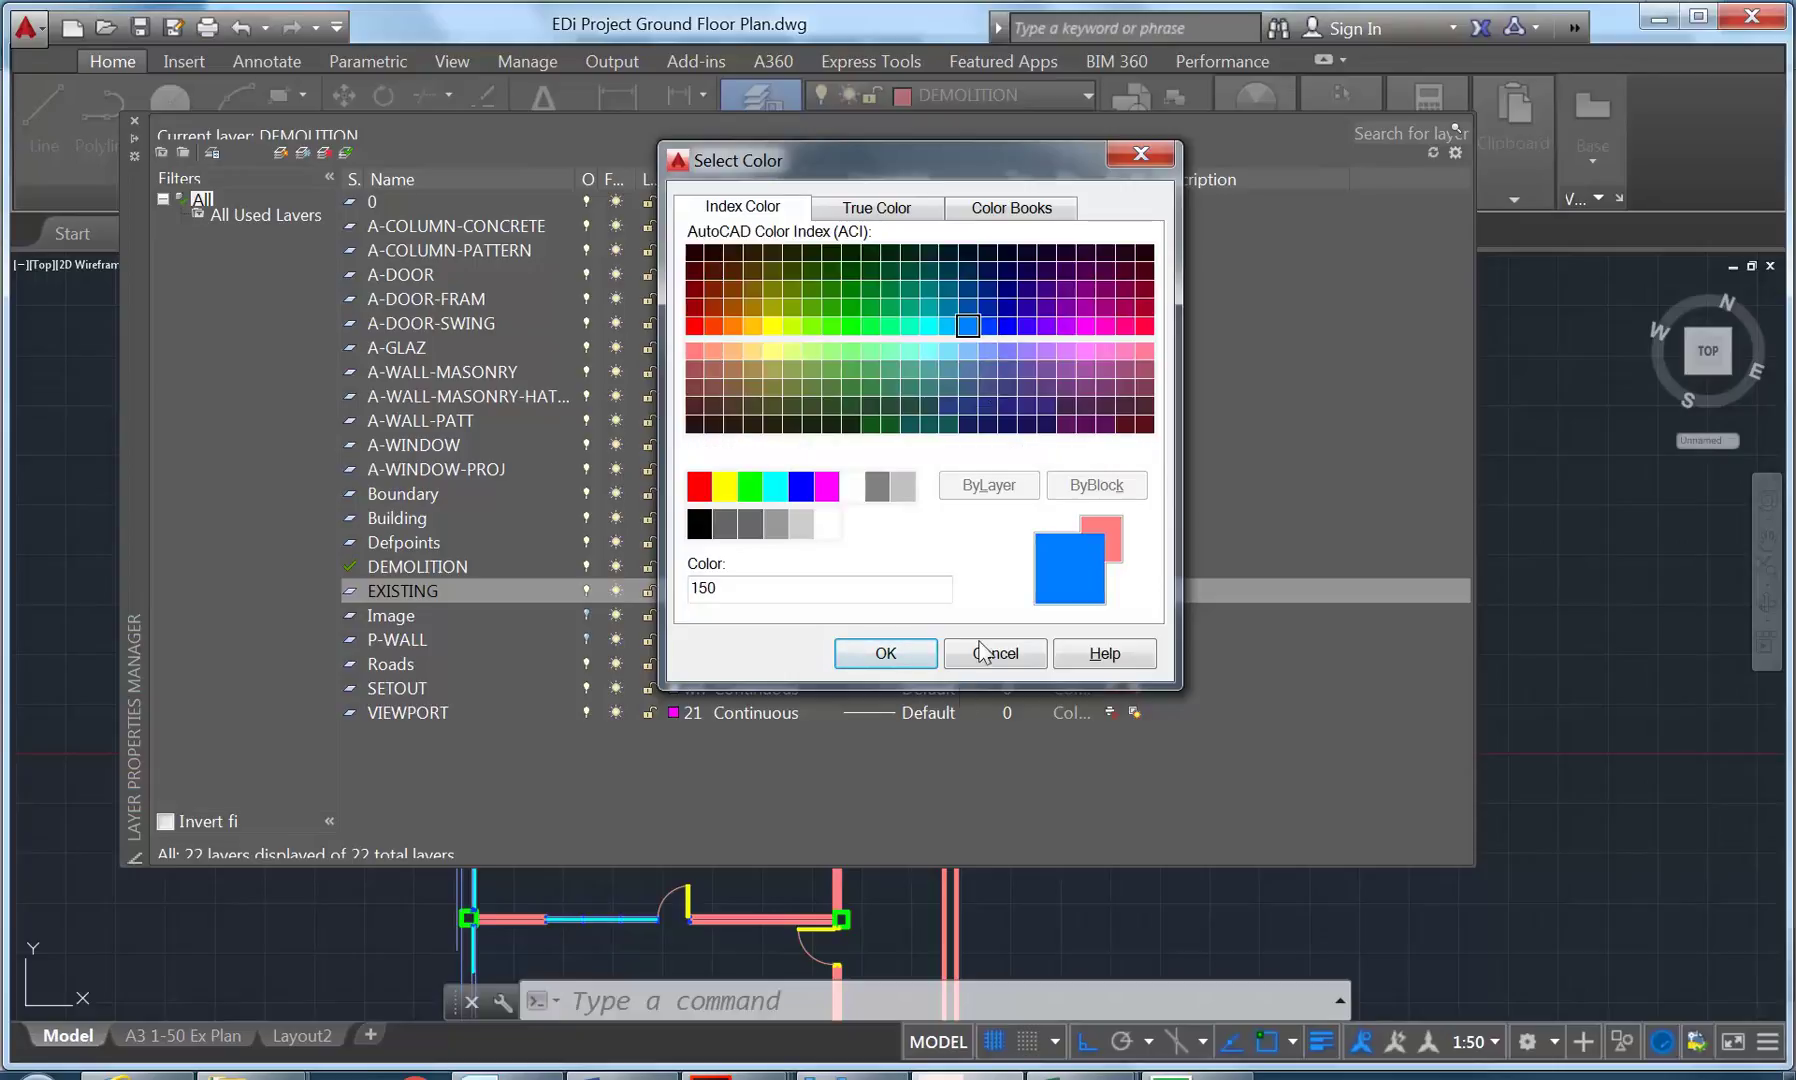
click(967, 325)
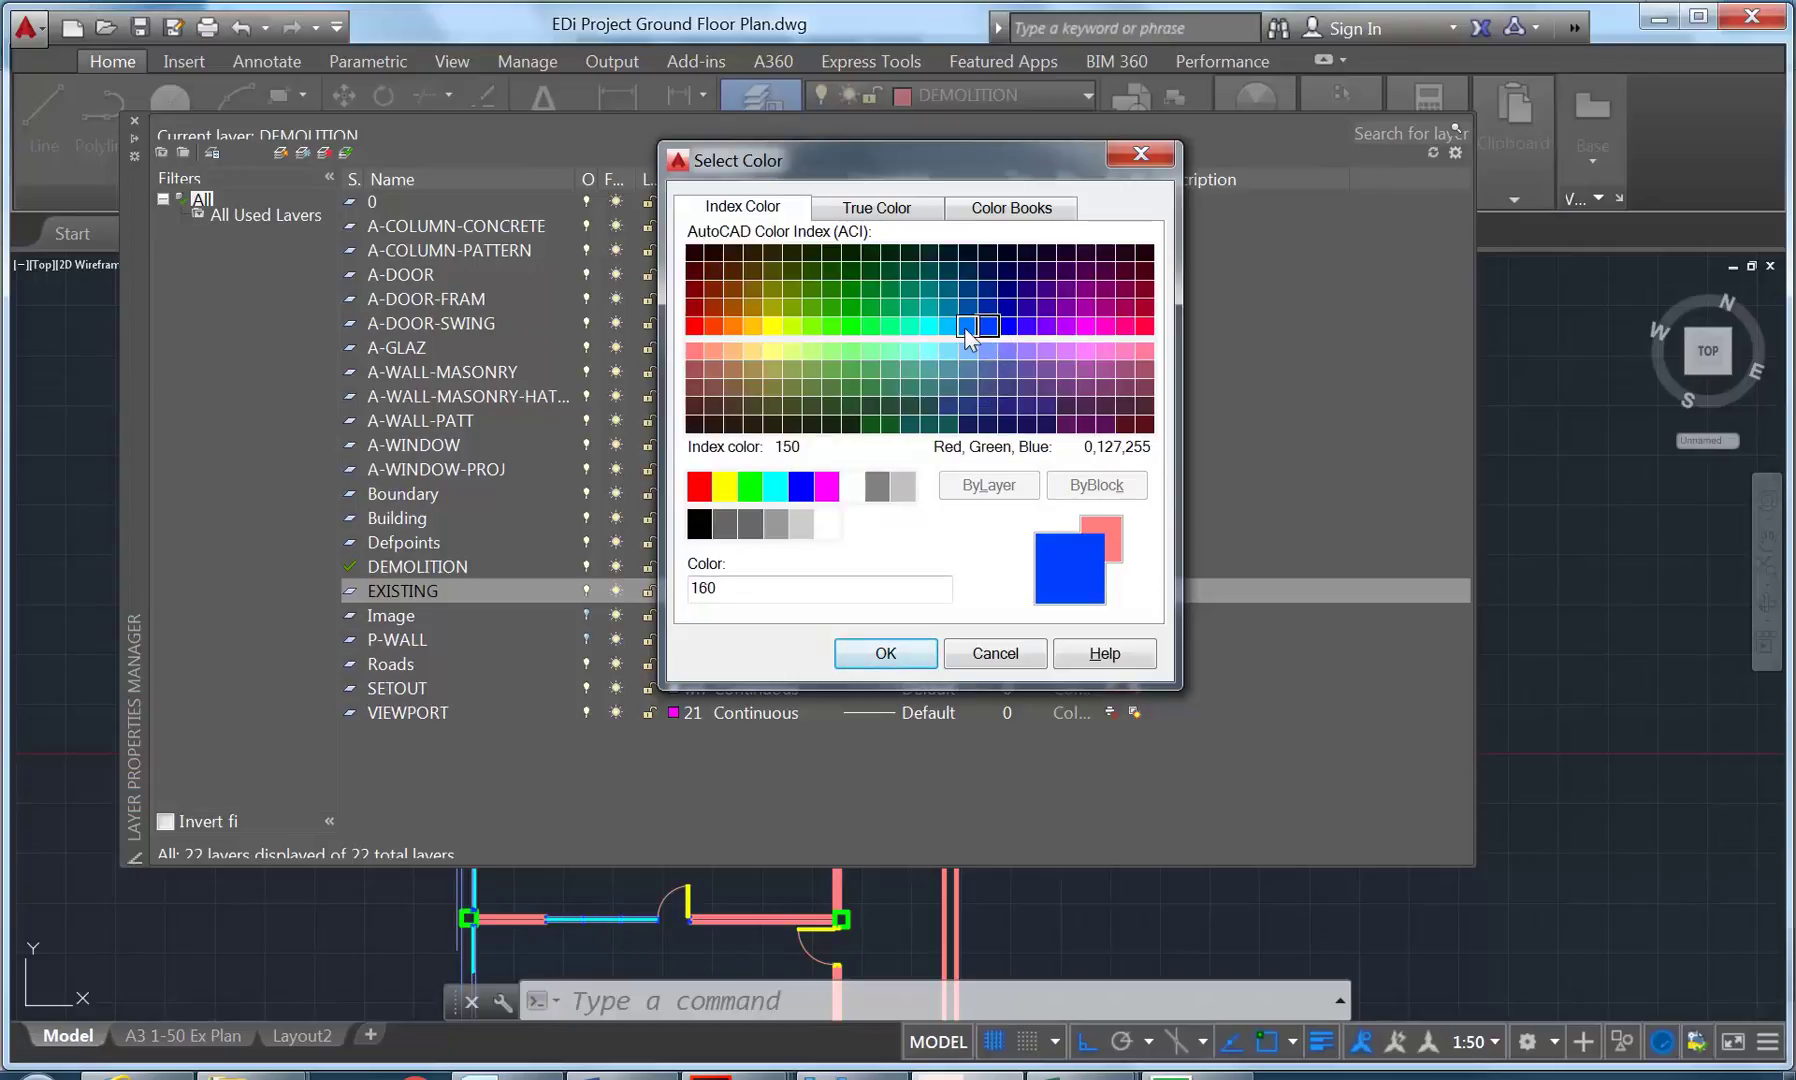
click(865, 654)
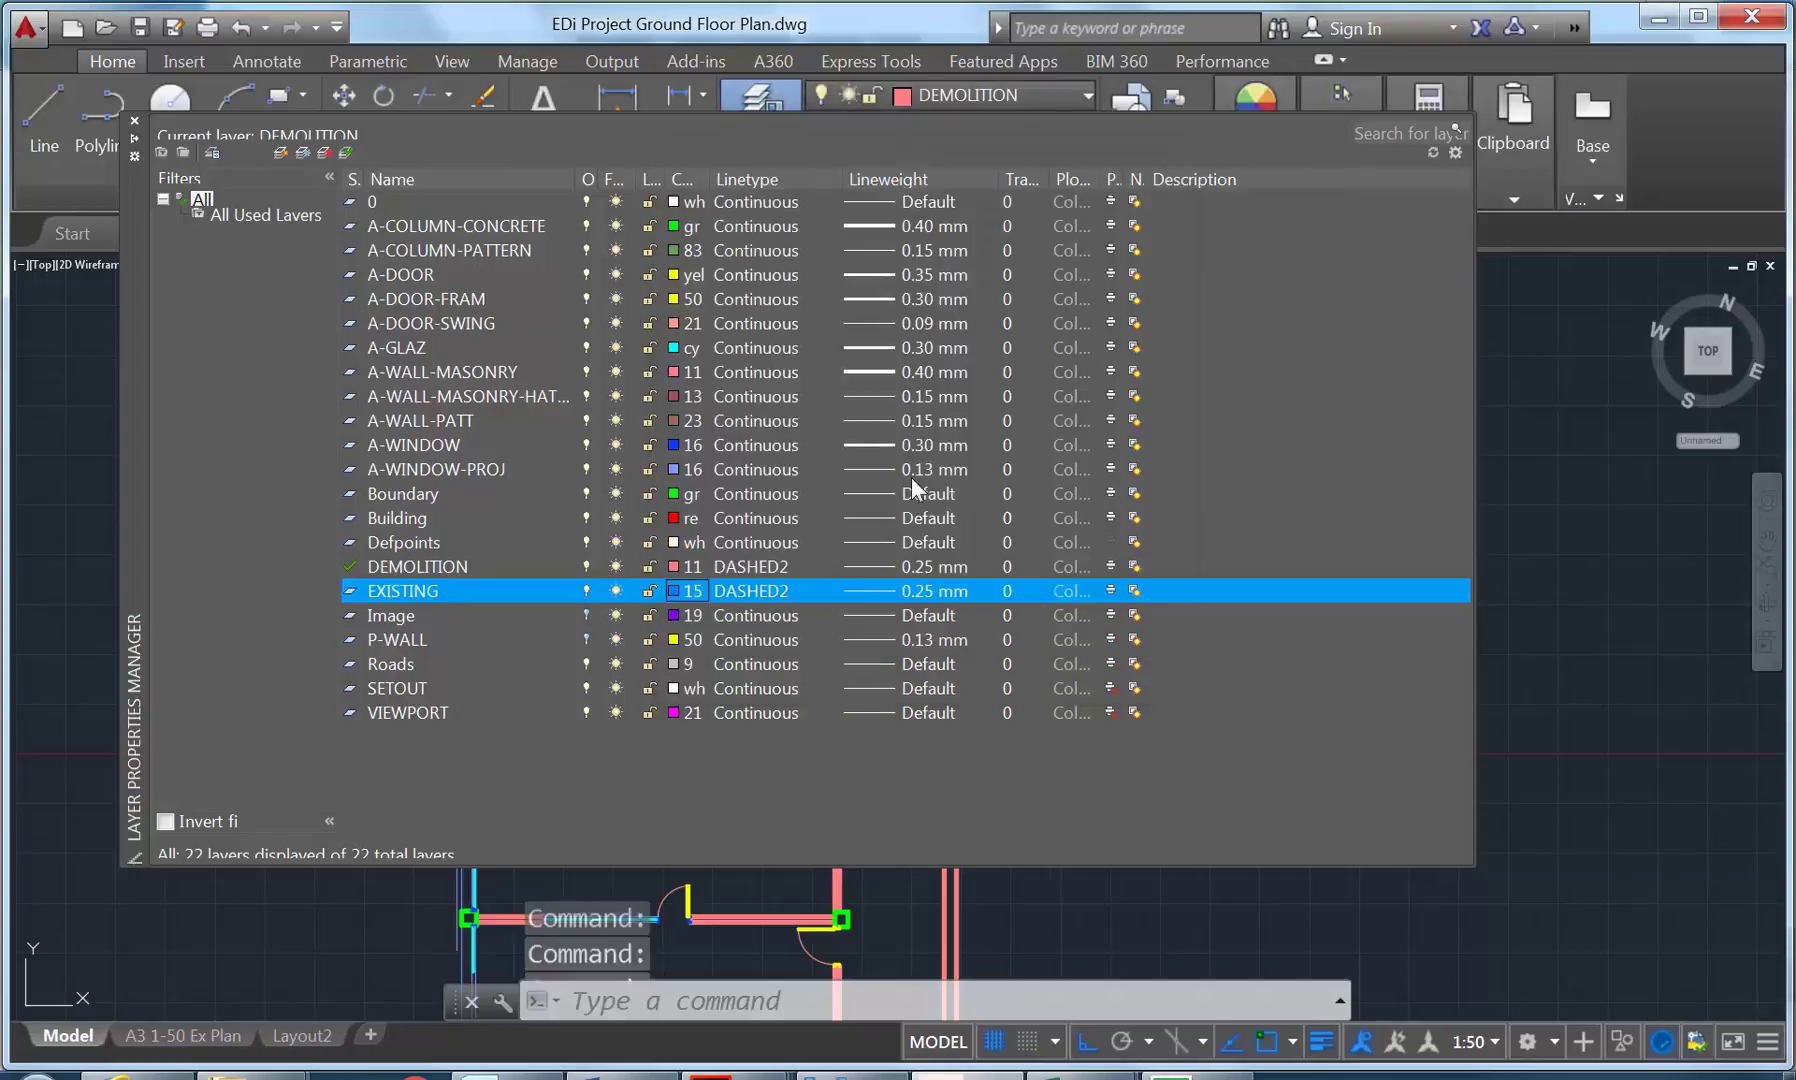
Give EXISTING a Continuous linetype and 0.18 mm lineweight, then make it current.
click(751, 591)
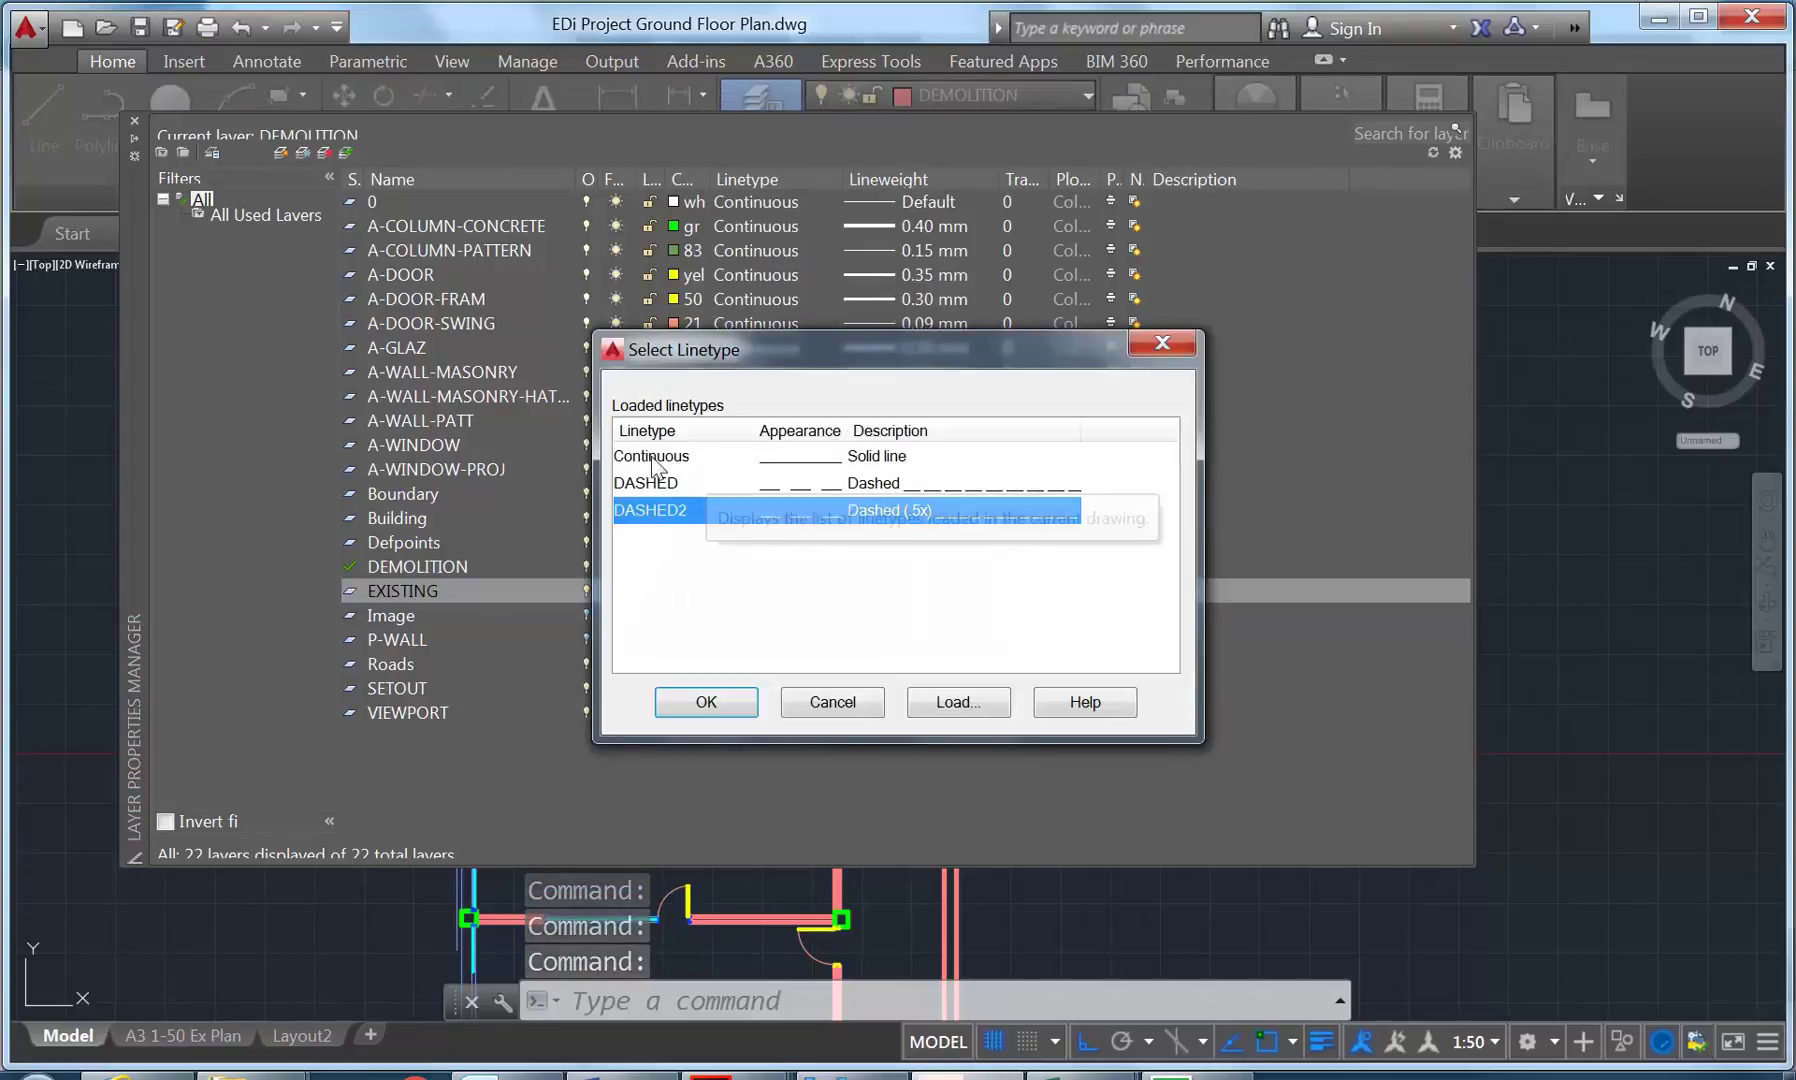
click(652, 456)
click(706, 702)
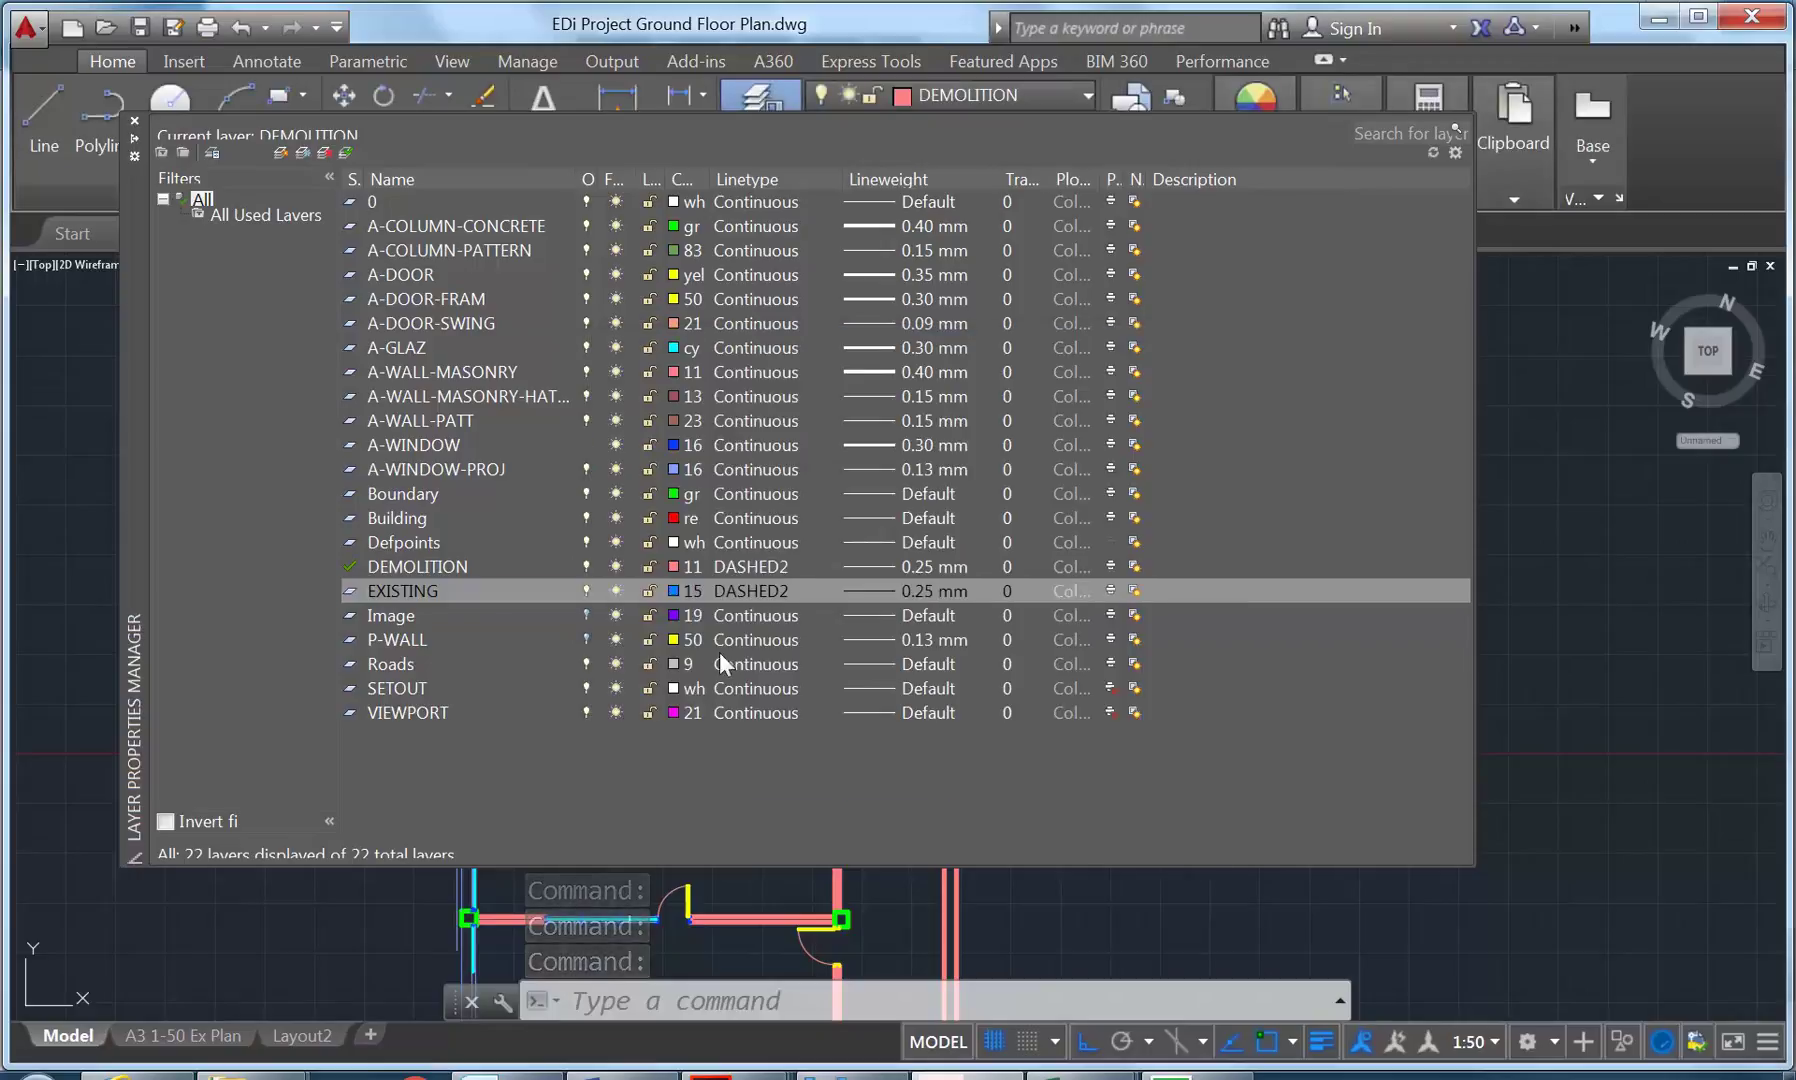
click(876, 589)
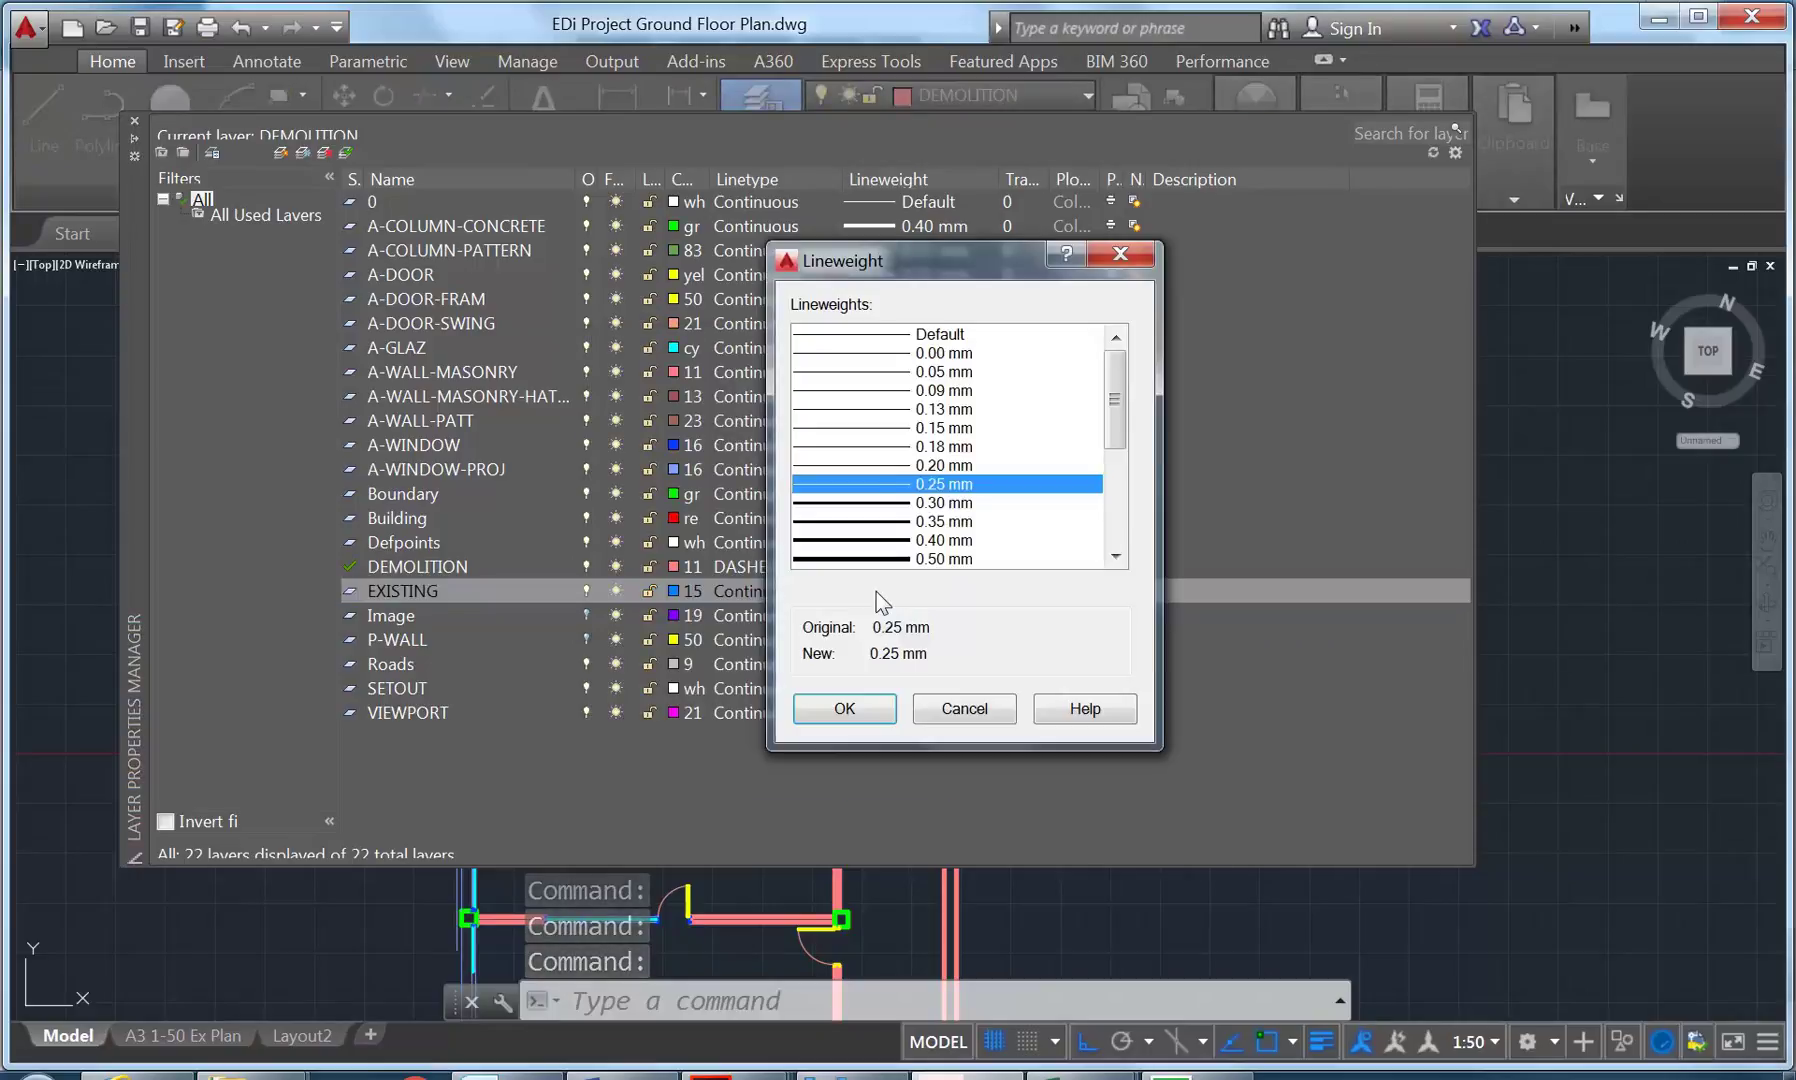
click(874, 449)
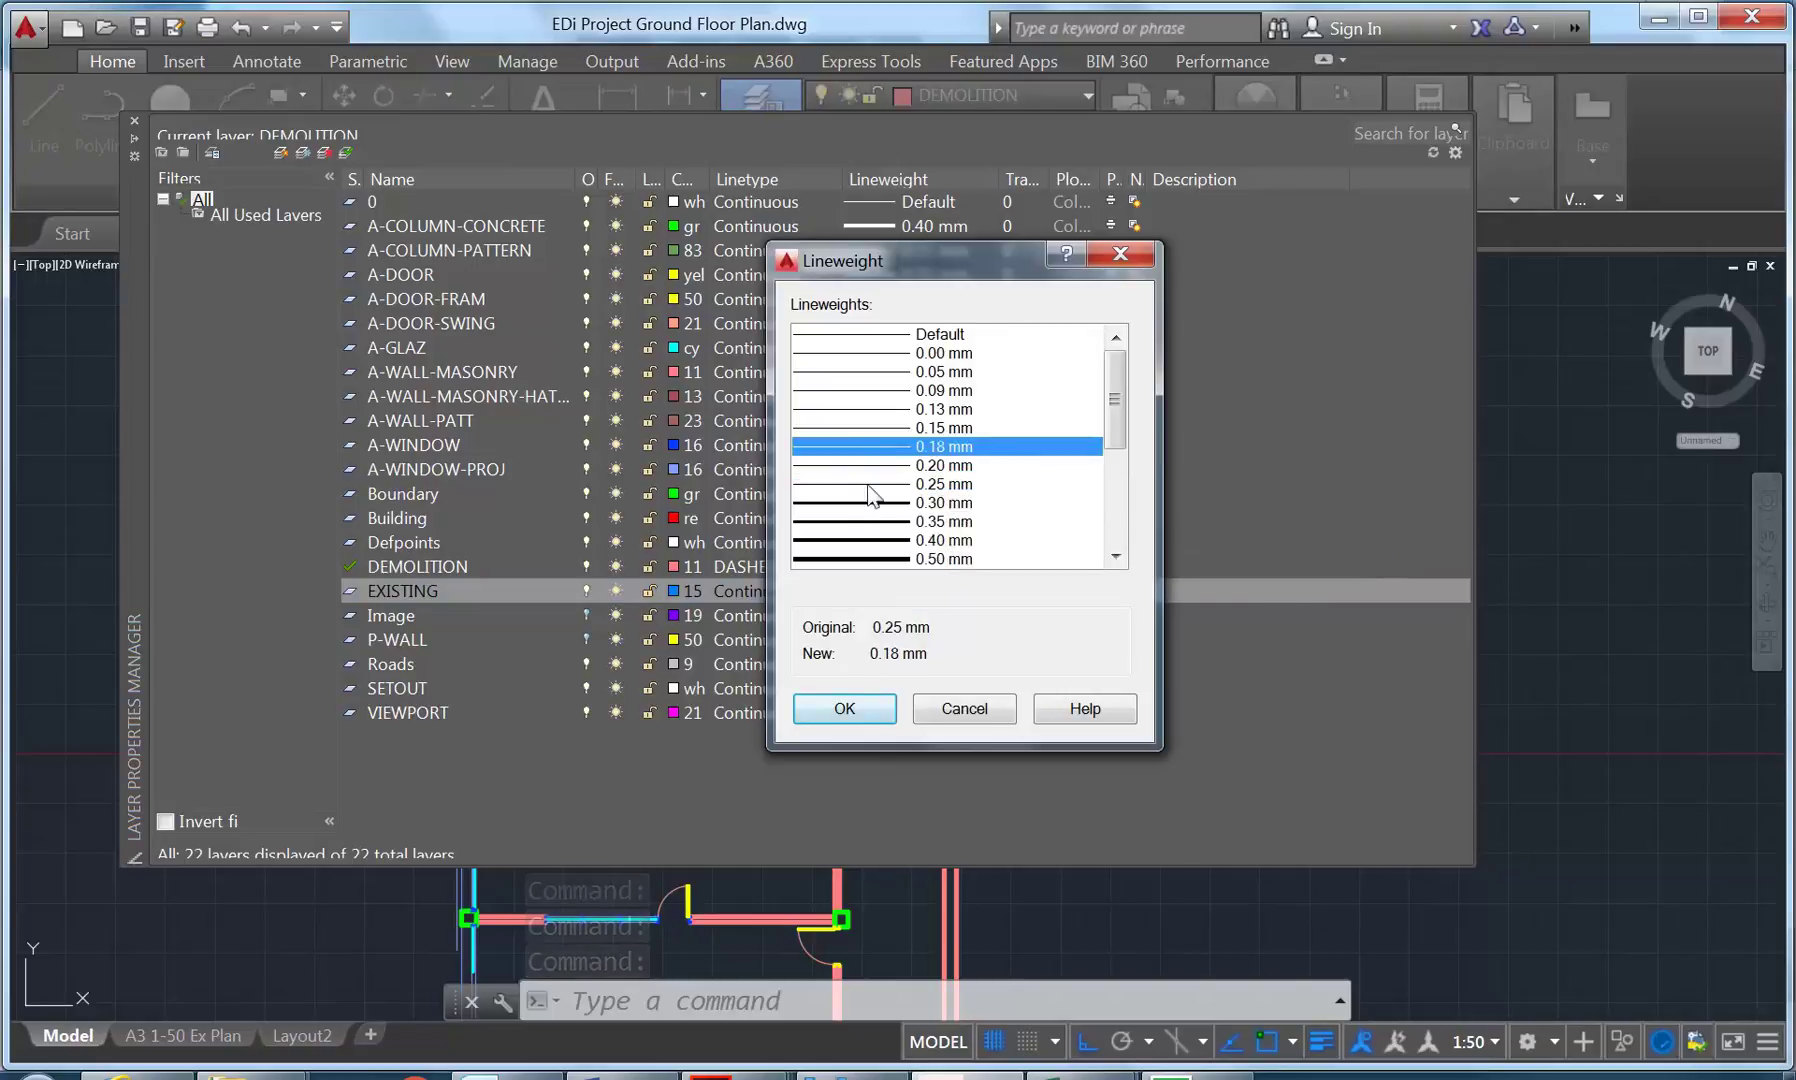
click(845, 709)
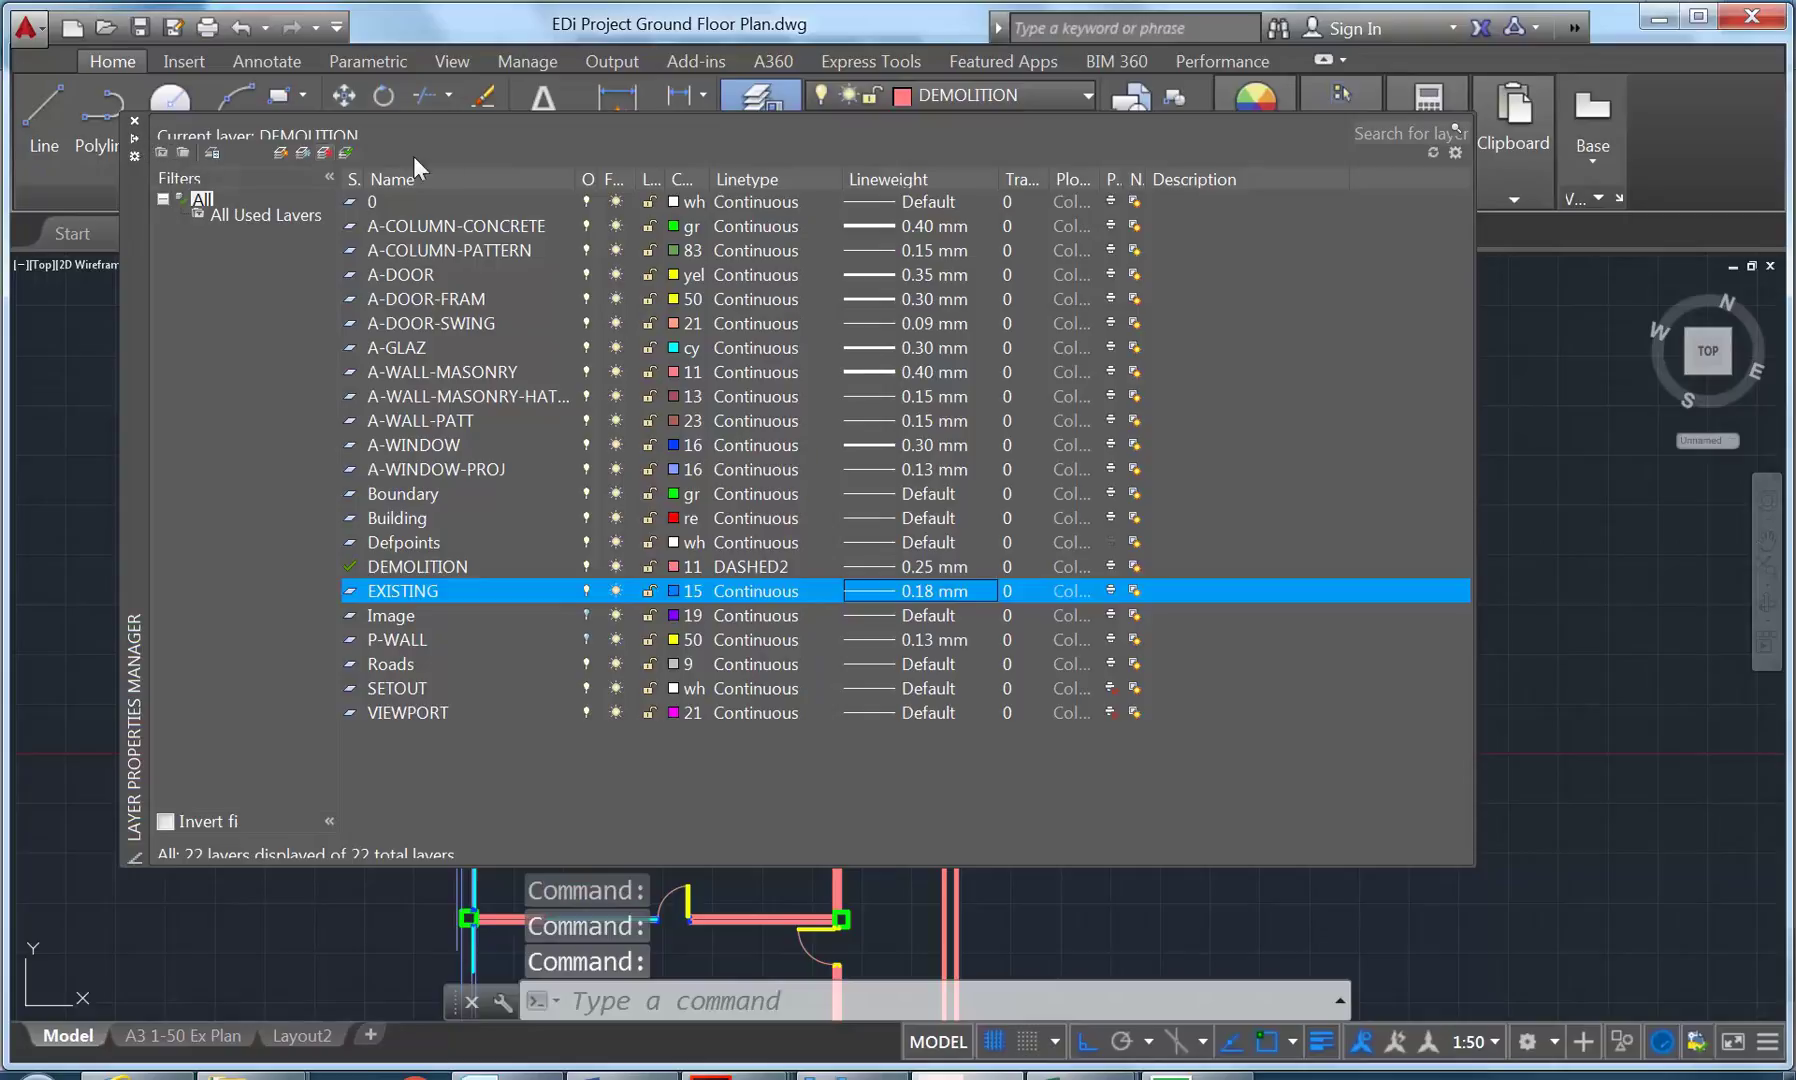
click(346, 152)
click(134, 123)
Switch off the DEMOLITION layer.
scroll(717, 541, down, 2)
middle_drag(717, 541, 650, 546)
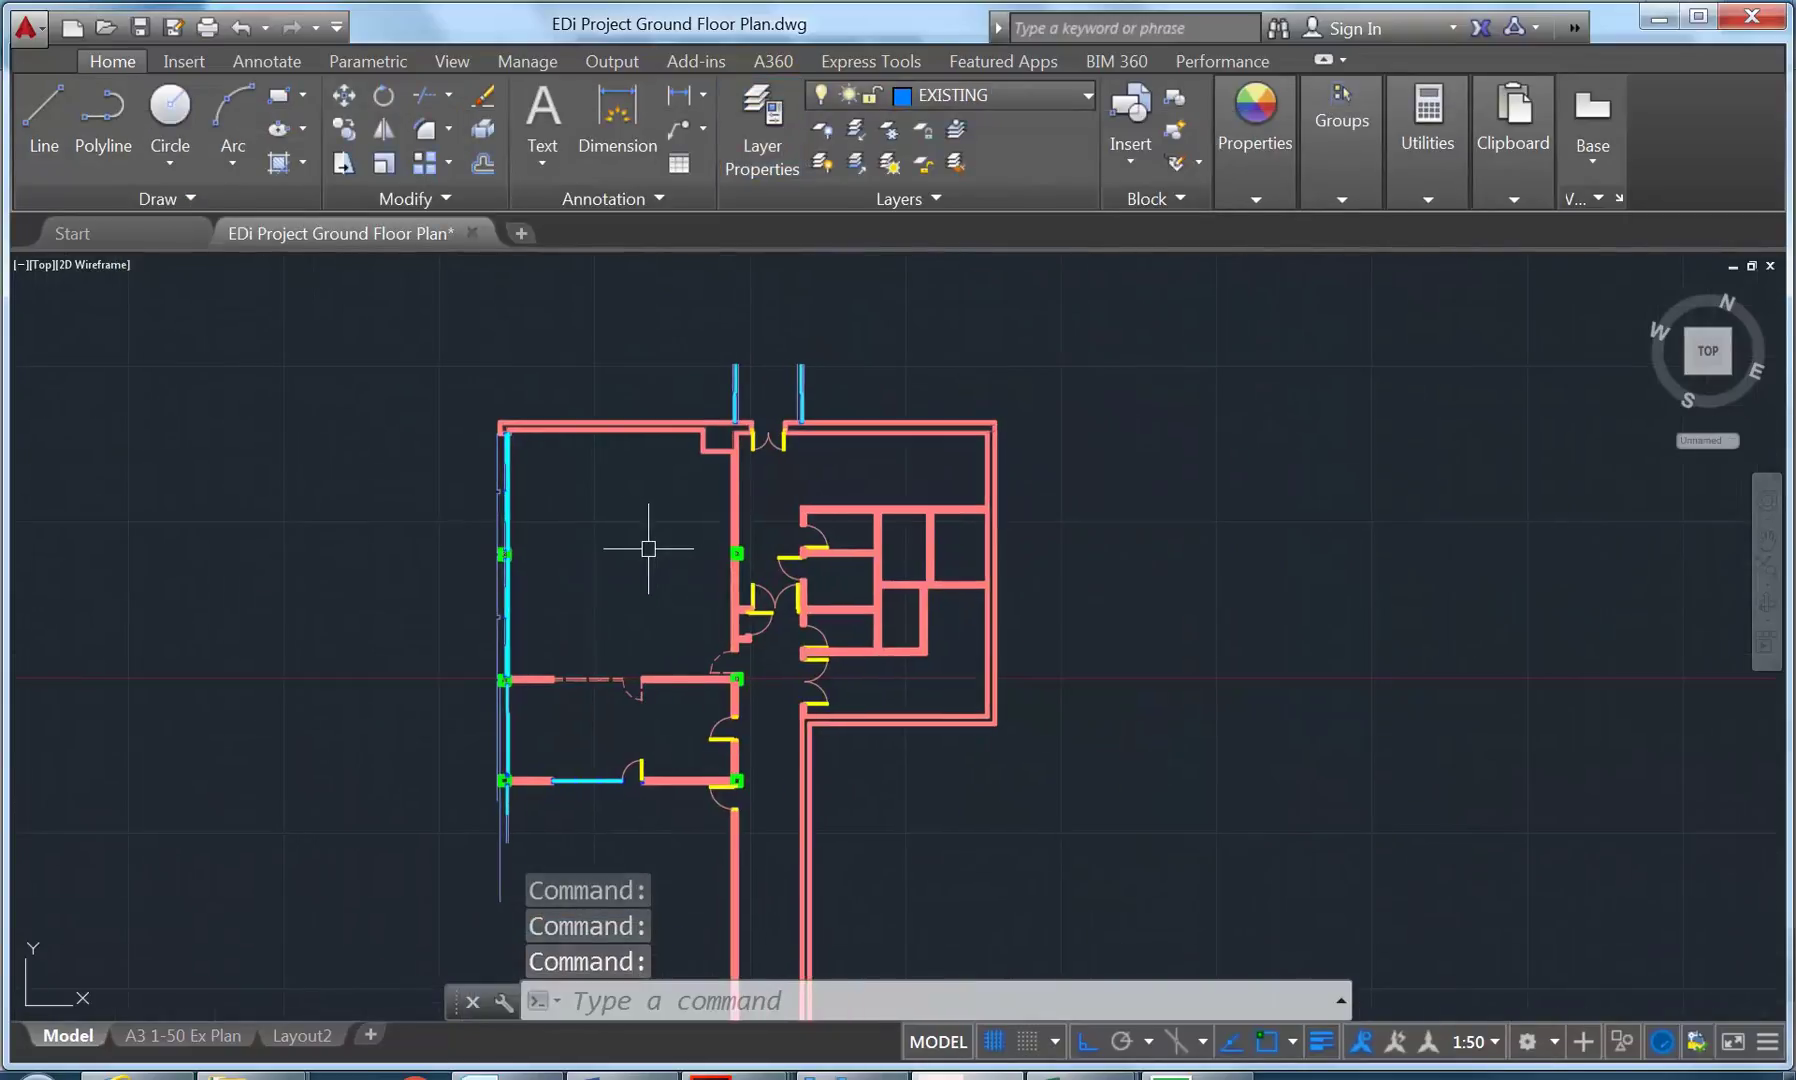
click(986, 94)
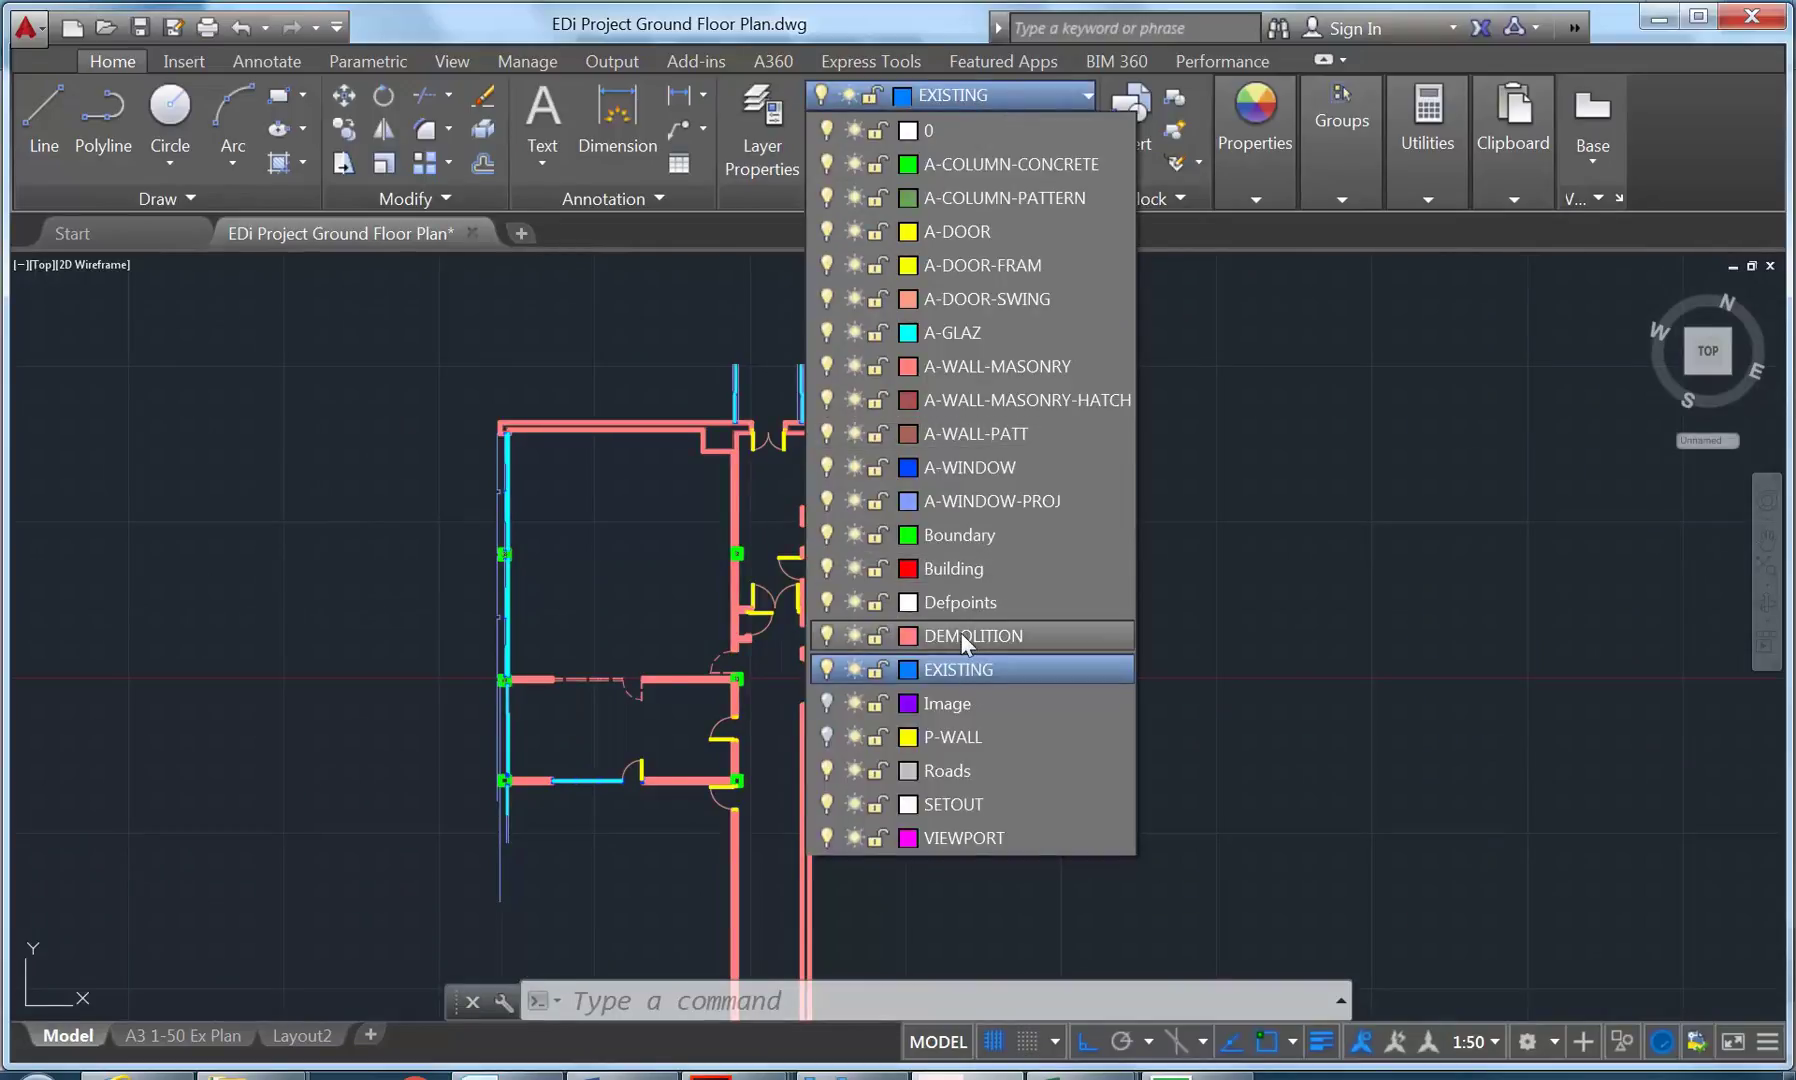
click(826, 634)
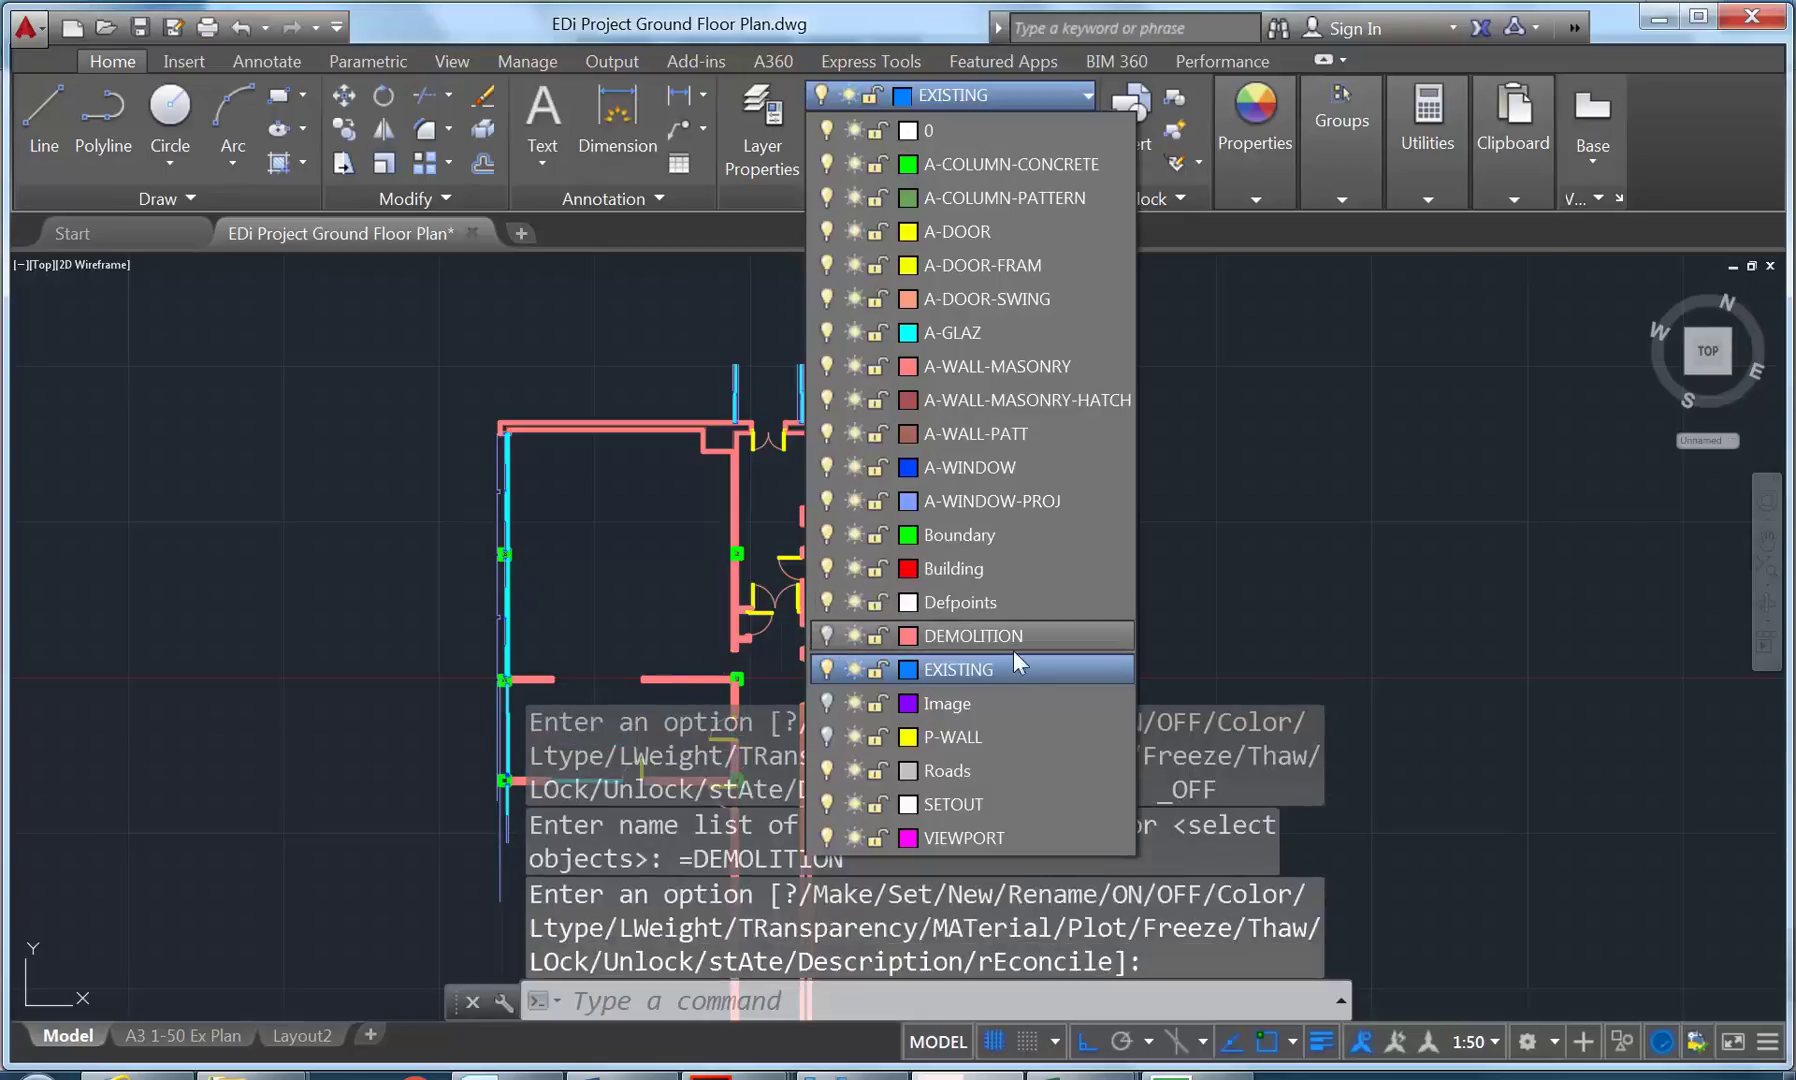
click(1034, 90)
Move the window-selected plan walls onto the EXISTING layer.
scroll(760, 402, down, 2)
click(842, 345)
click(388, 628)
click(941, 94)
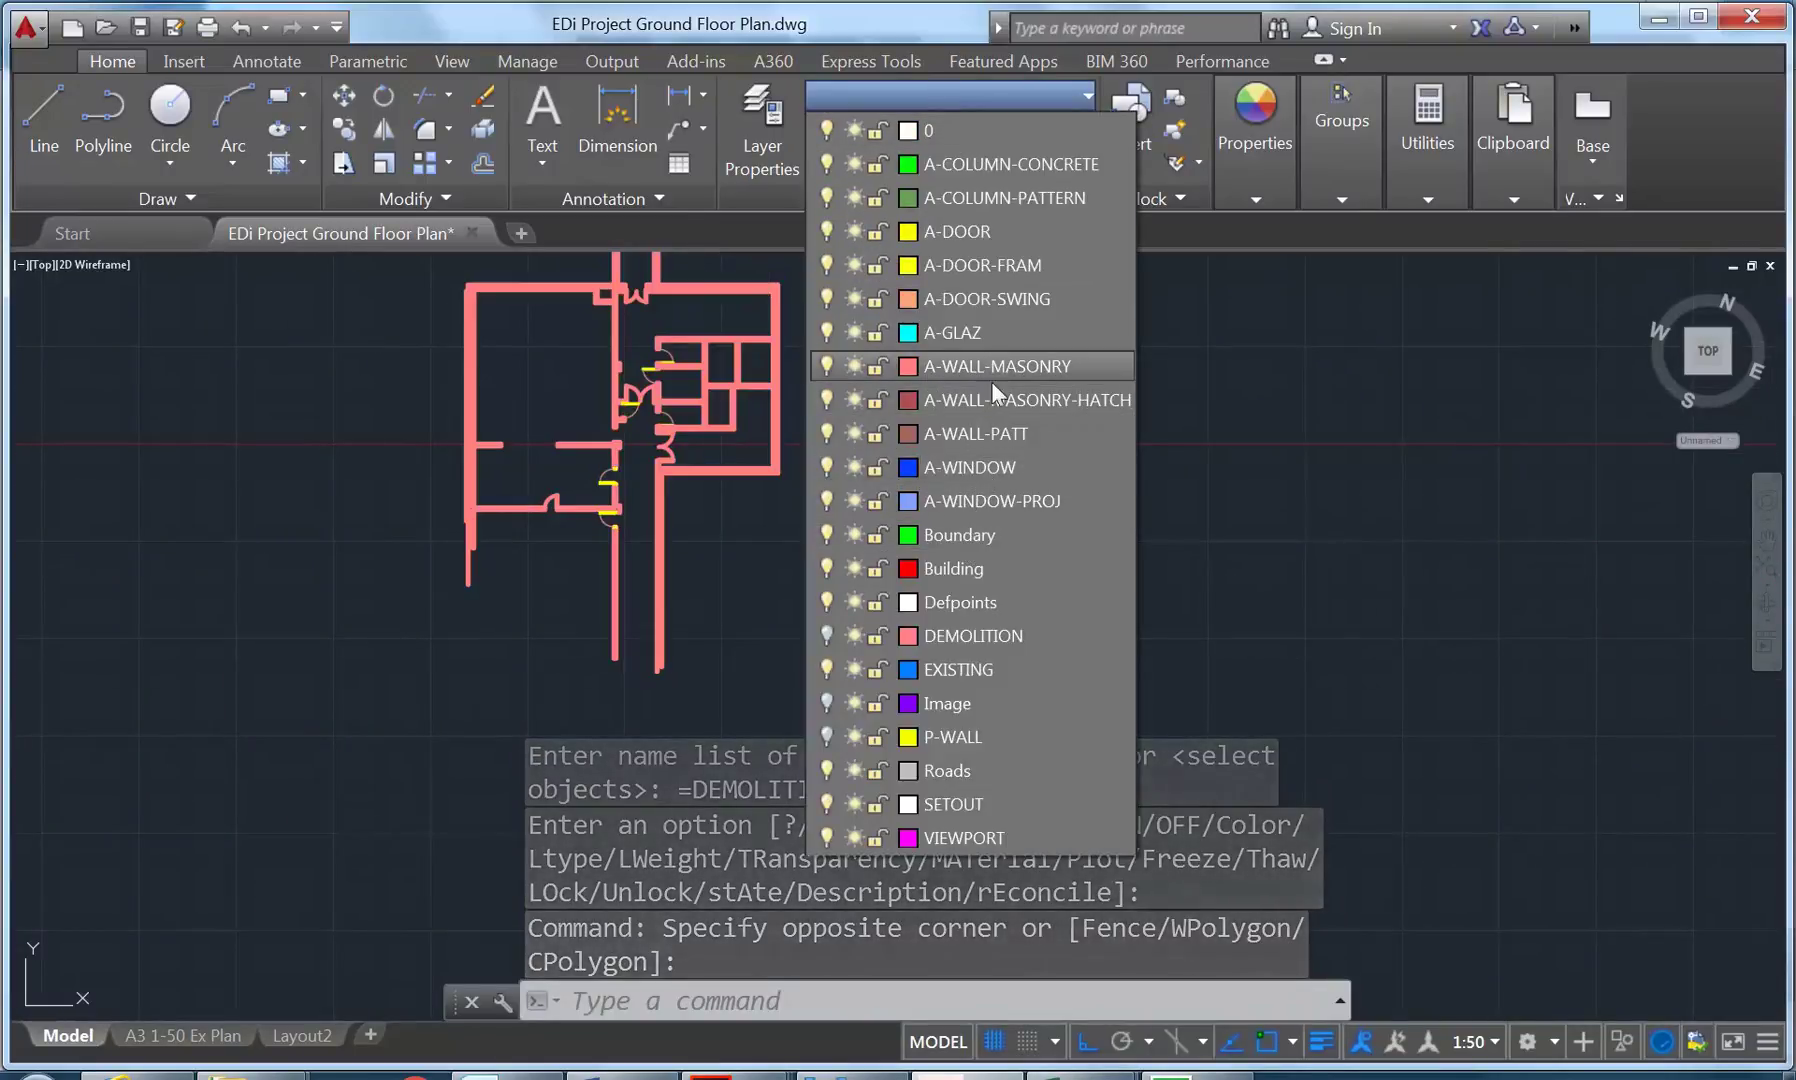
click(977, 669)
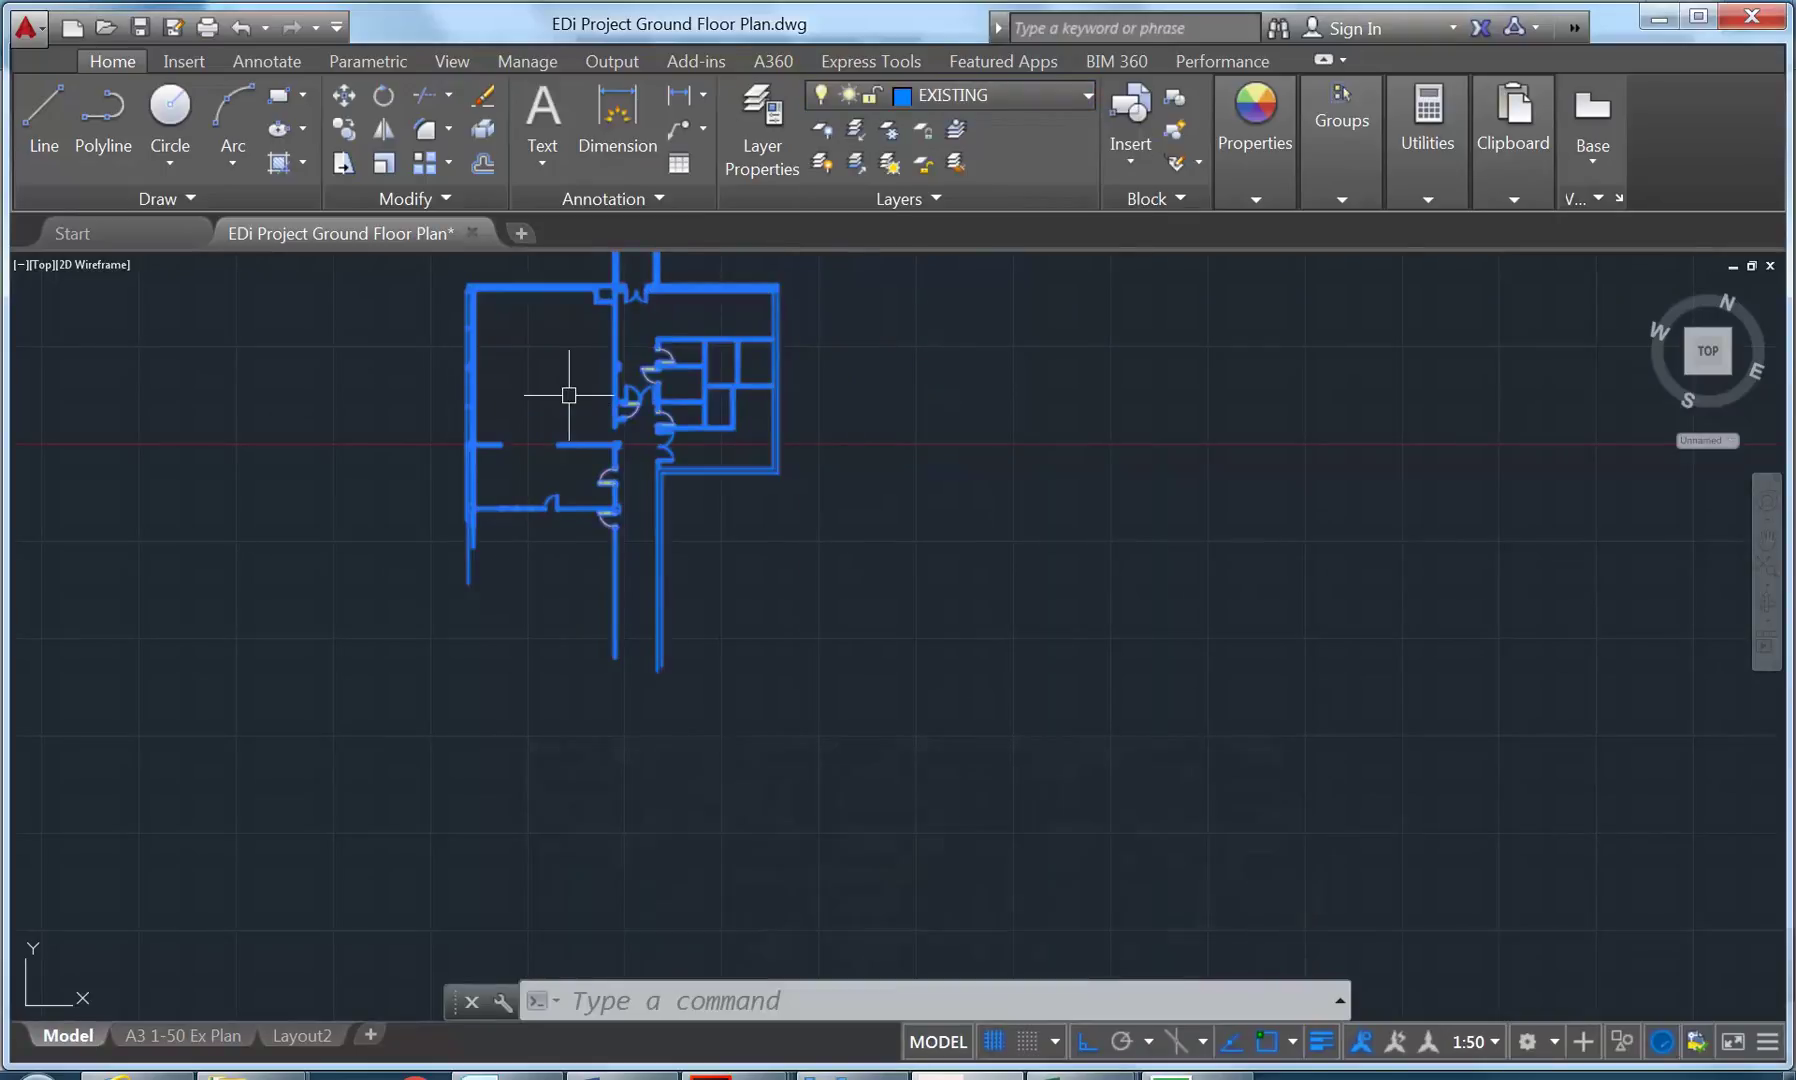
Explode the two yellow door blocks.
scroll(573, 393, up, 5)
middle_drag(601, 453, 573, 581)
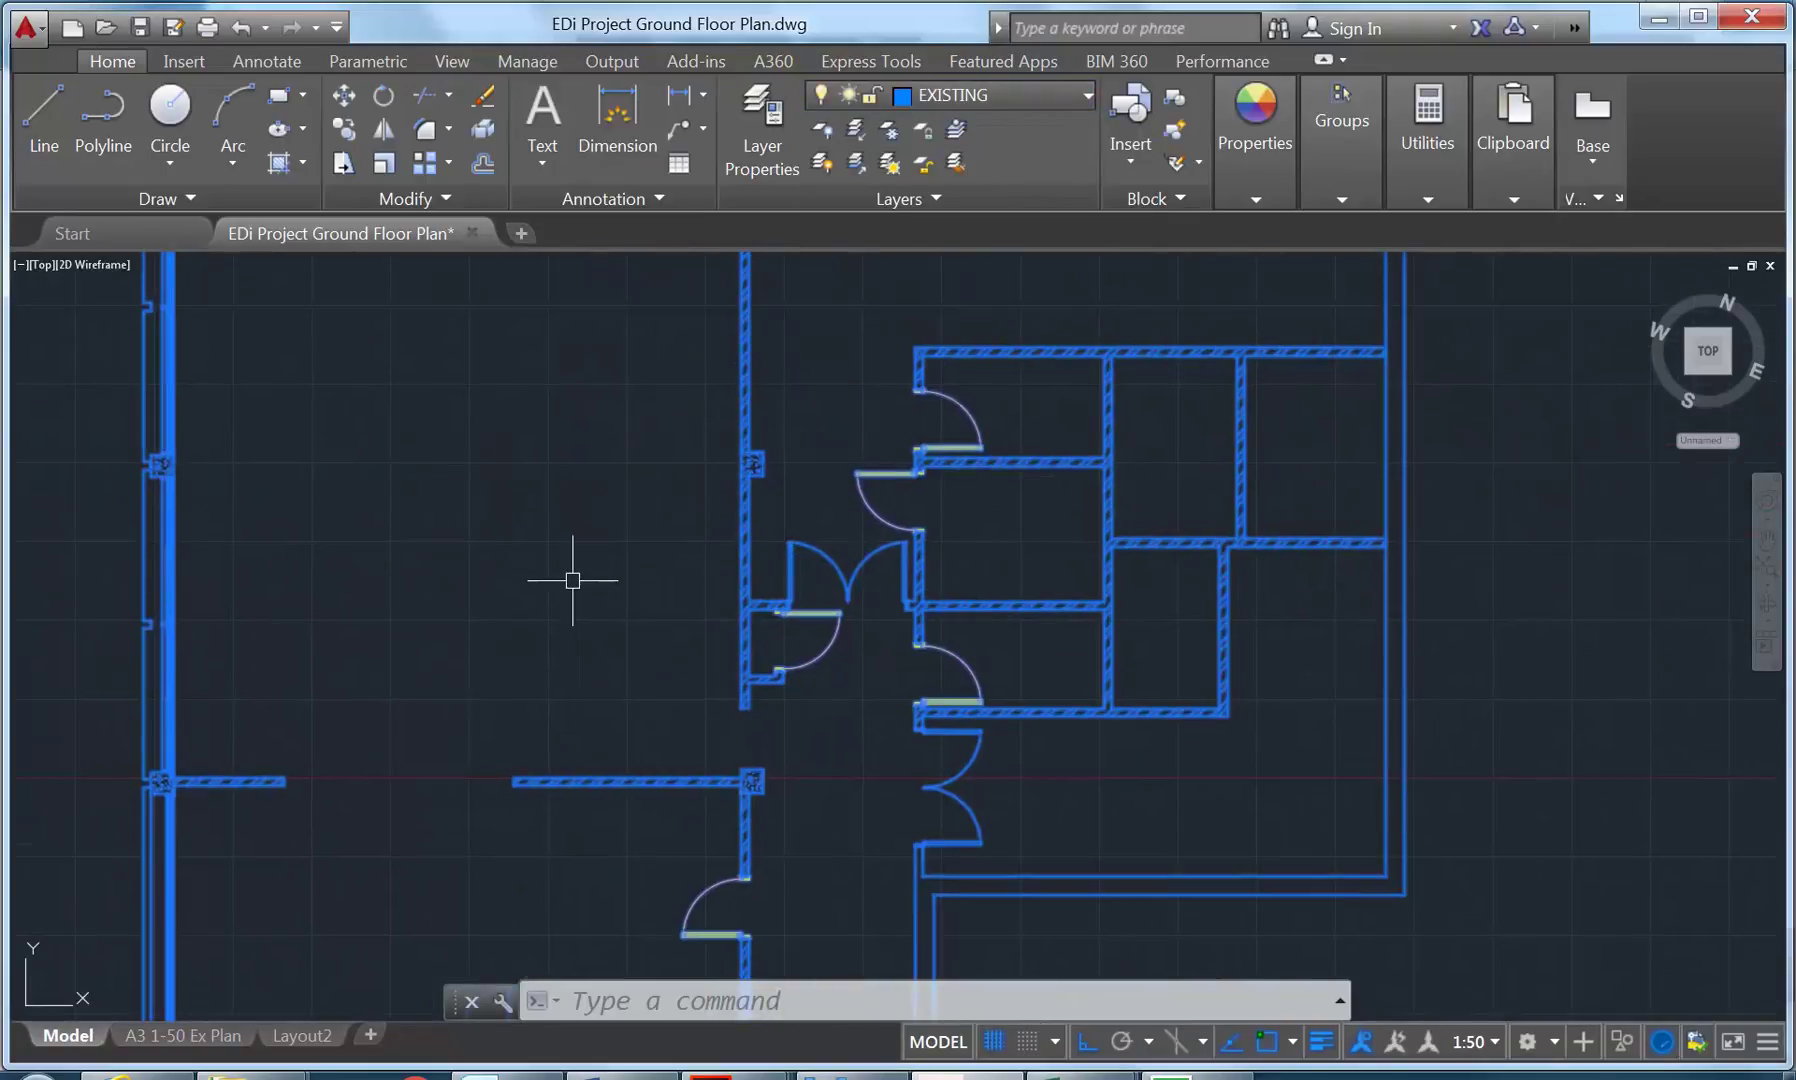
key(Escape)
key(Escape)
key(Escape)
key(Escape)
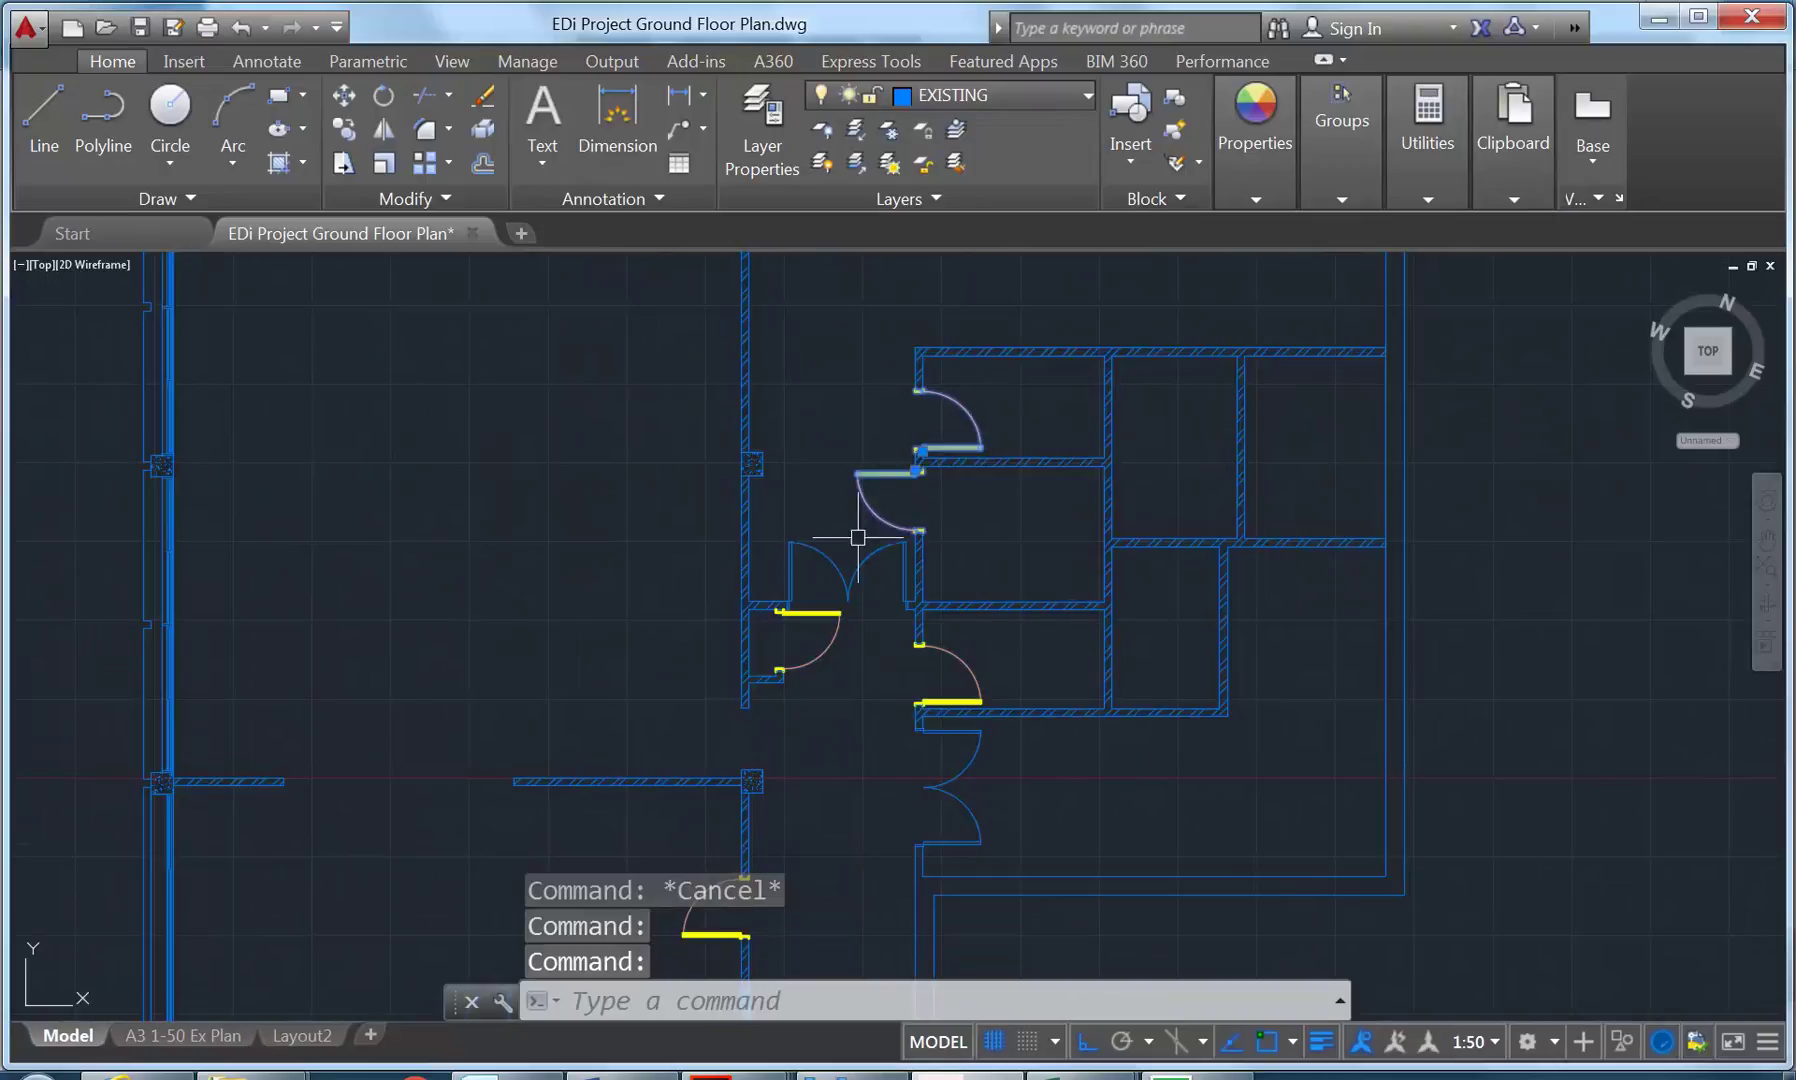
click(808, 611)
click(945, 652)
scroll(701, 750, down, 2)
scroll(705, 717, down, 2)
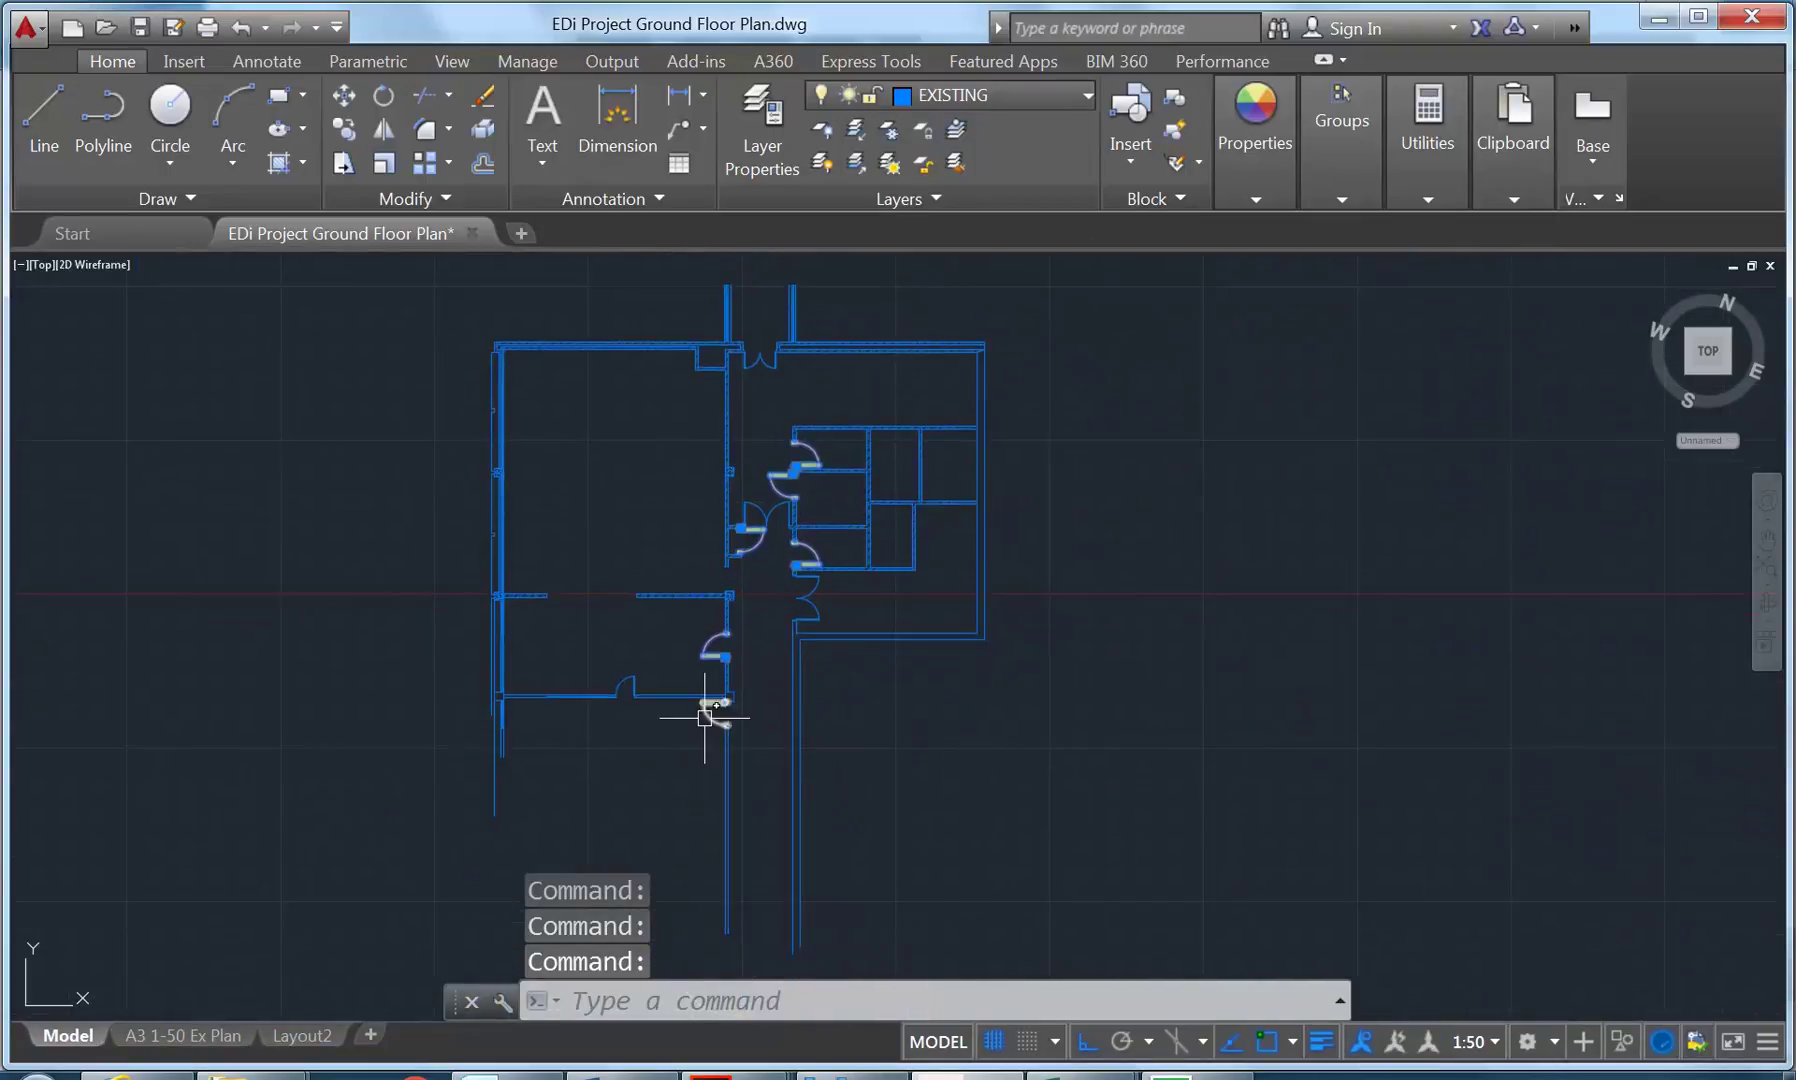
scroll(663, 620, up, 2)
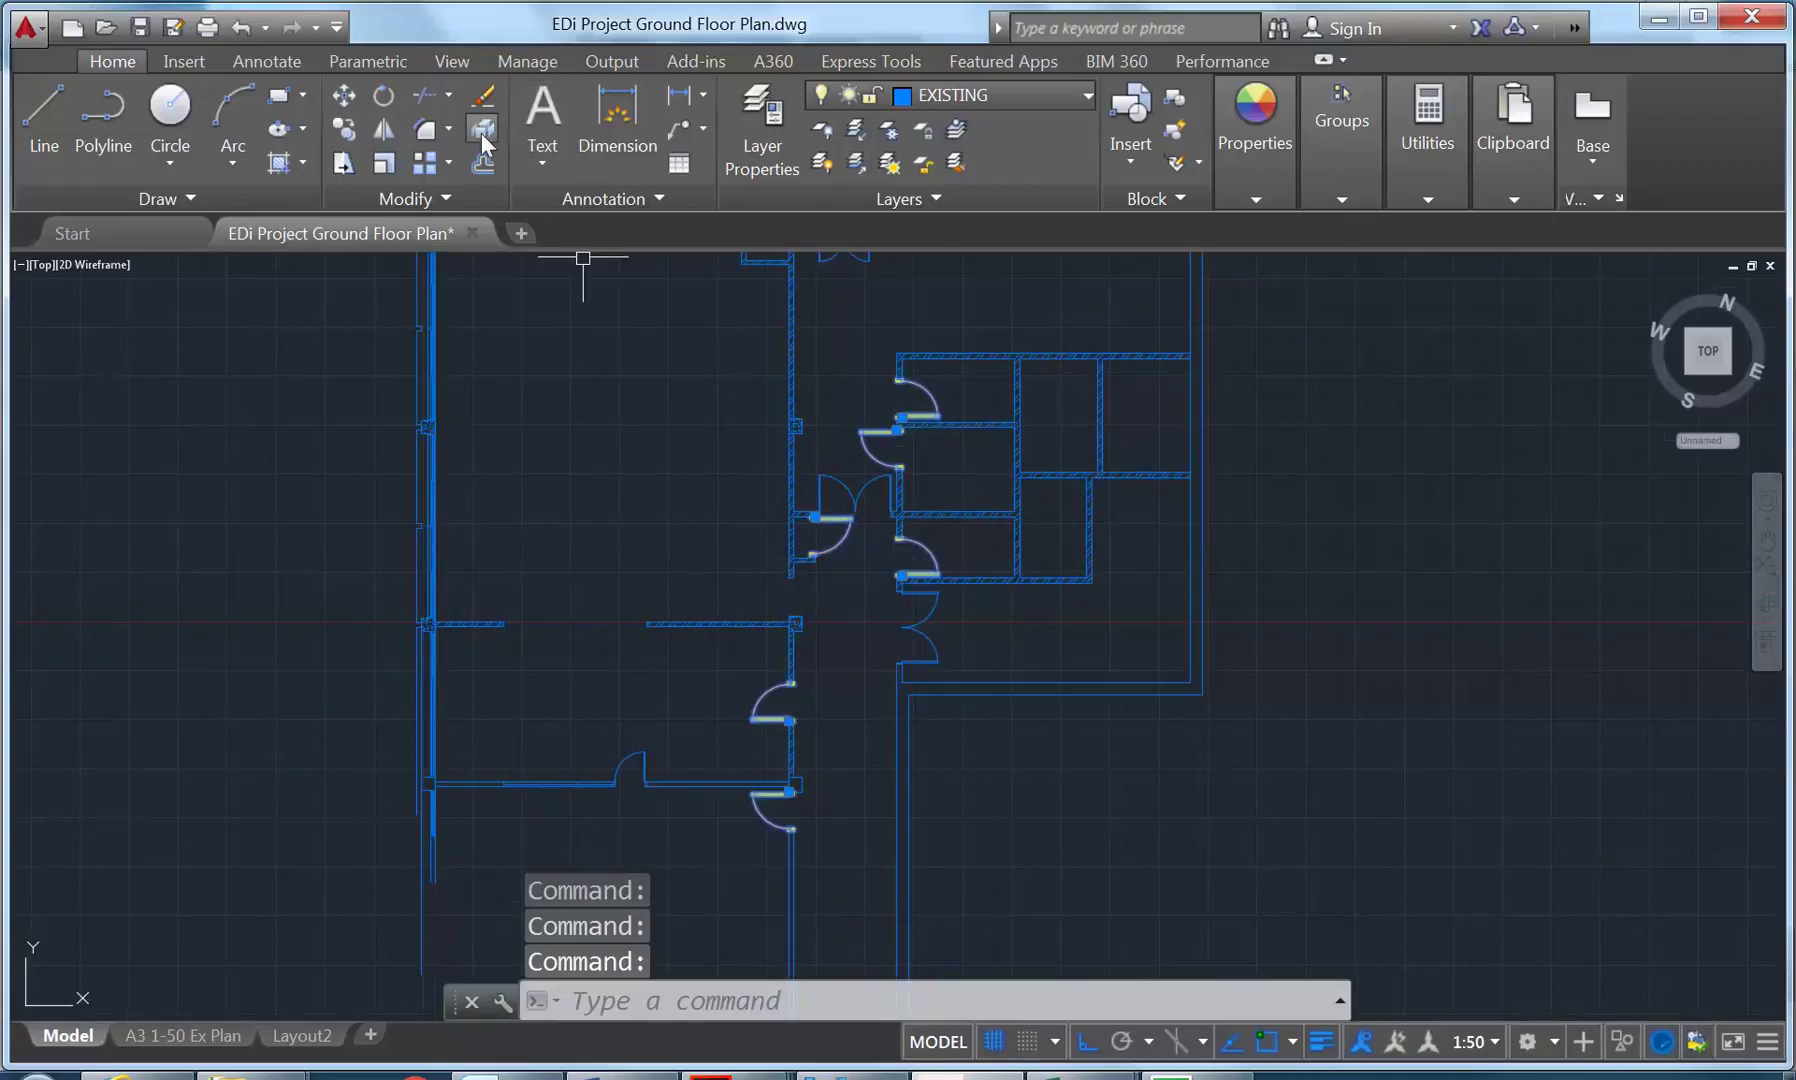
click(482, 130)
Put the whole floor plan, doors included, on the EXISTING layer and deselect.
scroll(712, 530, down, 6)
click(862, 392)
click(497, 692)
click(957, 104)
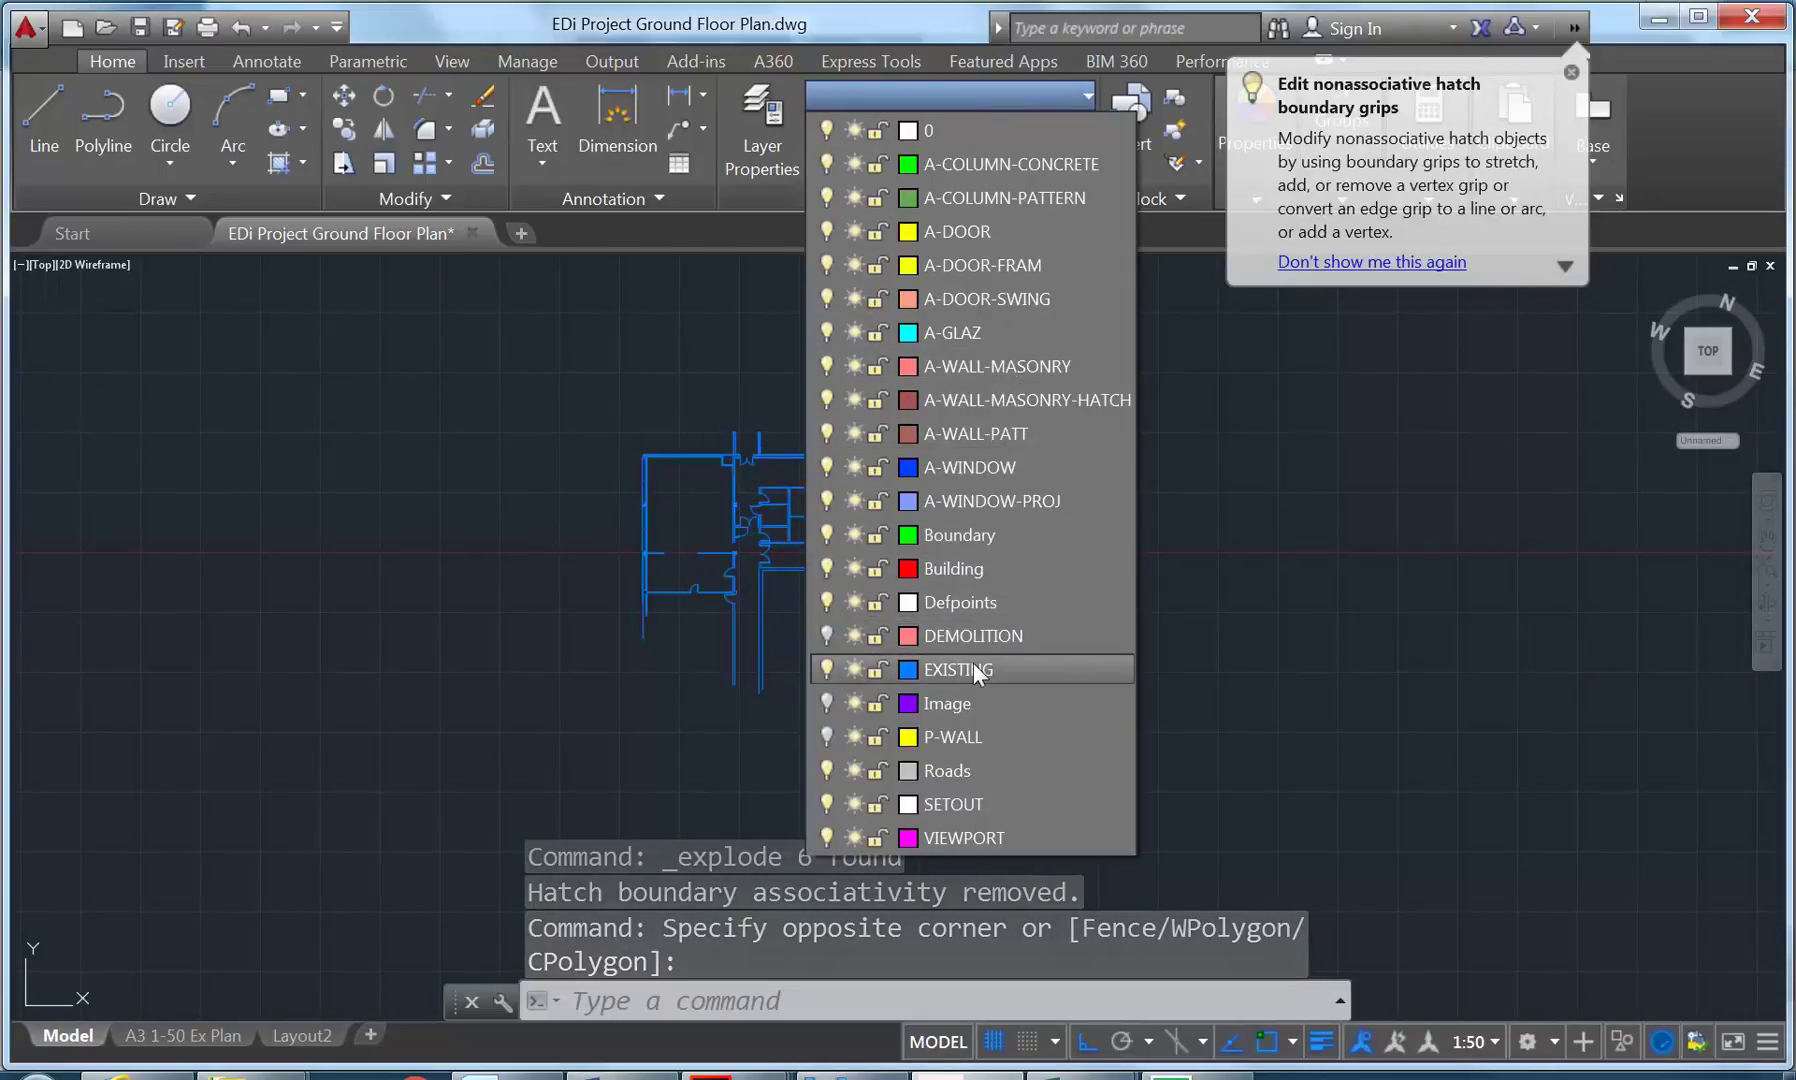
click(973, 670)
key(Escape)
key(Escape)
scroll(669, 486, up, 4)
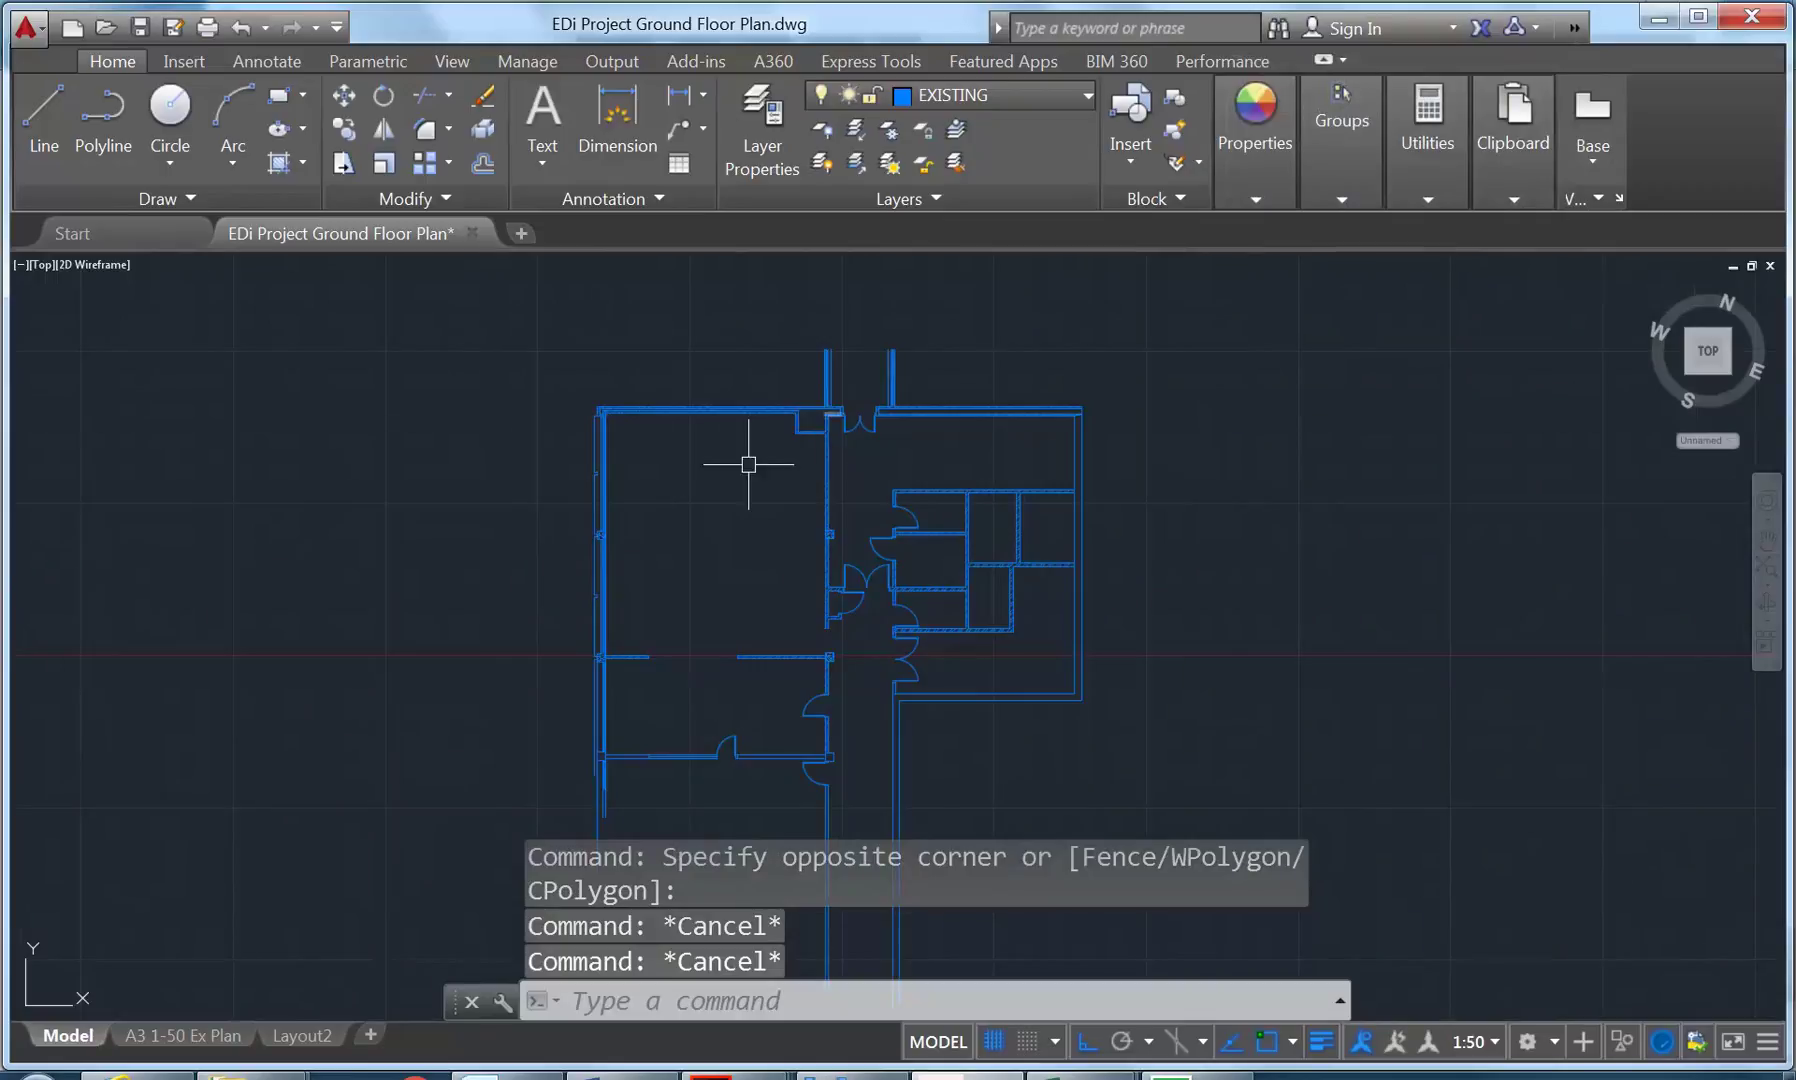
scroll(712, 508, down, 2)
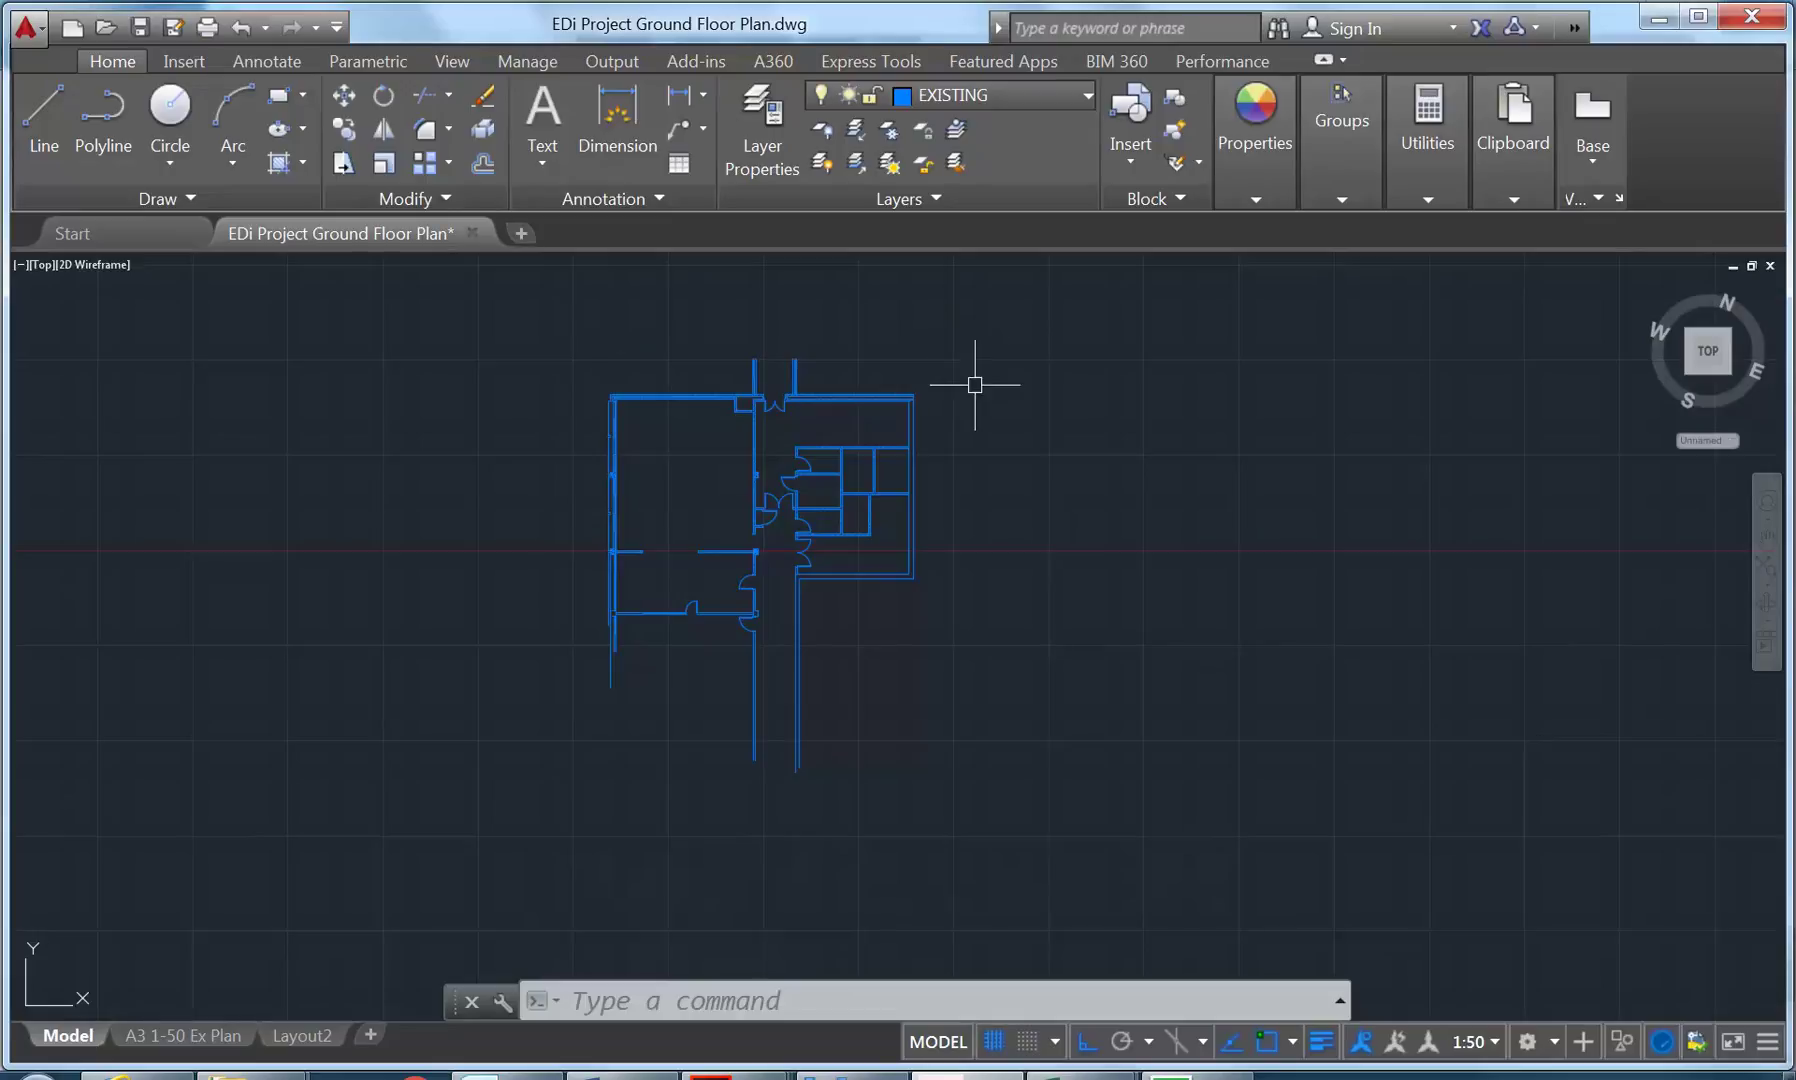
scroll(732, 390, up, 8)
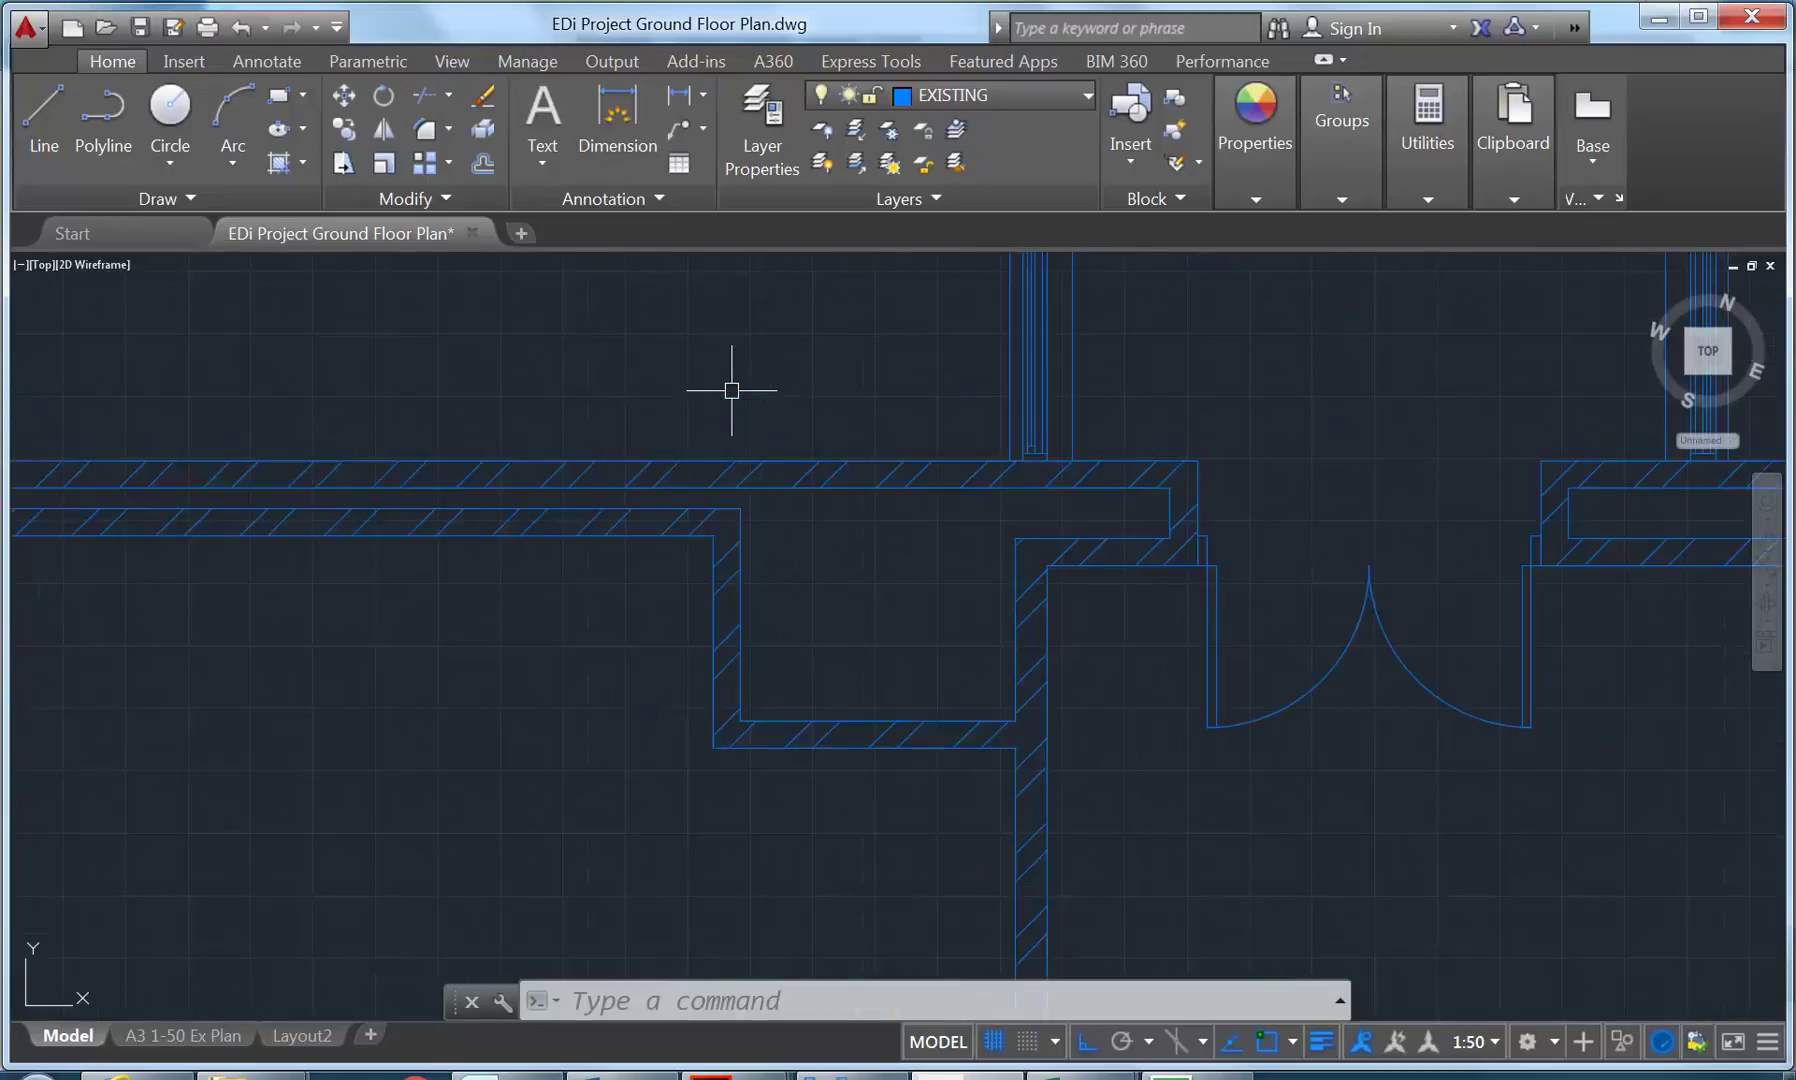
scroll(701, 469, down, 5)
scroll(629, 469, up, 5)
scroll(666, 447, down, 10)
Select the whole floor plan and filter its Properties palette to Hatch.
click(813, 392)
click(581, 615)
scroll(640, 490, up, 4)
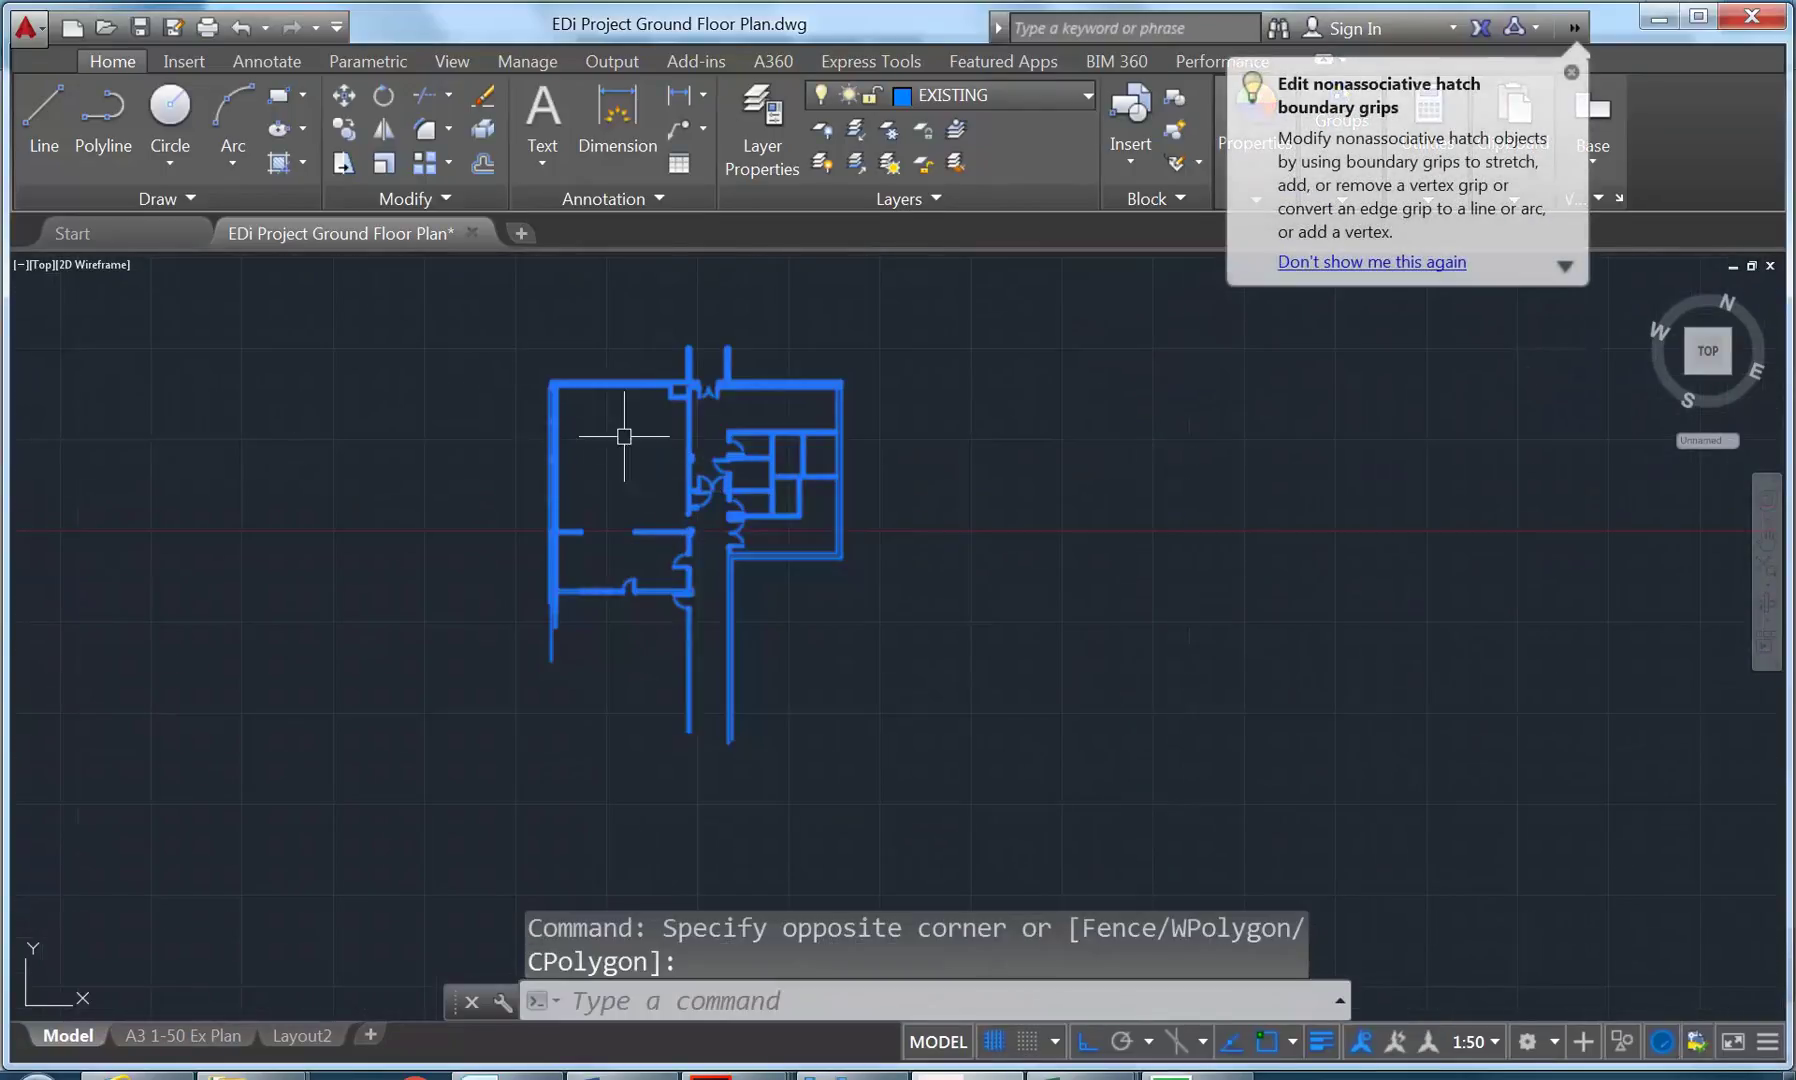
right_click(549, 352)
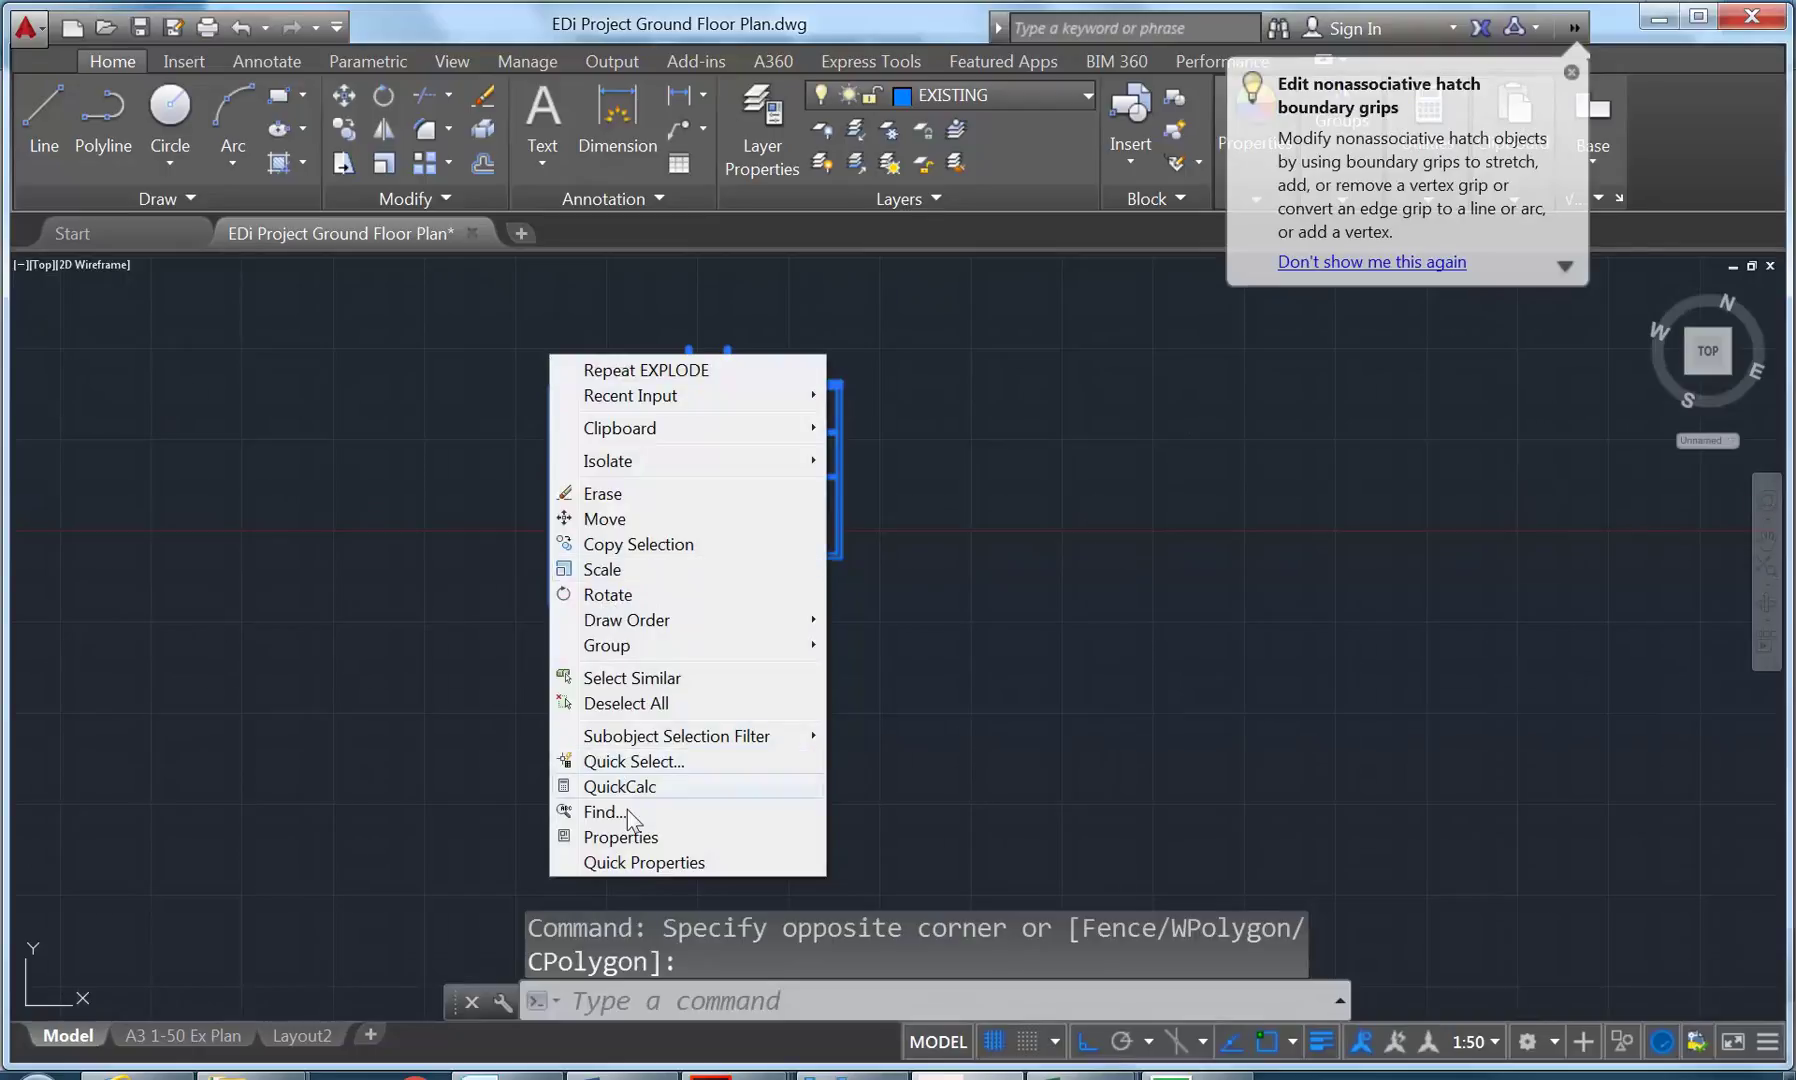
click(636, 842)
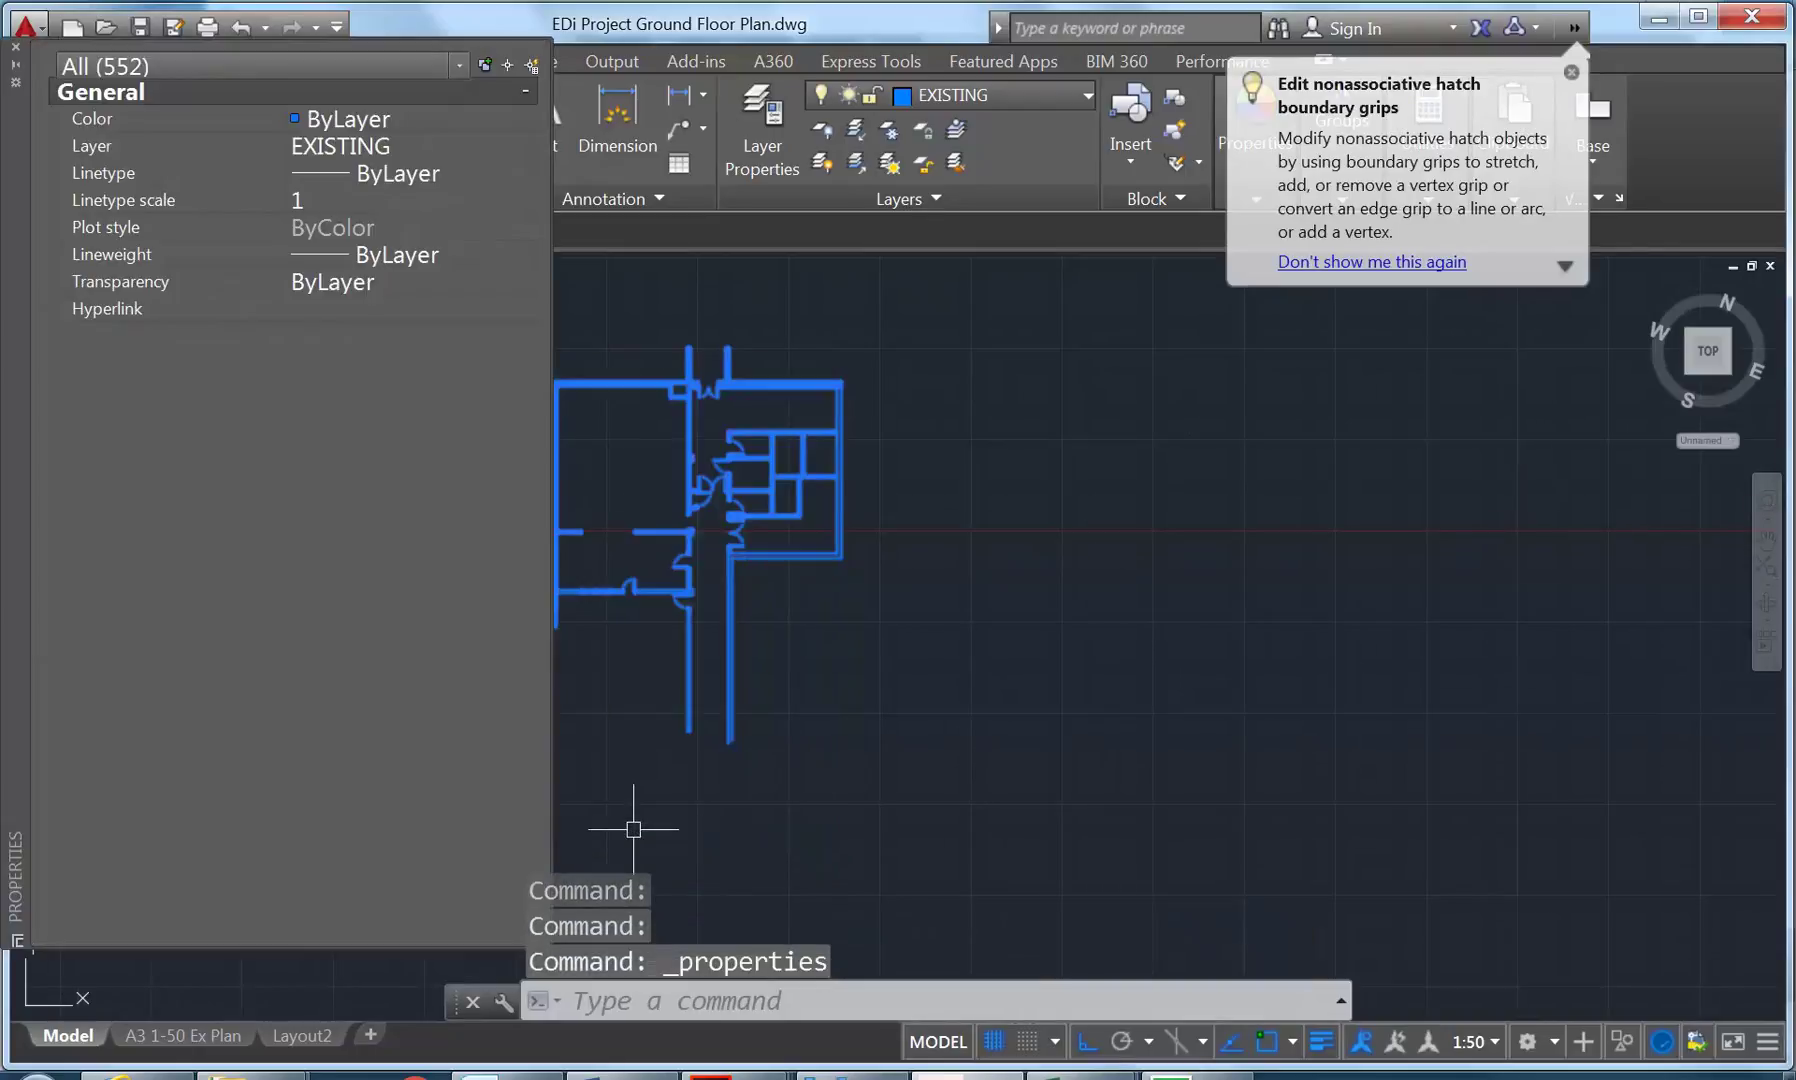
click(461, 68)
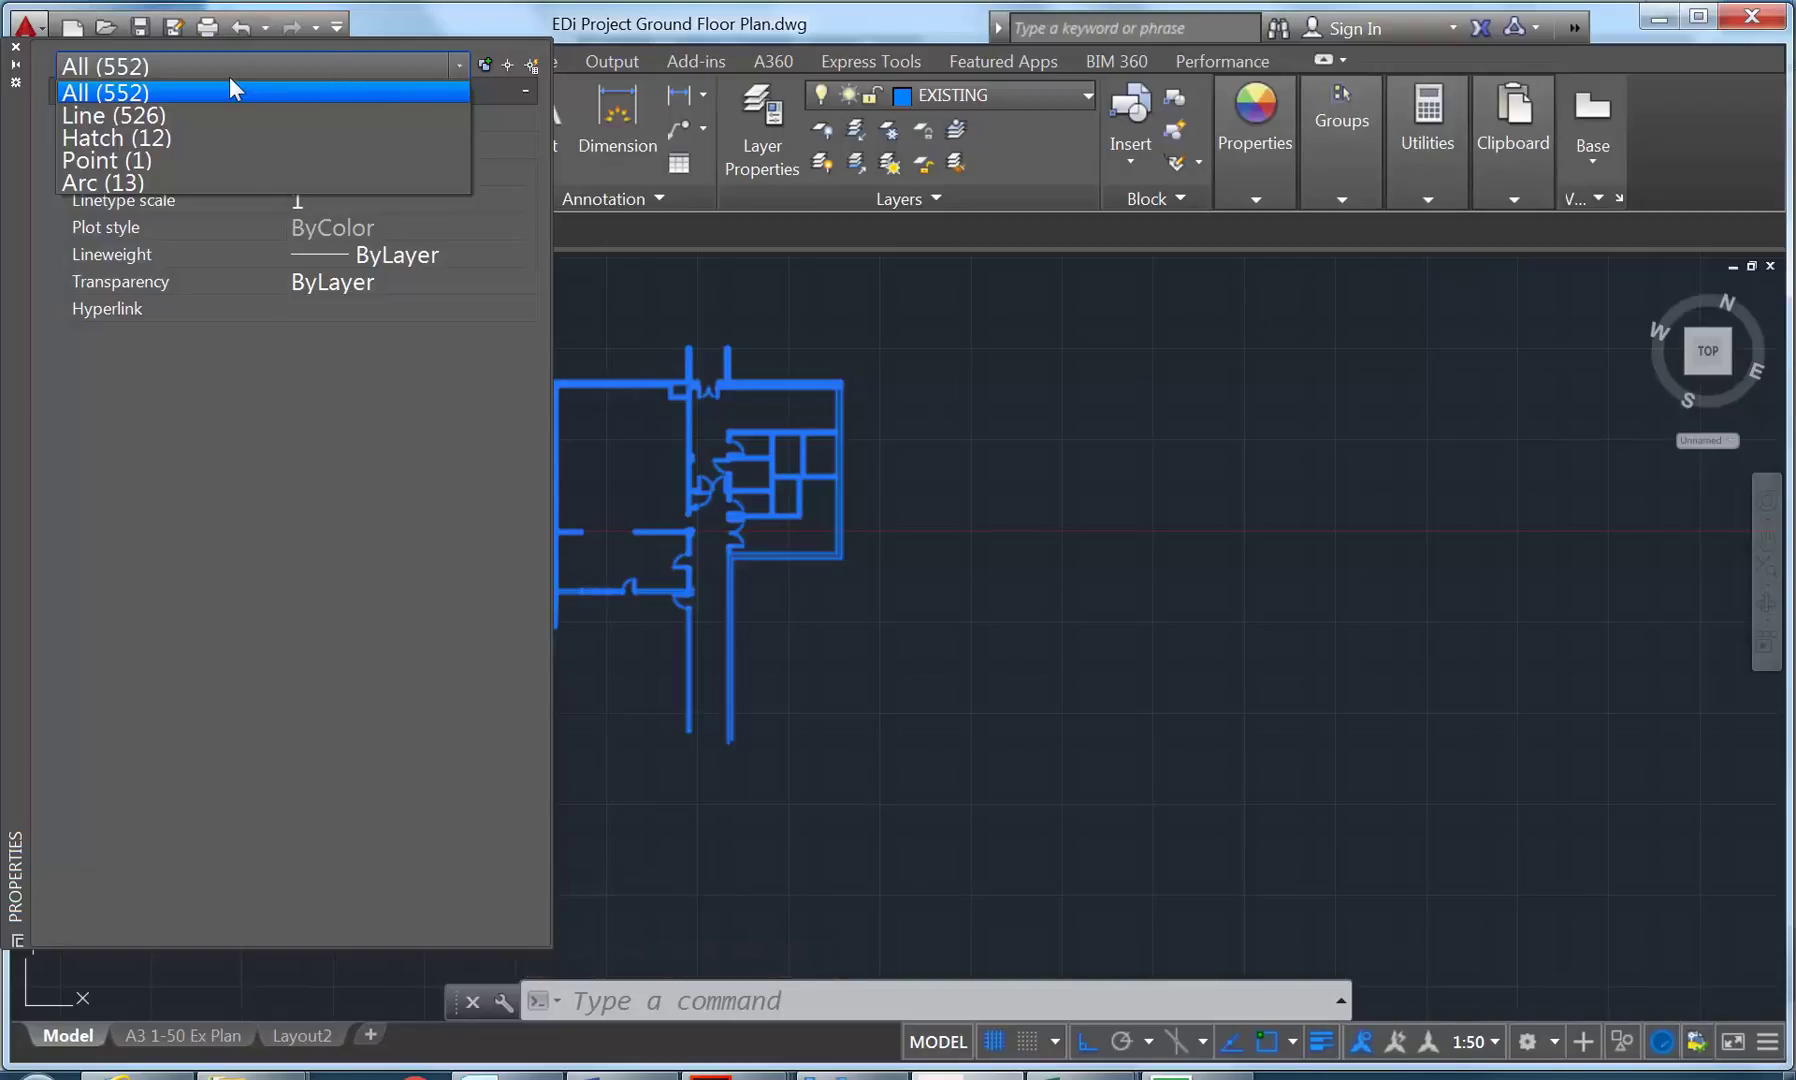
click(133, 133)
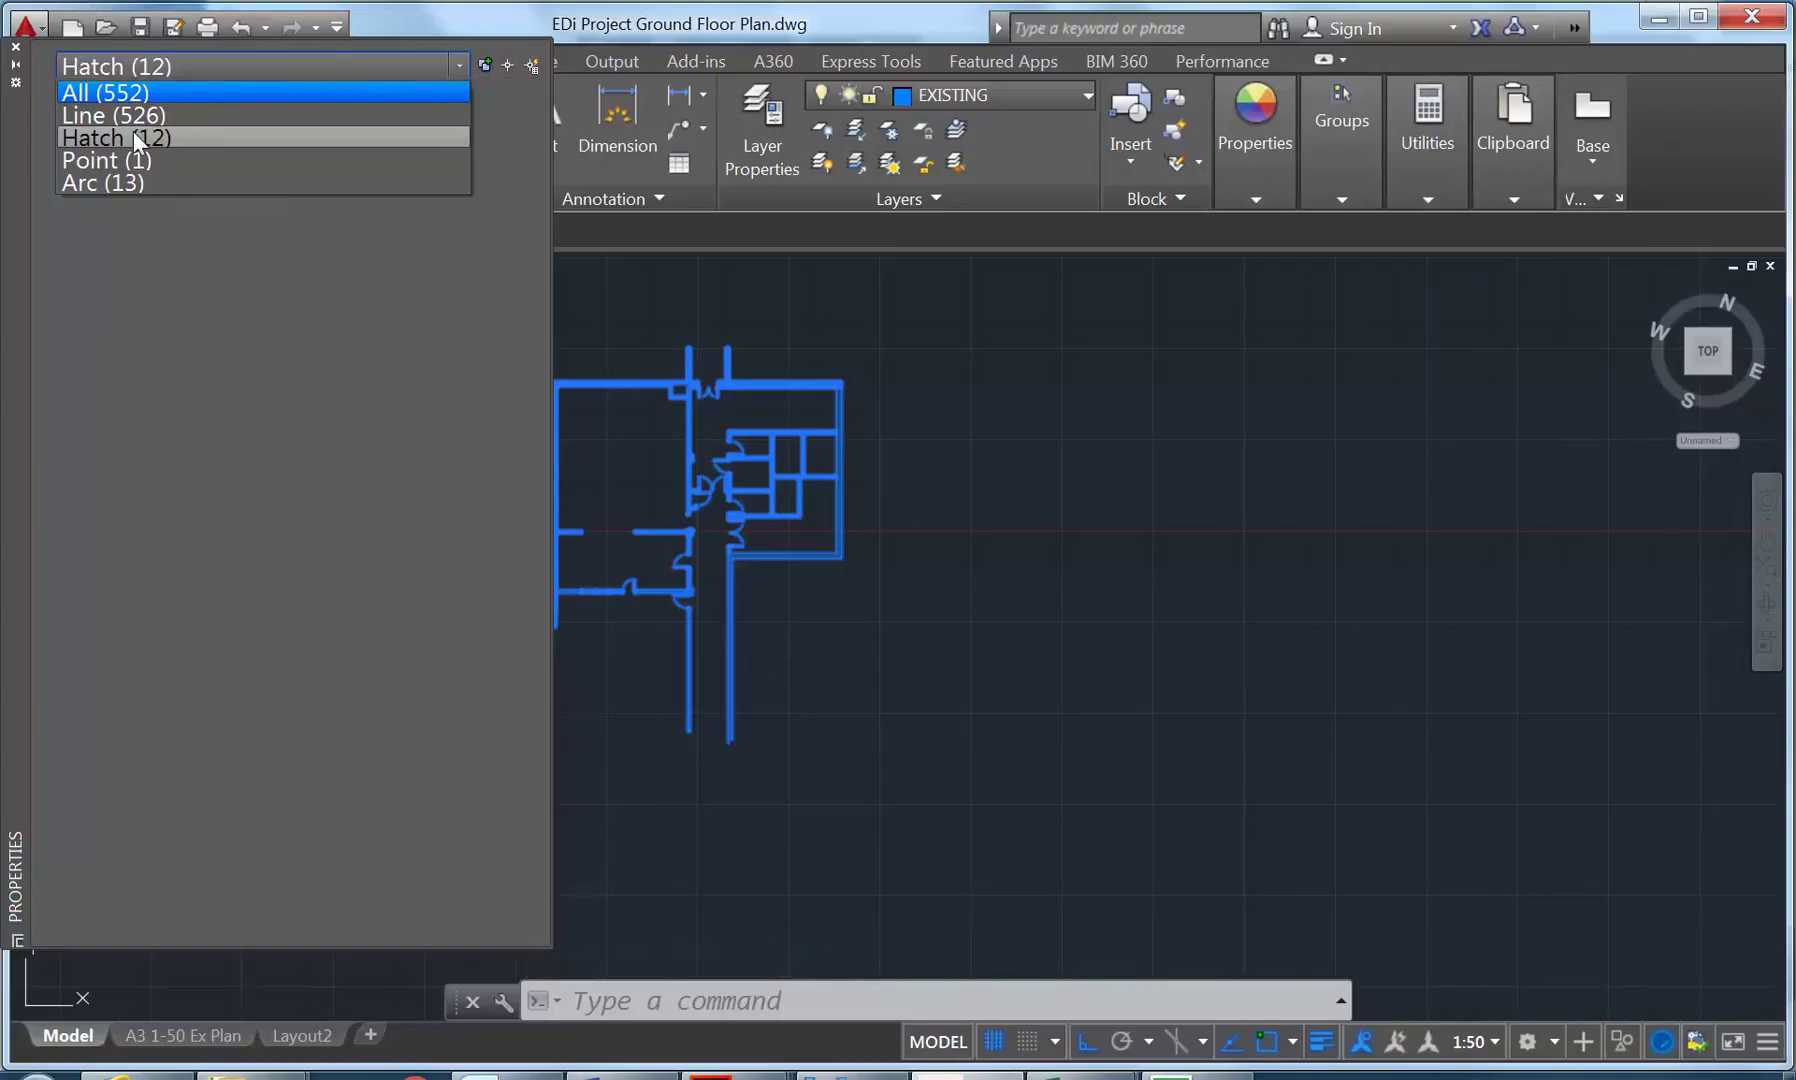
click(133, 137)
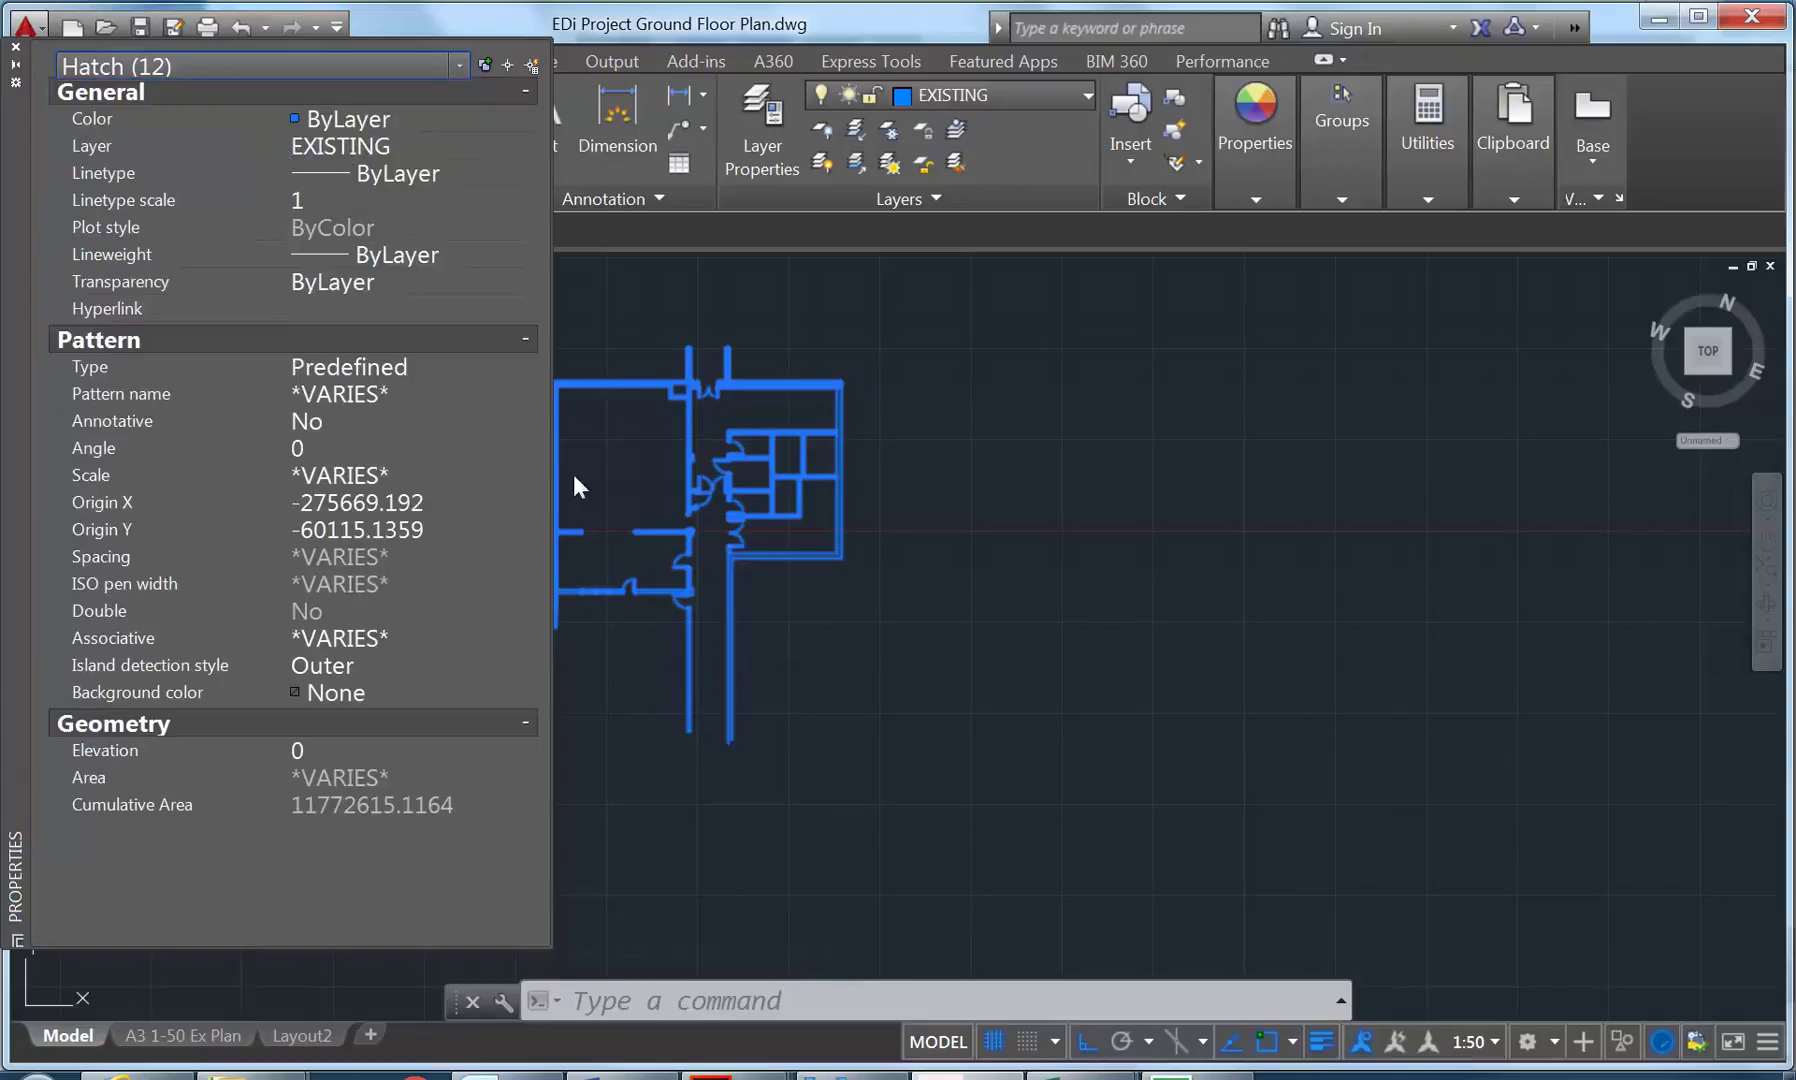
Quick Select the current selection by Object type Hatch, picking the 12 hatches.
click(531, 66)
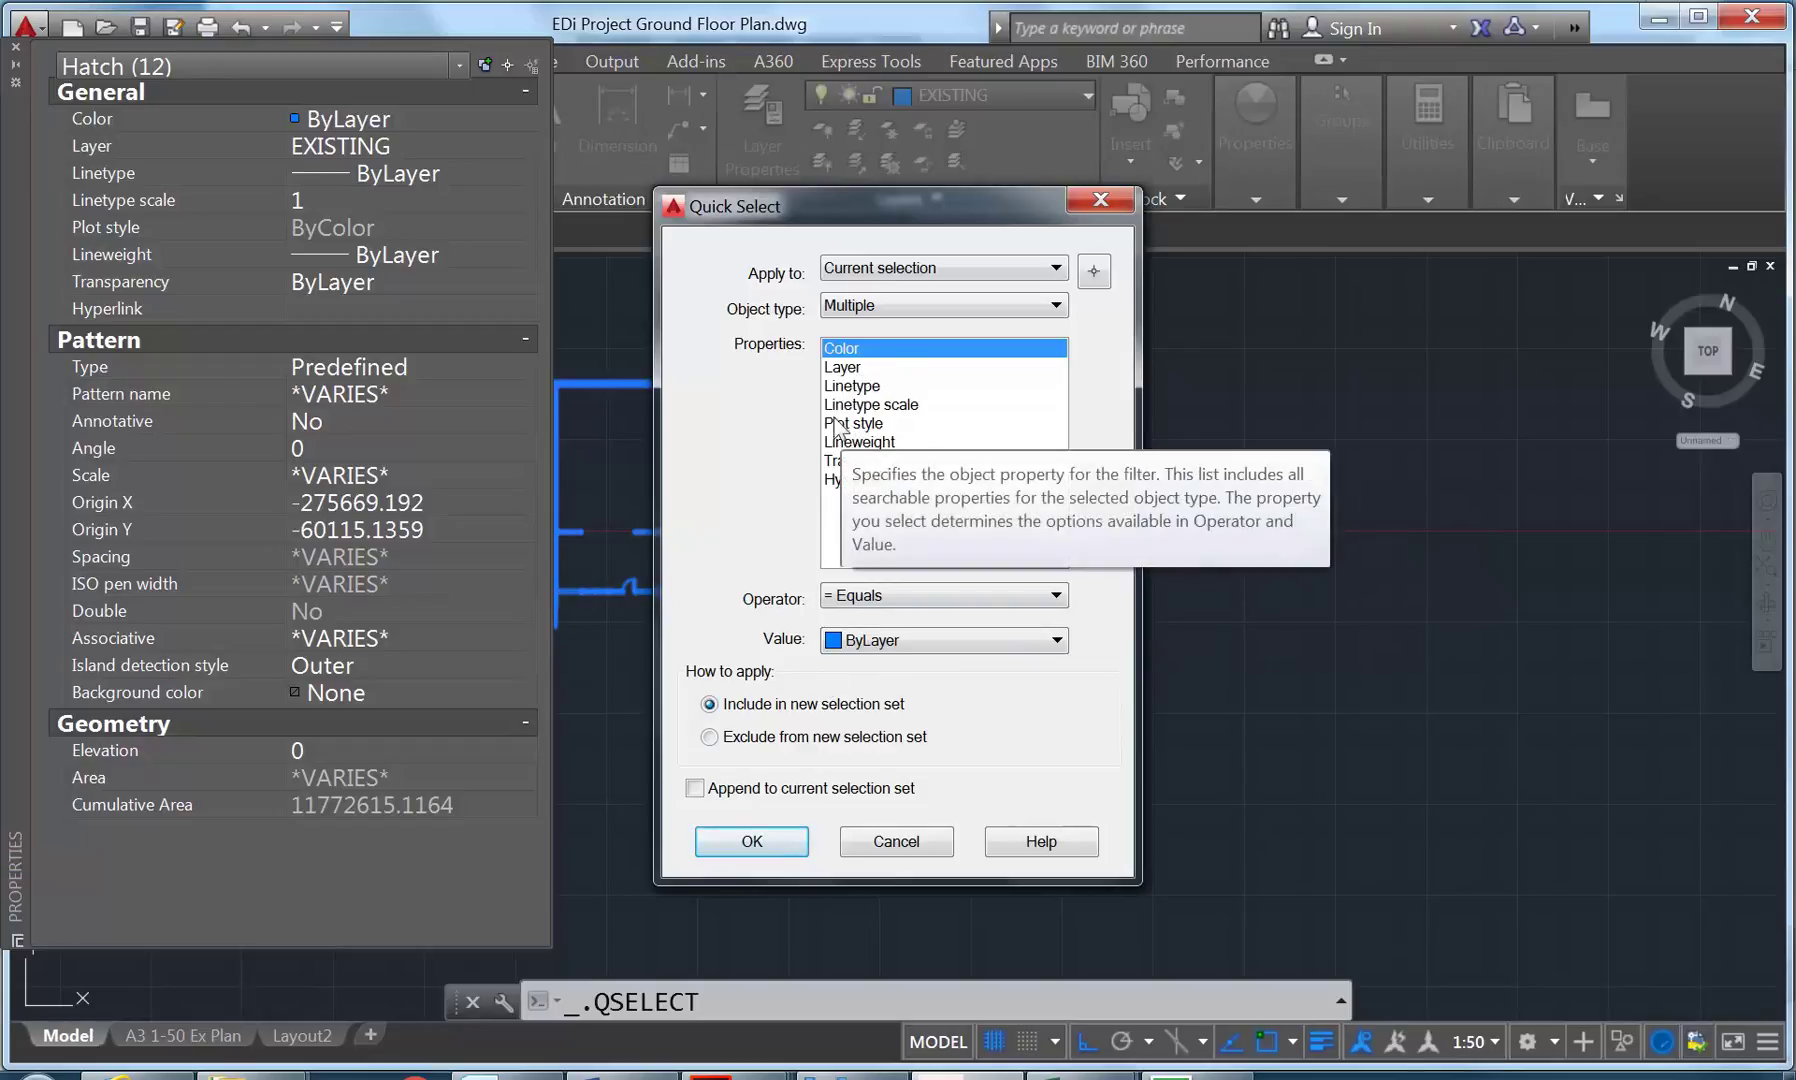
click(954, 268)
click(954, 292)
click(963, 302)
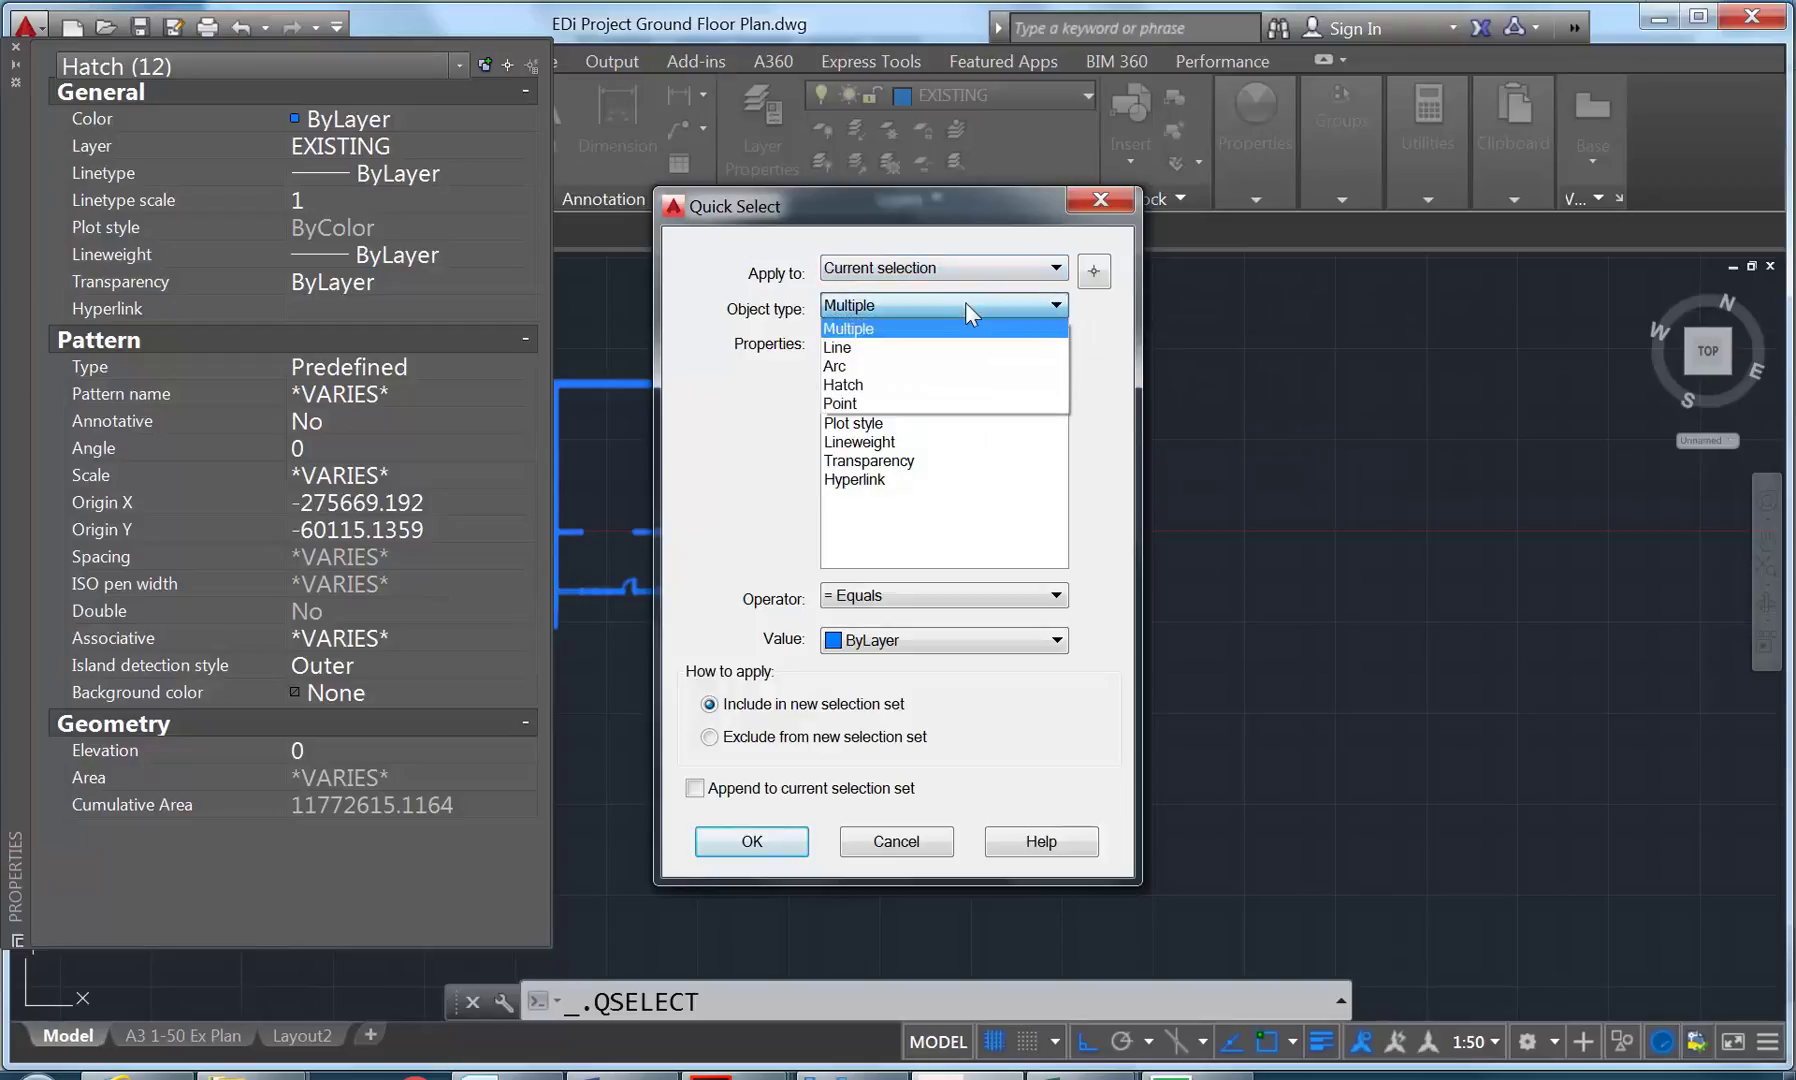
click(868, 390)
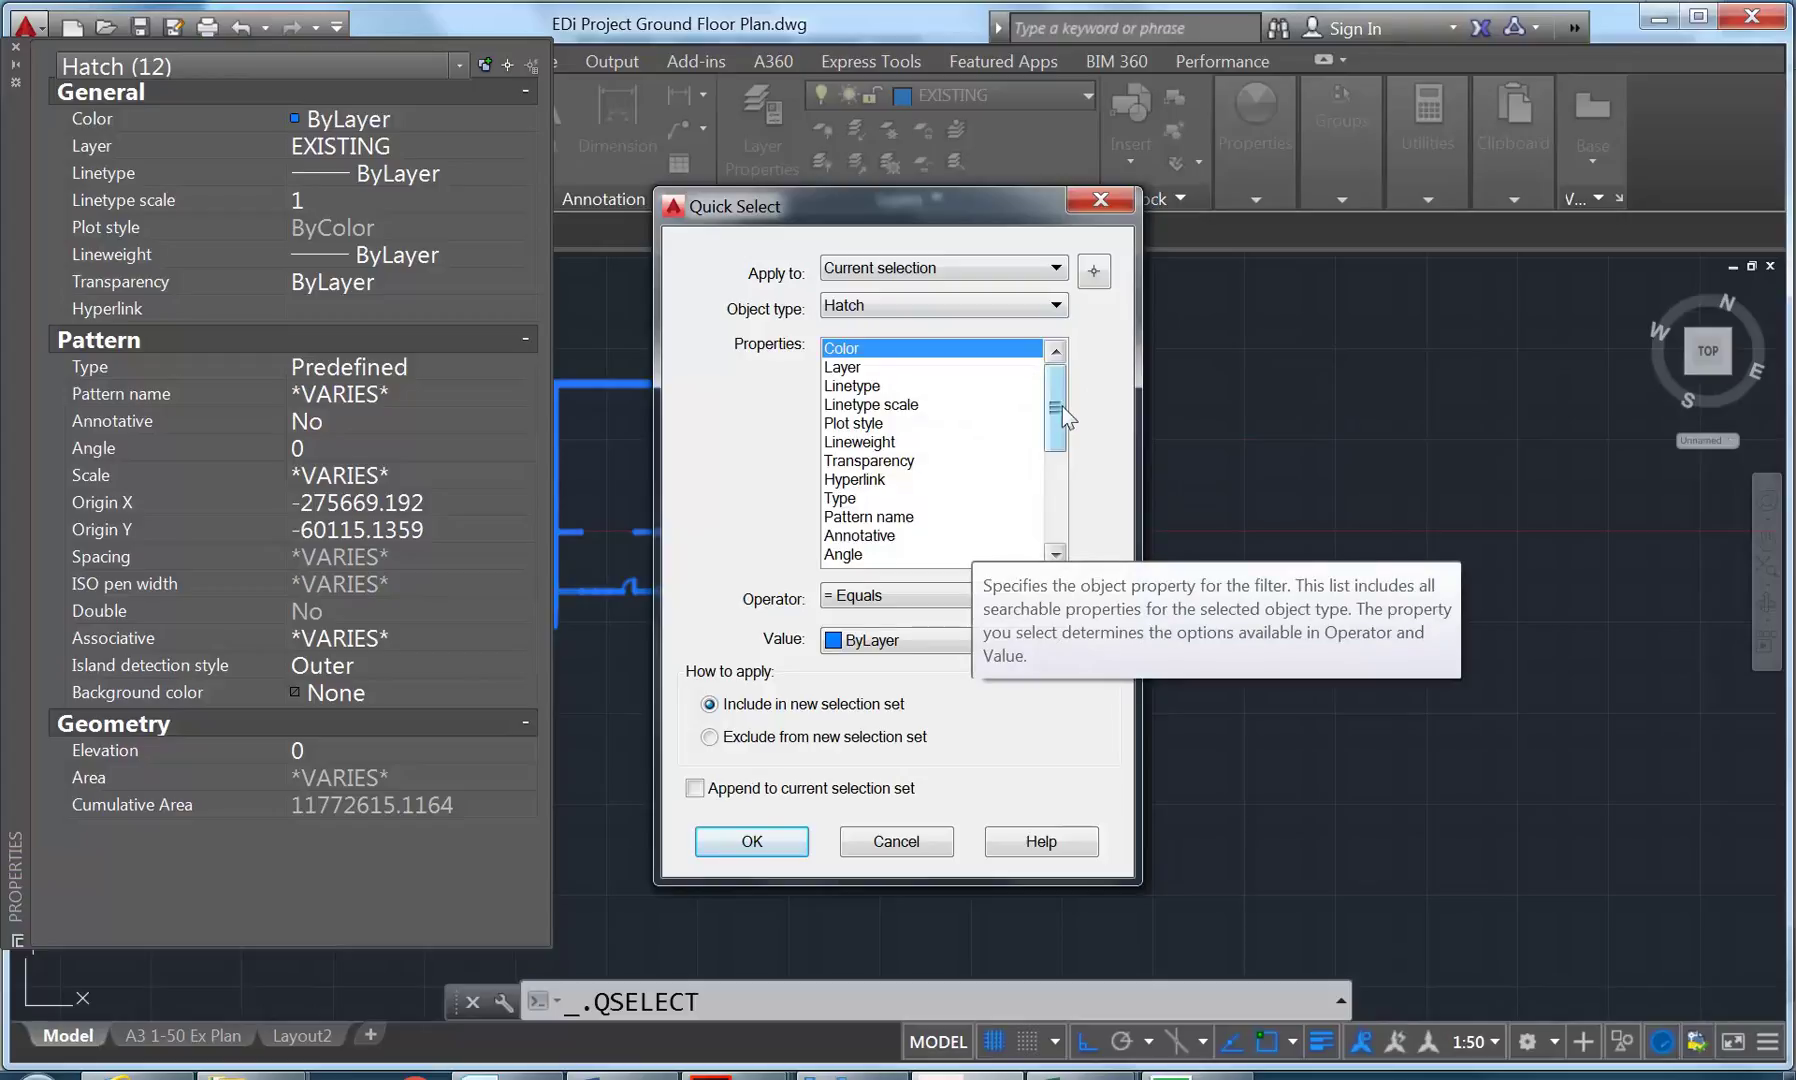
click(751, 842)
middle_drag(630, 475, 820, 512)
Change the 12 selected wall hatches to the SOLID pattern and deselect them.
scroll(803, 508, up, 4)
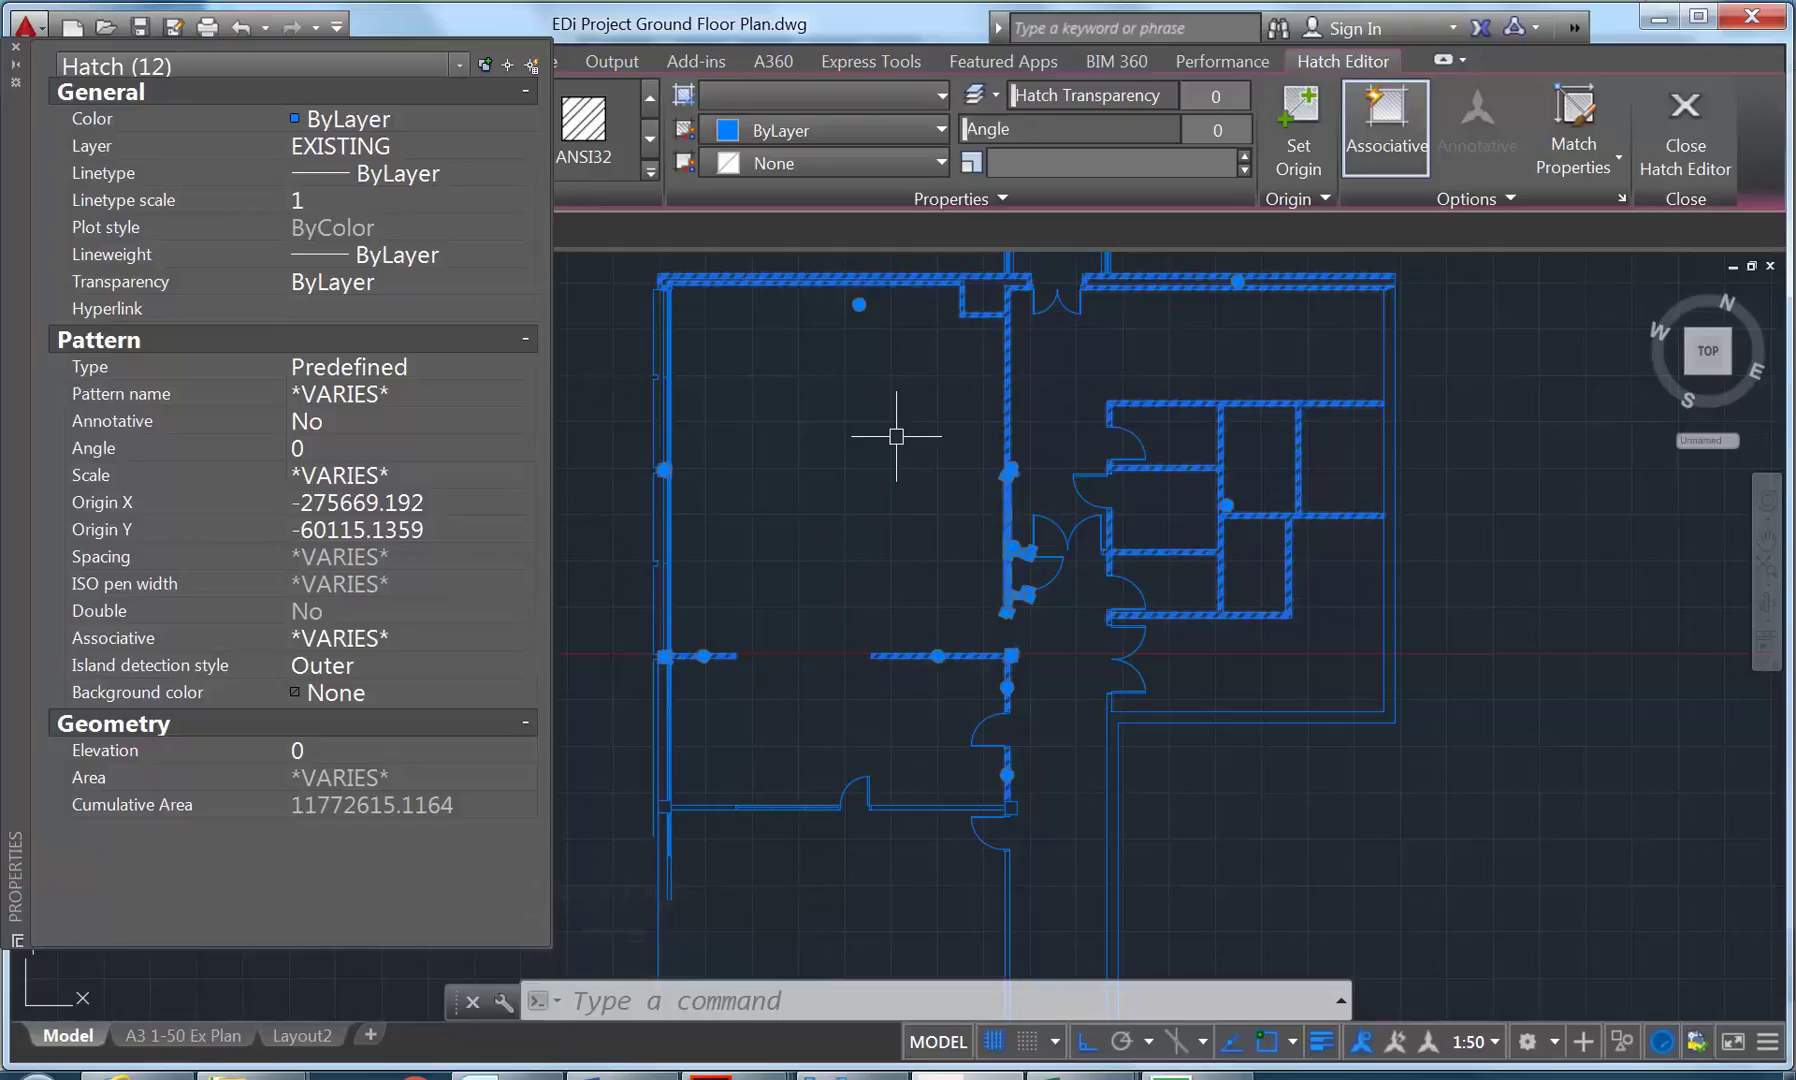
right_click(846, 421)
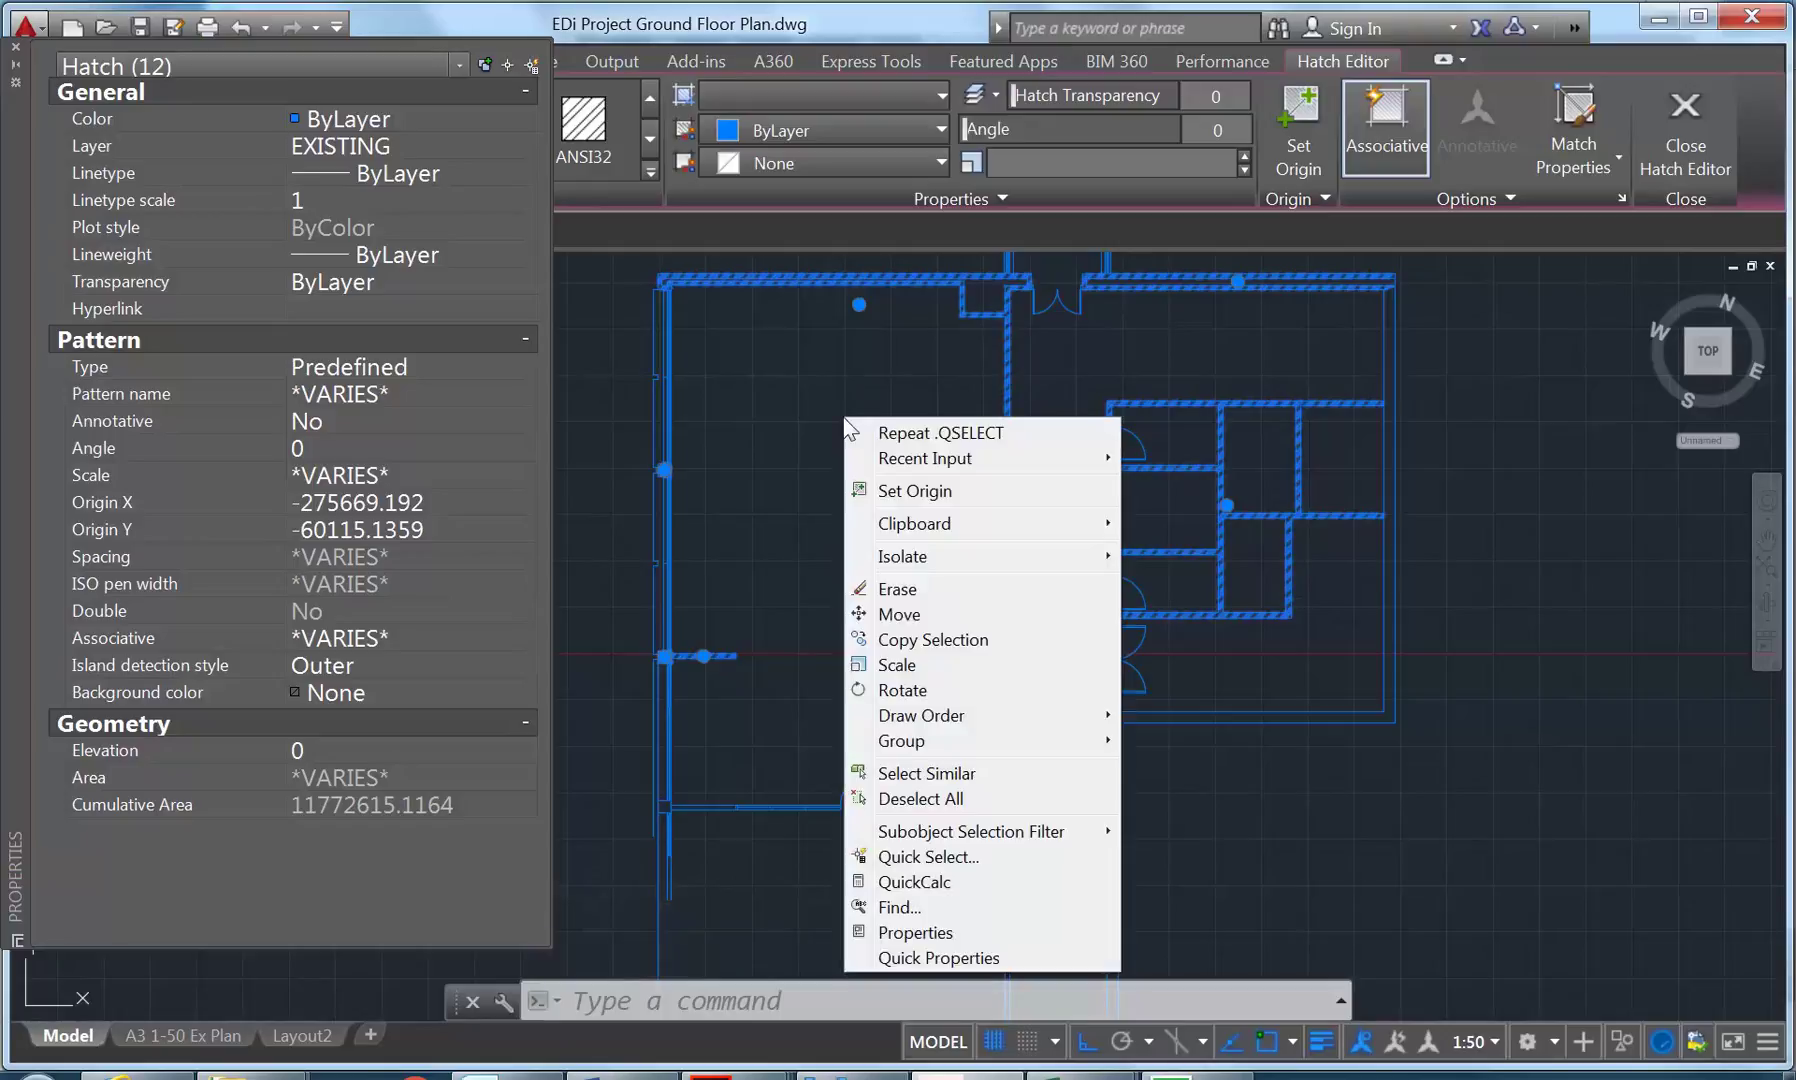
click(14, 48)
click(274, 134)
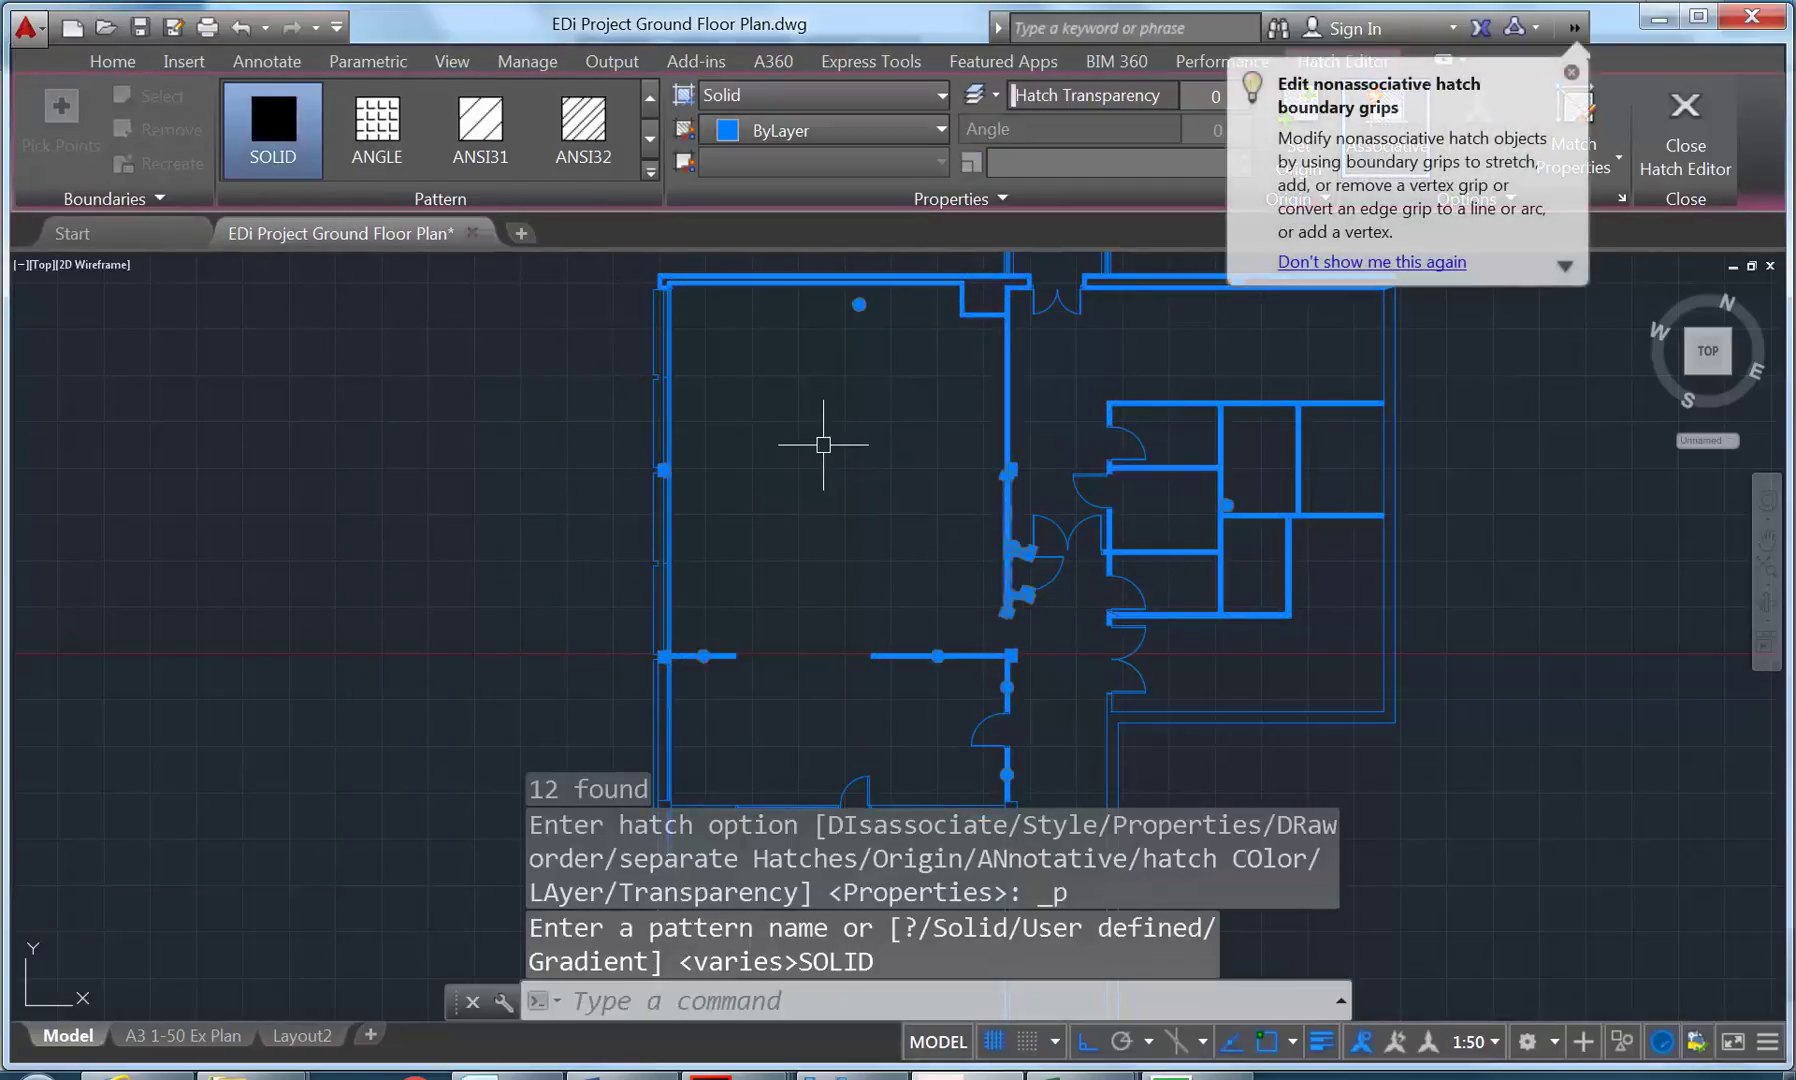
key(Escape)
key(Escape)
scroll(975, 611, up, 4)
middle_drag(975, 611, 722, 542)
scroll(724, 544, up, 2)
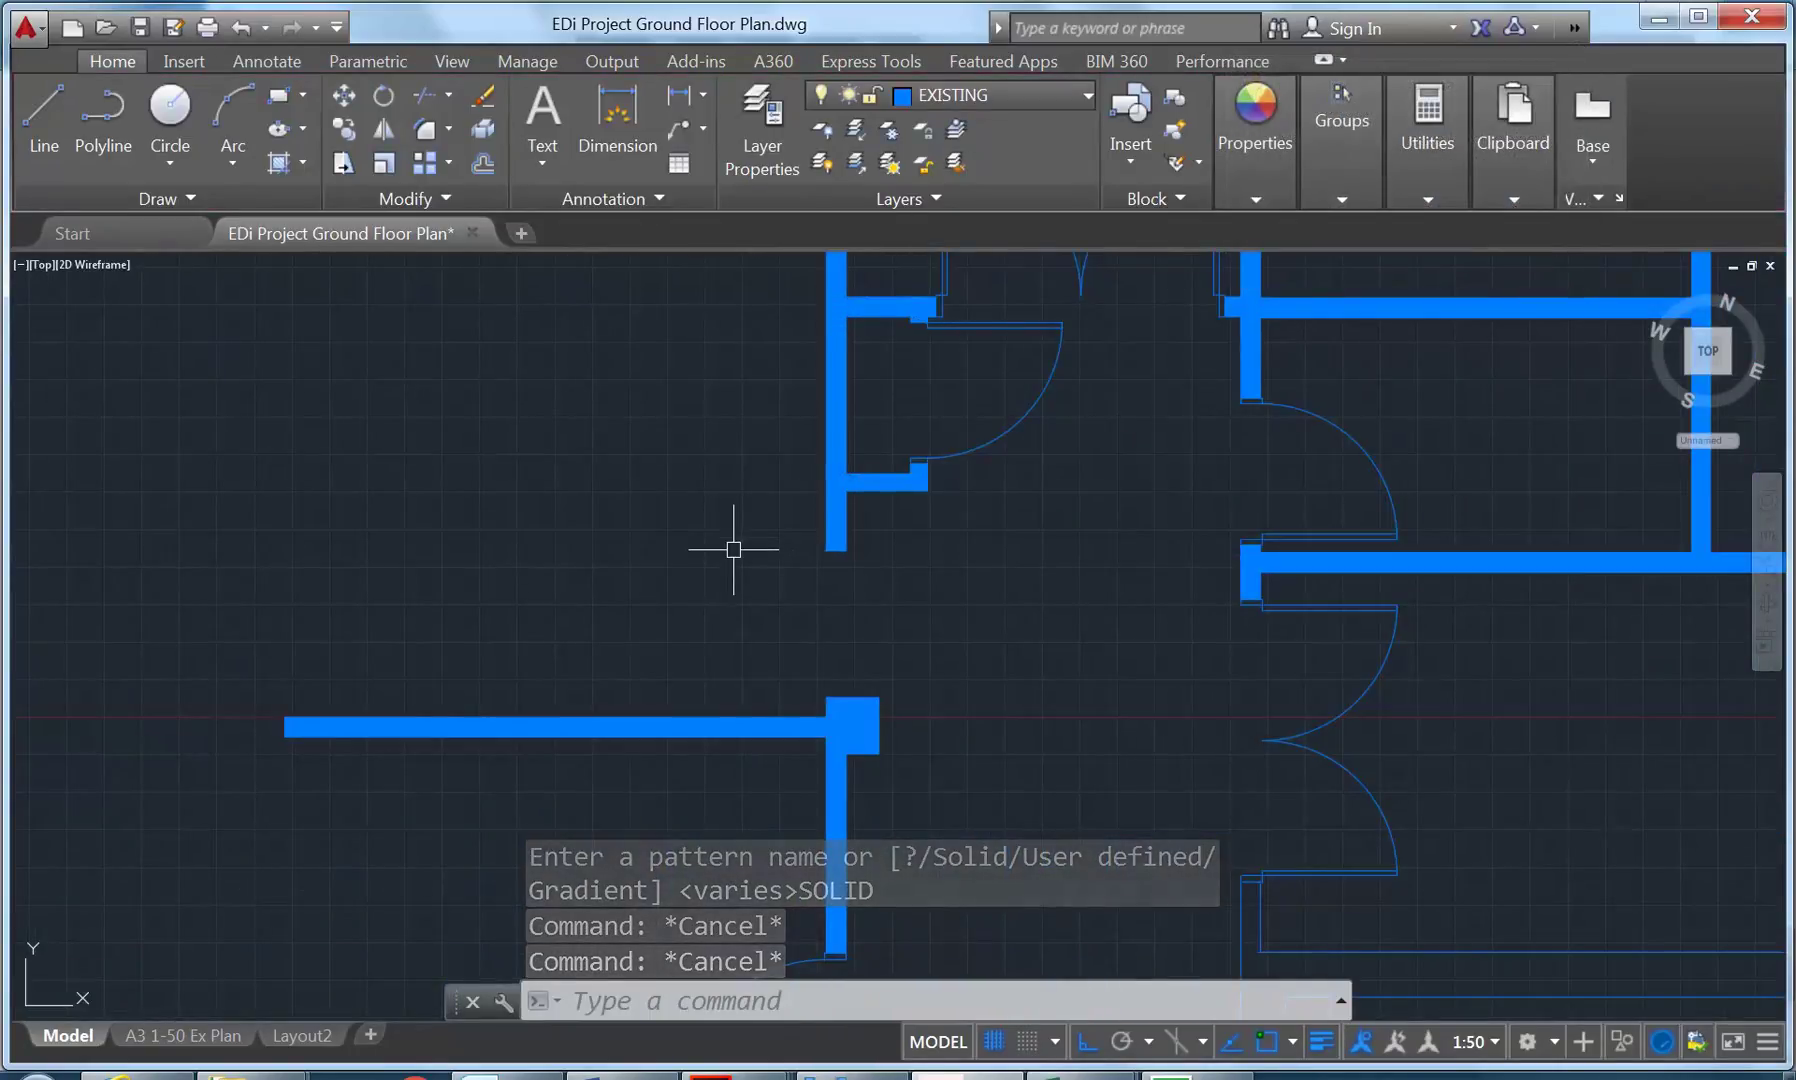
scroll(725, 543, down, 5)
scroll(672, 560, up, 2)
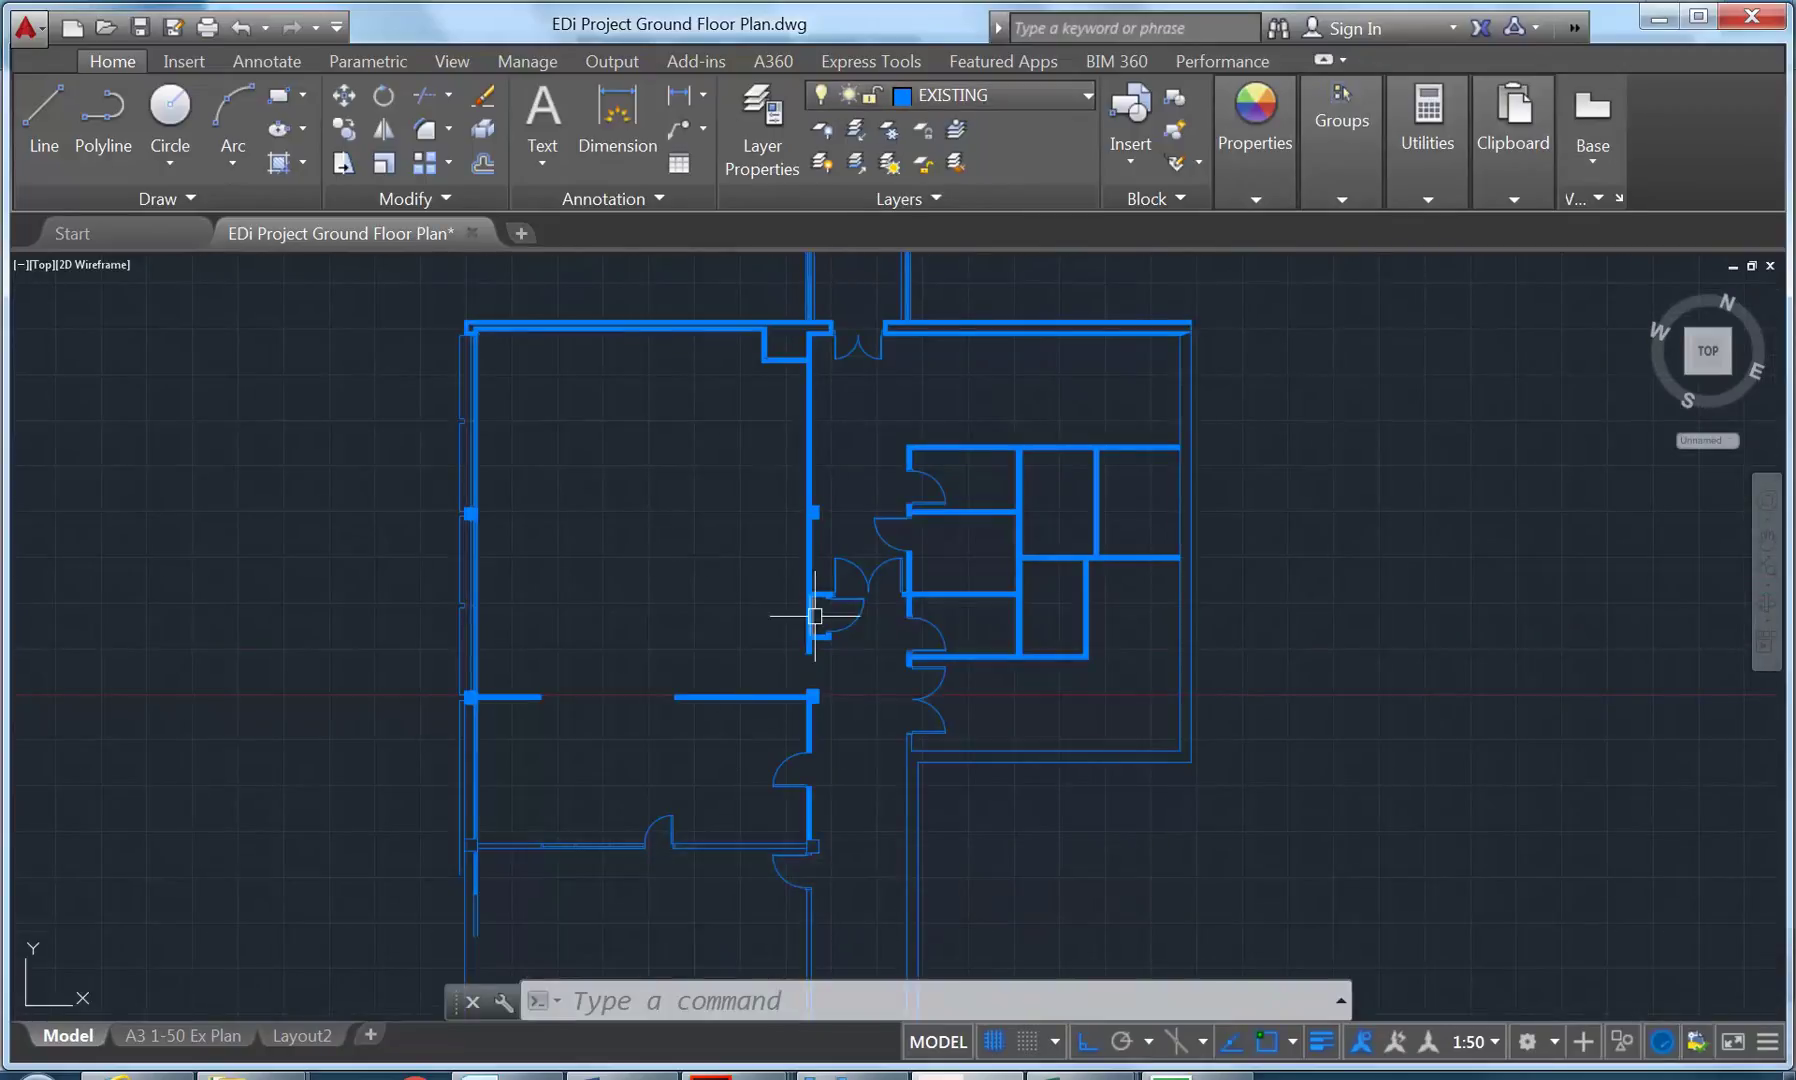
Turn the DEMOLITION layer back on.
click(1005, 91)
click(825, 632)
scroll(640, 510, up, 4)
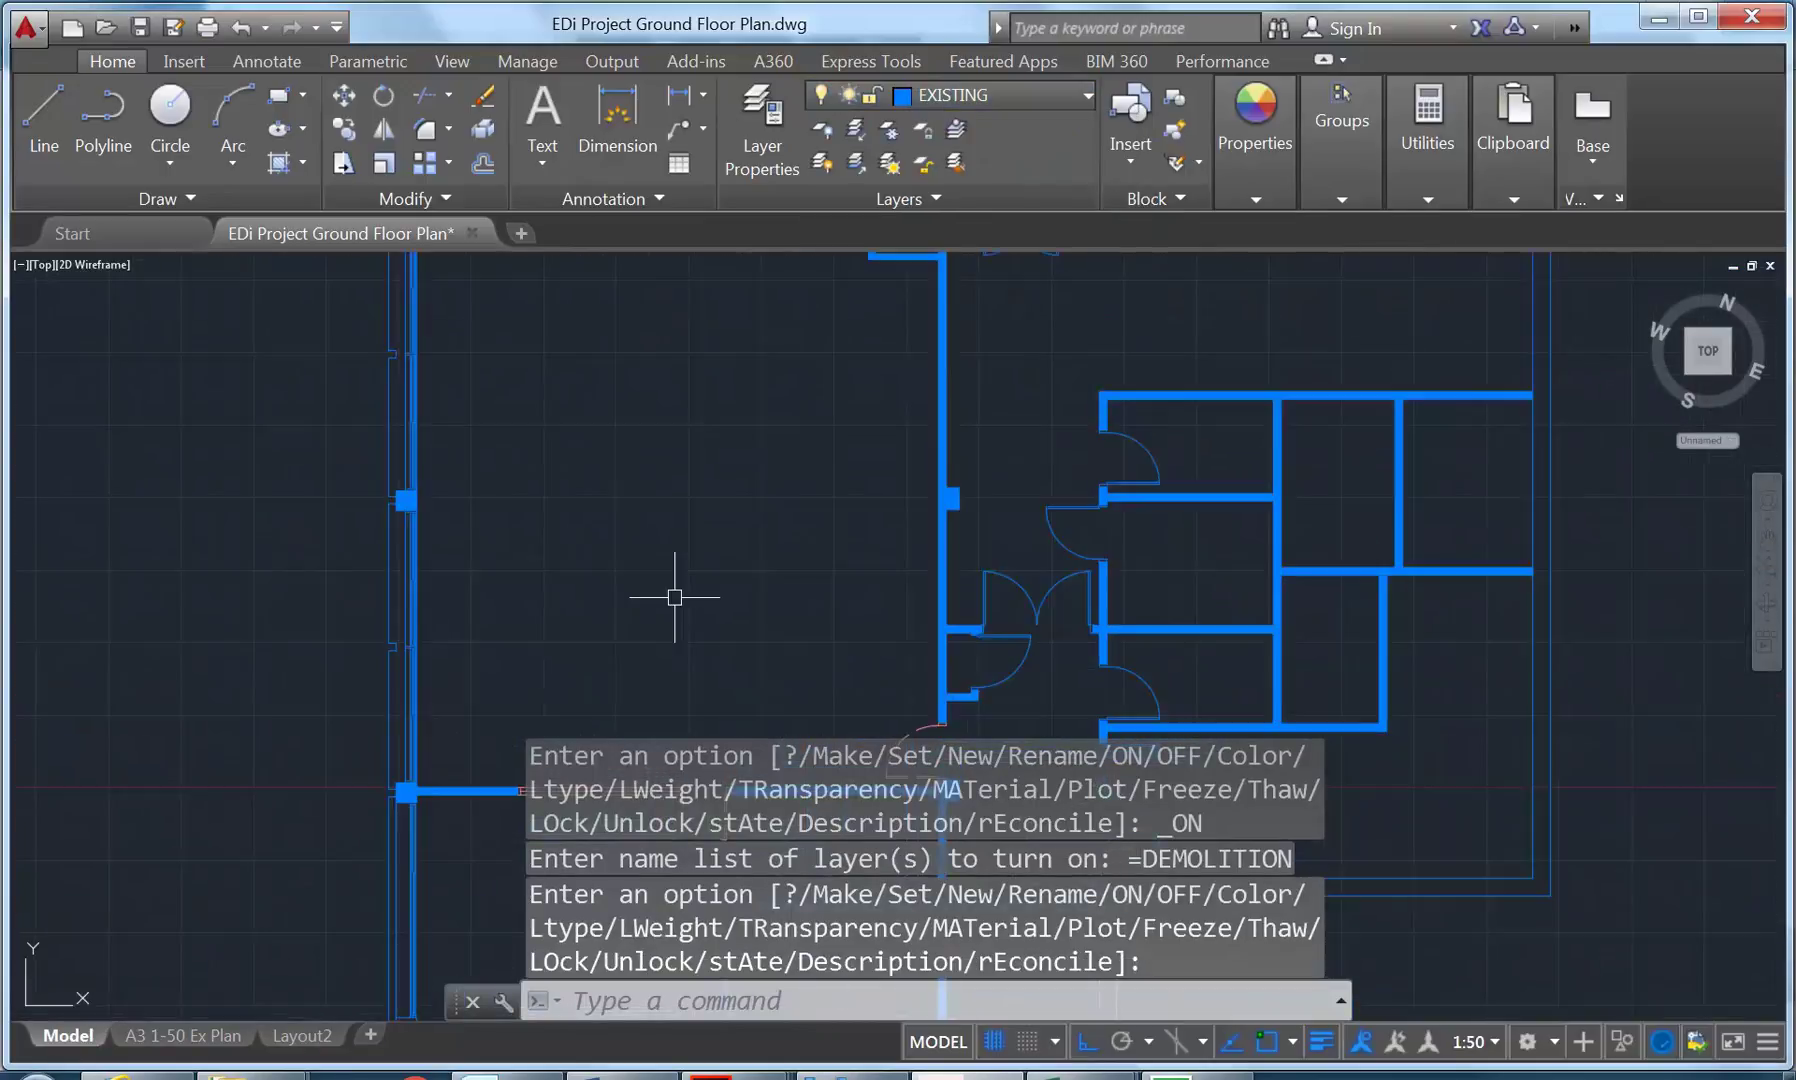
scroll(677, 527, down, 4)
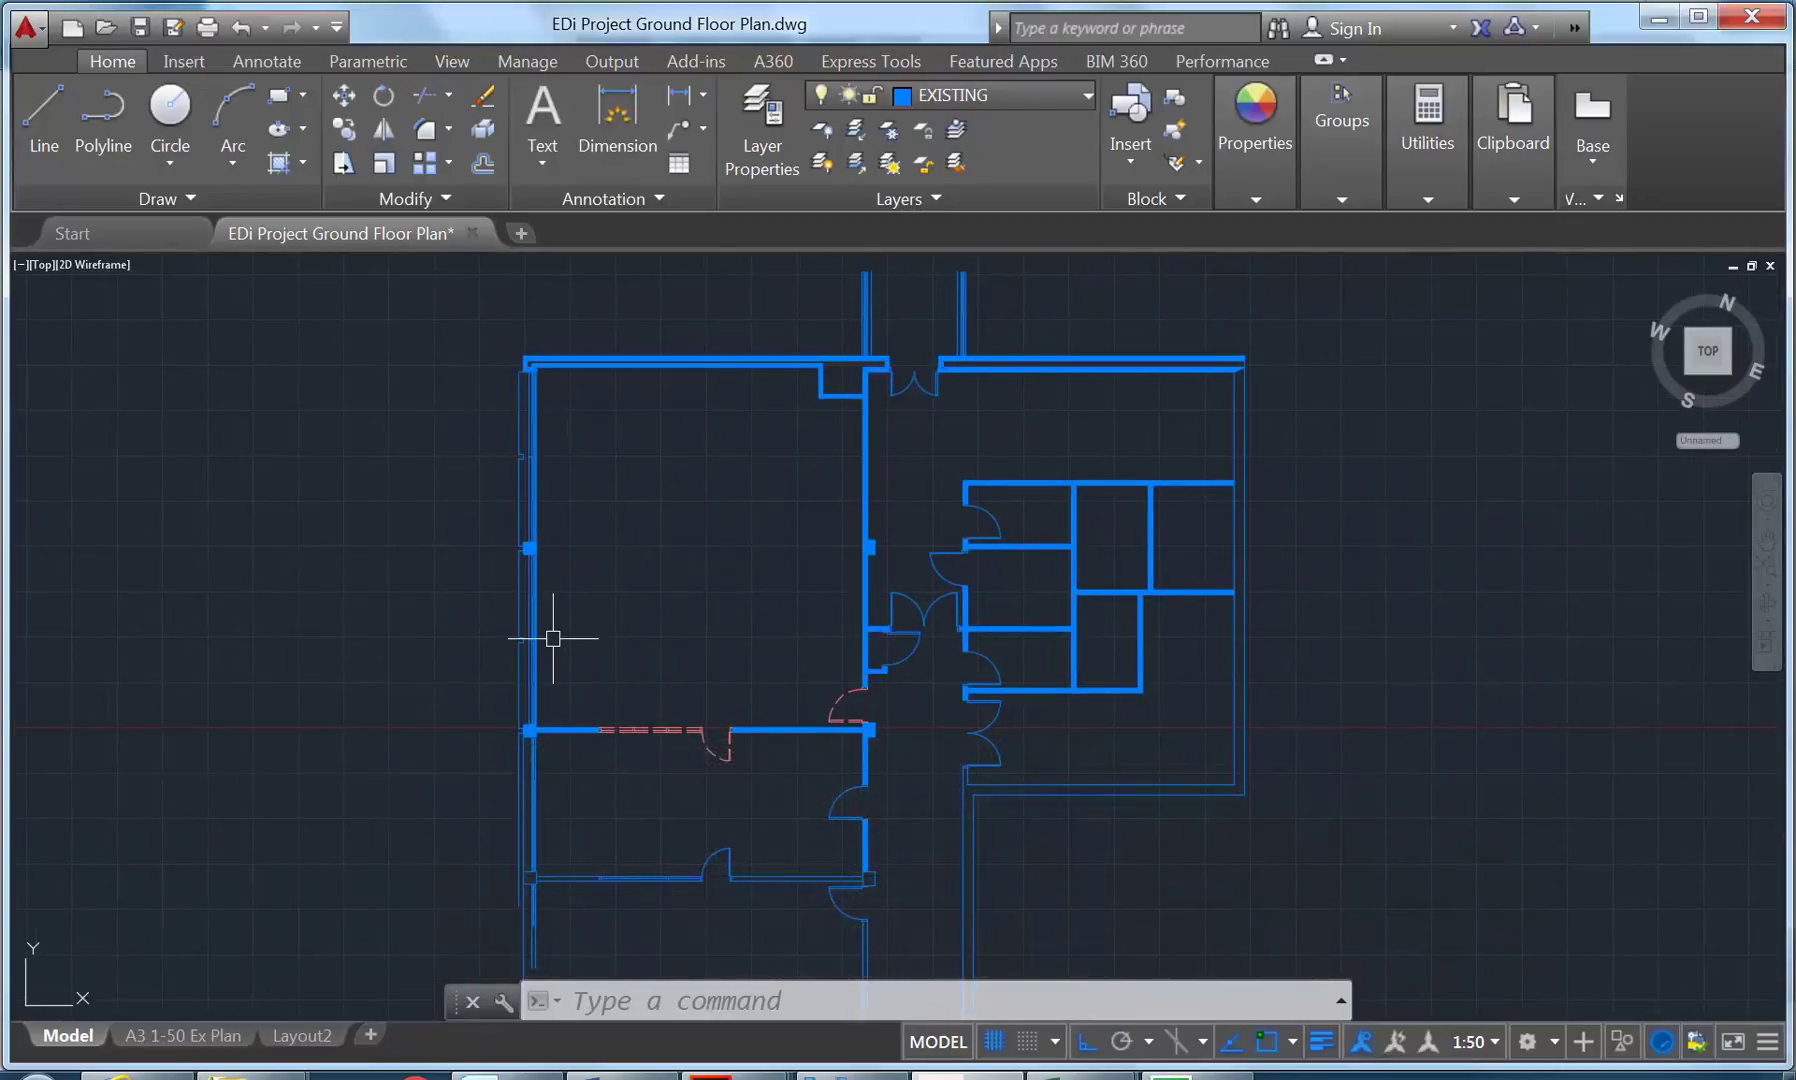
scroll(671, 596, up, 2)
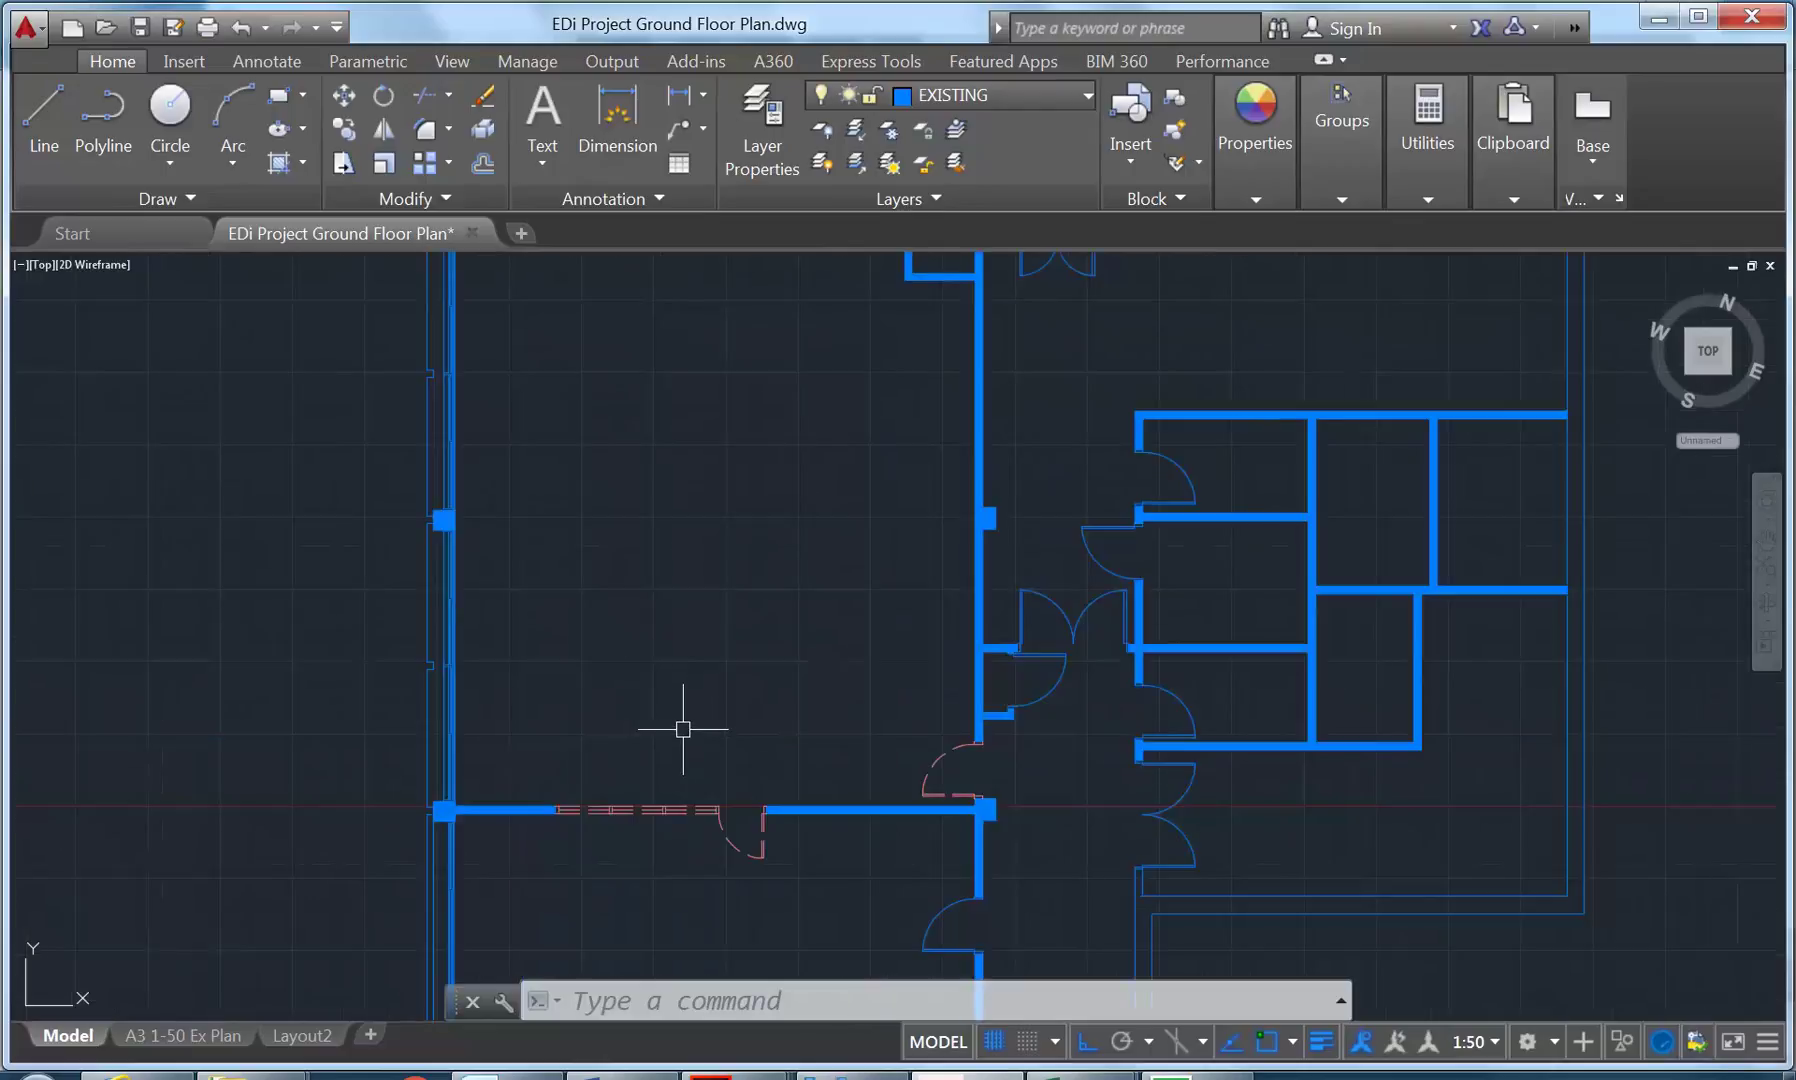
scroll(655, 630, down, 2)
scroll(665, 675, up, 2)
scroll(667, 684, down, 1)
scroll(660, 700, up, 1)
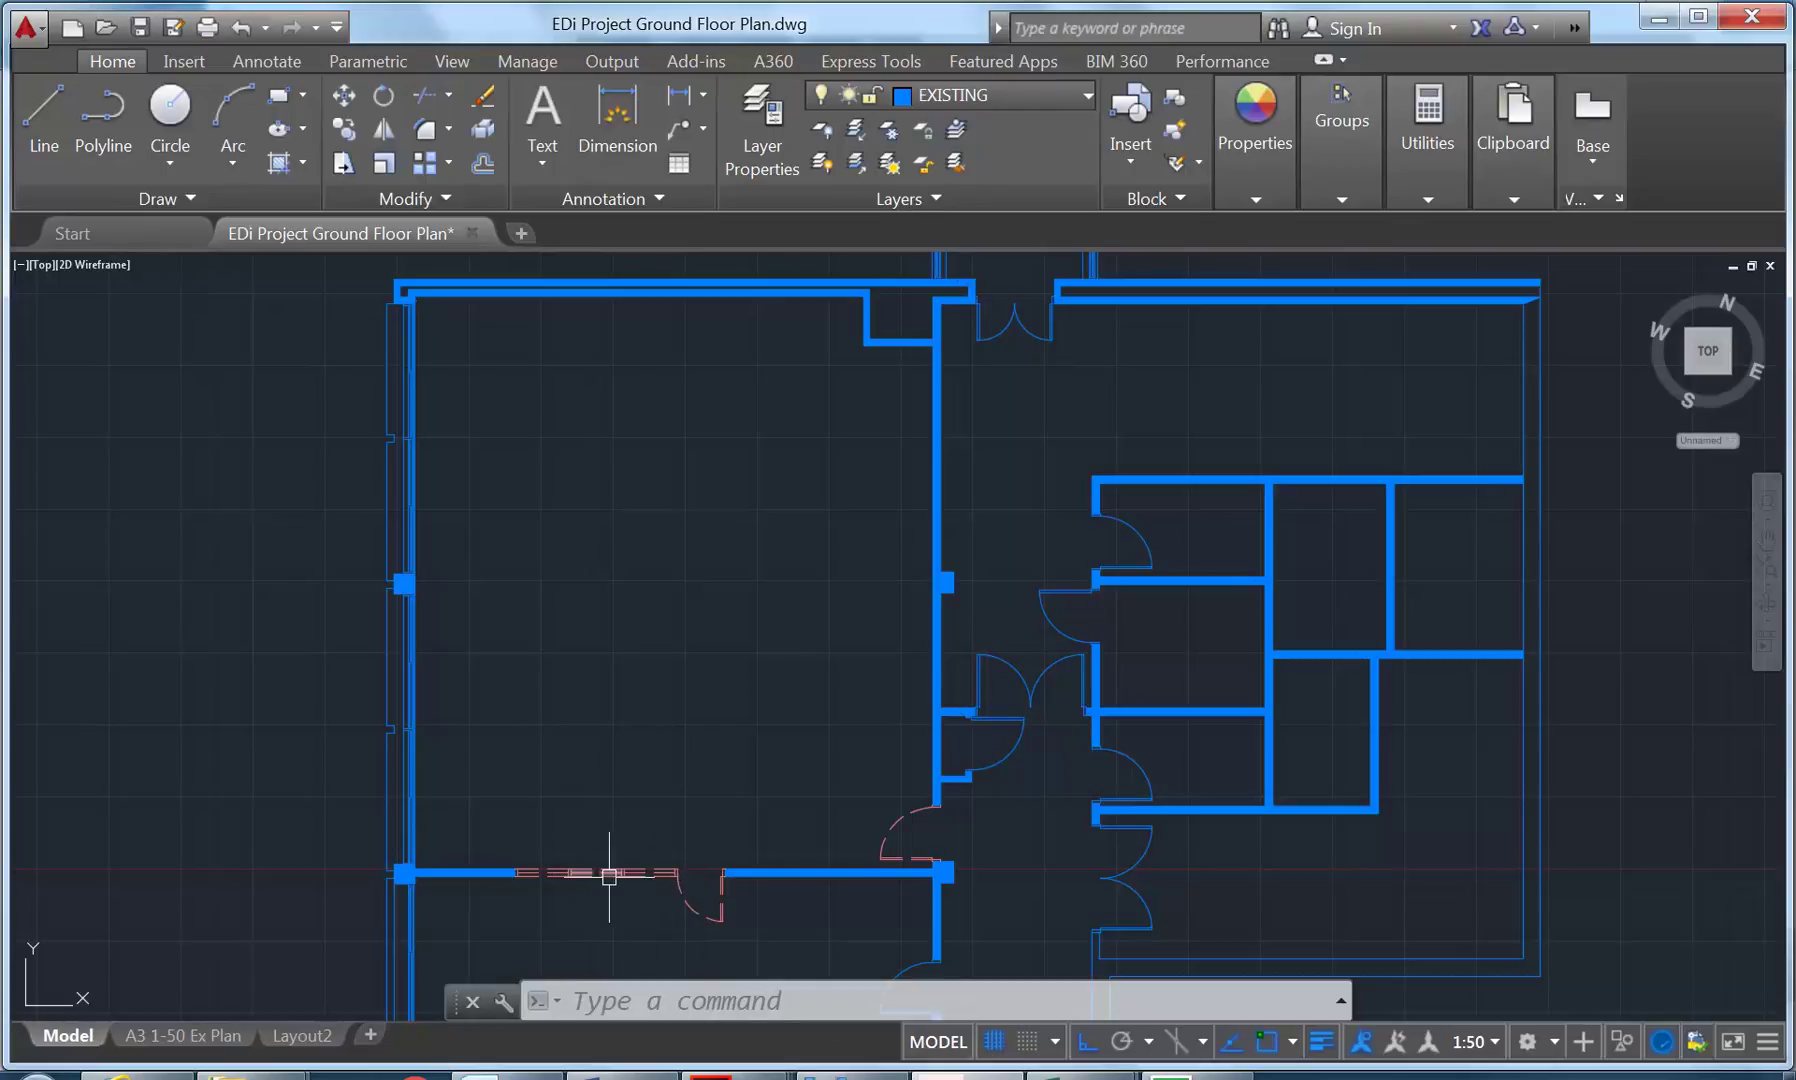
Copy the whole floor plan to its right, then switch to the A3 1-50 Ex Plan layout.
mouse_move(596, 873)
scroll(546, 715, down, 6)
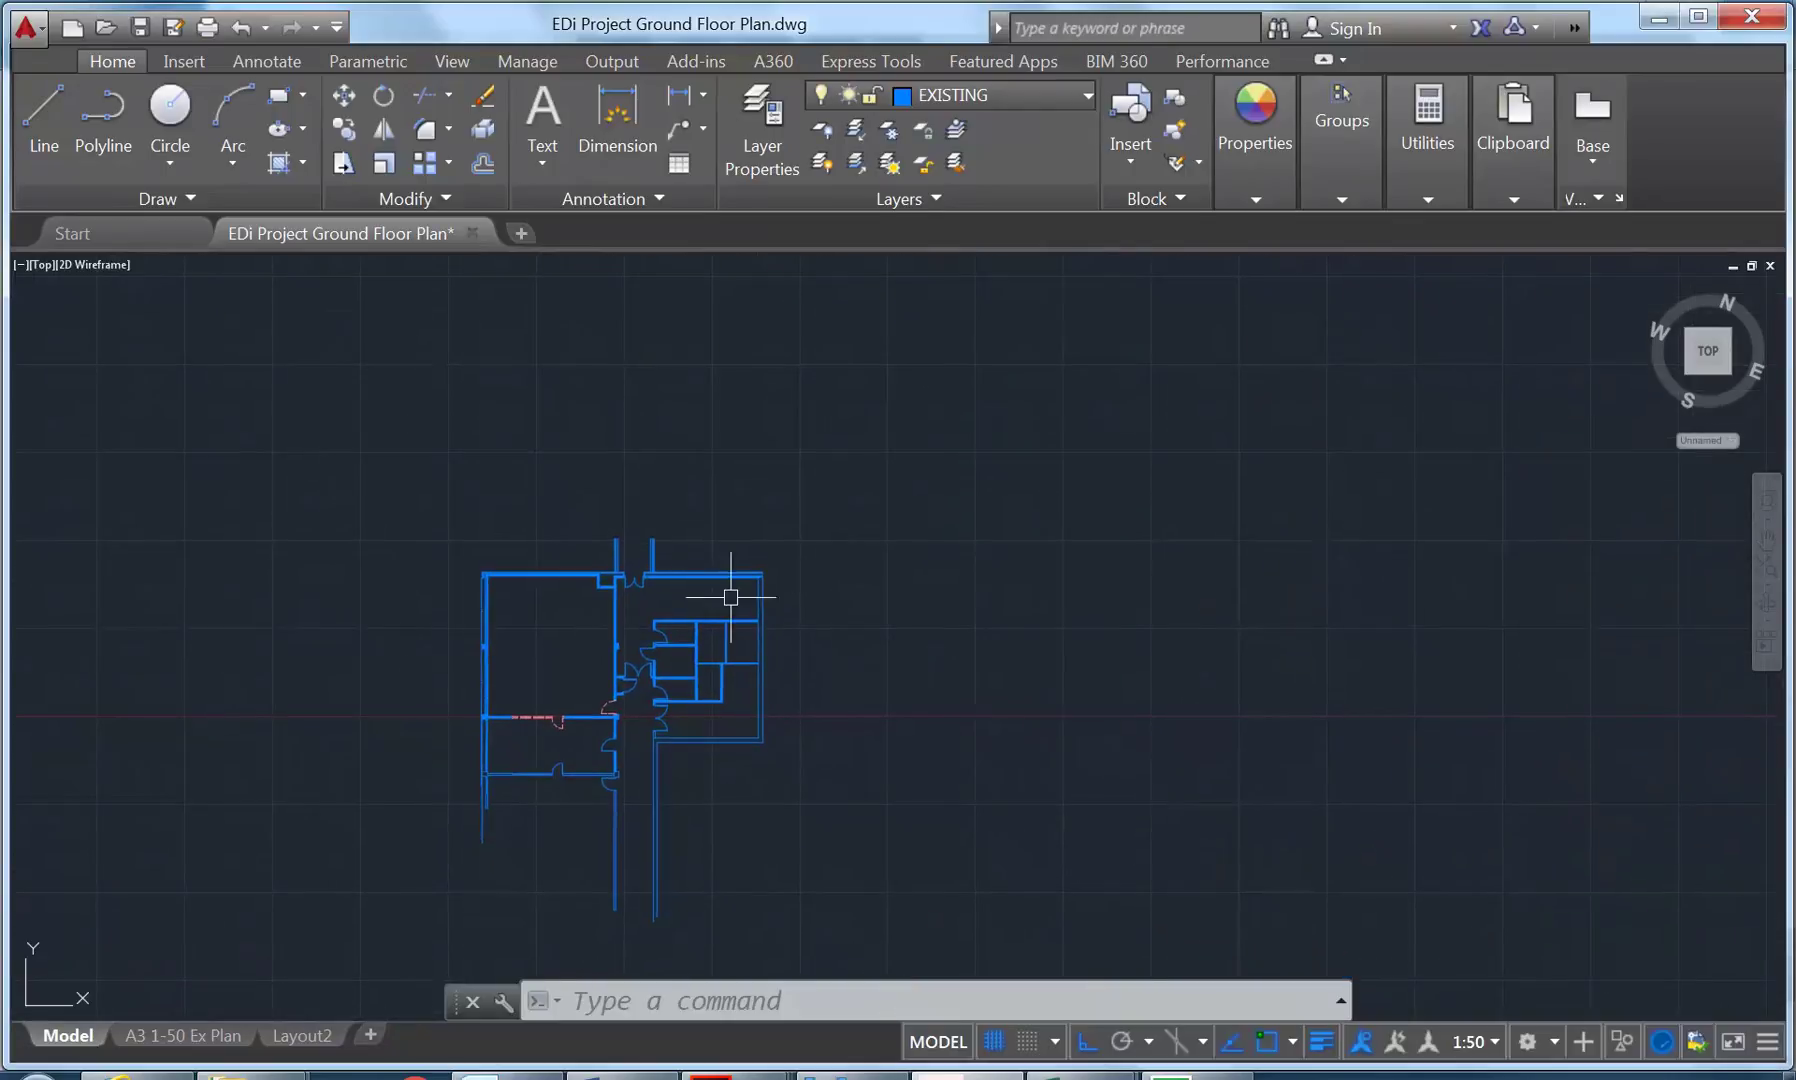
click(832, 454)
click(373, 913)
click(343, 128)
click(330, 695)
click(968, 695)
right_click(910, 525)
click(940, 537)
scroll(846, 577, down, 5)
scroll(929, 620, down, 2)
scroll(950, 600, up, 6)
scroll(777, 620, down, 6)
middle_drag(271, 638, 404, 638)
scroll(981, 645, up, 6)
click(183, 1035)
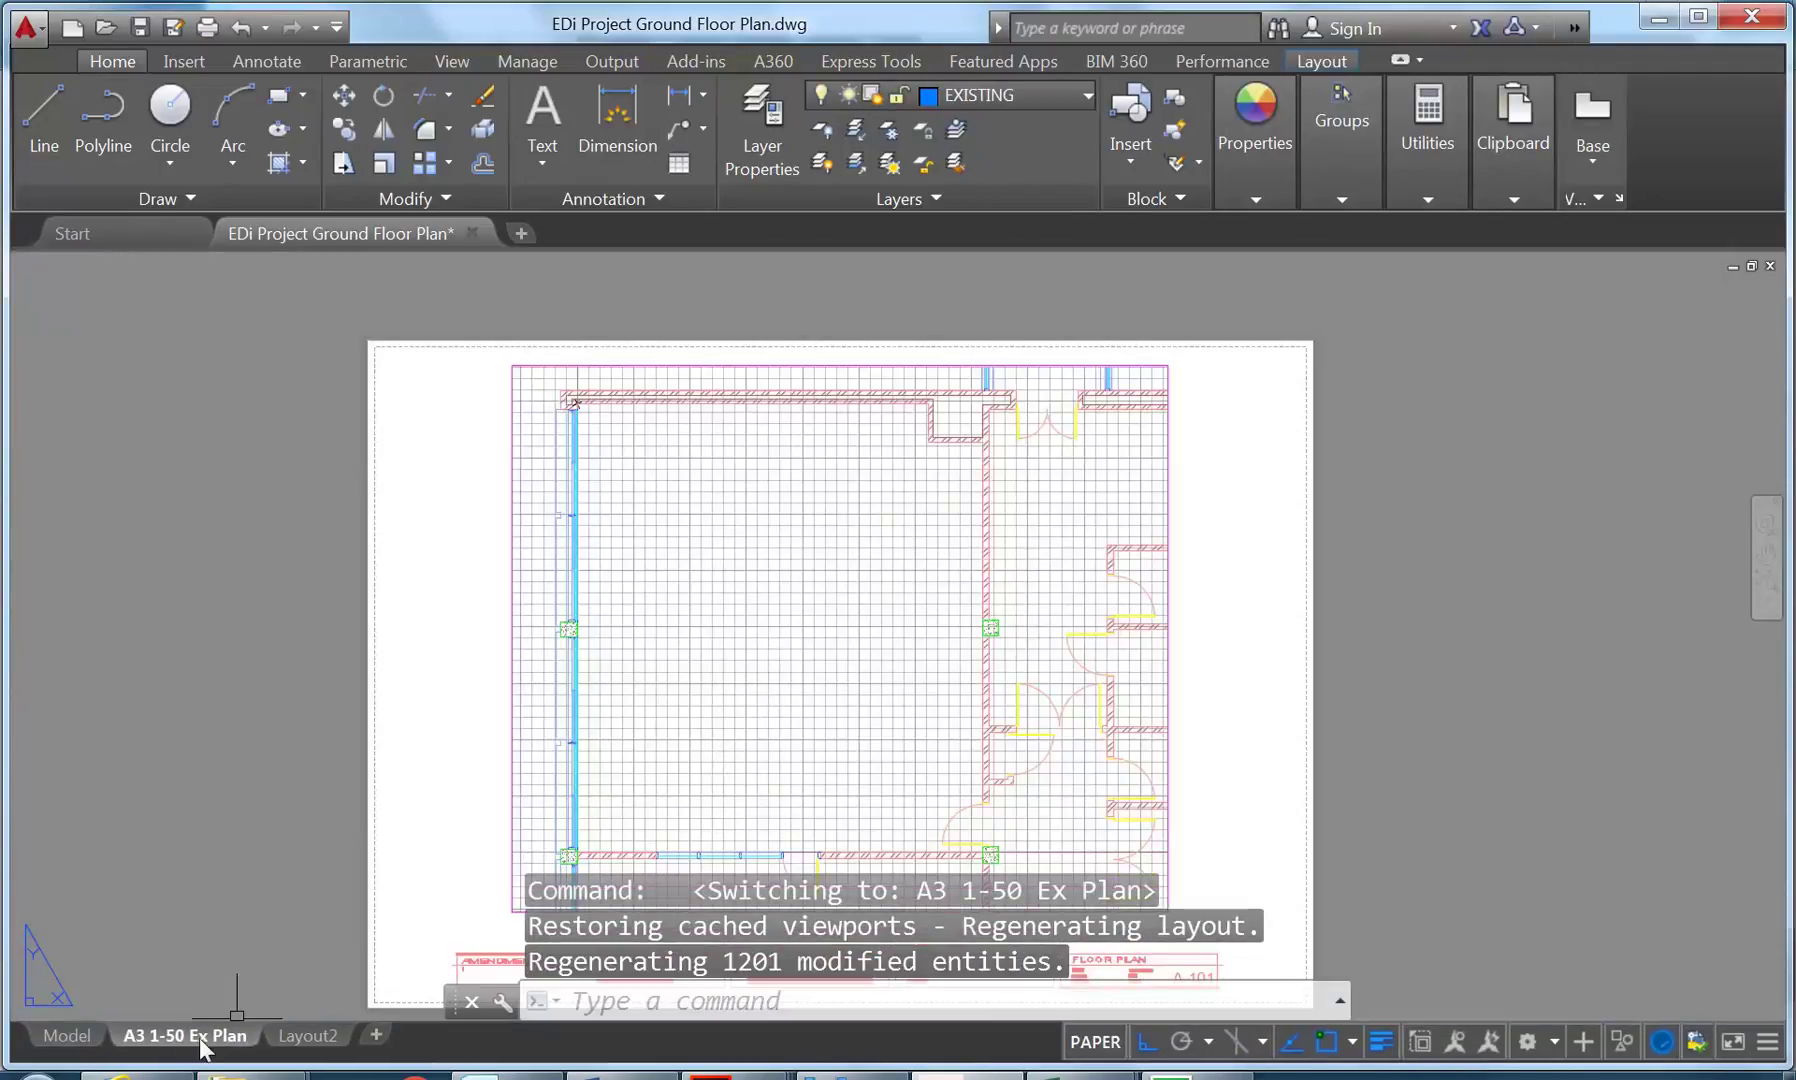
Duplicate the A3 1-50 Ex Plan layout before Layout2 and open the new A3 1-50 Ex Plan (2).
right_click(183, 1038)
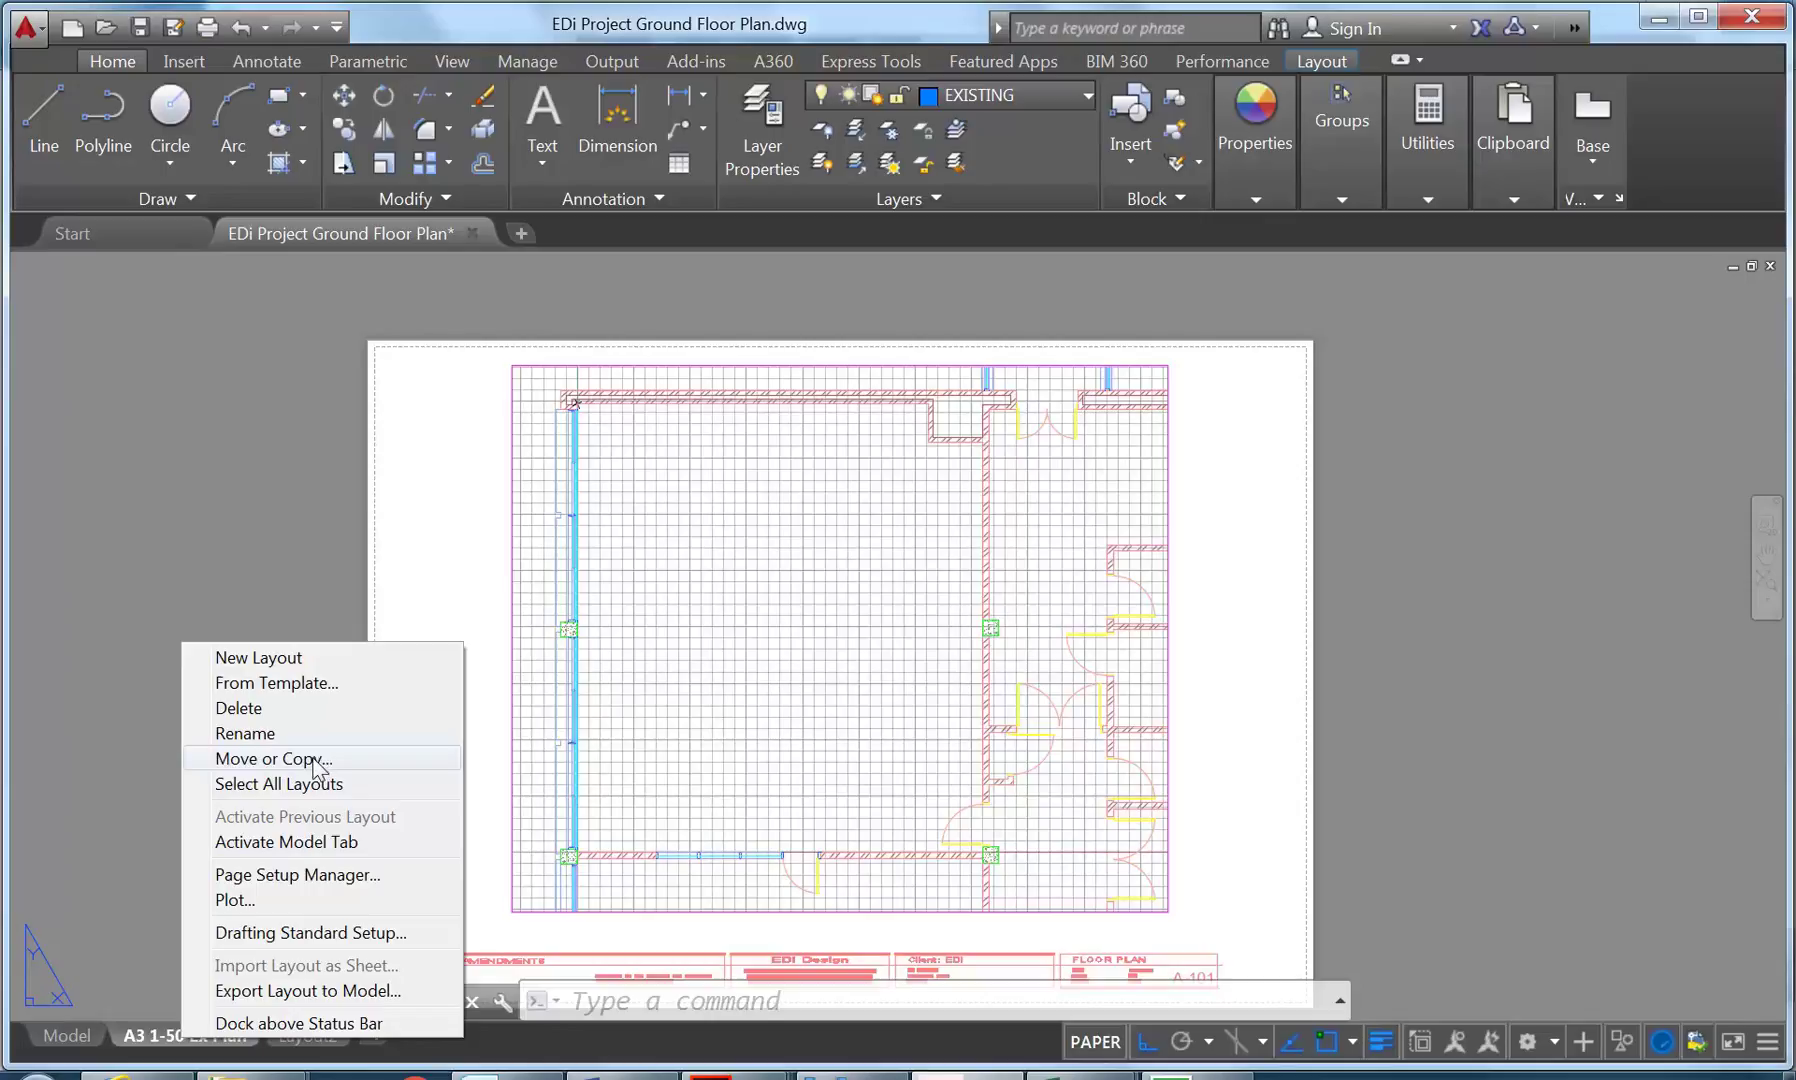
click(273, 758)
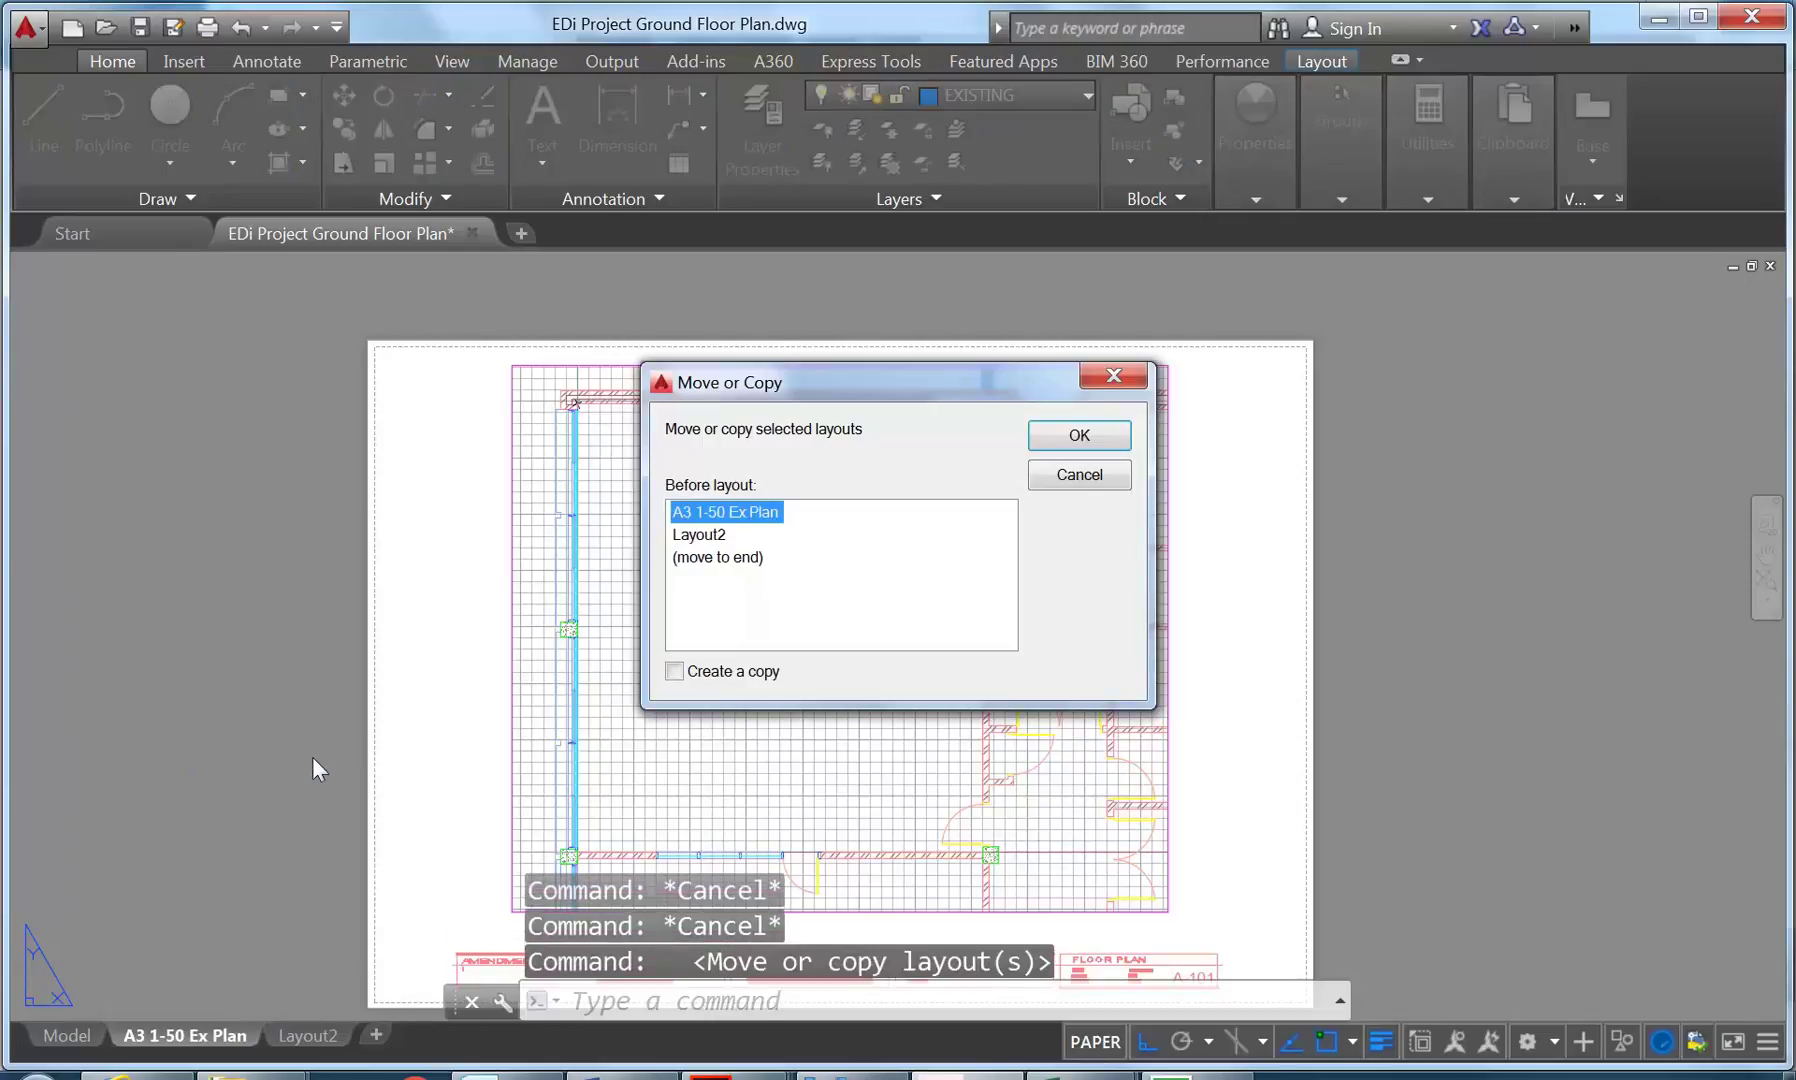
click(685, 534)
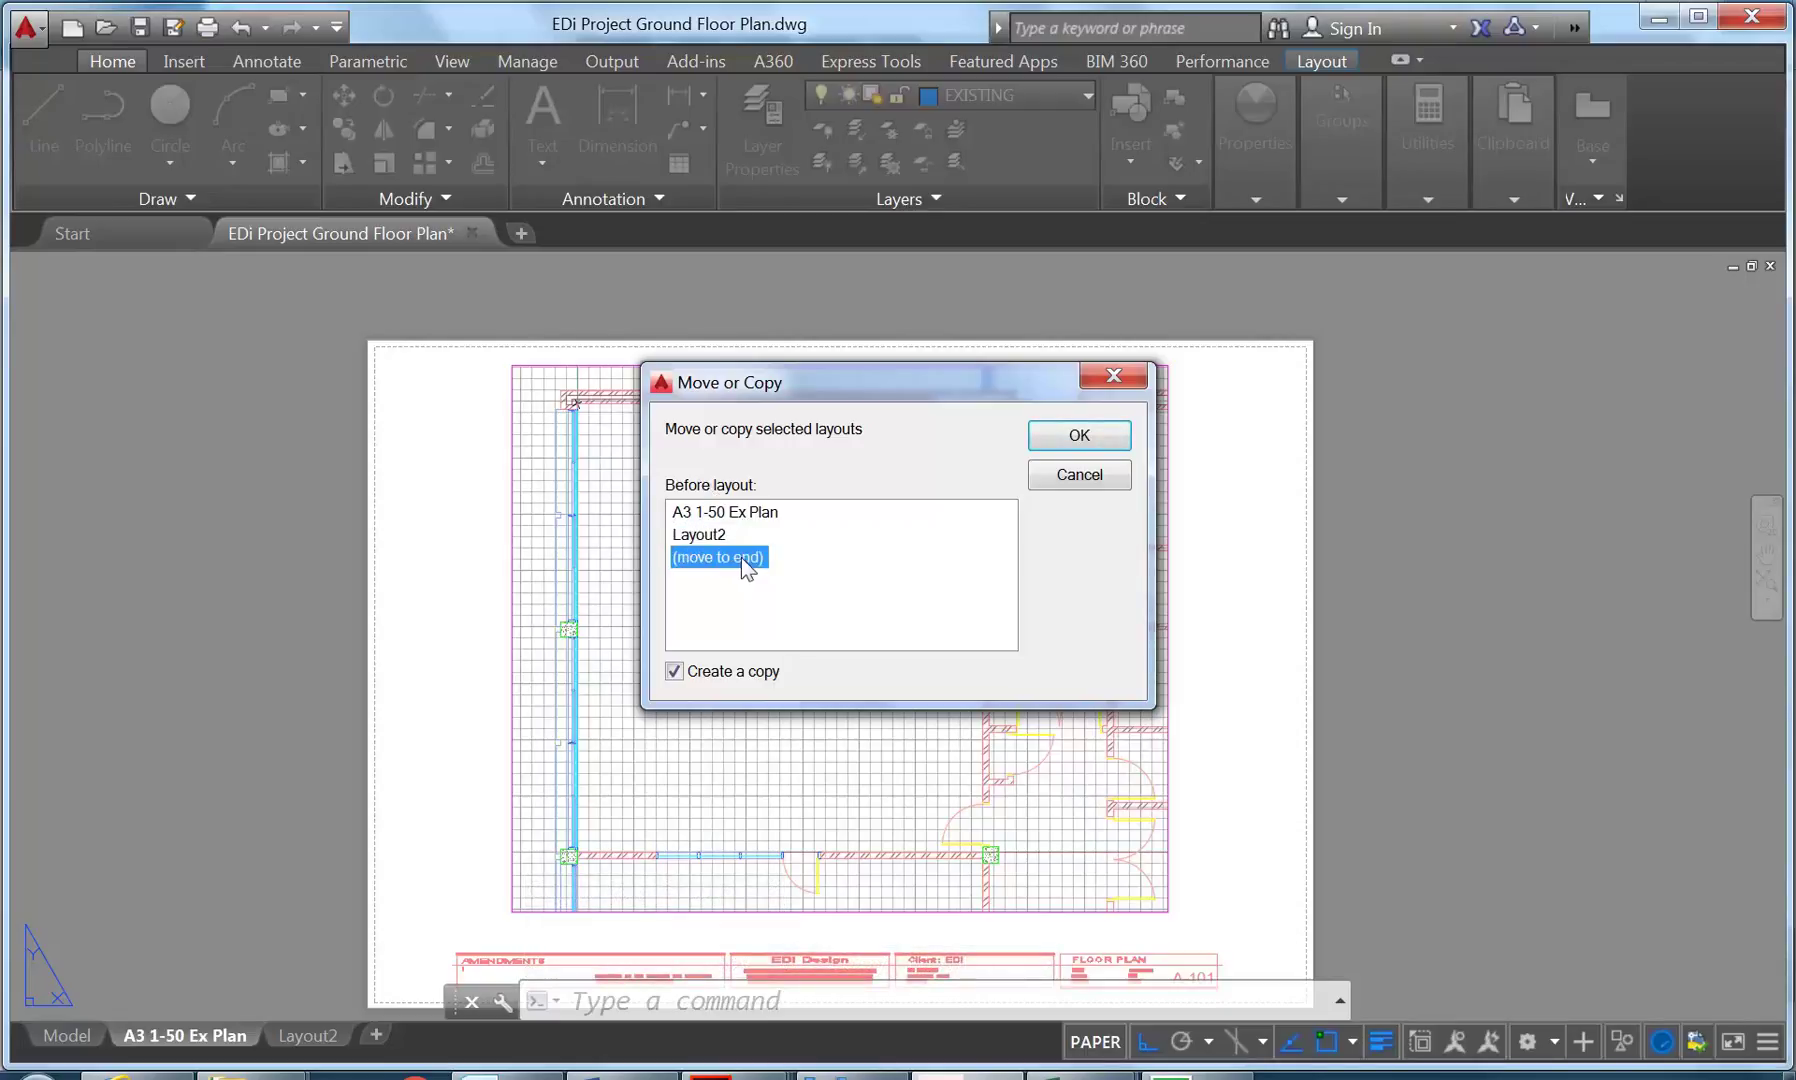
click(702, 535)
click(1076, 437)
click(342, 1037)
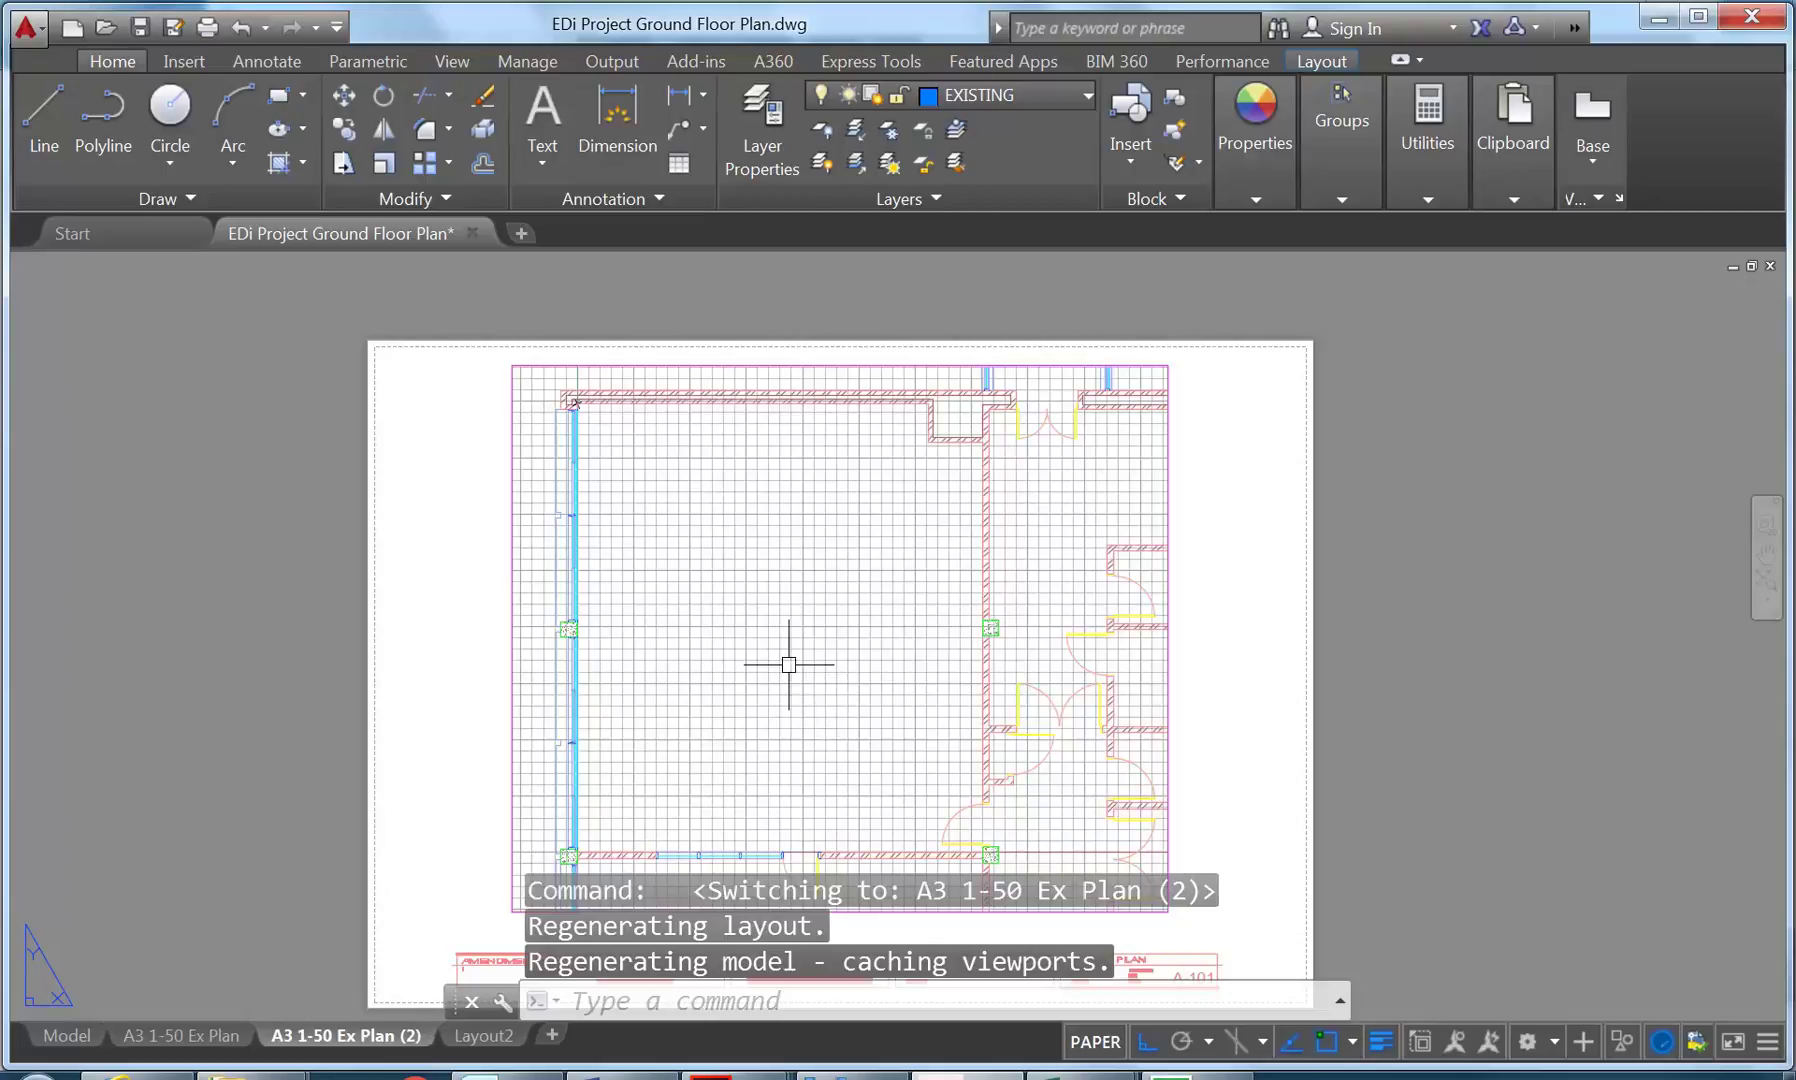
Activate the A3 1-50 Ex Plan (2) viewport and pan the existing plan back into frame.
double_click(760, 634)
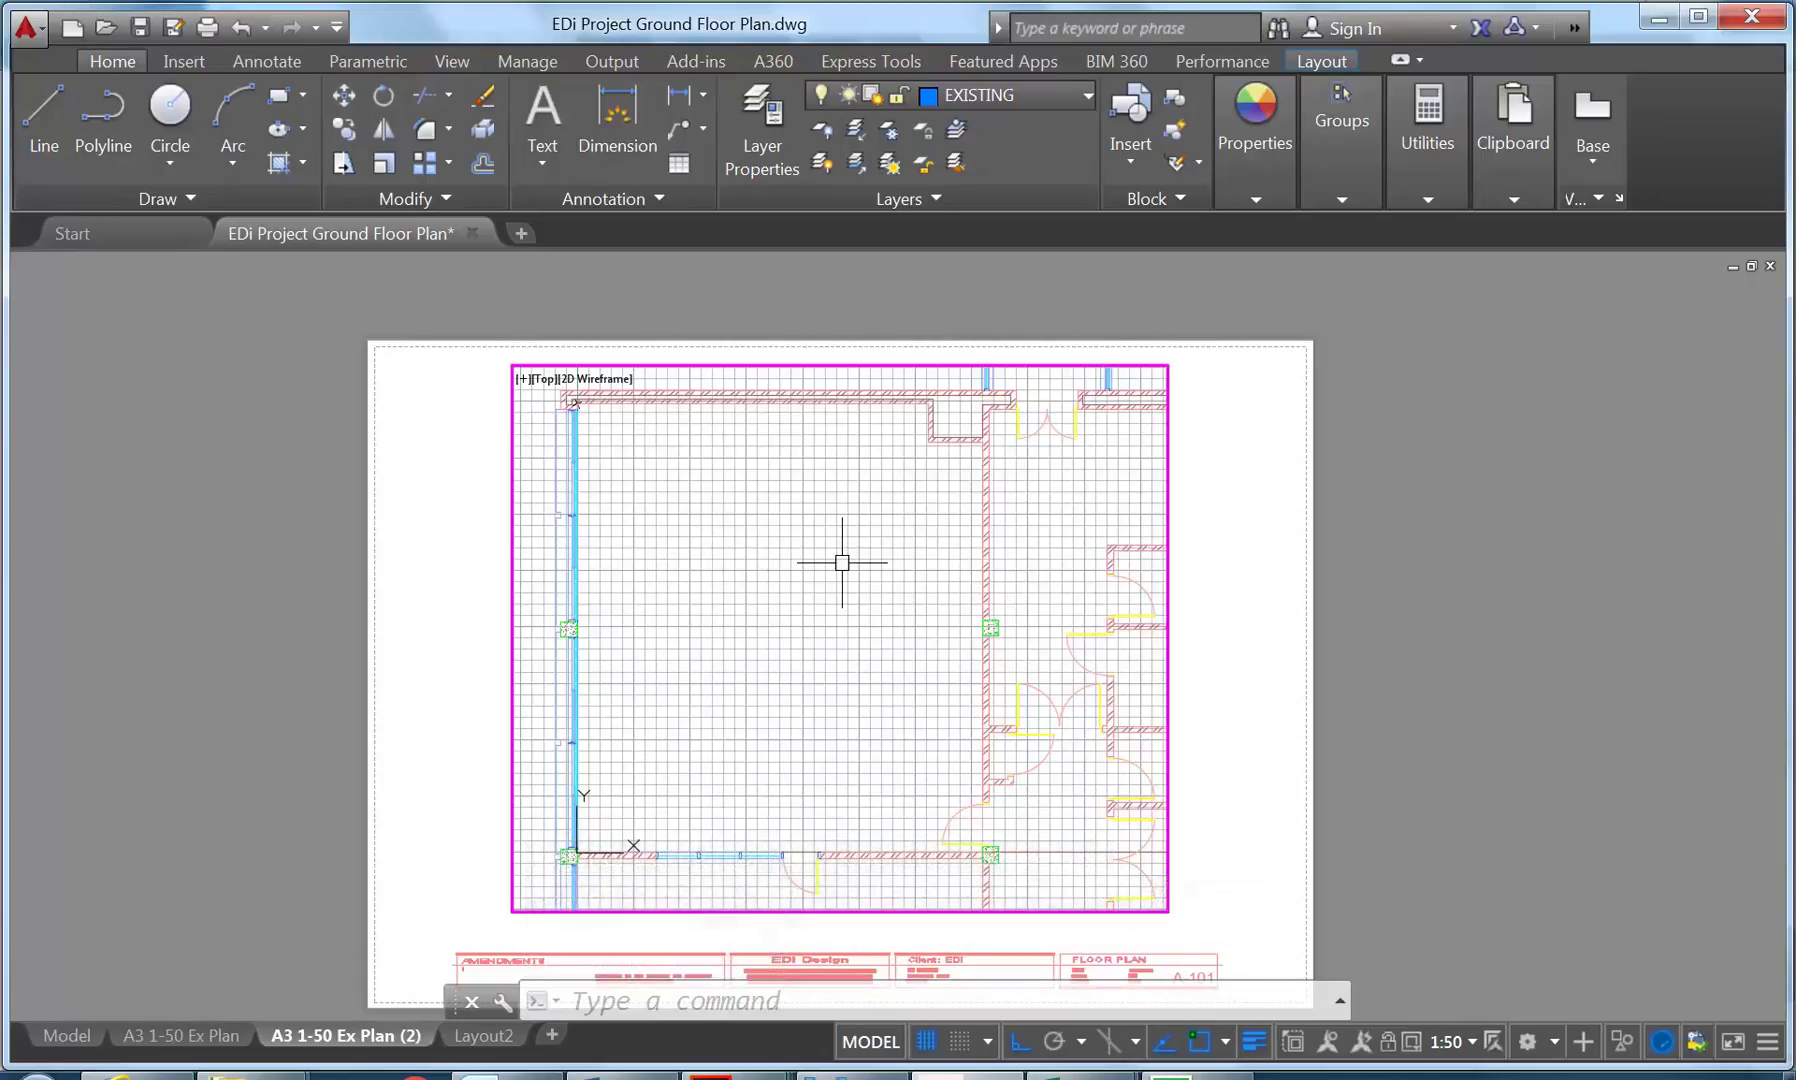
text(PAN)
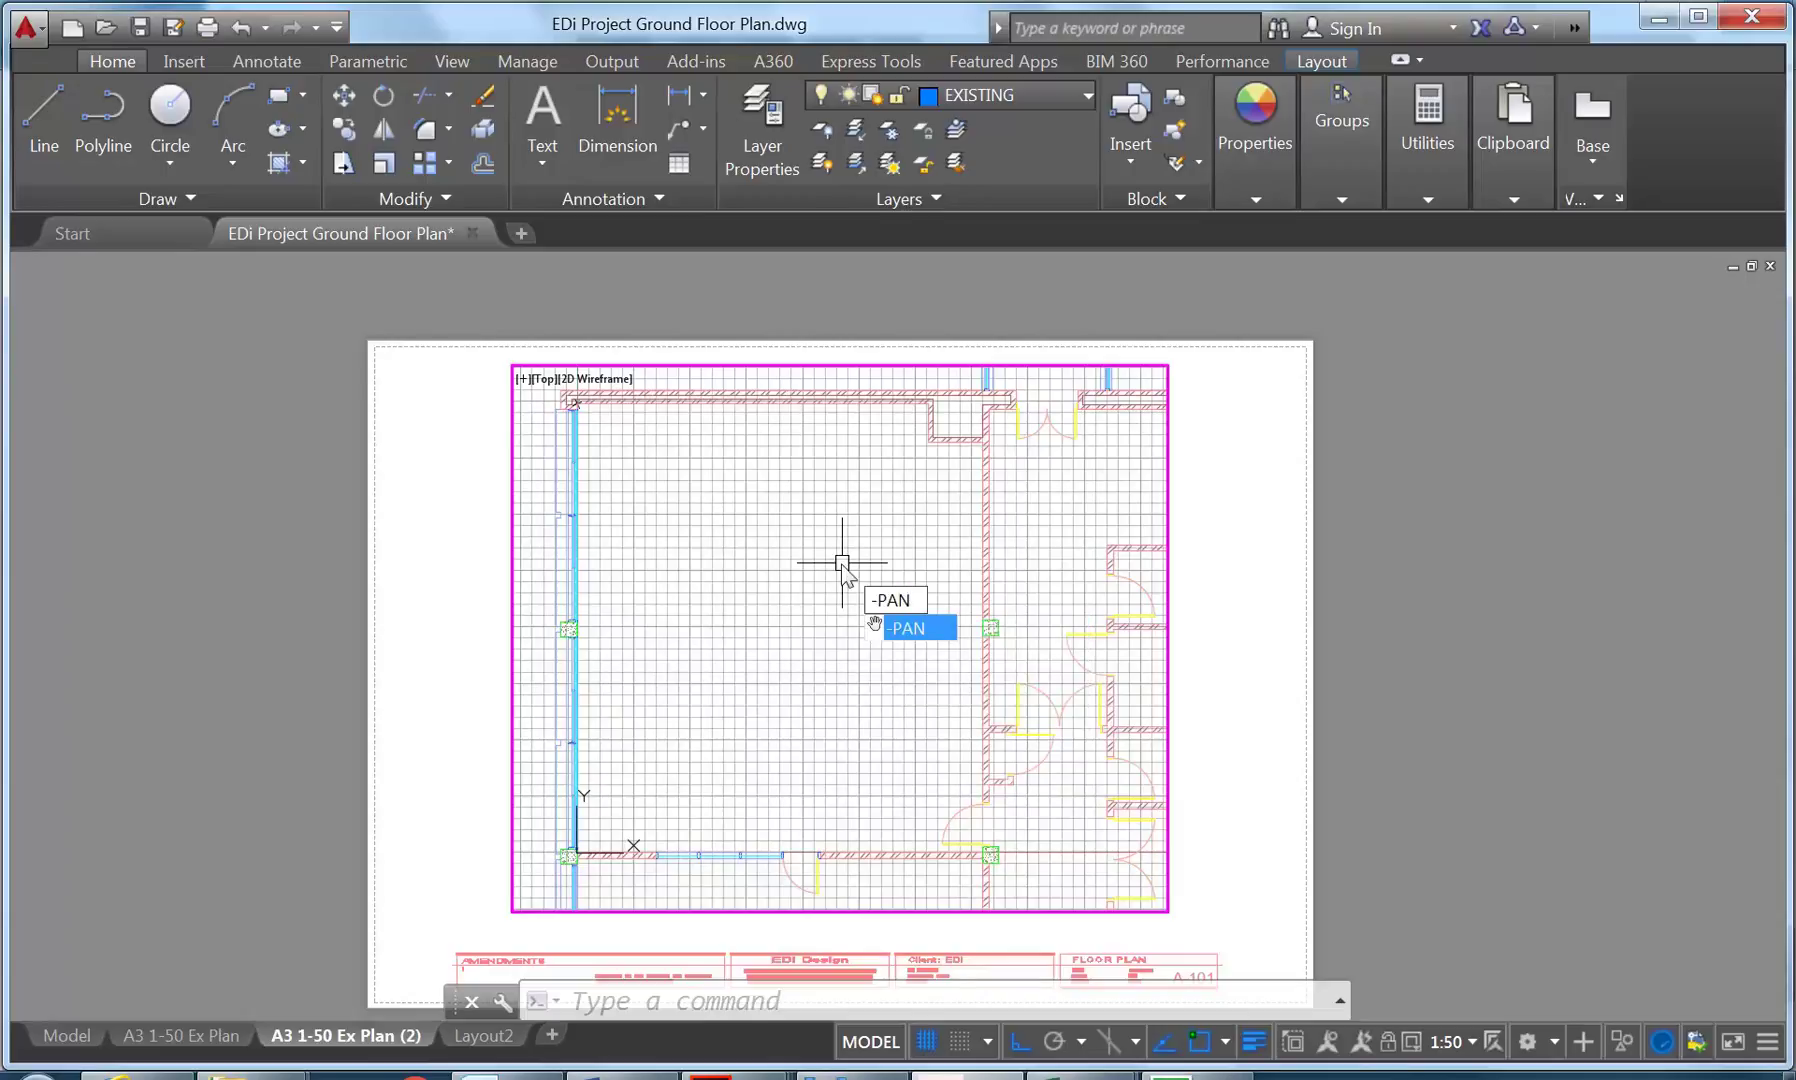
key(Escape)
key(Escape)
key(Escape)
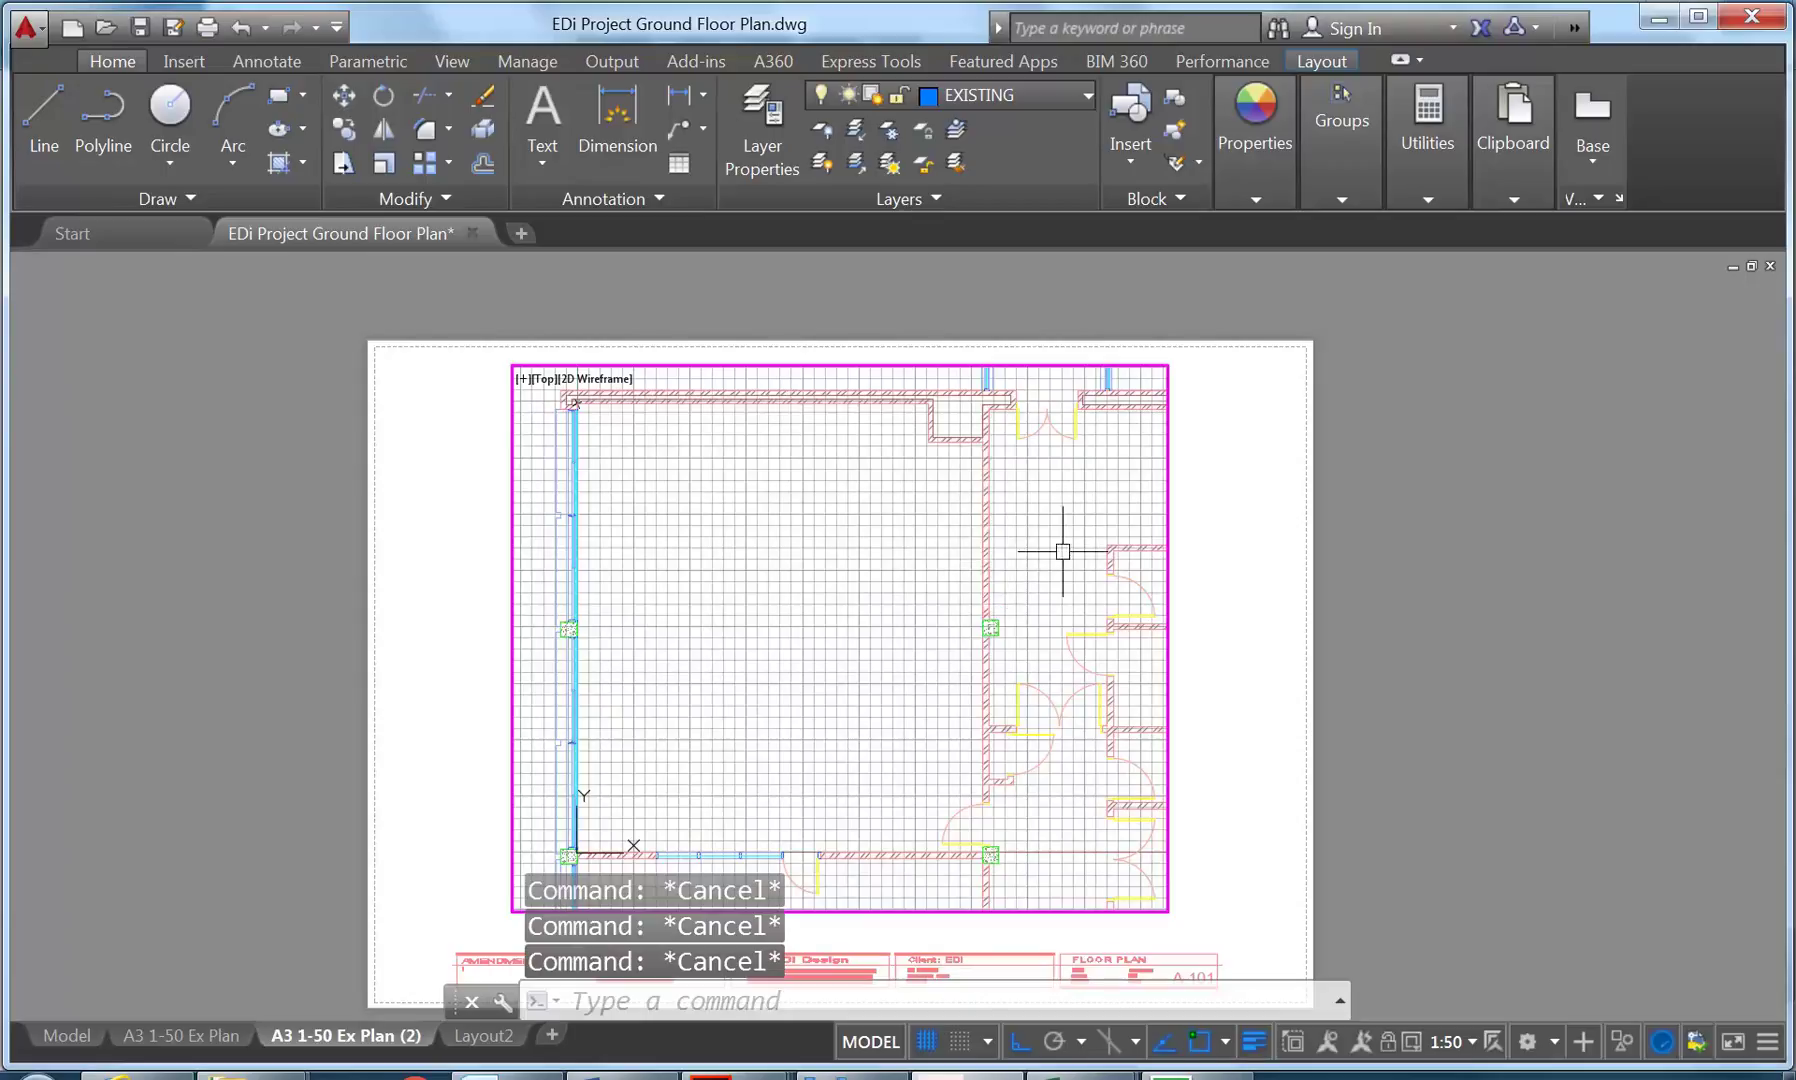
middle_drag(1067, 548, 420, 578)
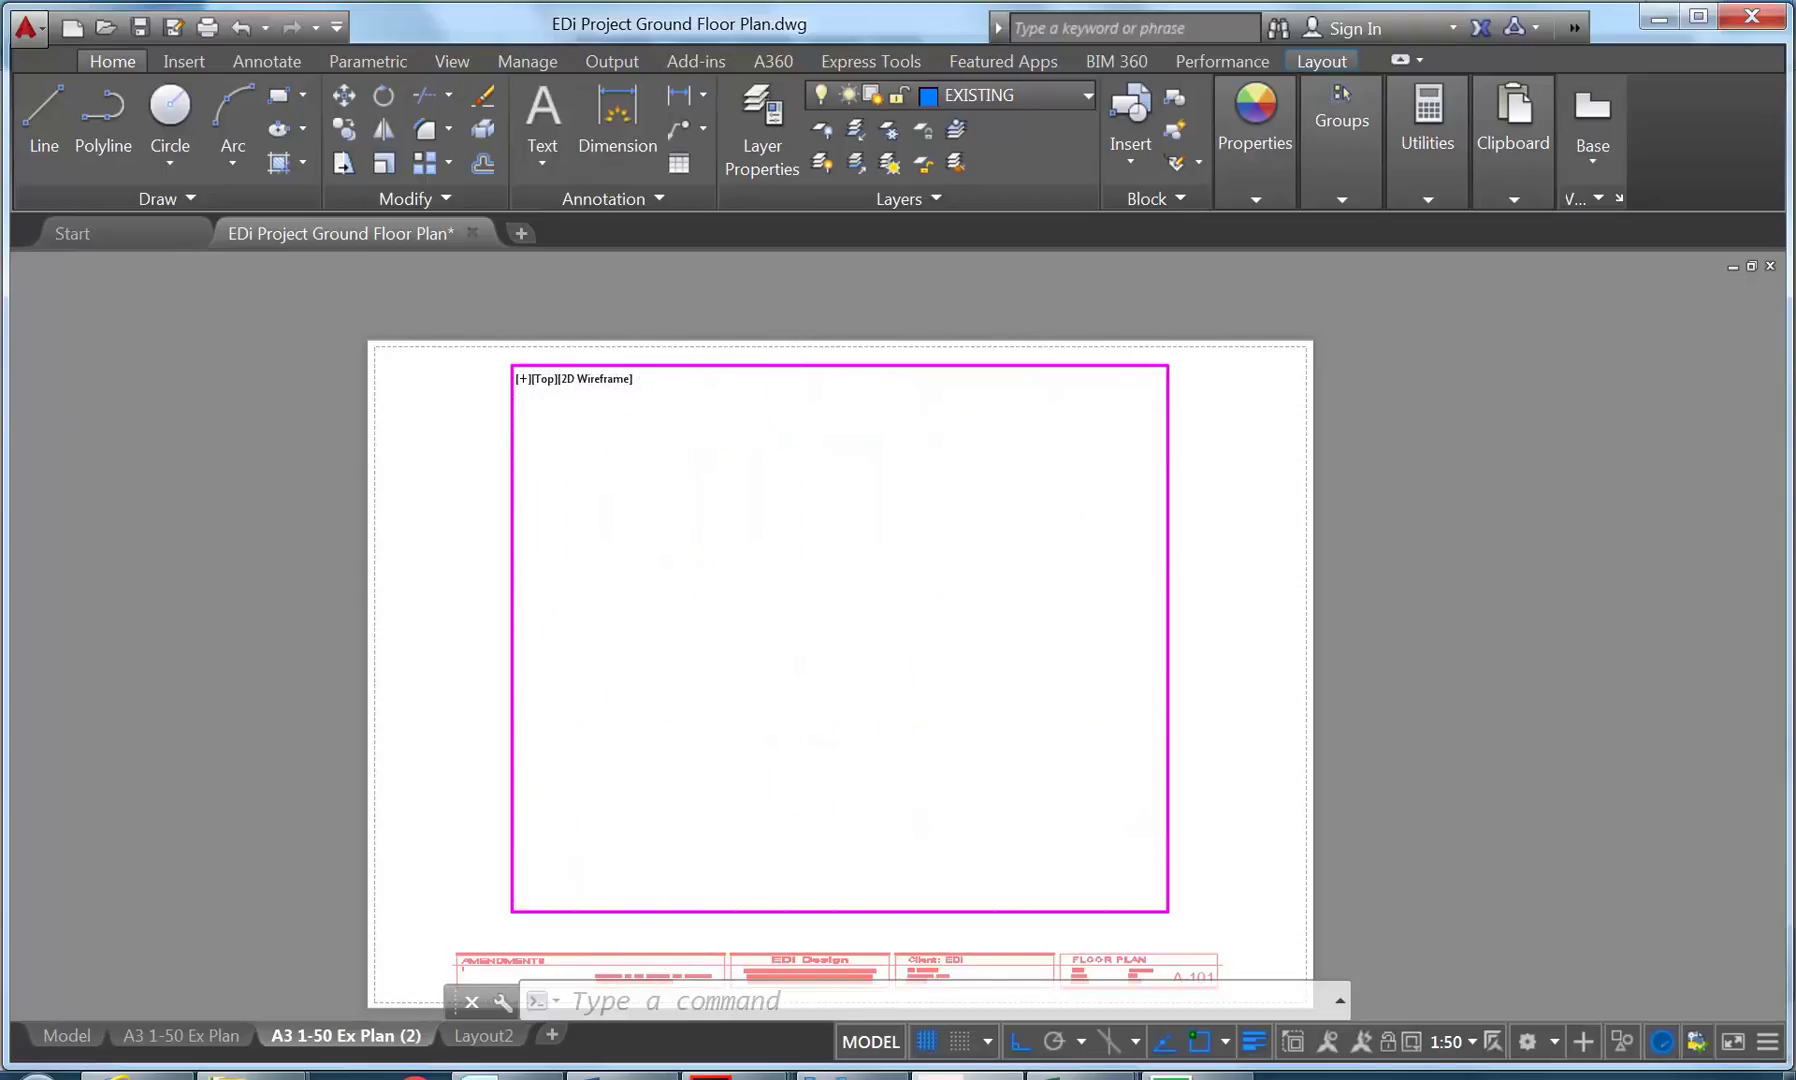
middle_drag(551, 571, 450, 578)
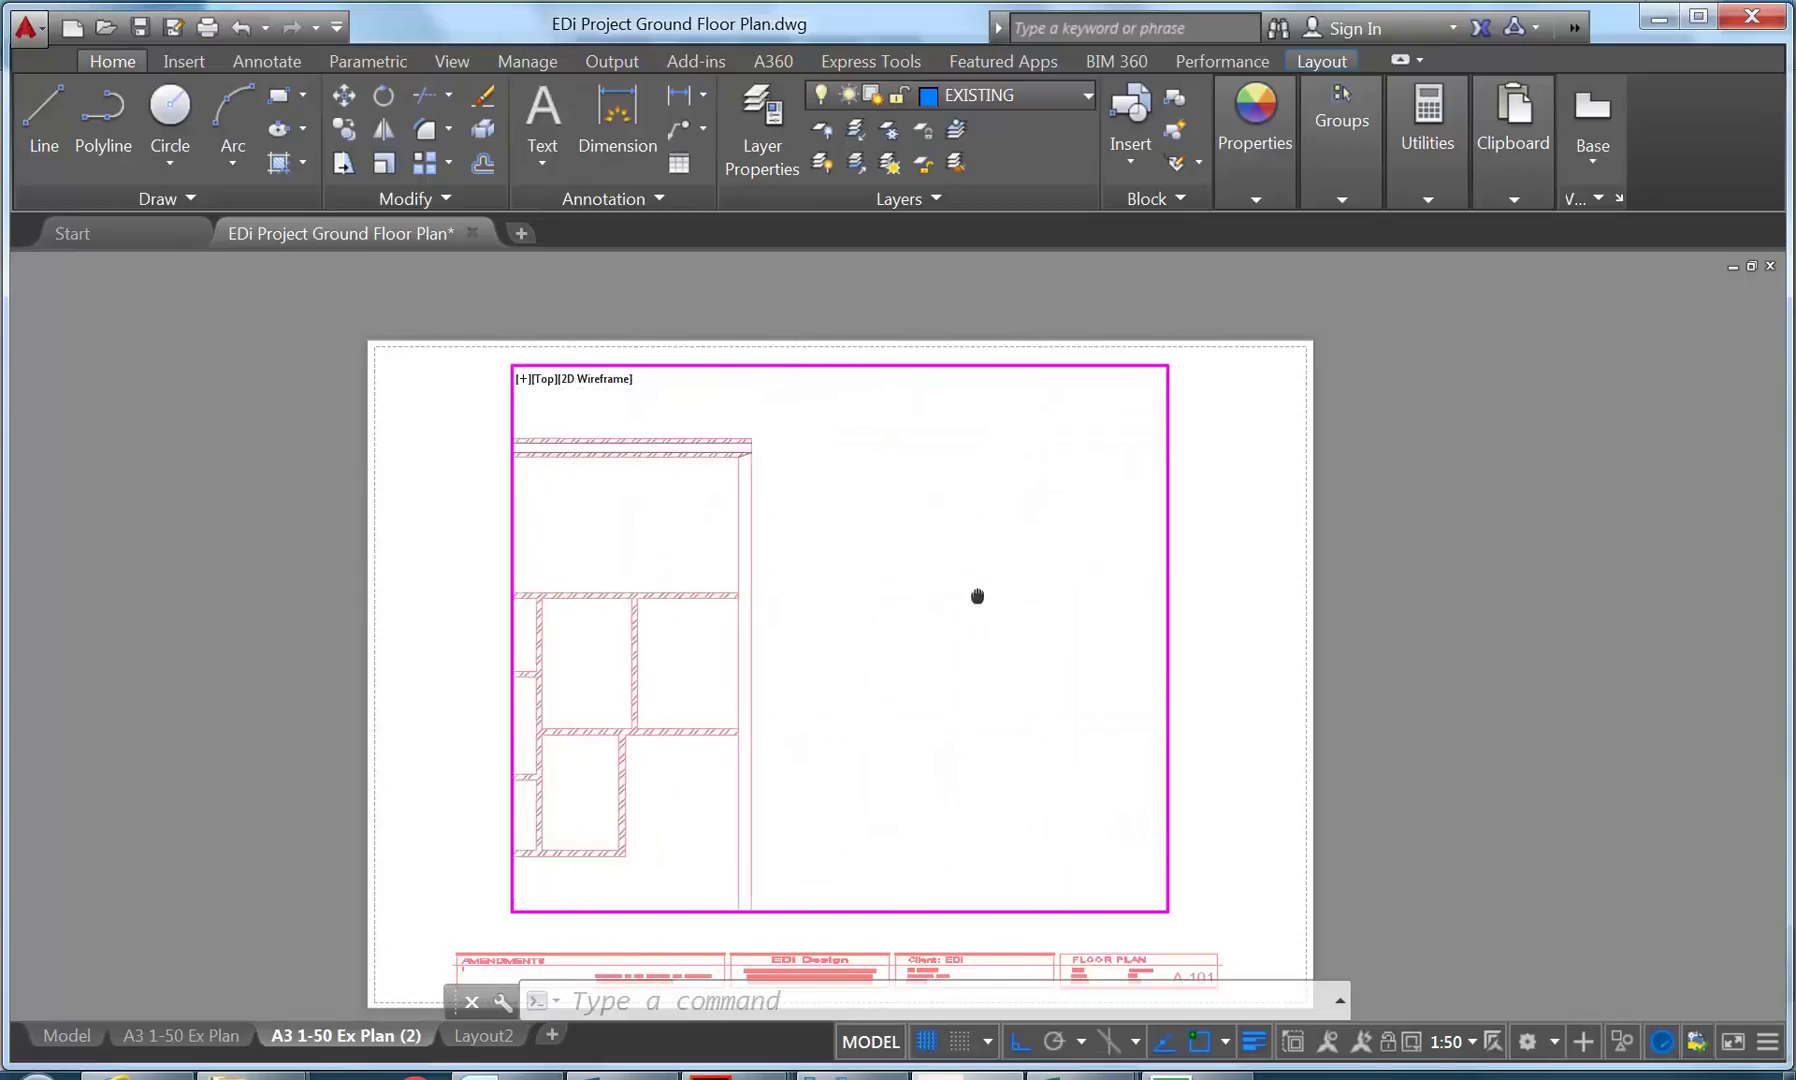
middle_drag(988, 596, 1418, 581)
middle_drag(840, 638, 851, 651)
middle_drag(1150, 594, 850, 594)
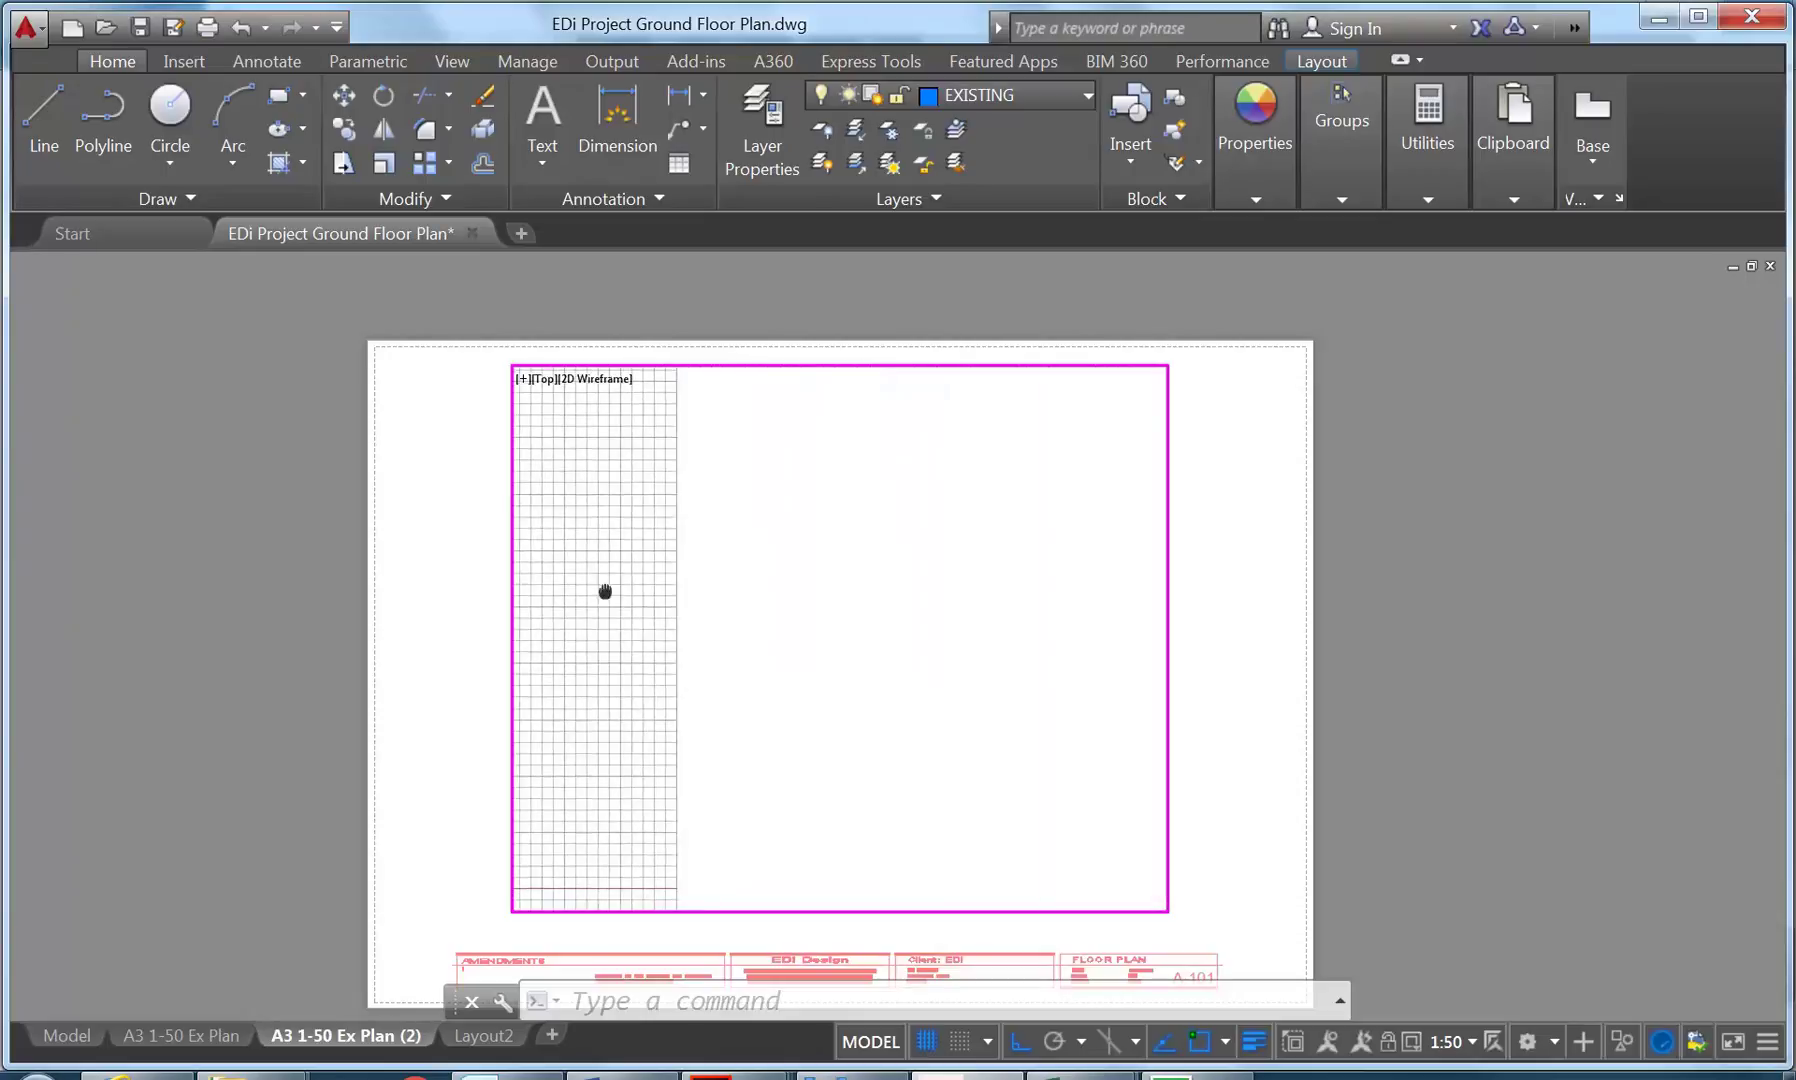
middle_drag(1100, 619, 529, 651)
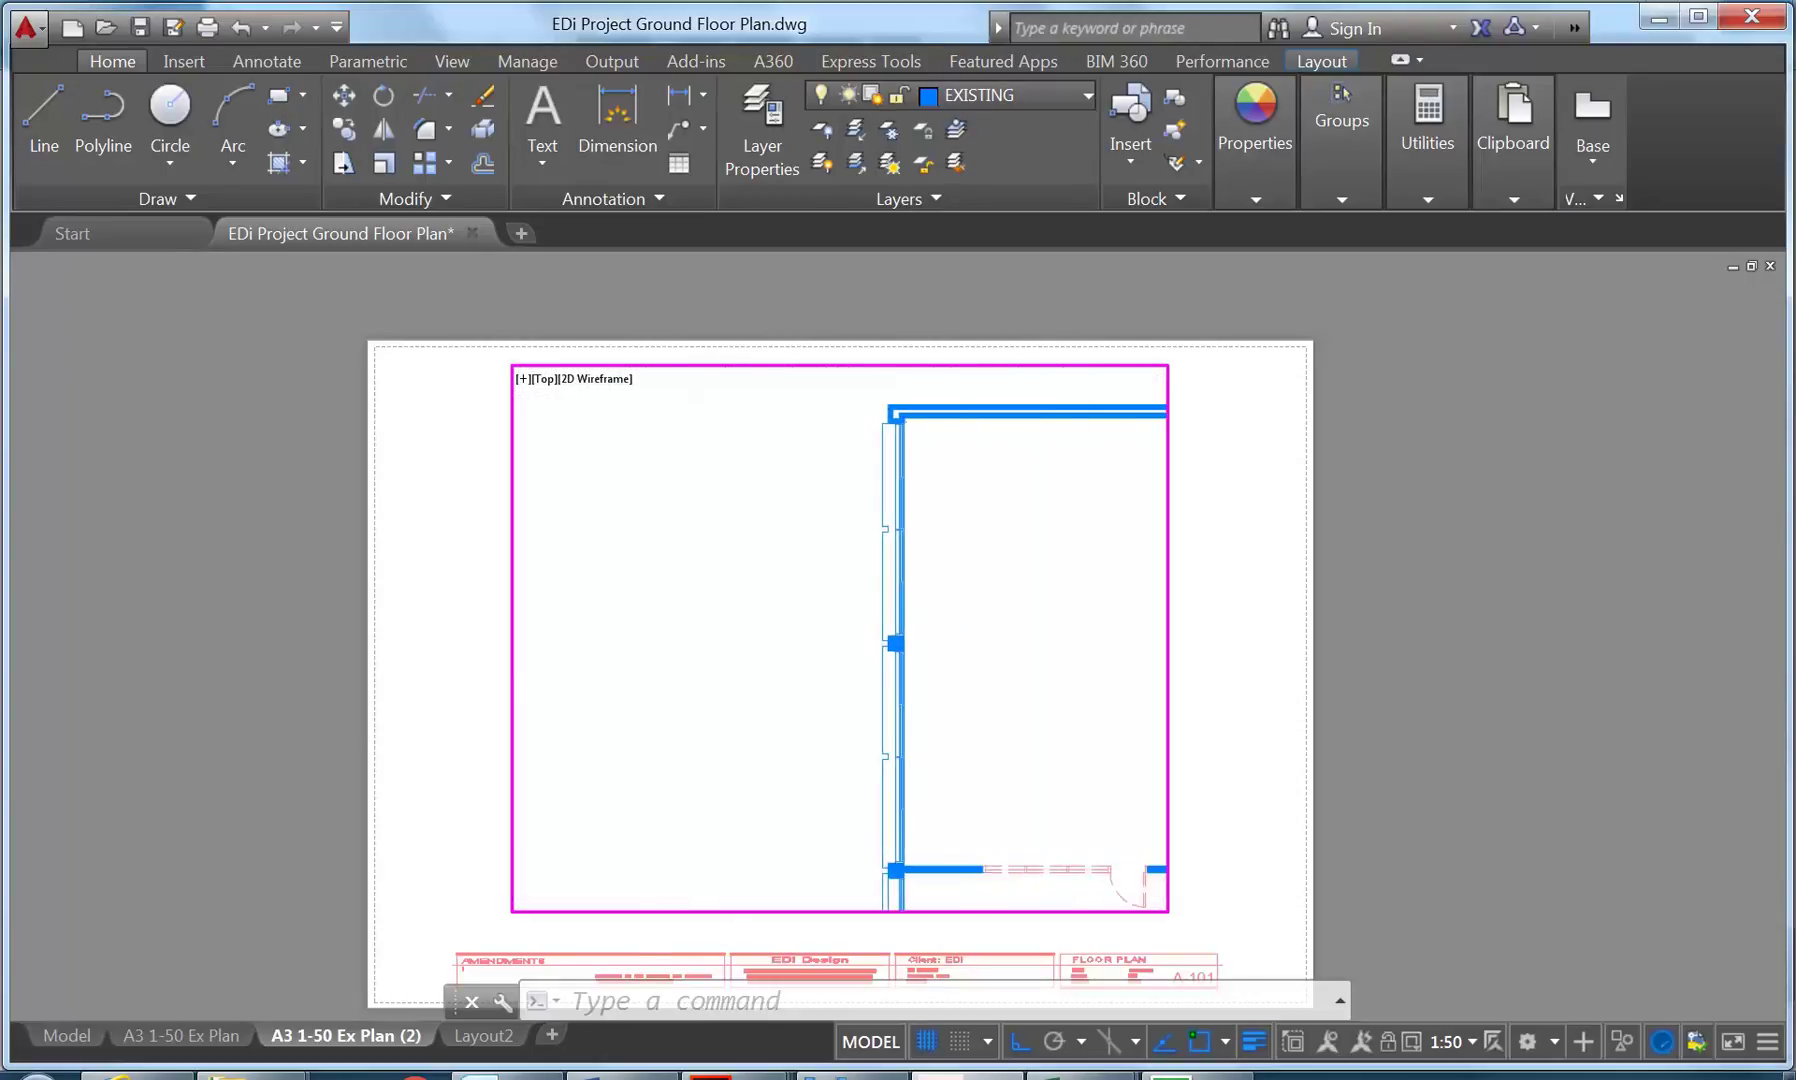
middle_drag(1050, 686, 811, 677)
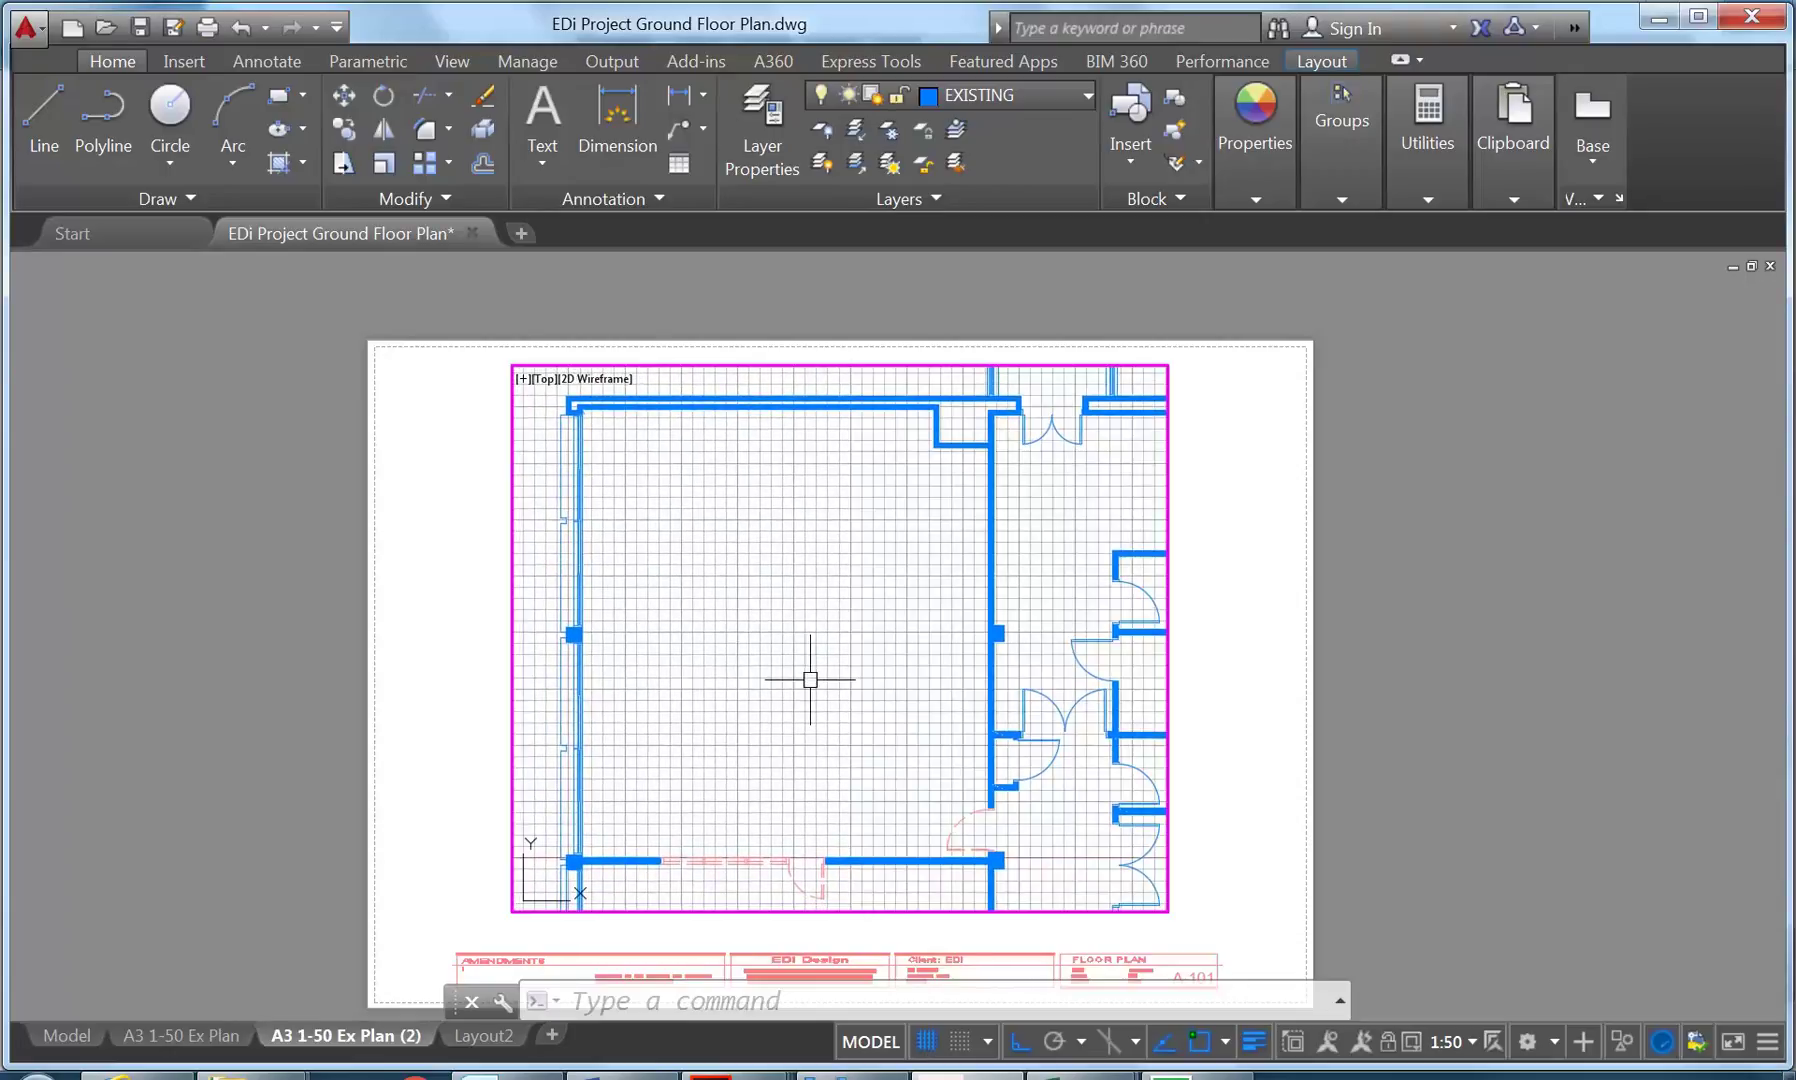
Undo the earlier viewport pan, then reactivate the viewport and -PAN the plan straight sideways.
click(241, 28)
click(241, 28)
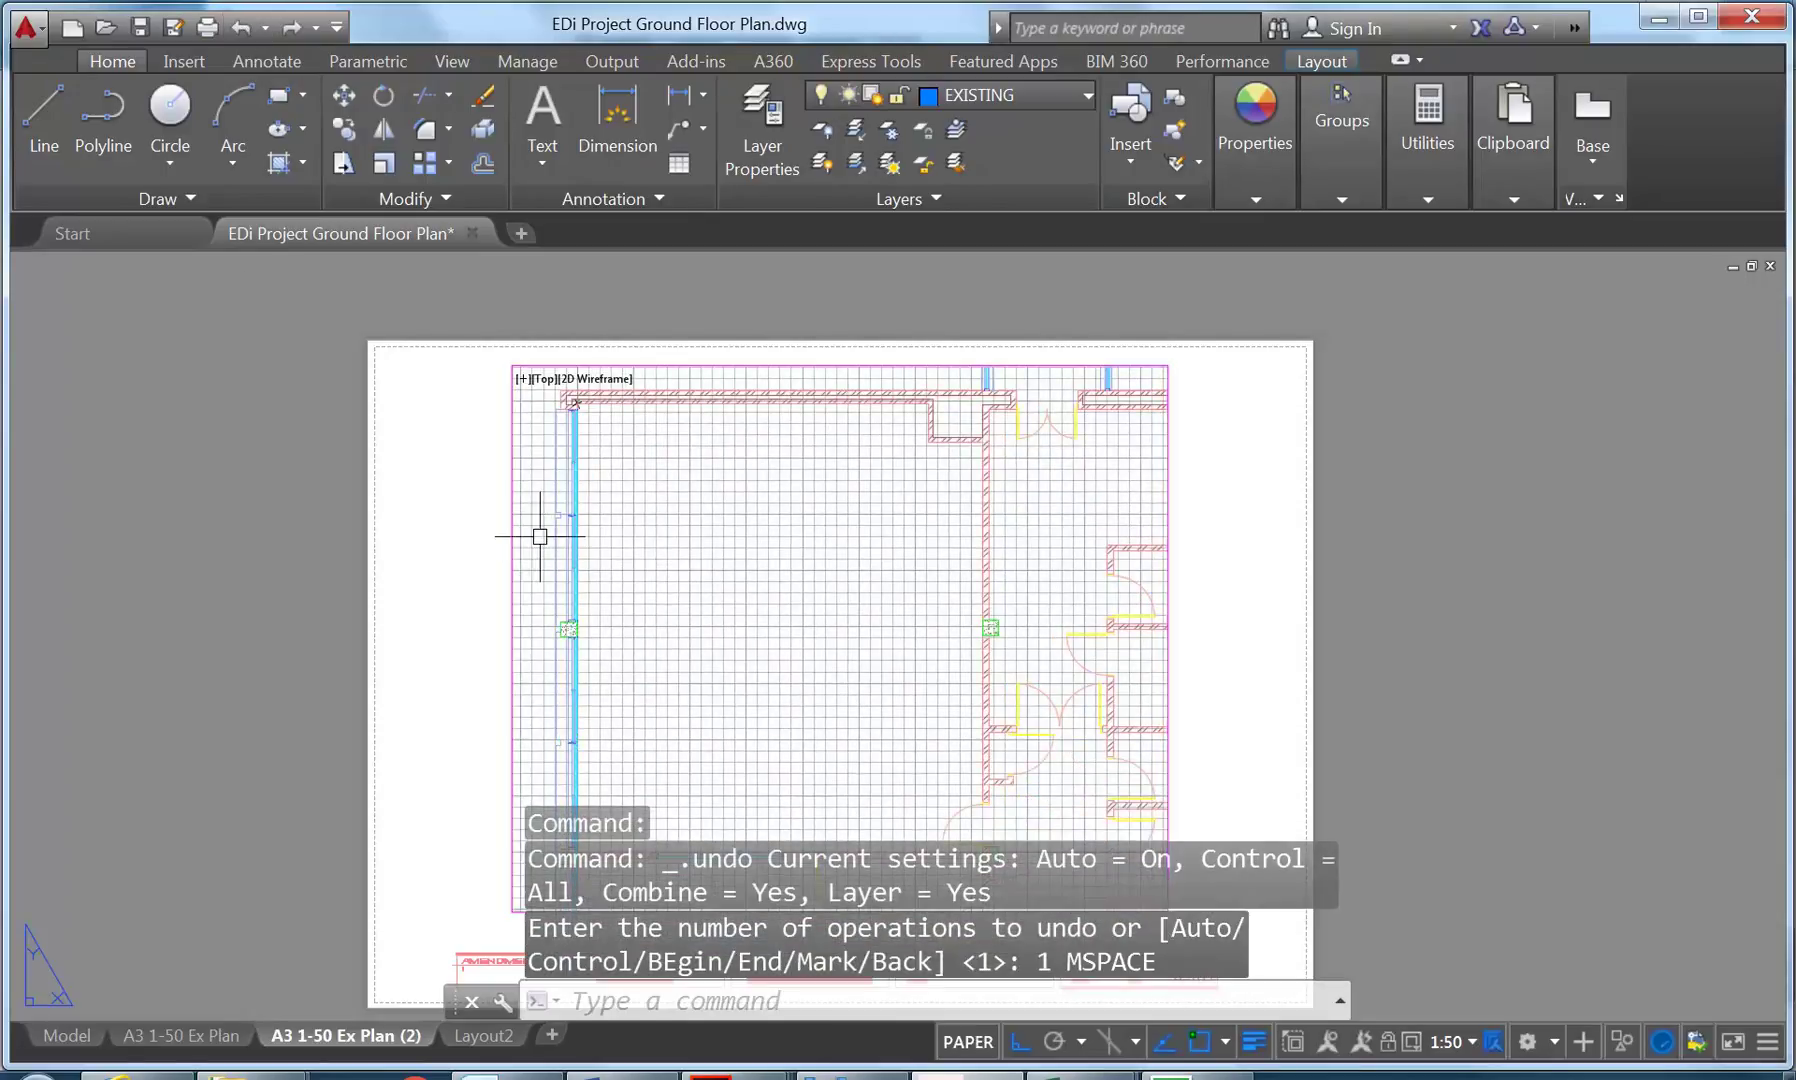
double_click(726, 646)
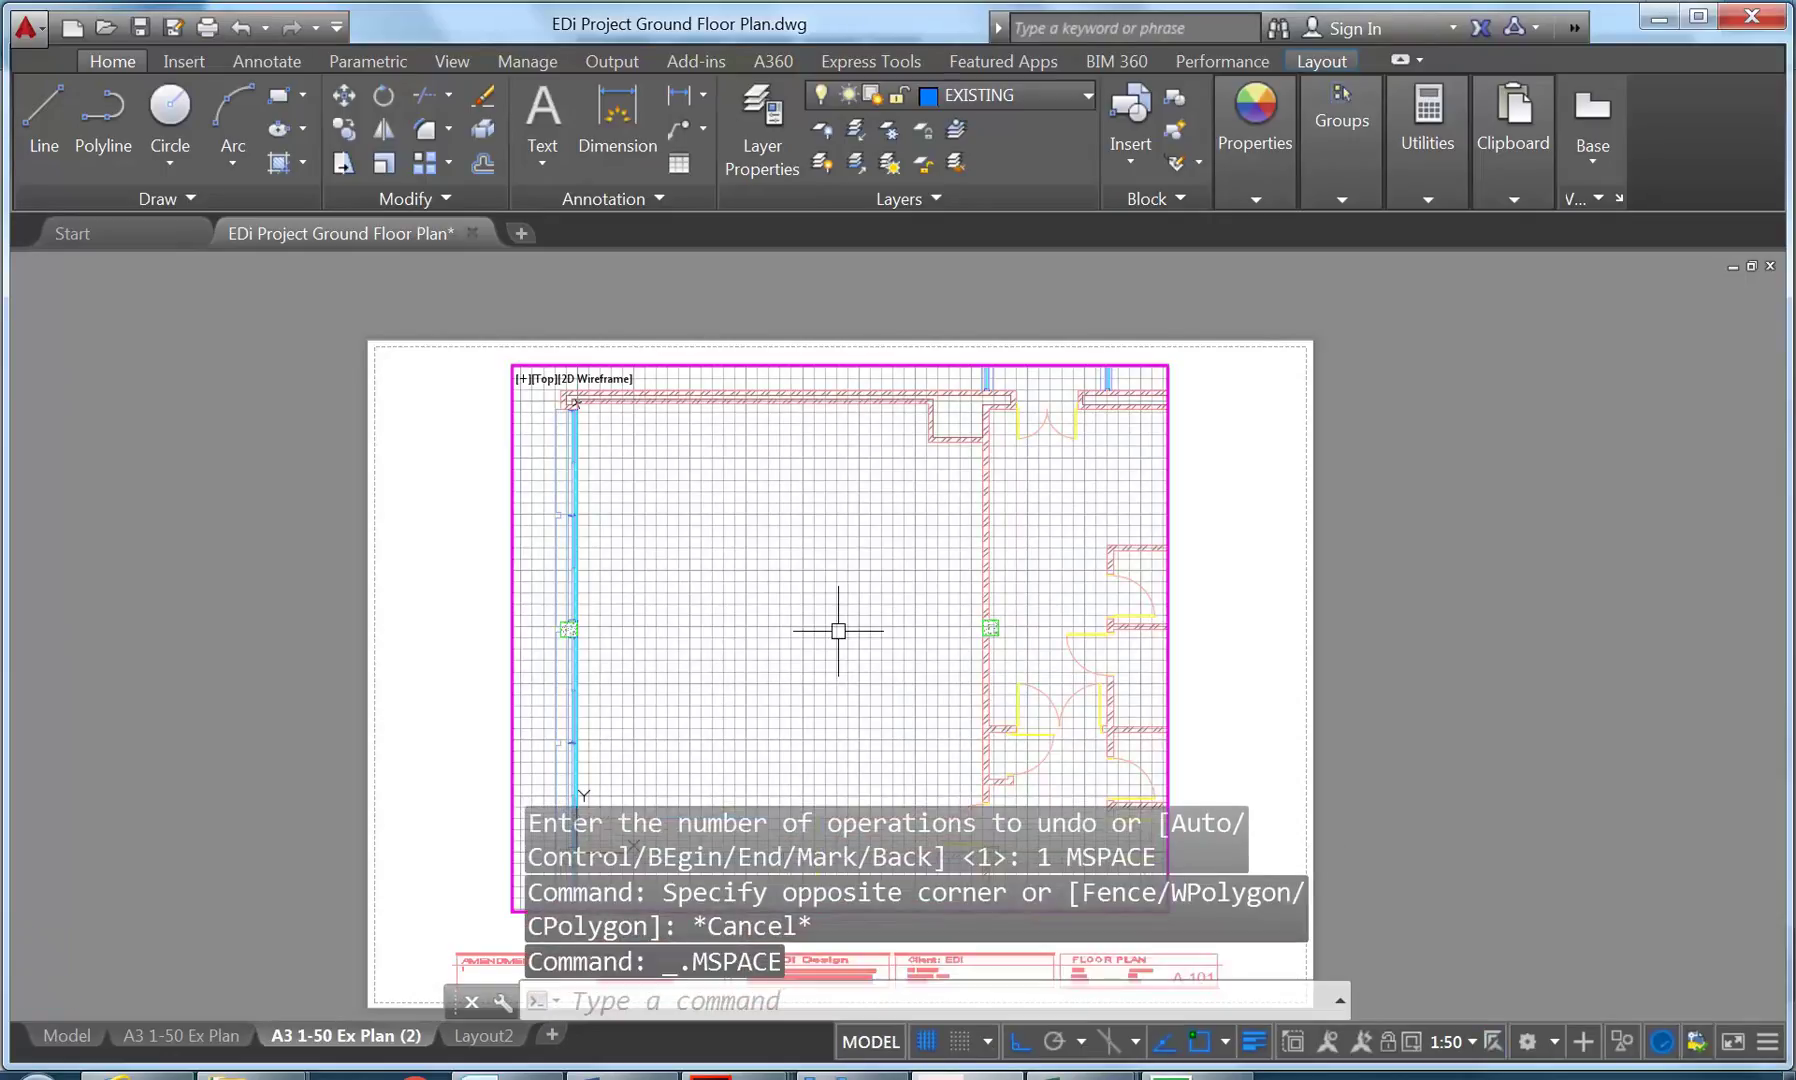
text(-pan)
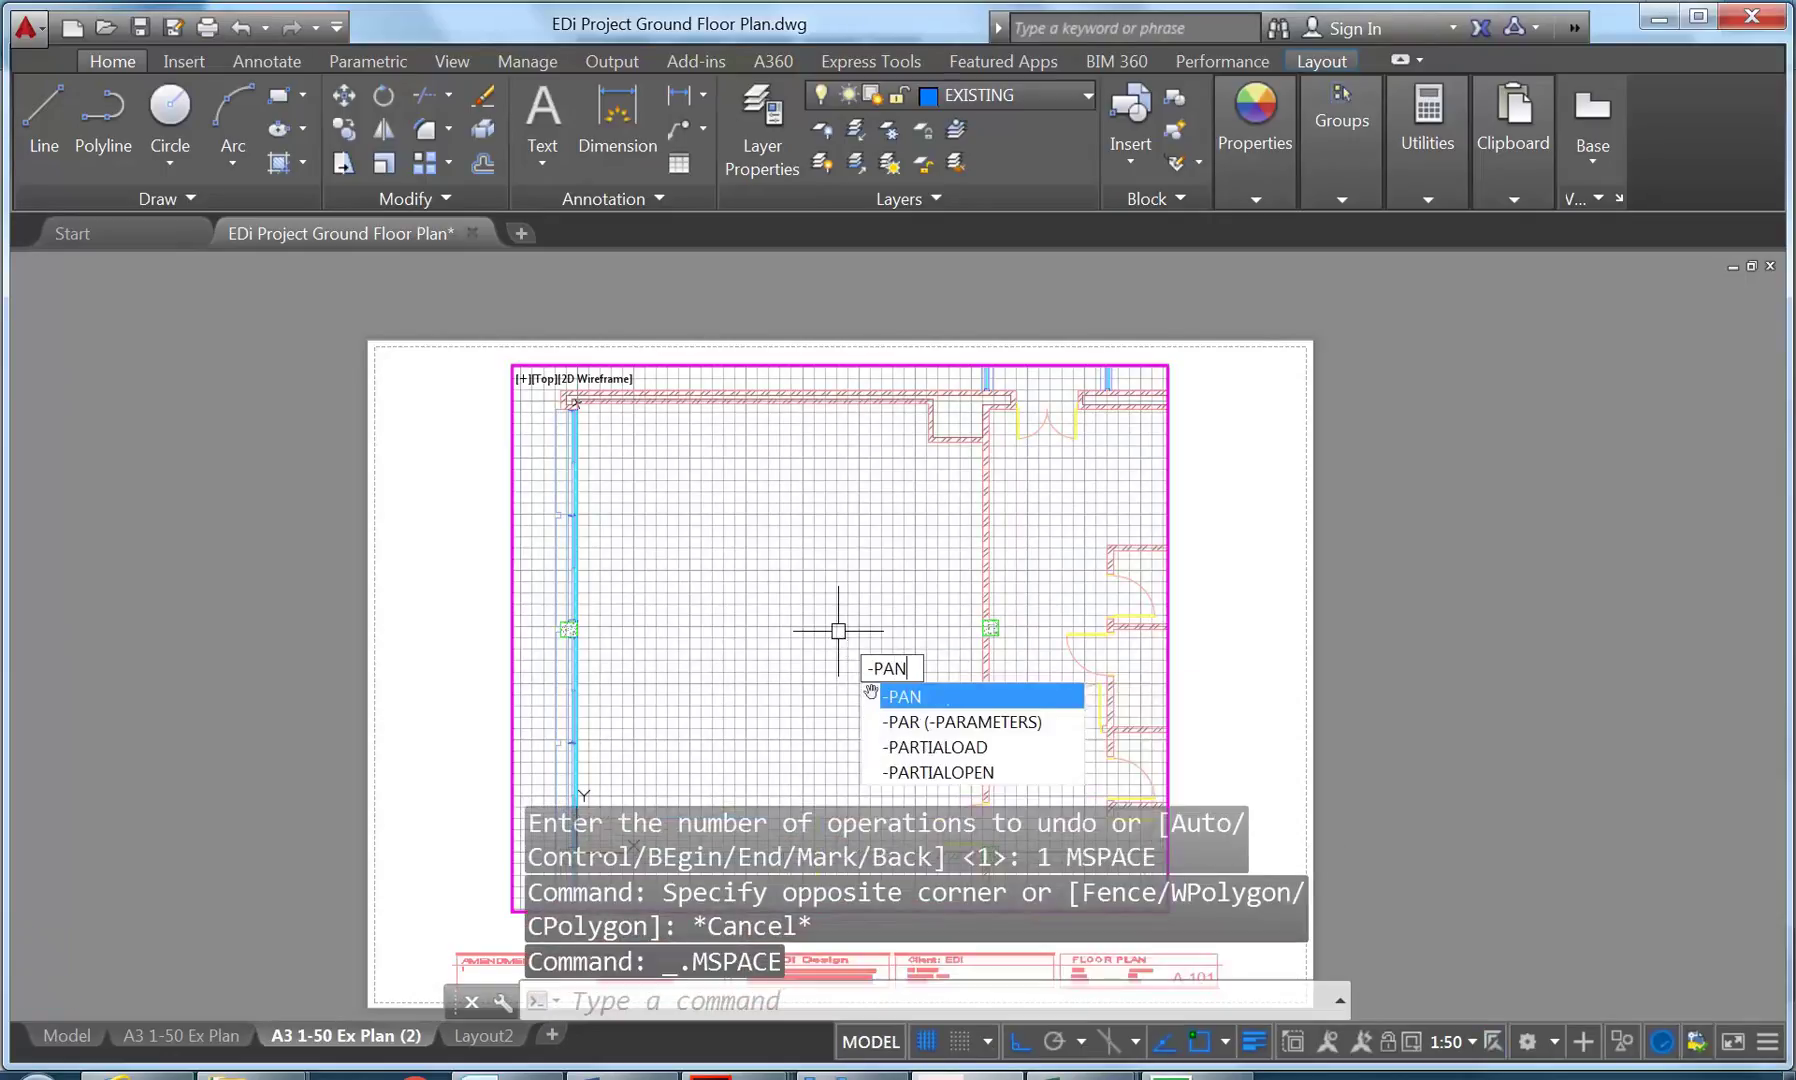
key(Return)
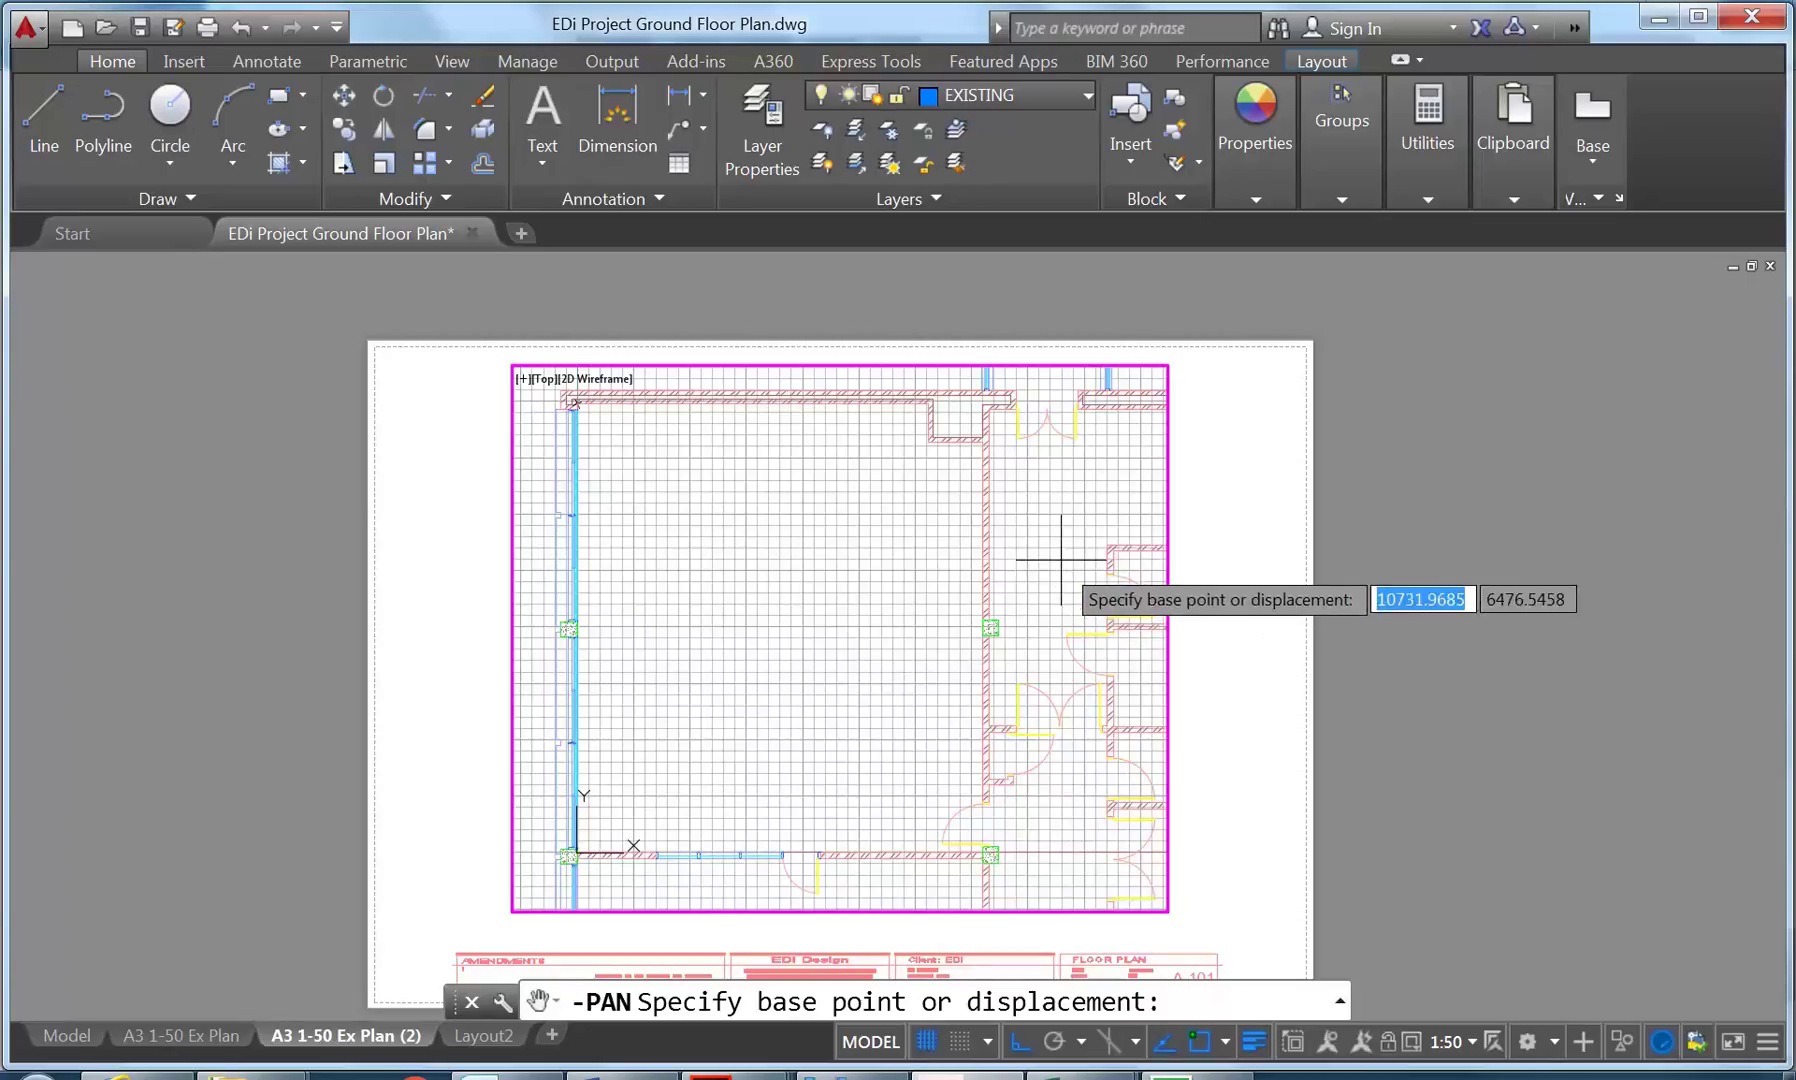
click(1135, 513)
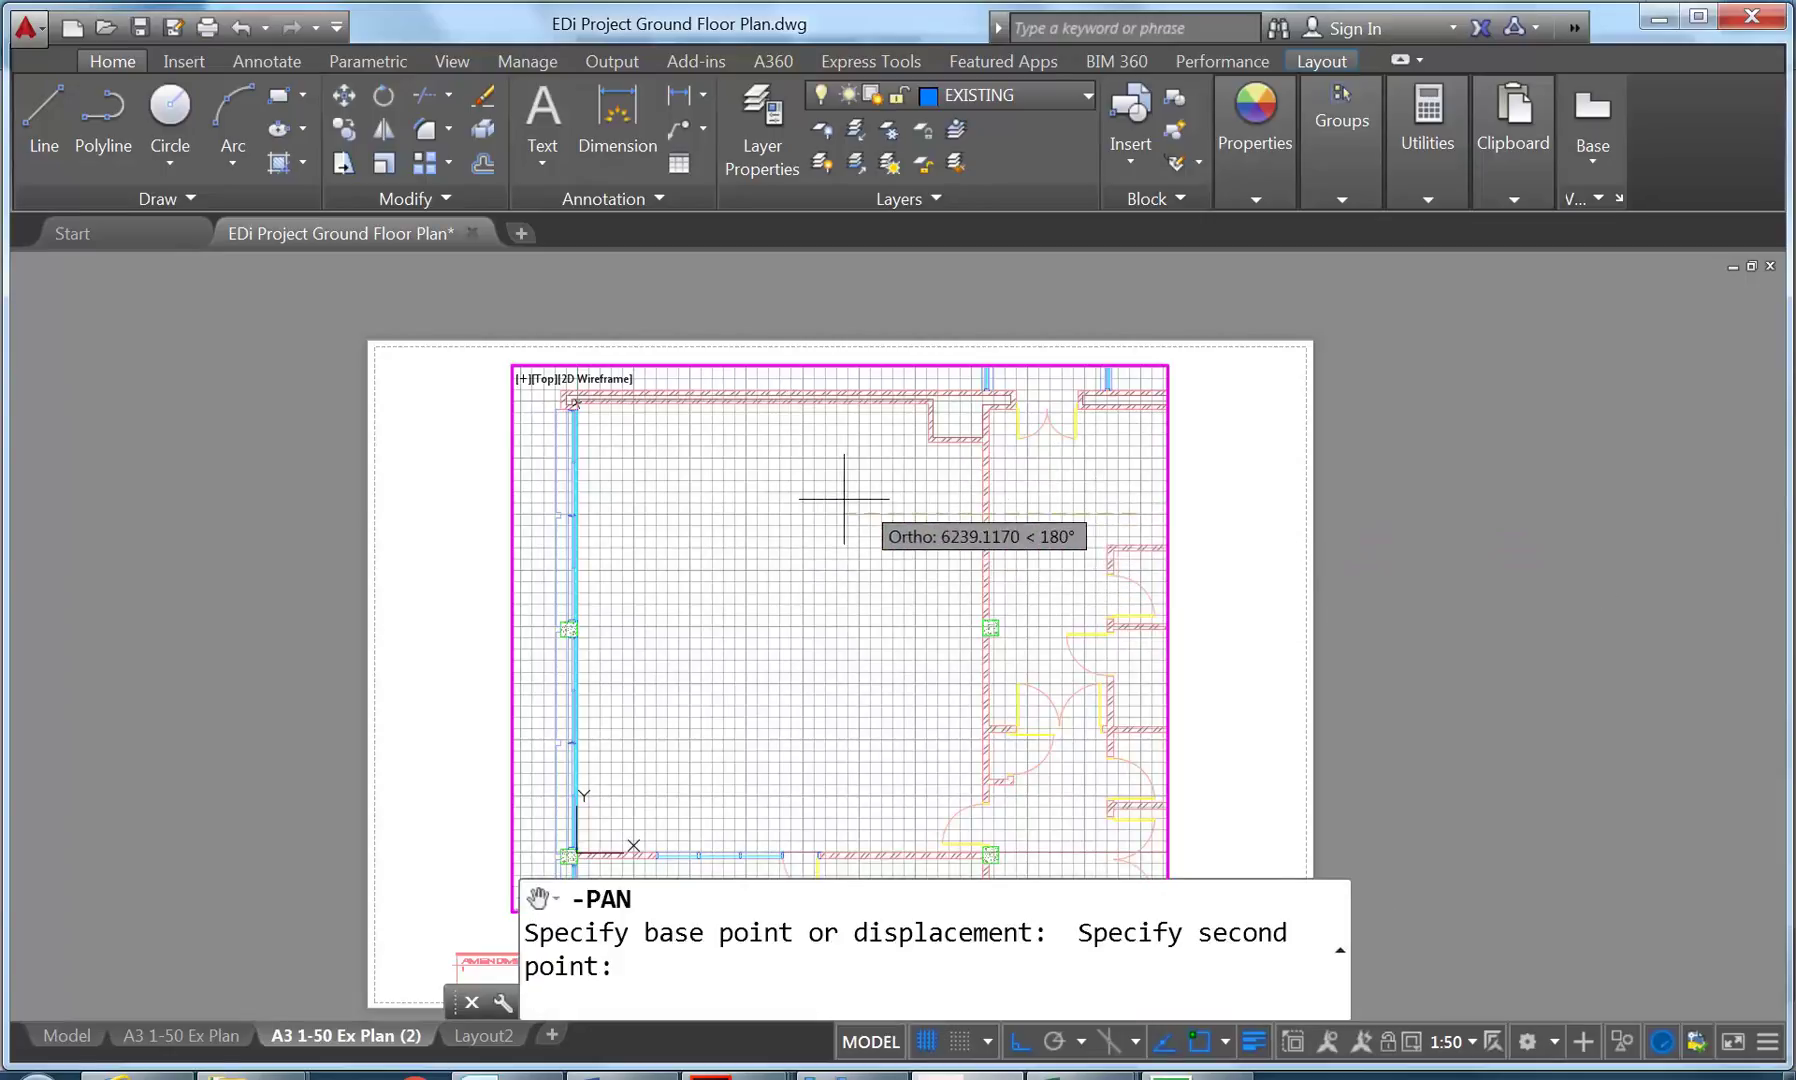
click(530, 513)
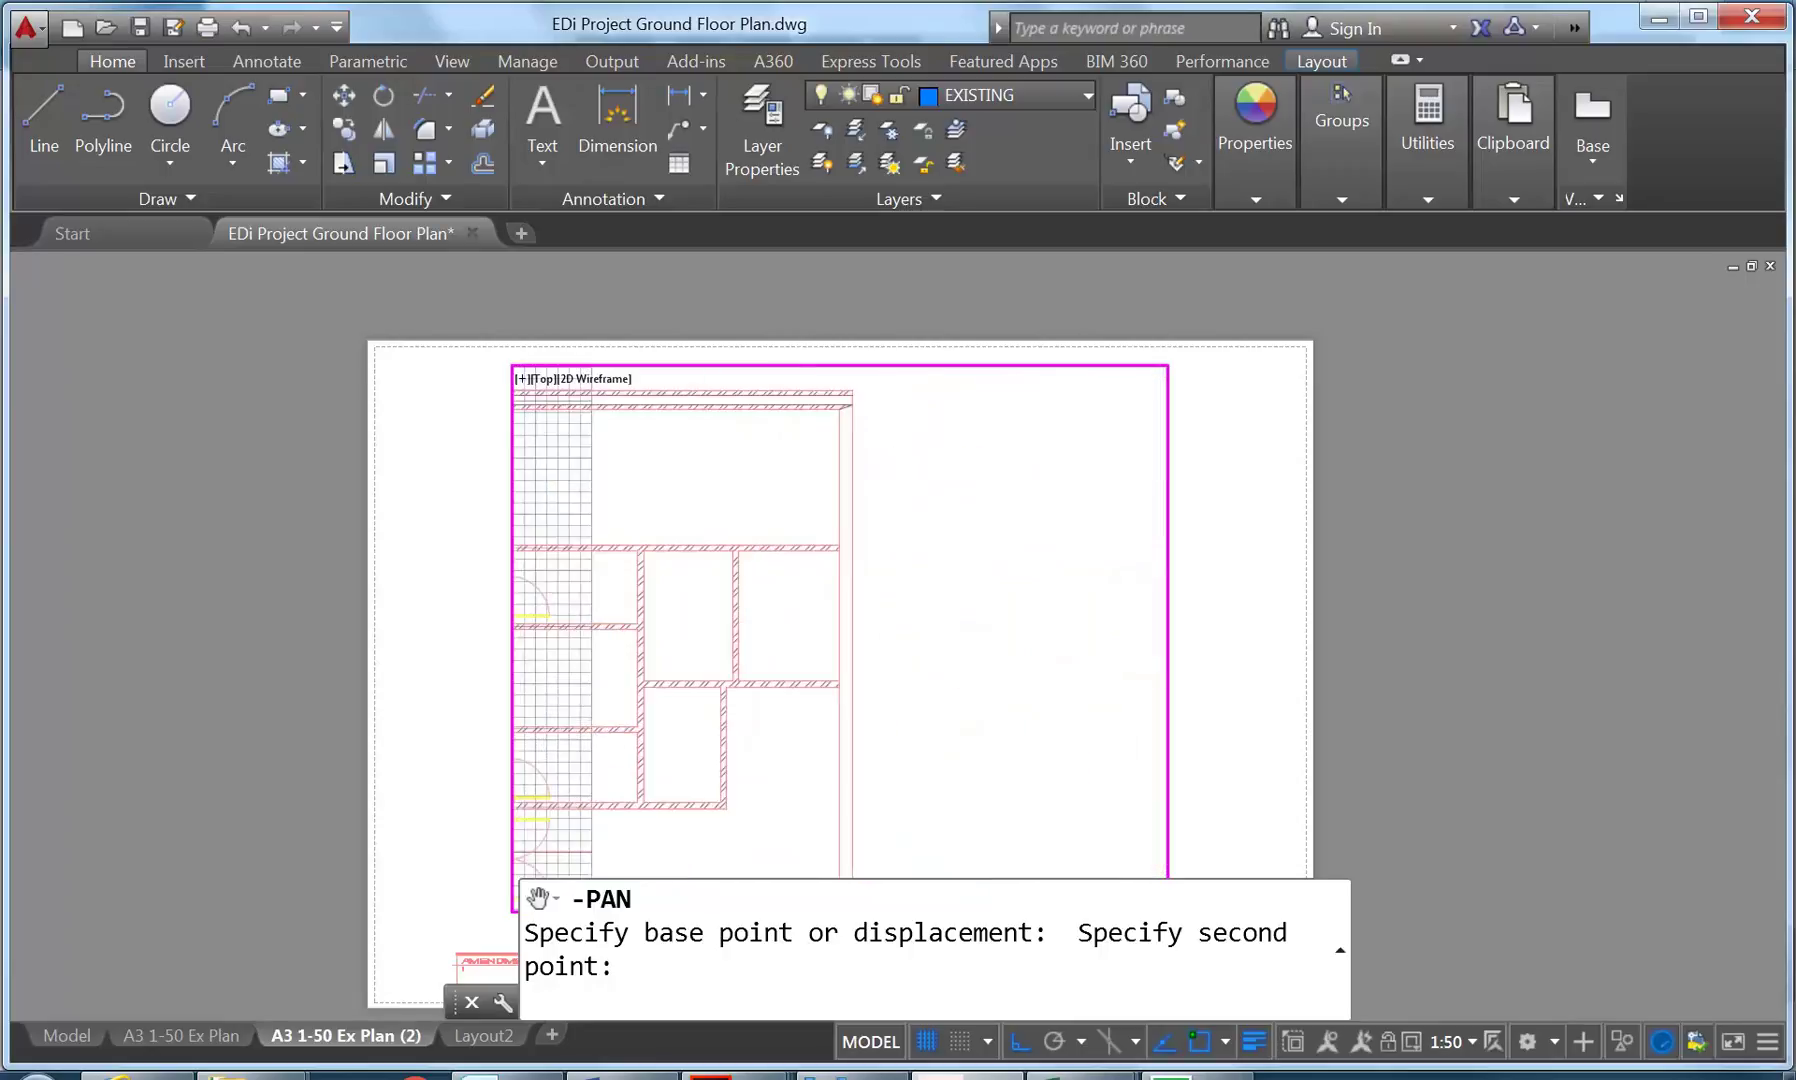
Keep panning horizontally across until the blue-walled plan comes into the viewport.
key(Return)
click(1150, 494)
click(525, 492)
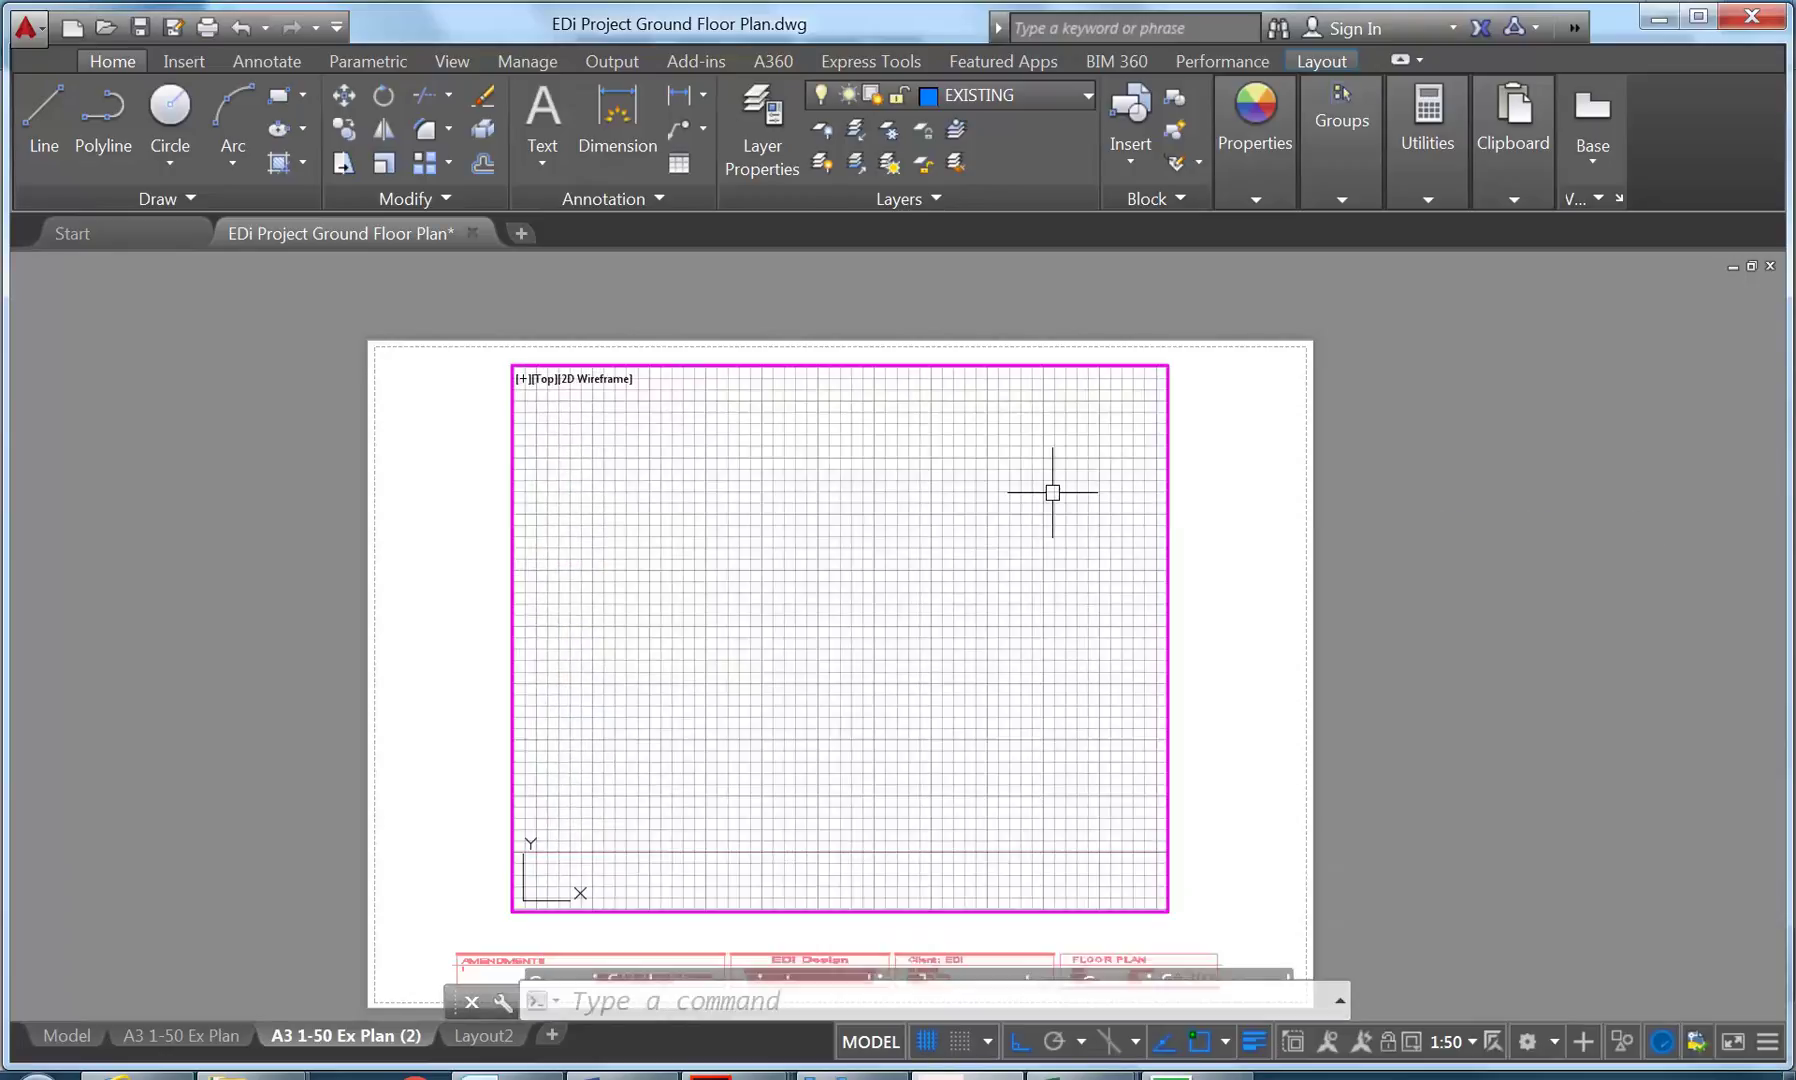
key(Return)
click(1147, 493)
click(542, 498)
key(Return)
click(1118, 519)
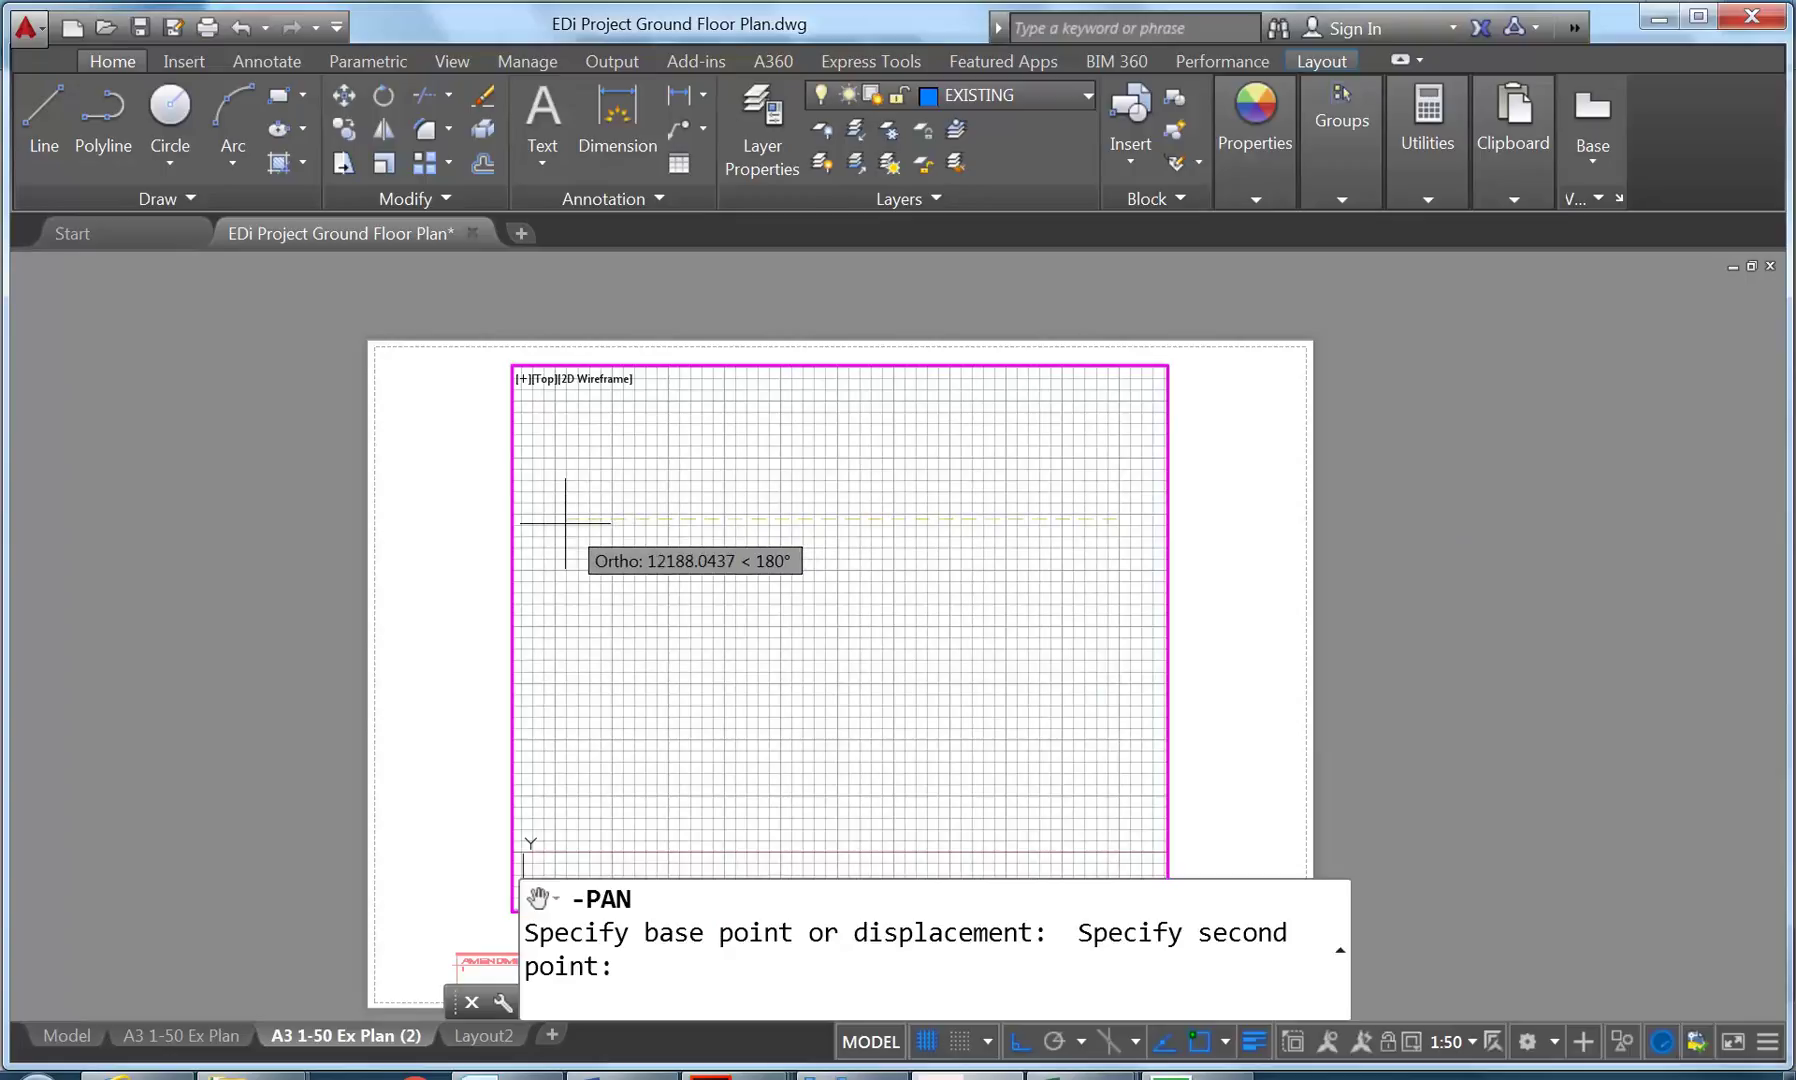
key(Return)
click(1115, 524)
click(622, 541)
key(Return)
click(1106, 531)
click(549, 529)
key(Return)
click(1140, 550)
click(555, 555)
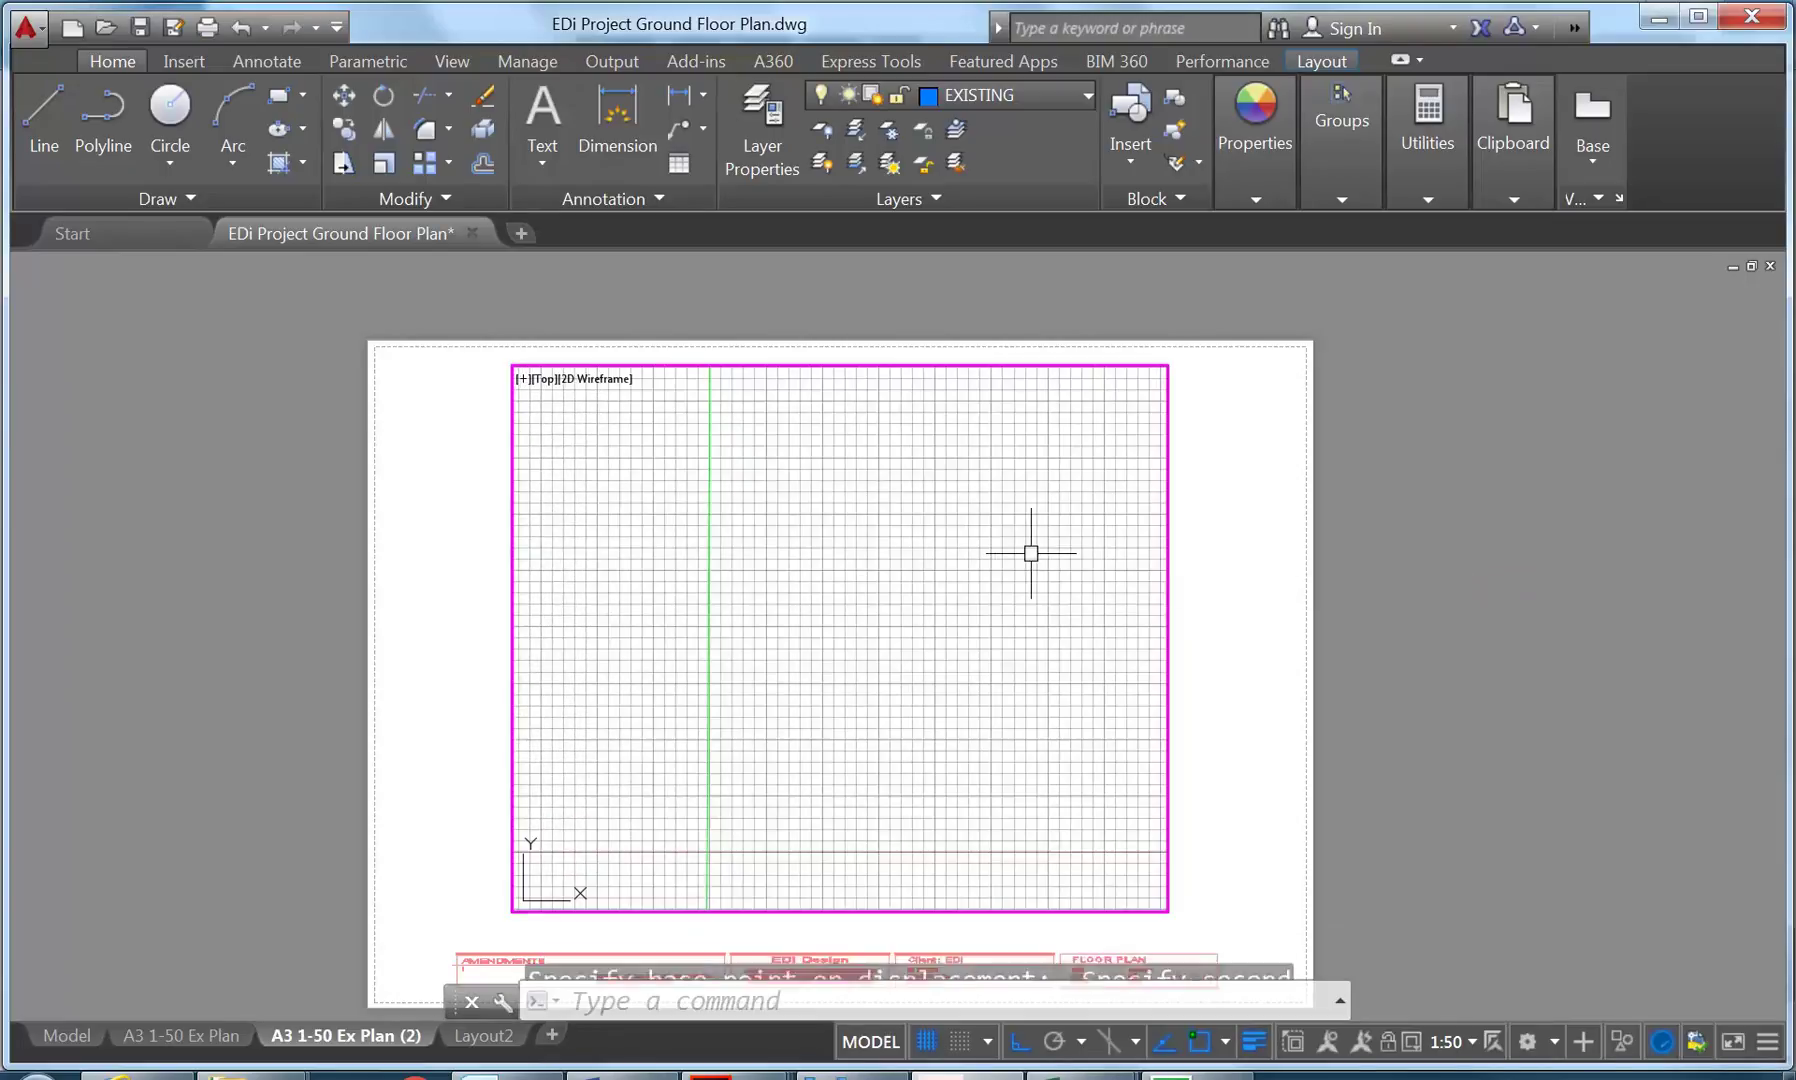
key(Return)
click(1139, 553)
click(594, 566)
key(Return)
click(1134, 557)
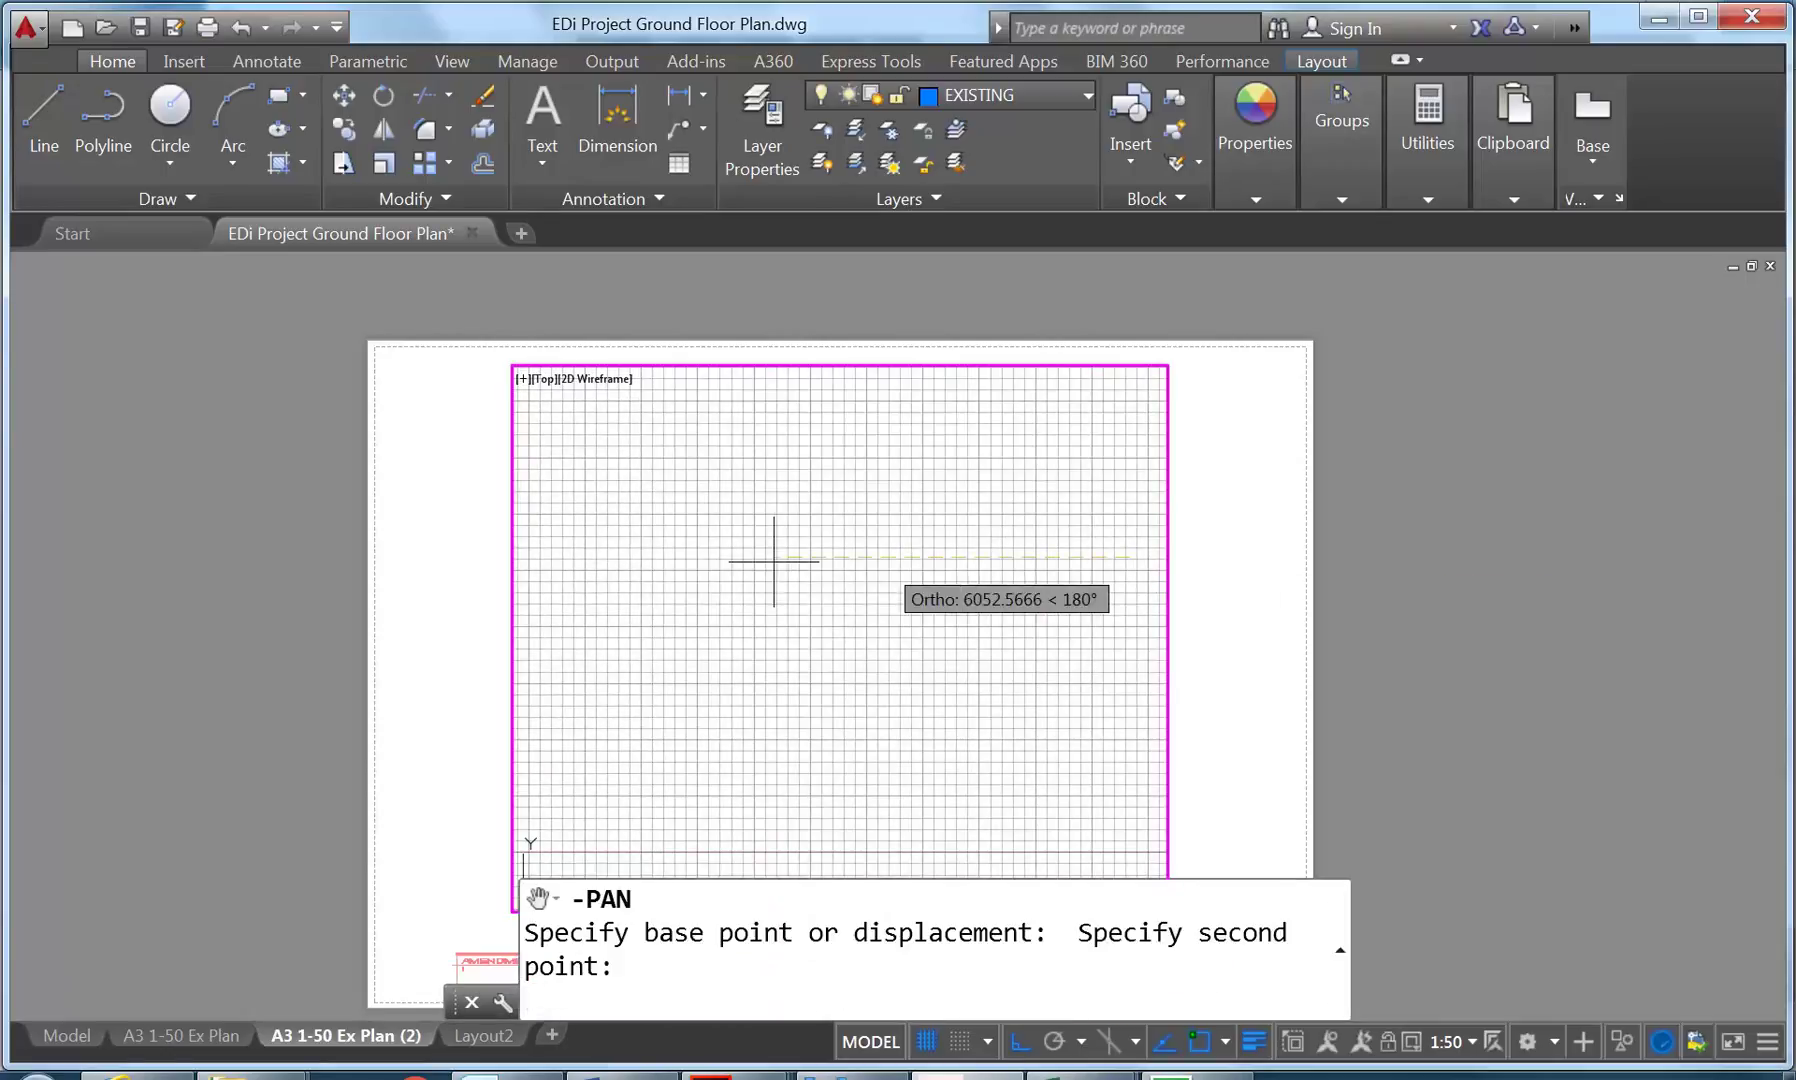
click(554, 589)
key(Return)
click(1114, 600)
click(613, 592)
key(Return)
click(1140, 595)
click(512, 598)
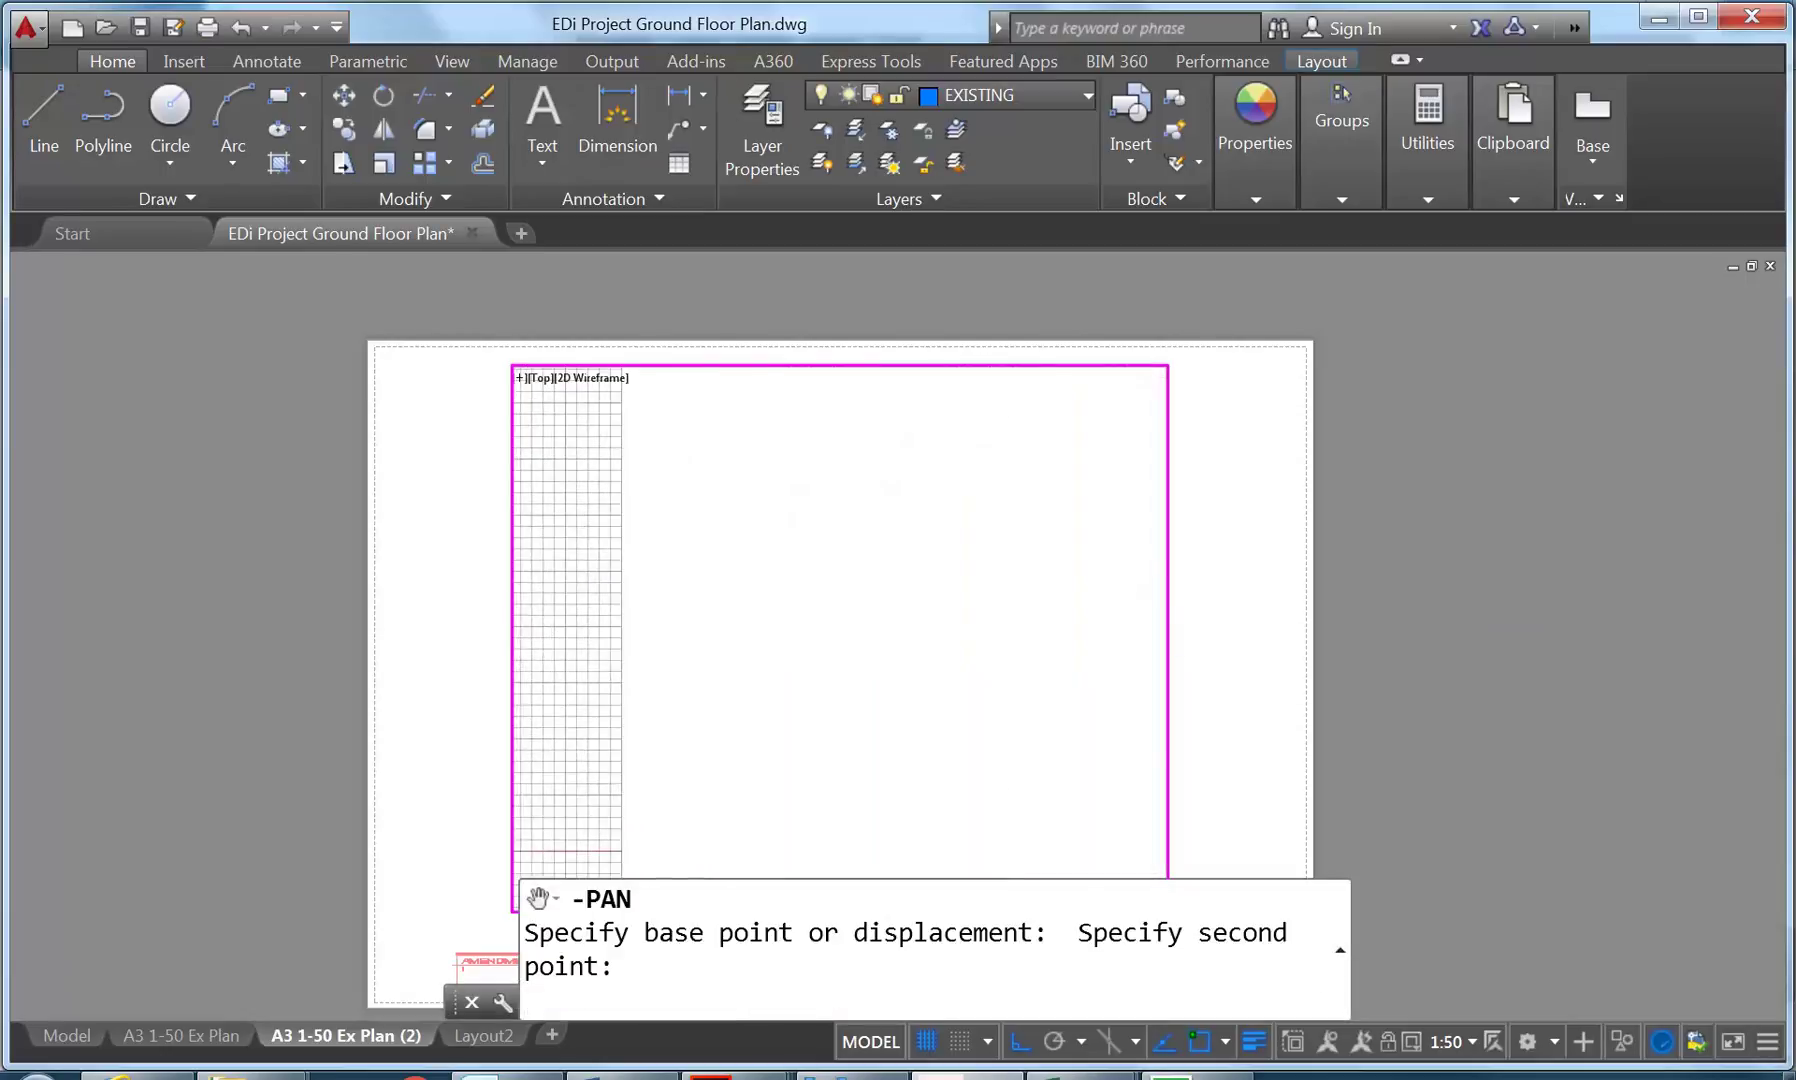
key(Return)
click(1114, 614)
click(567, 631)
key(Return)
click(1141, 626)
click(558, 637)
key(Return)
click(1125, 627)
click(556, 625)
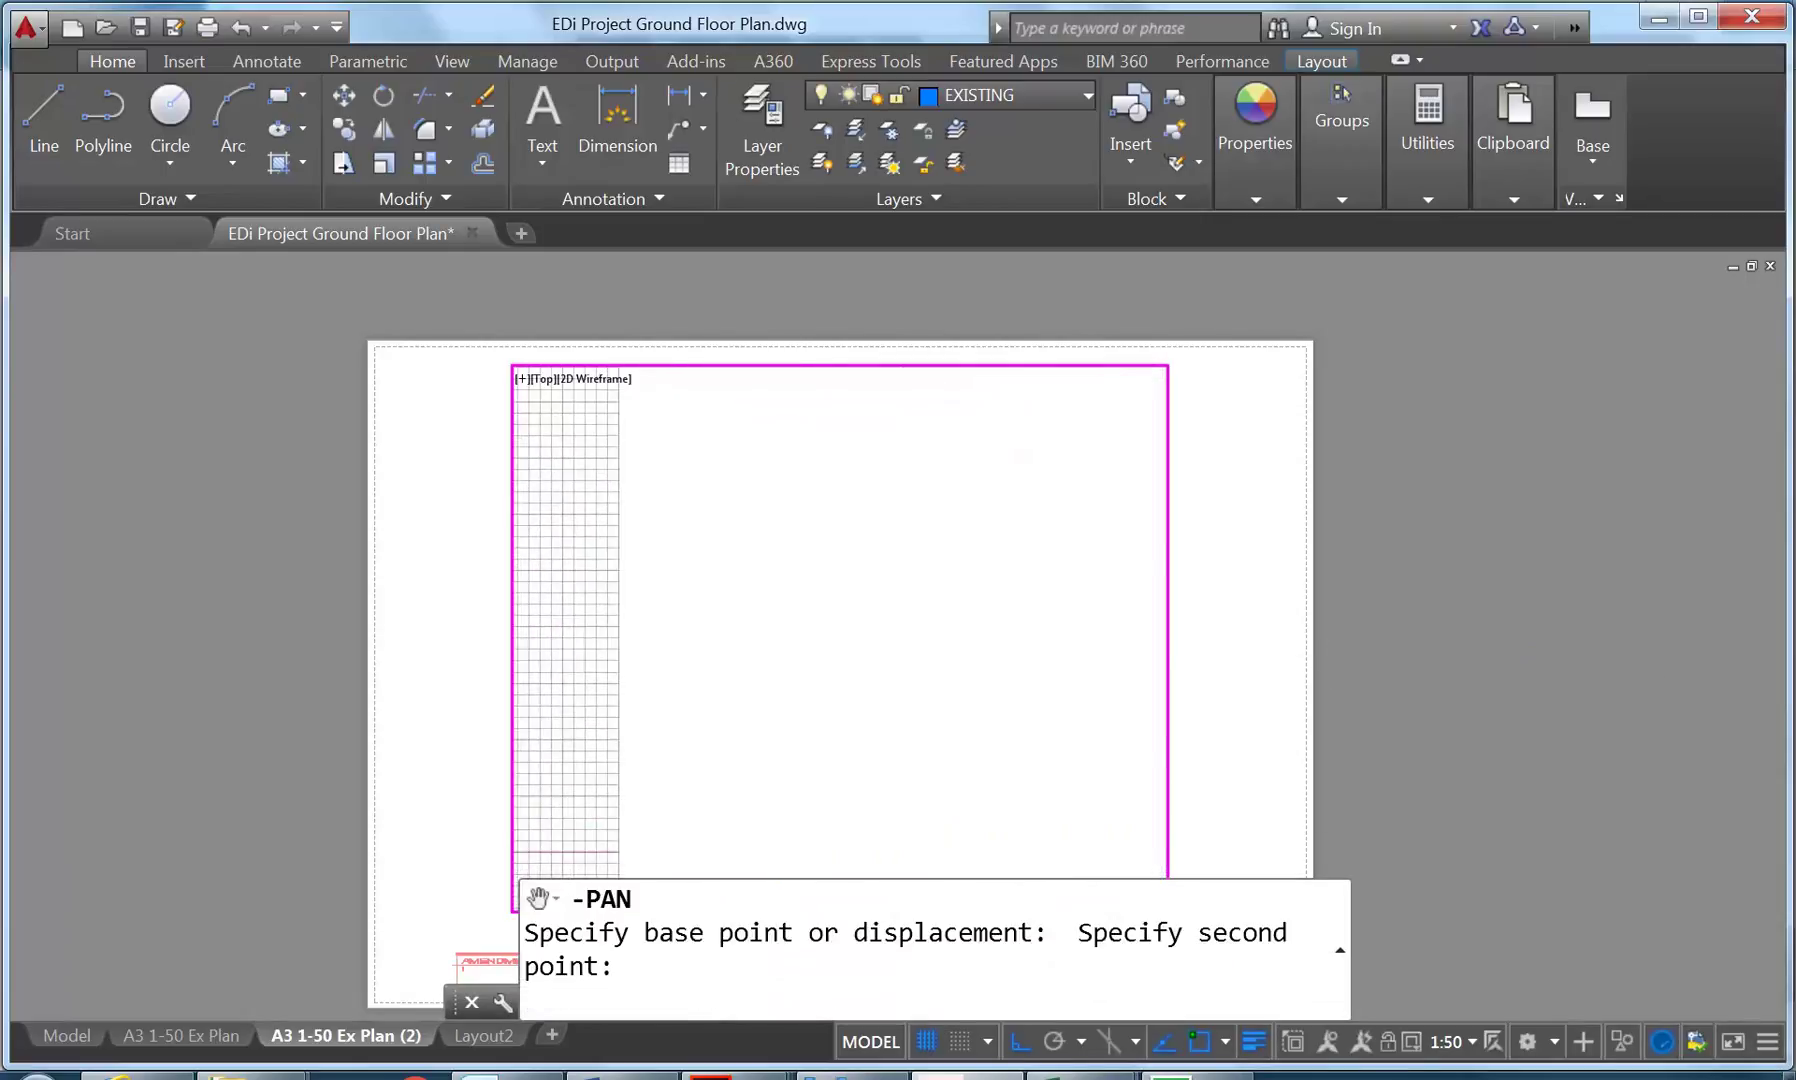
key(Return)
click(1128, 627)
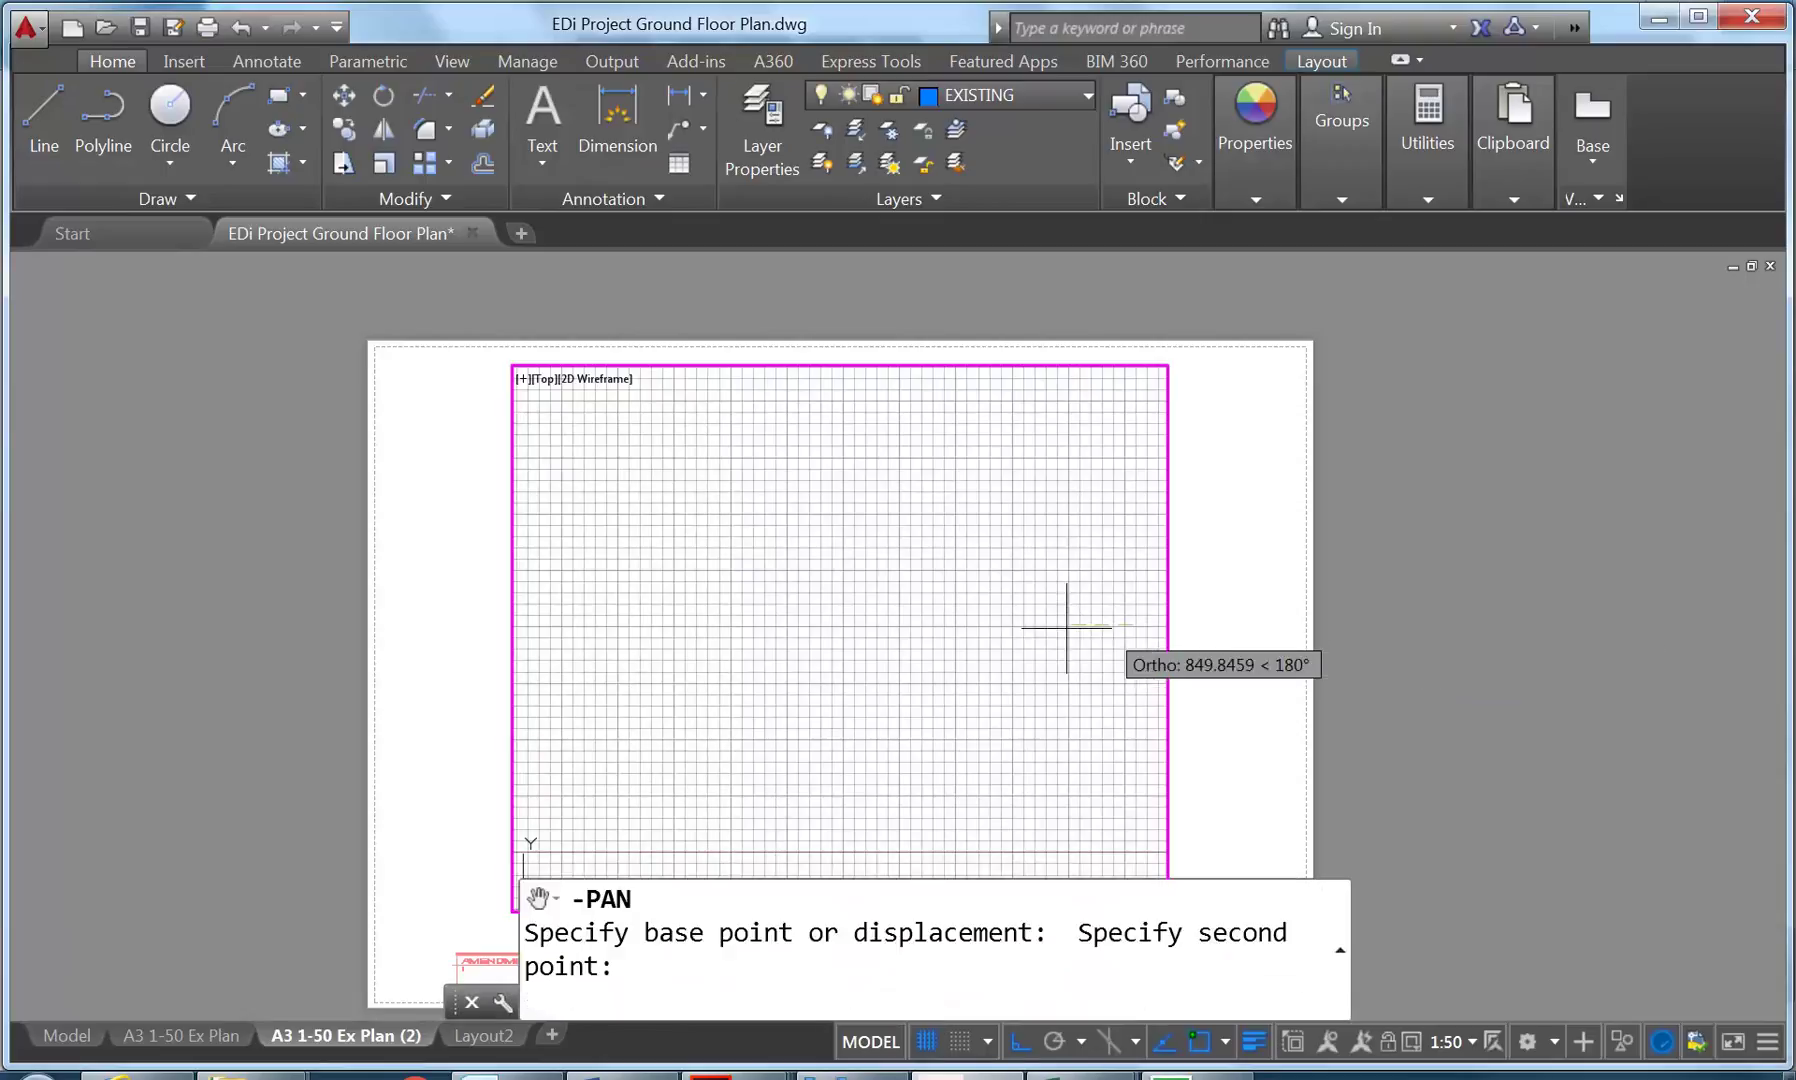
click(535, 628)
key(Return)
click(1145, 597)
click(556, 625)
key(Return)
click(1145, 613)
click(544, 610)
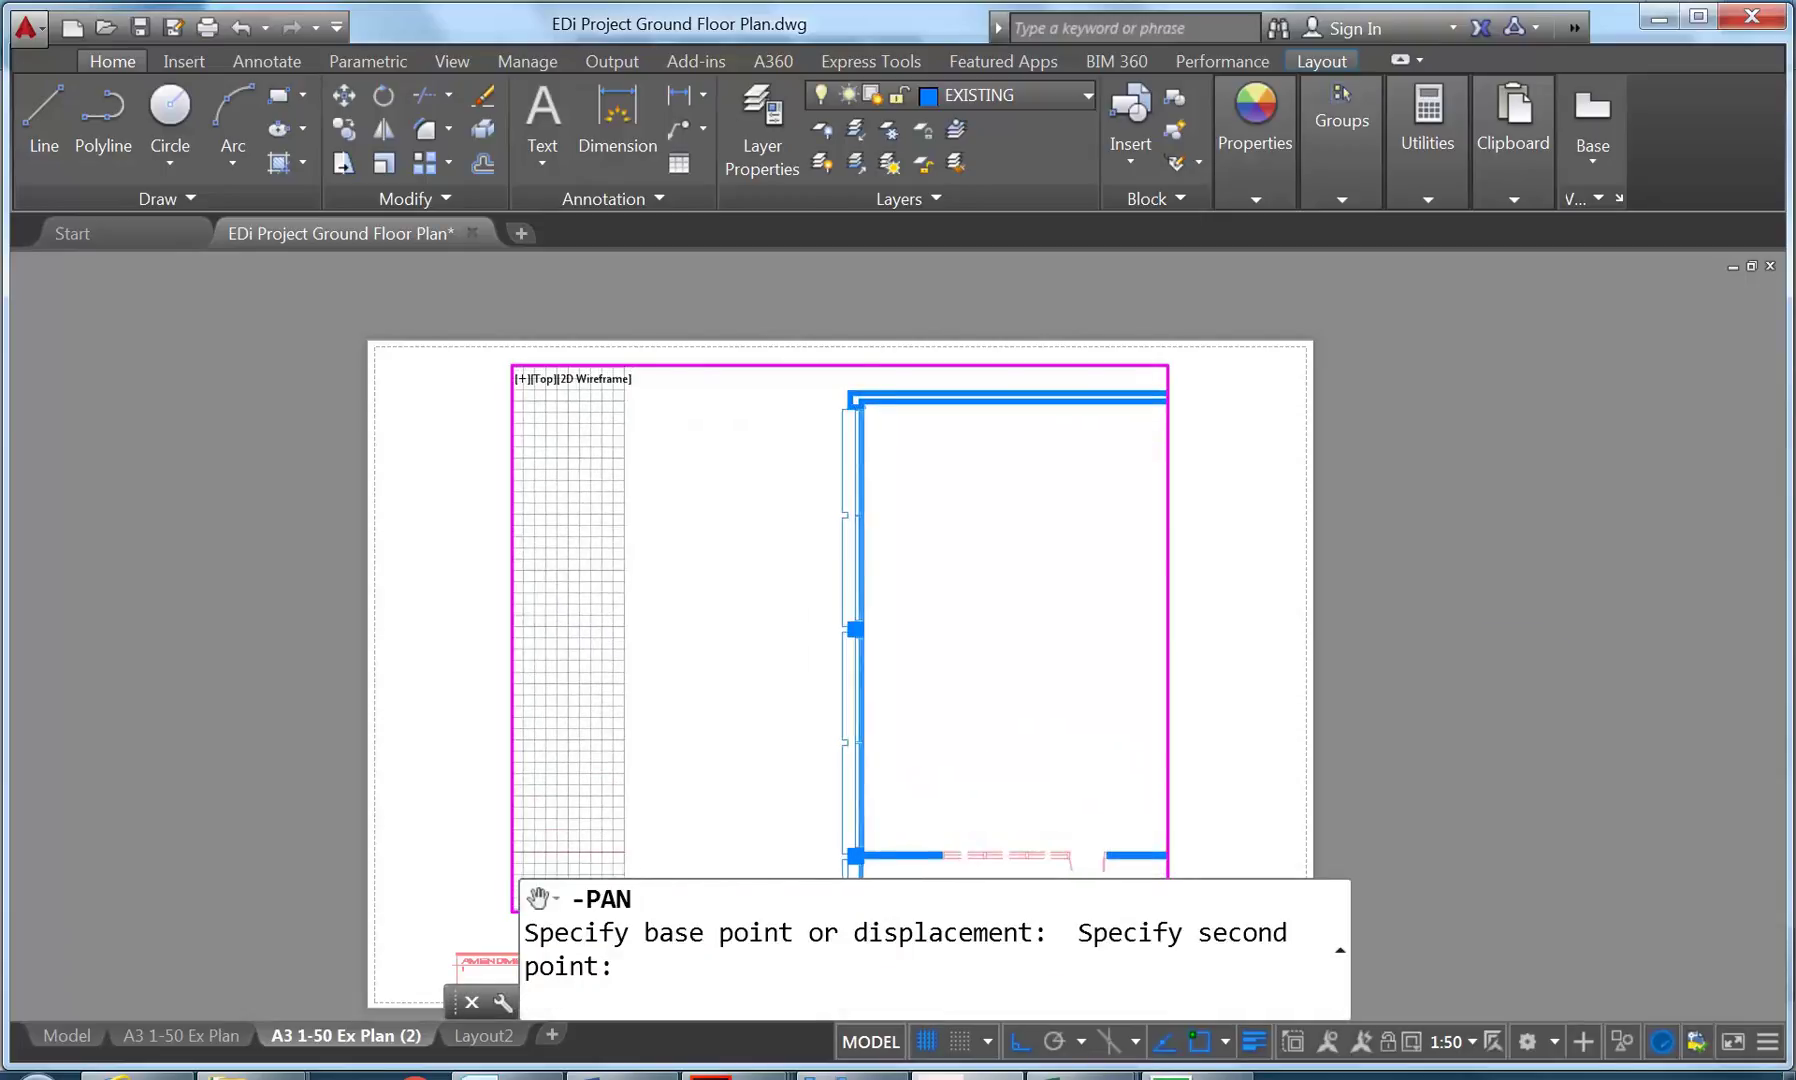
Fine-tune the blue walls' position with small left and right pans.
key(Return)
click(830, 590)
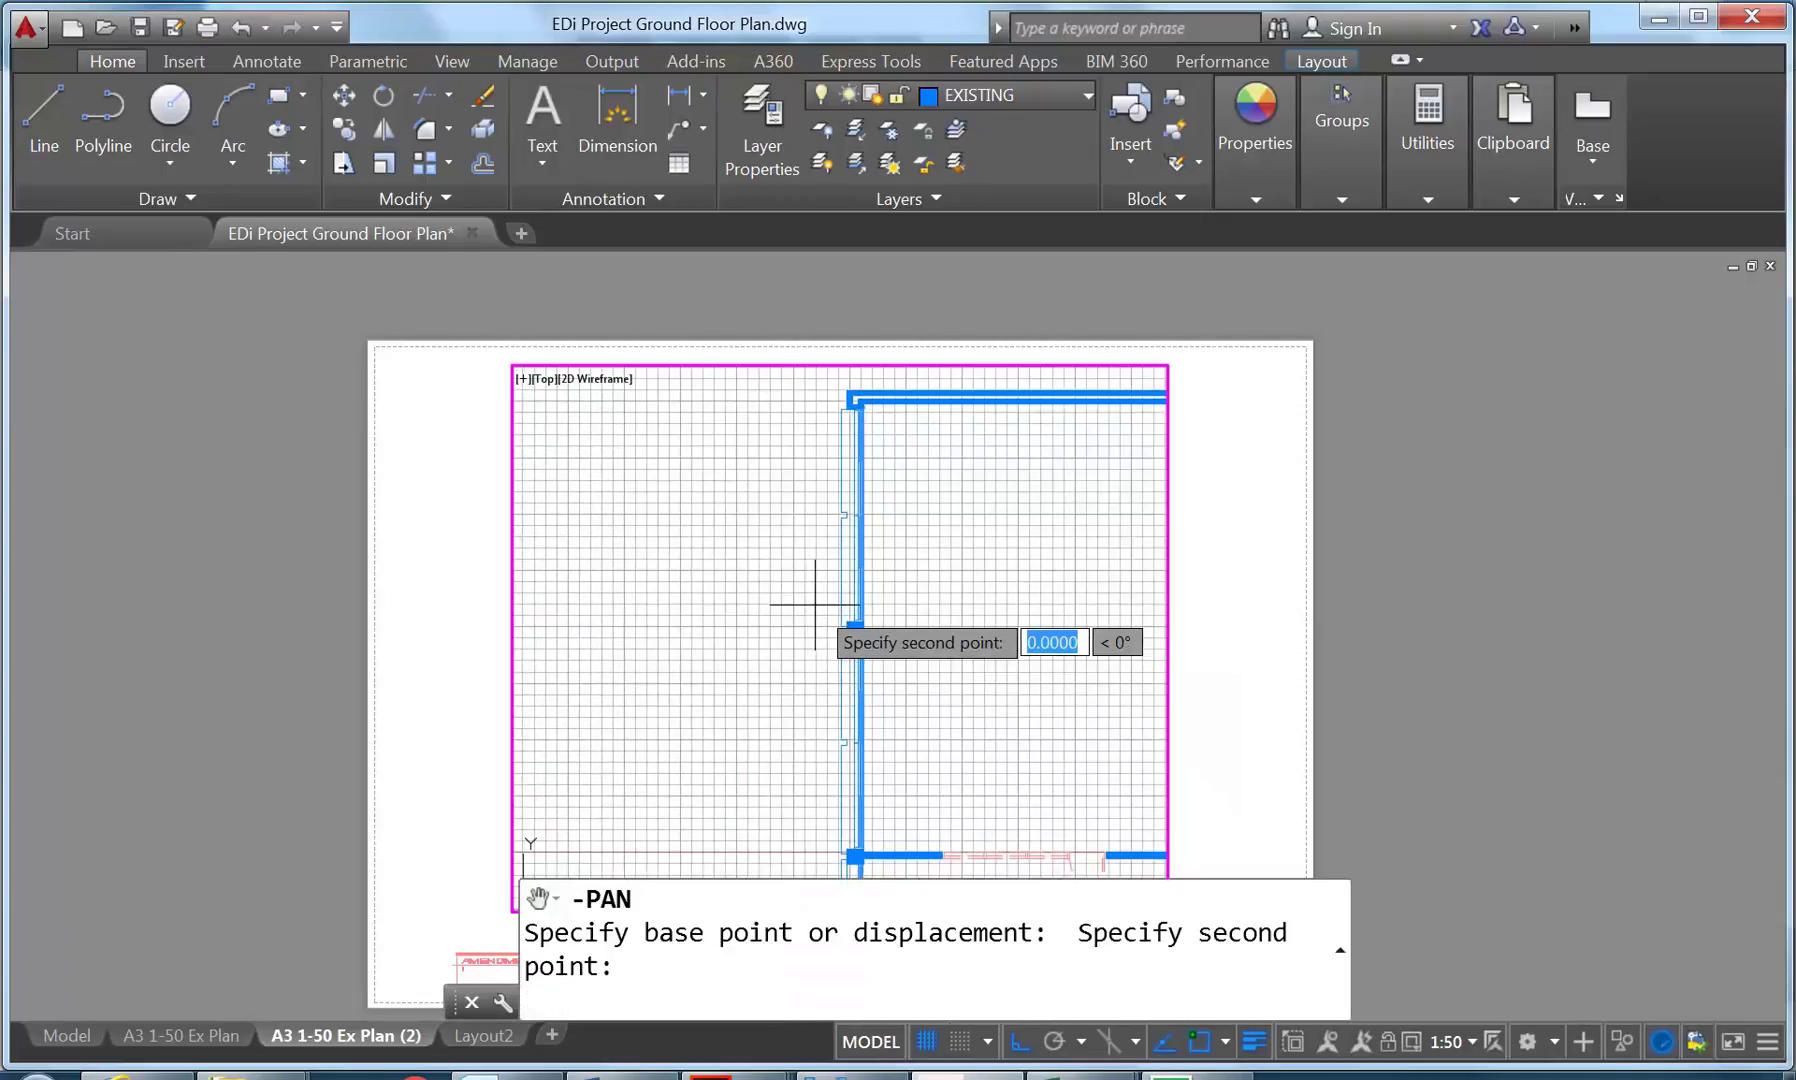
click(533, 621)
click(840, 622)
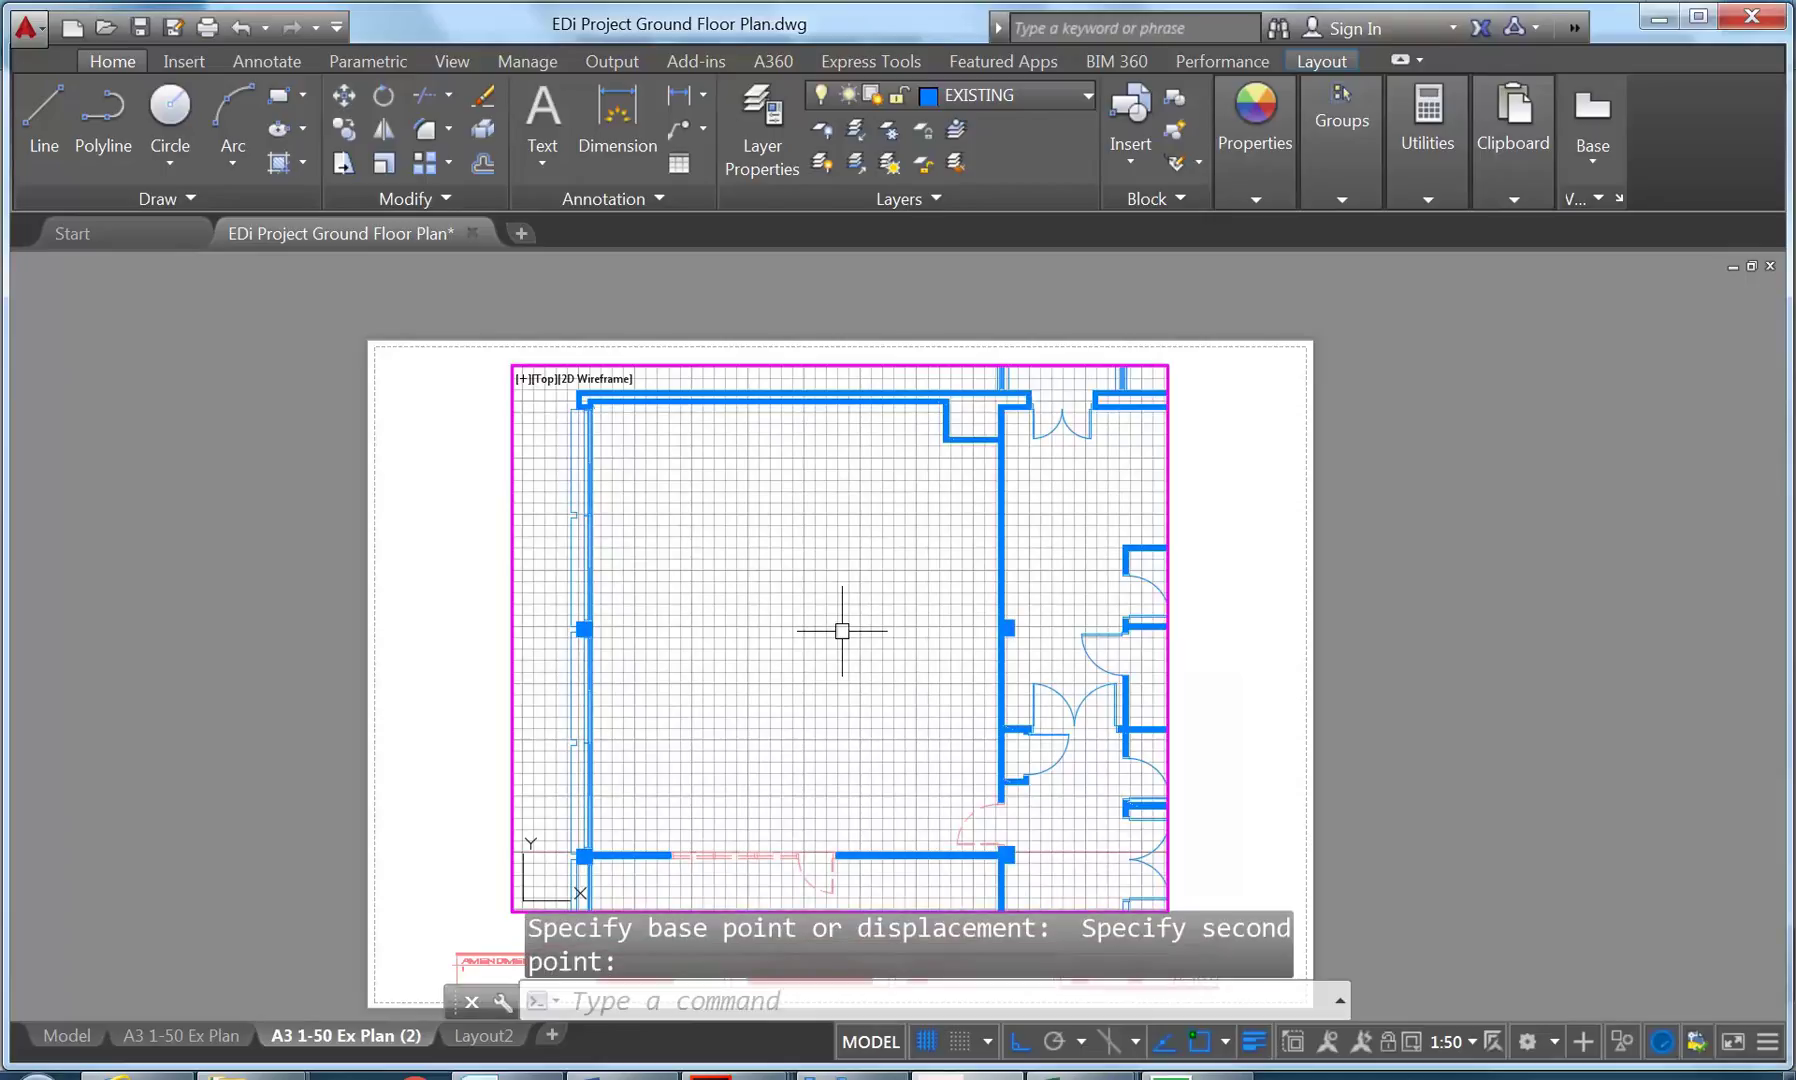
key(Return)
click(716, 612)
click(750, 616)
key(Return)
click(708, 608)
click(753, 612)
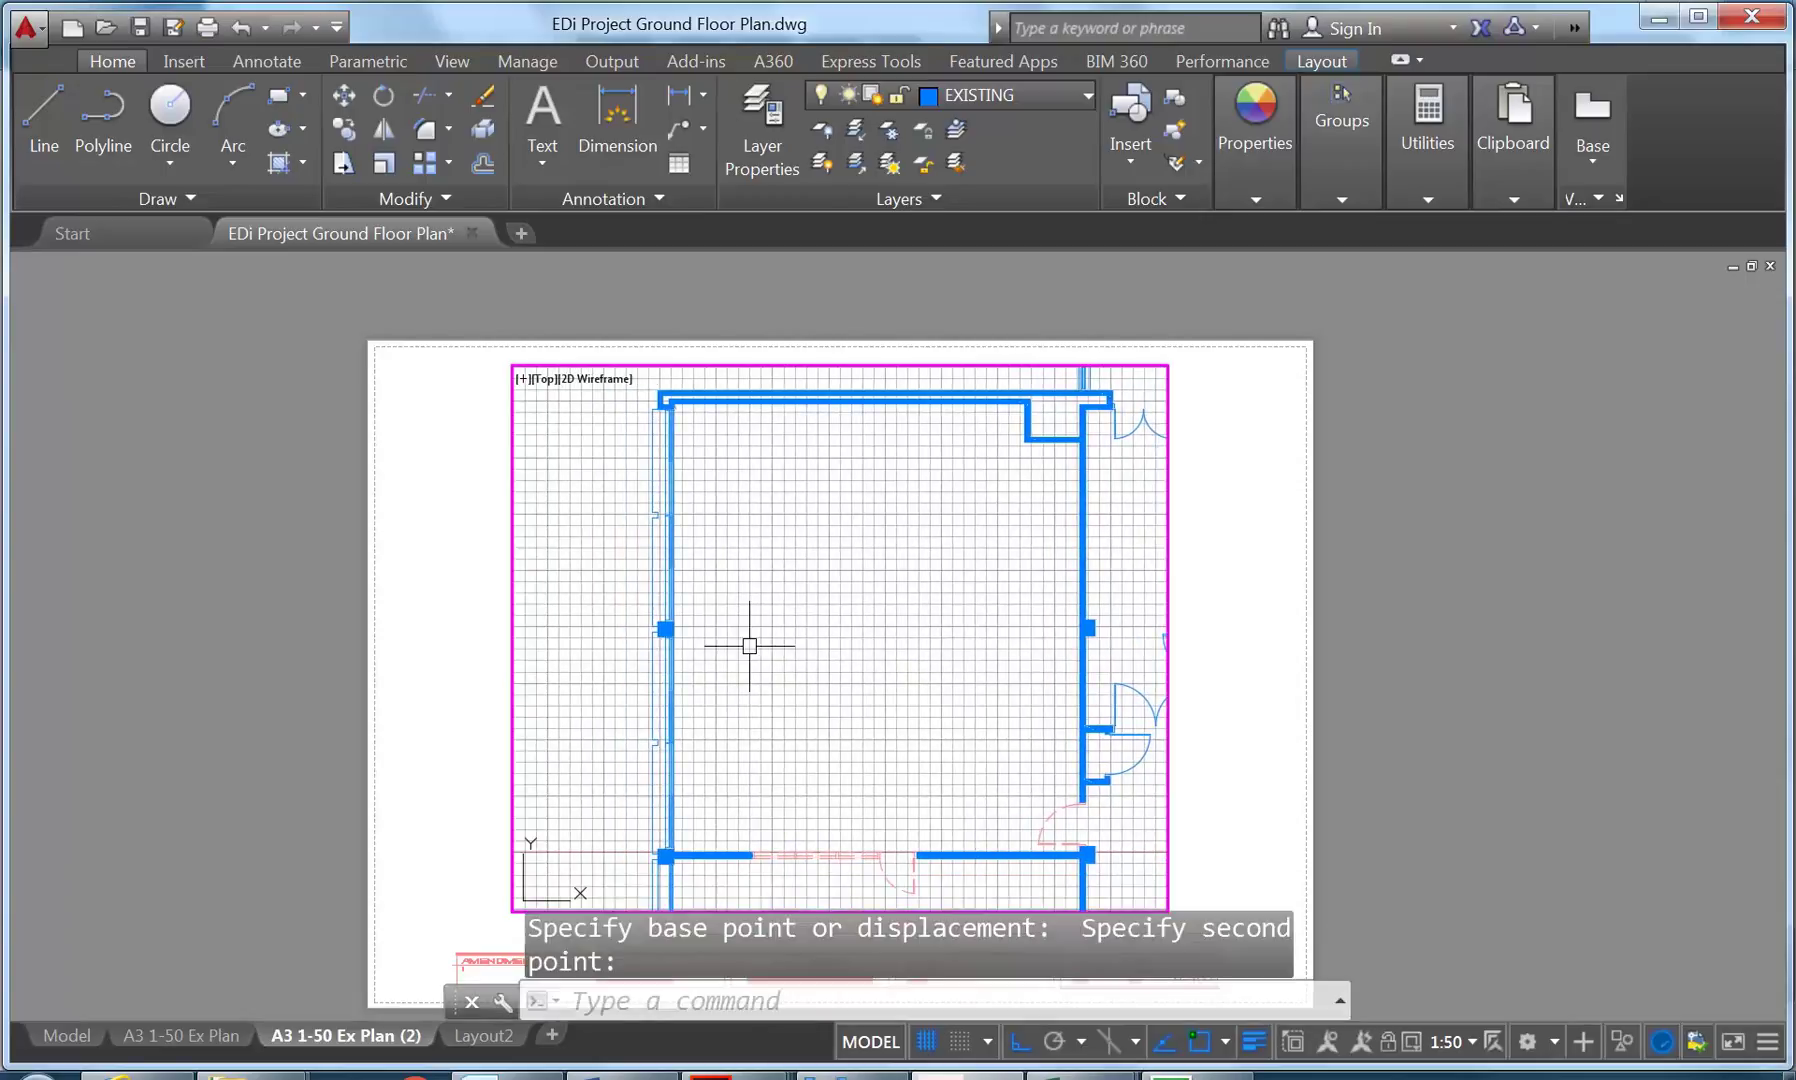
key(Return)
click(906, 627)
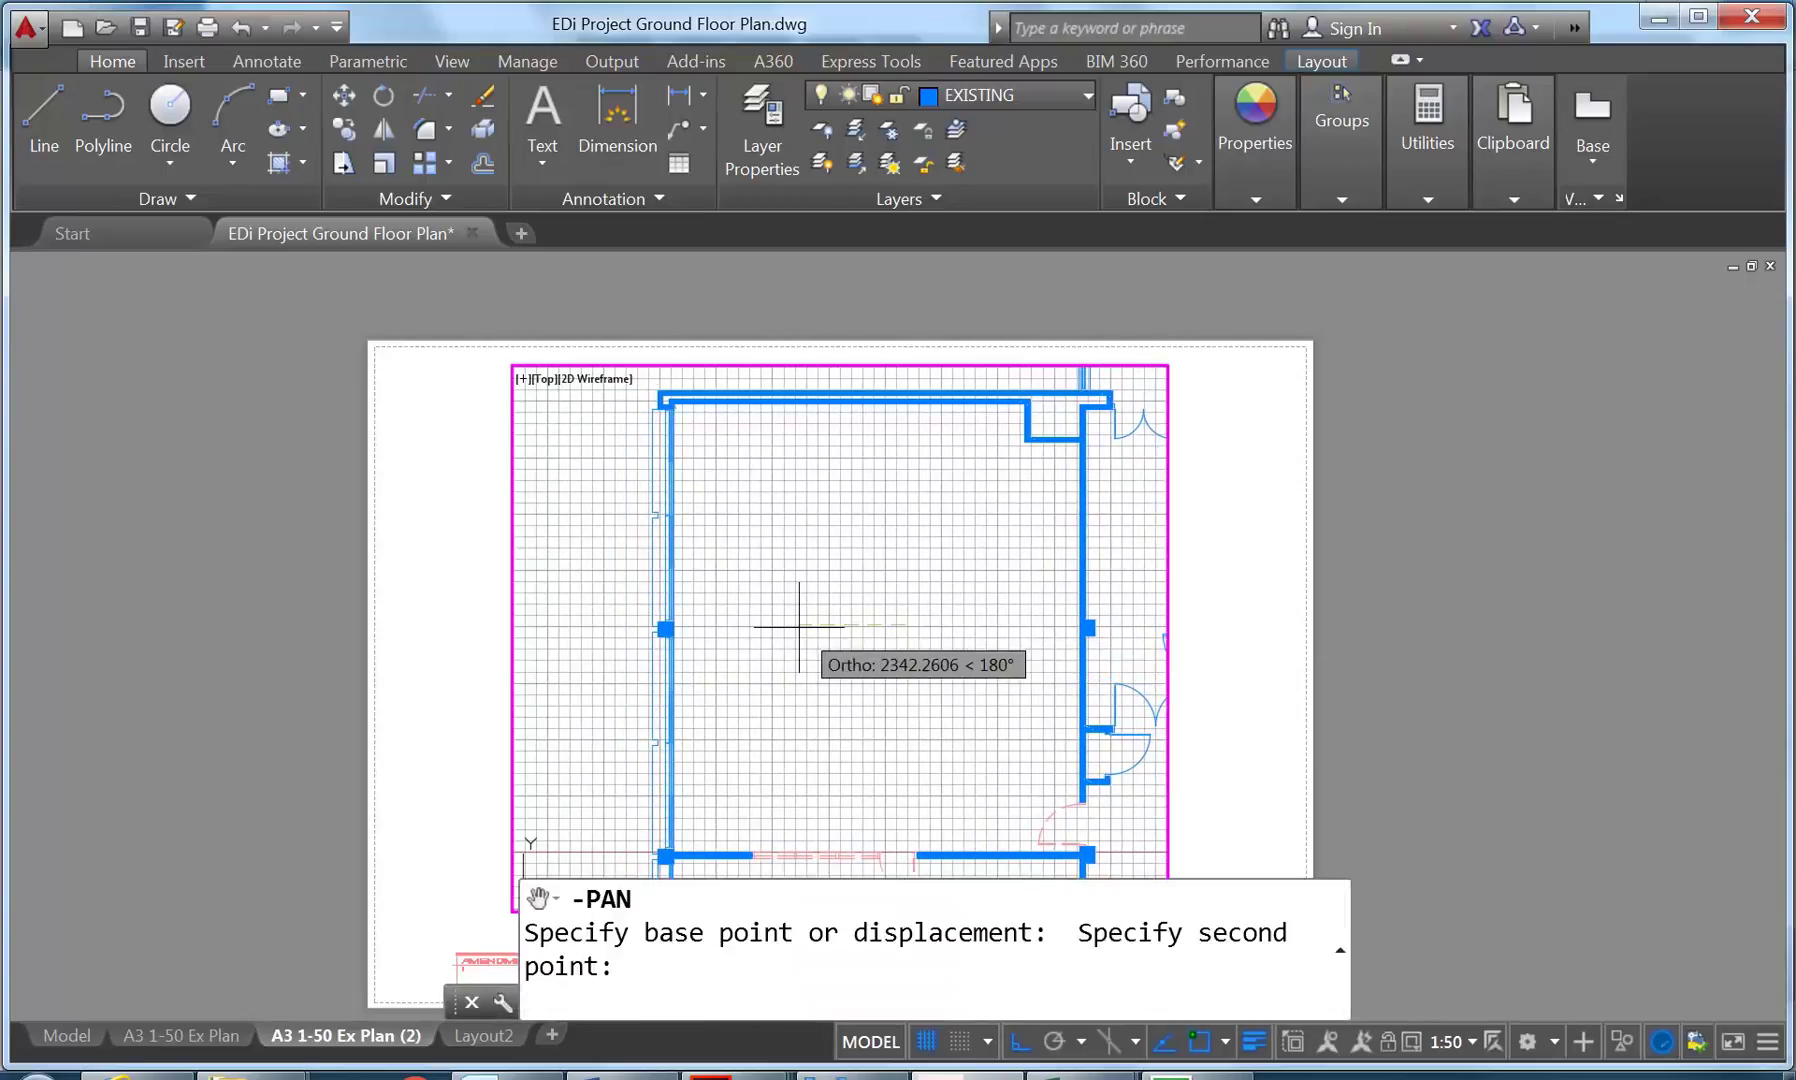
key(Escape)
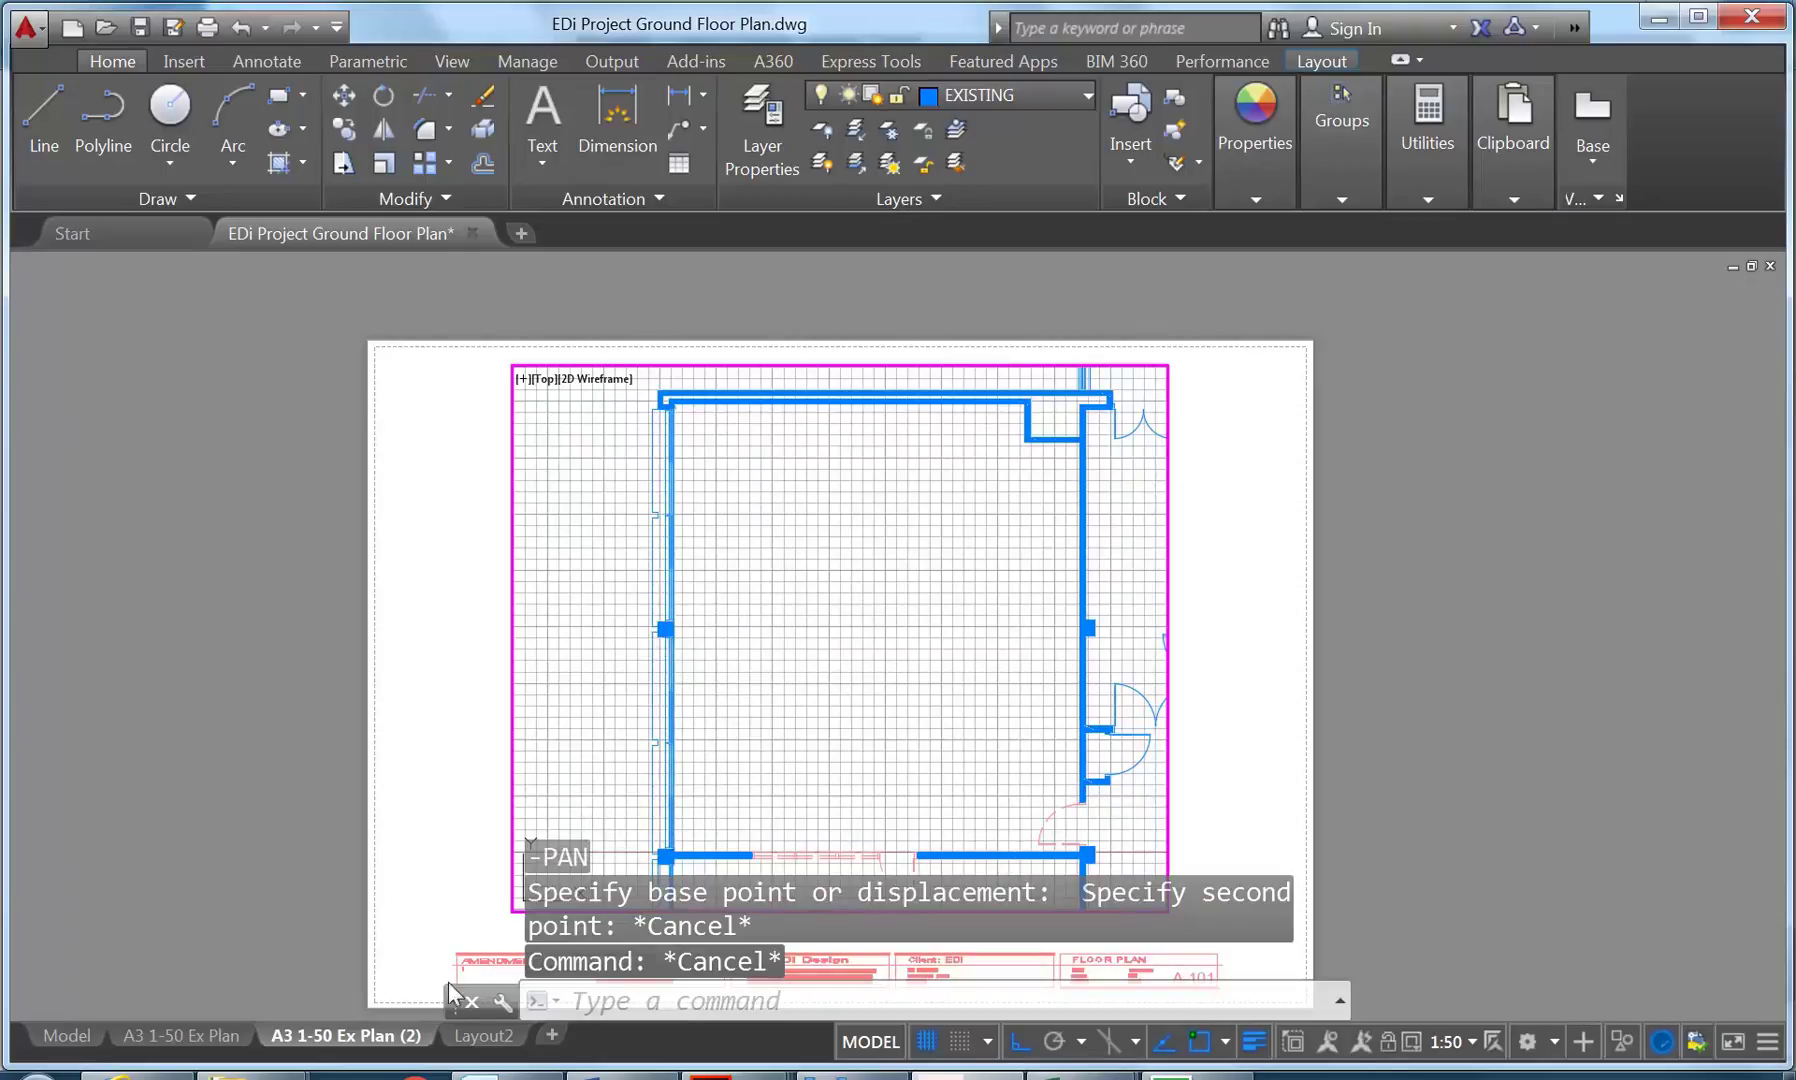
Compare against the original A3 1-50 Ex Plan sheet, then pan the duplicate's plan left to align.
double_click(466, 624)
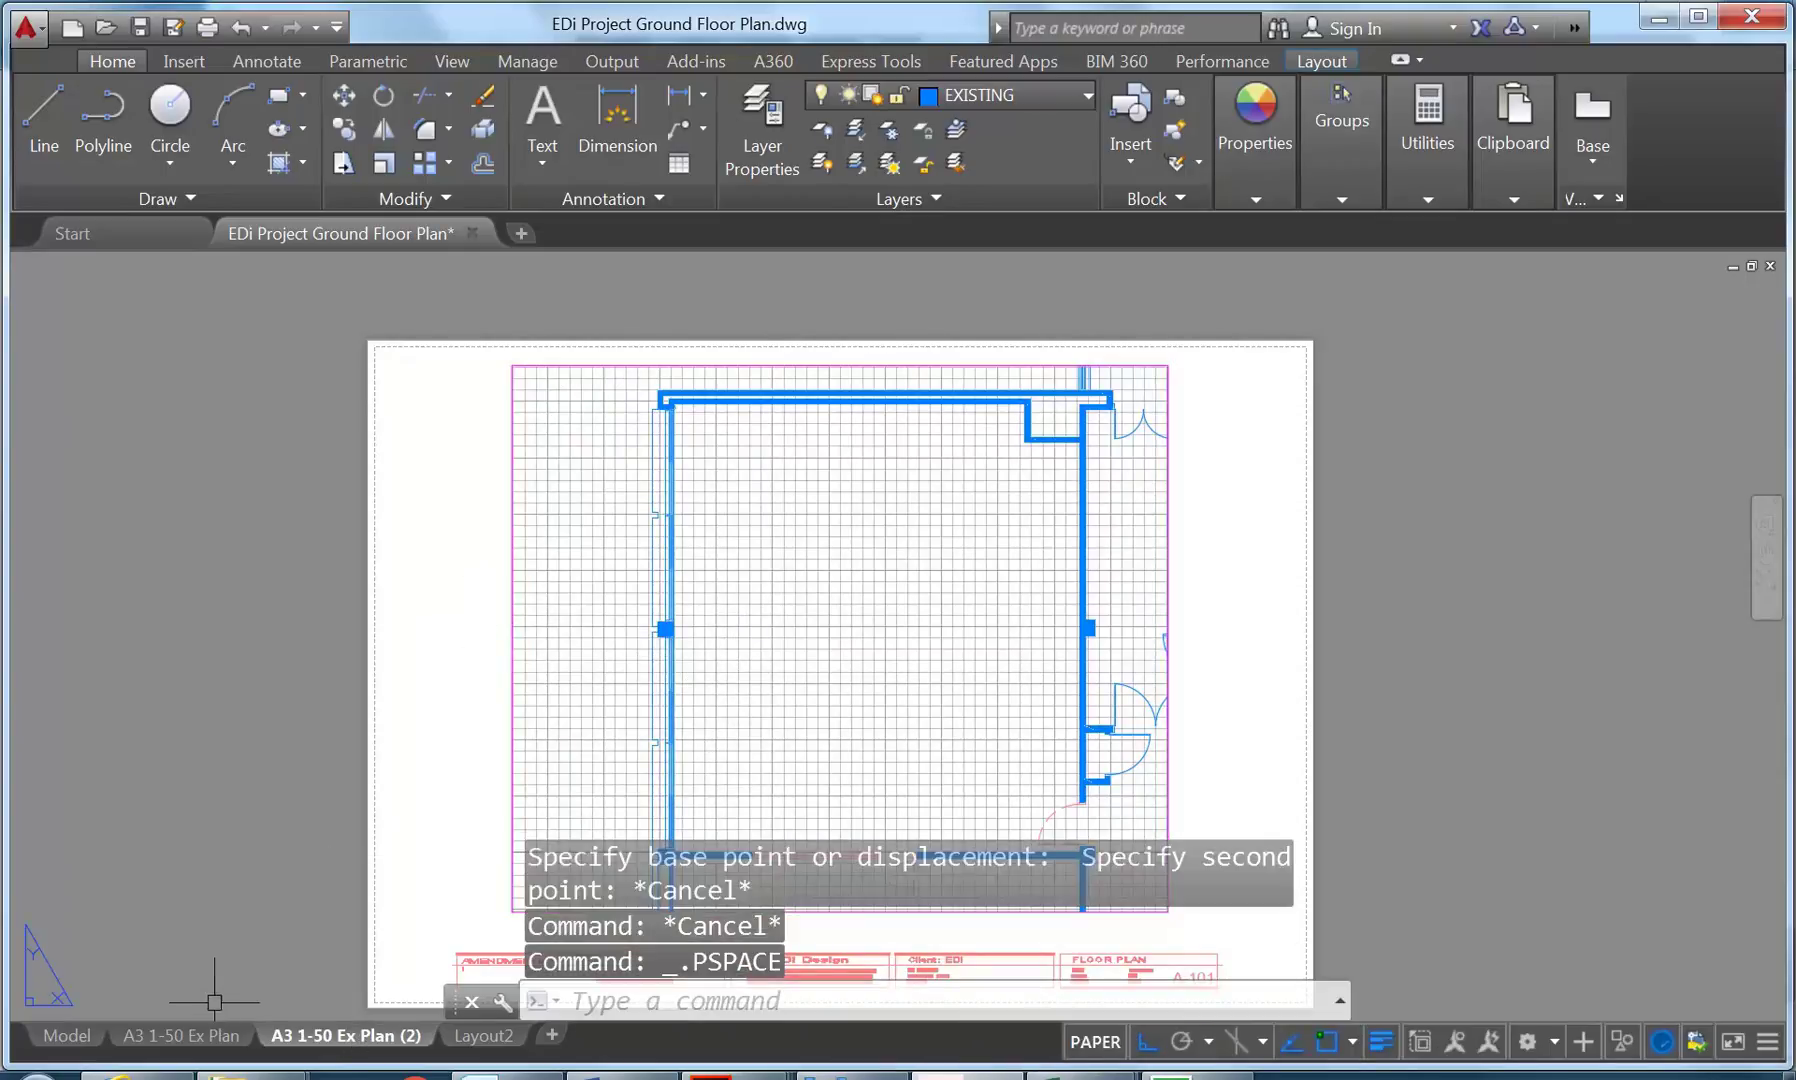
click(186, 1038)
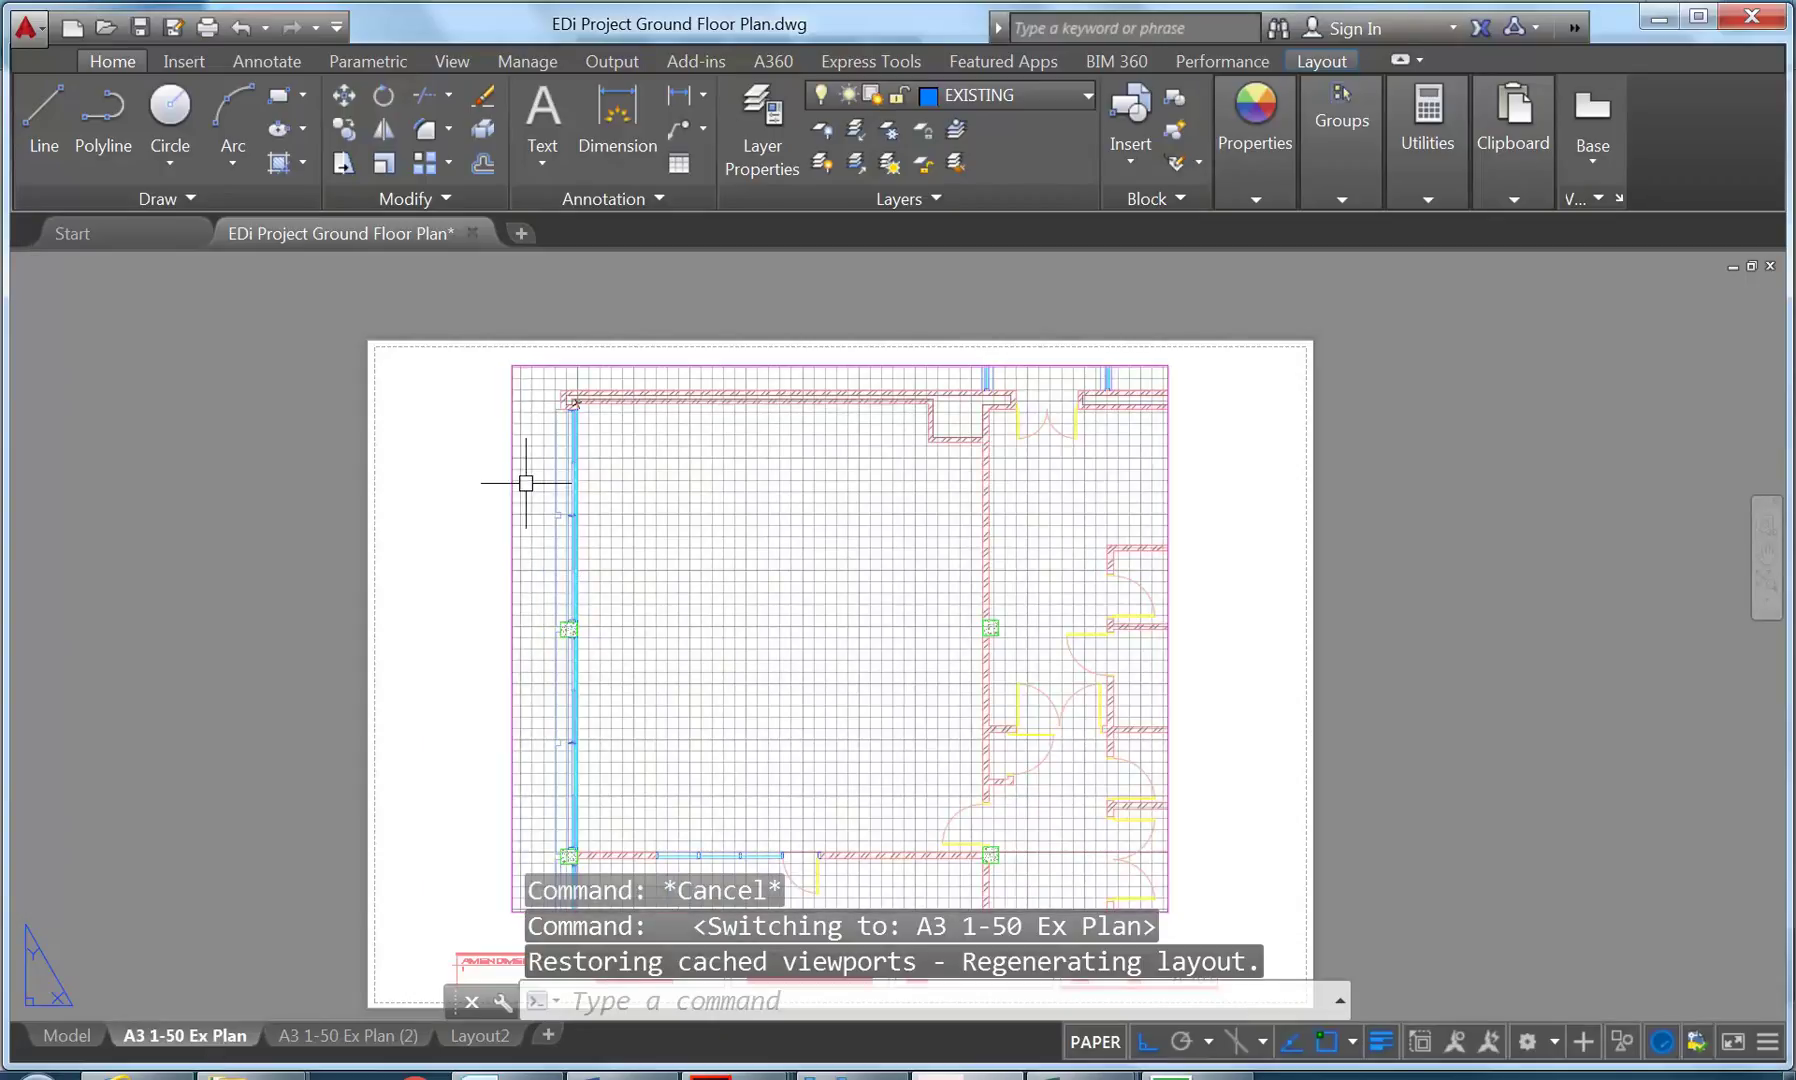
click(363, 1035)
double_click(767, 542)
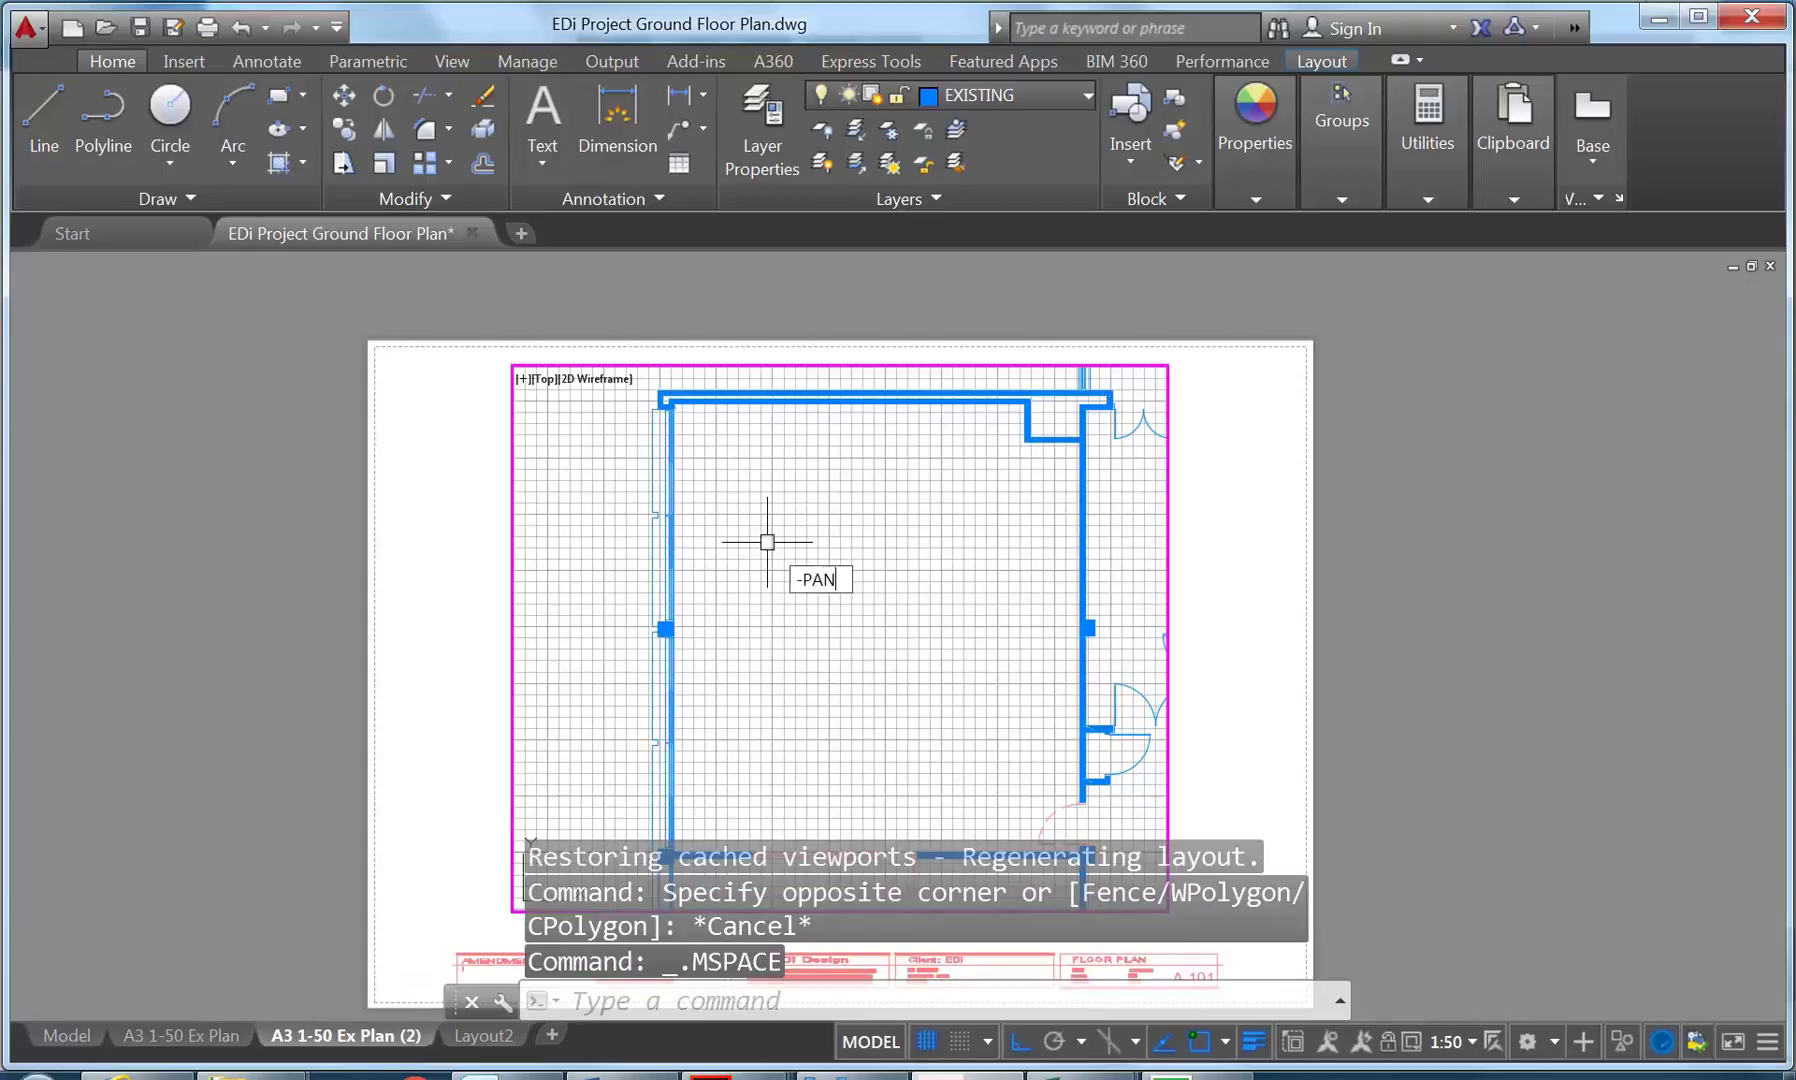
key(Return)
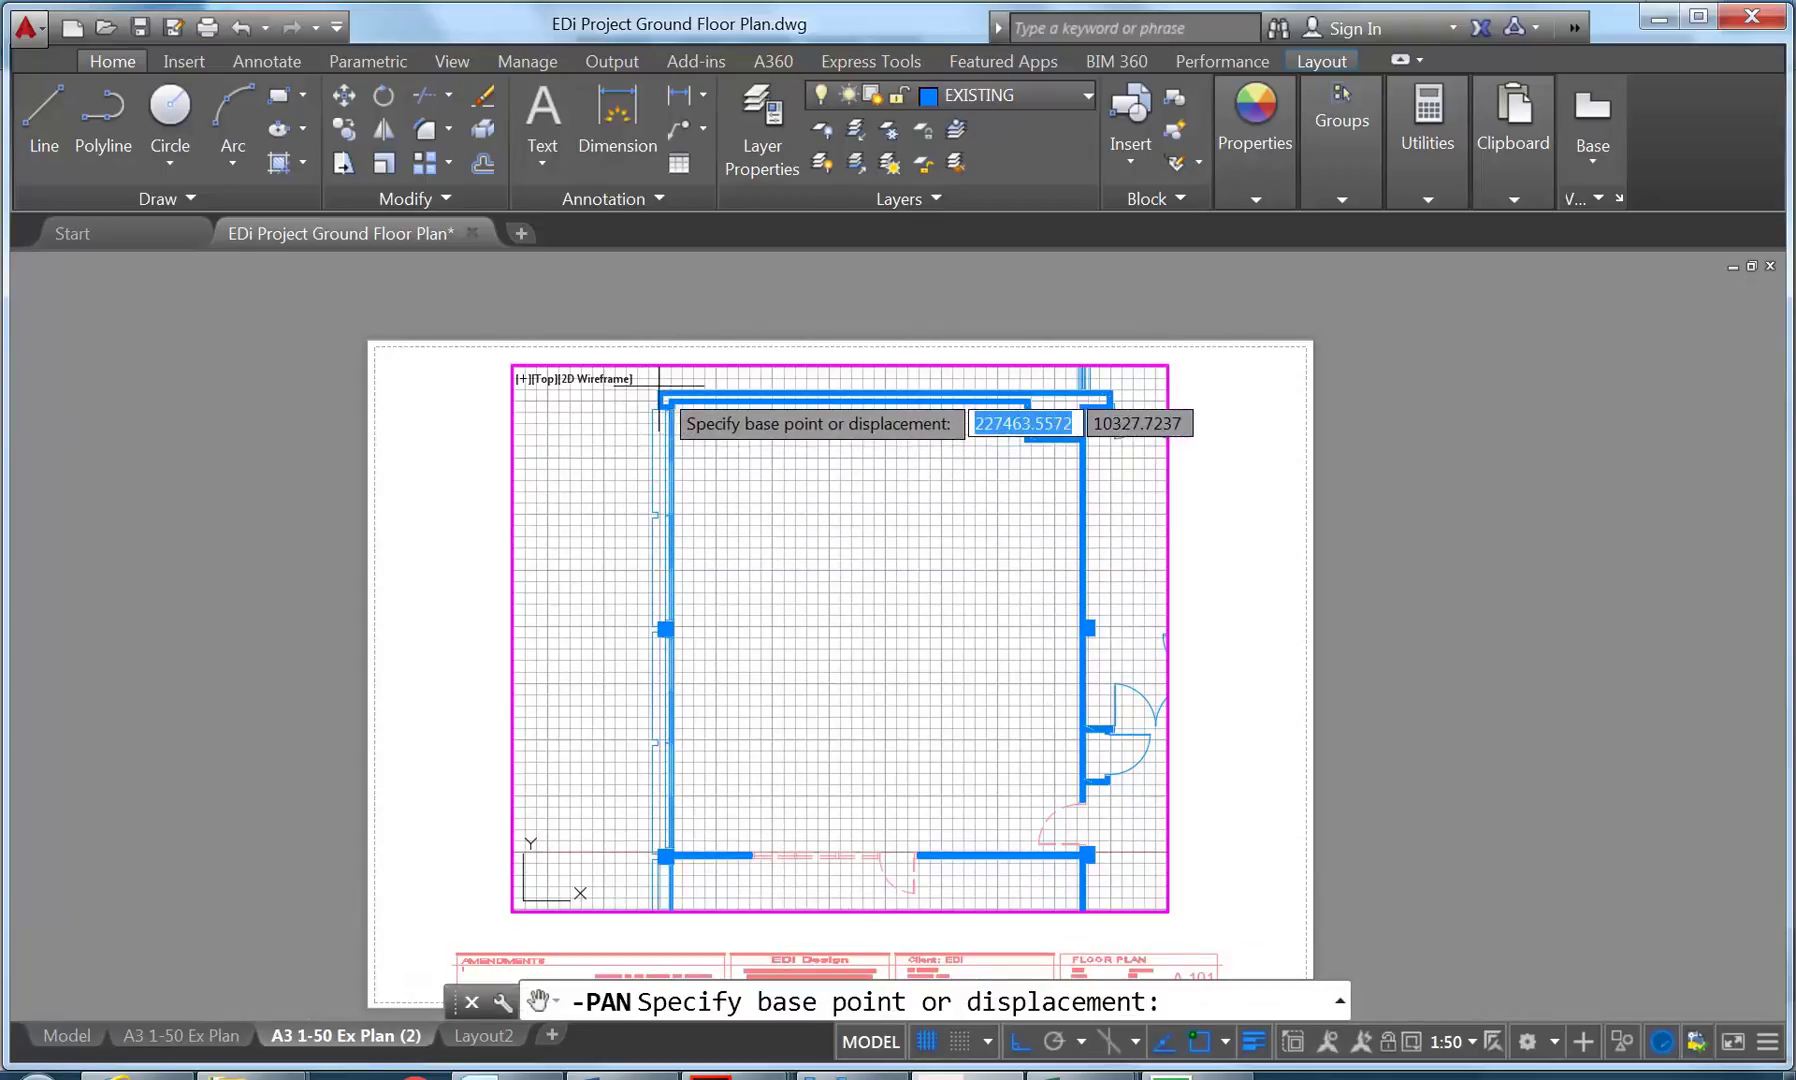
click(657, 394)
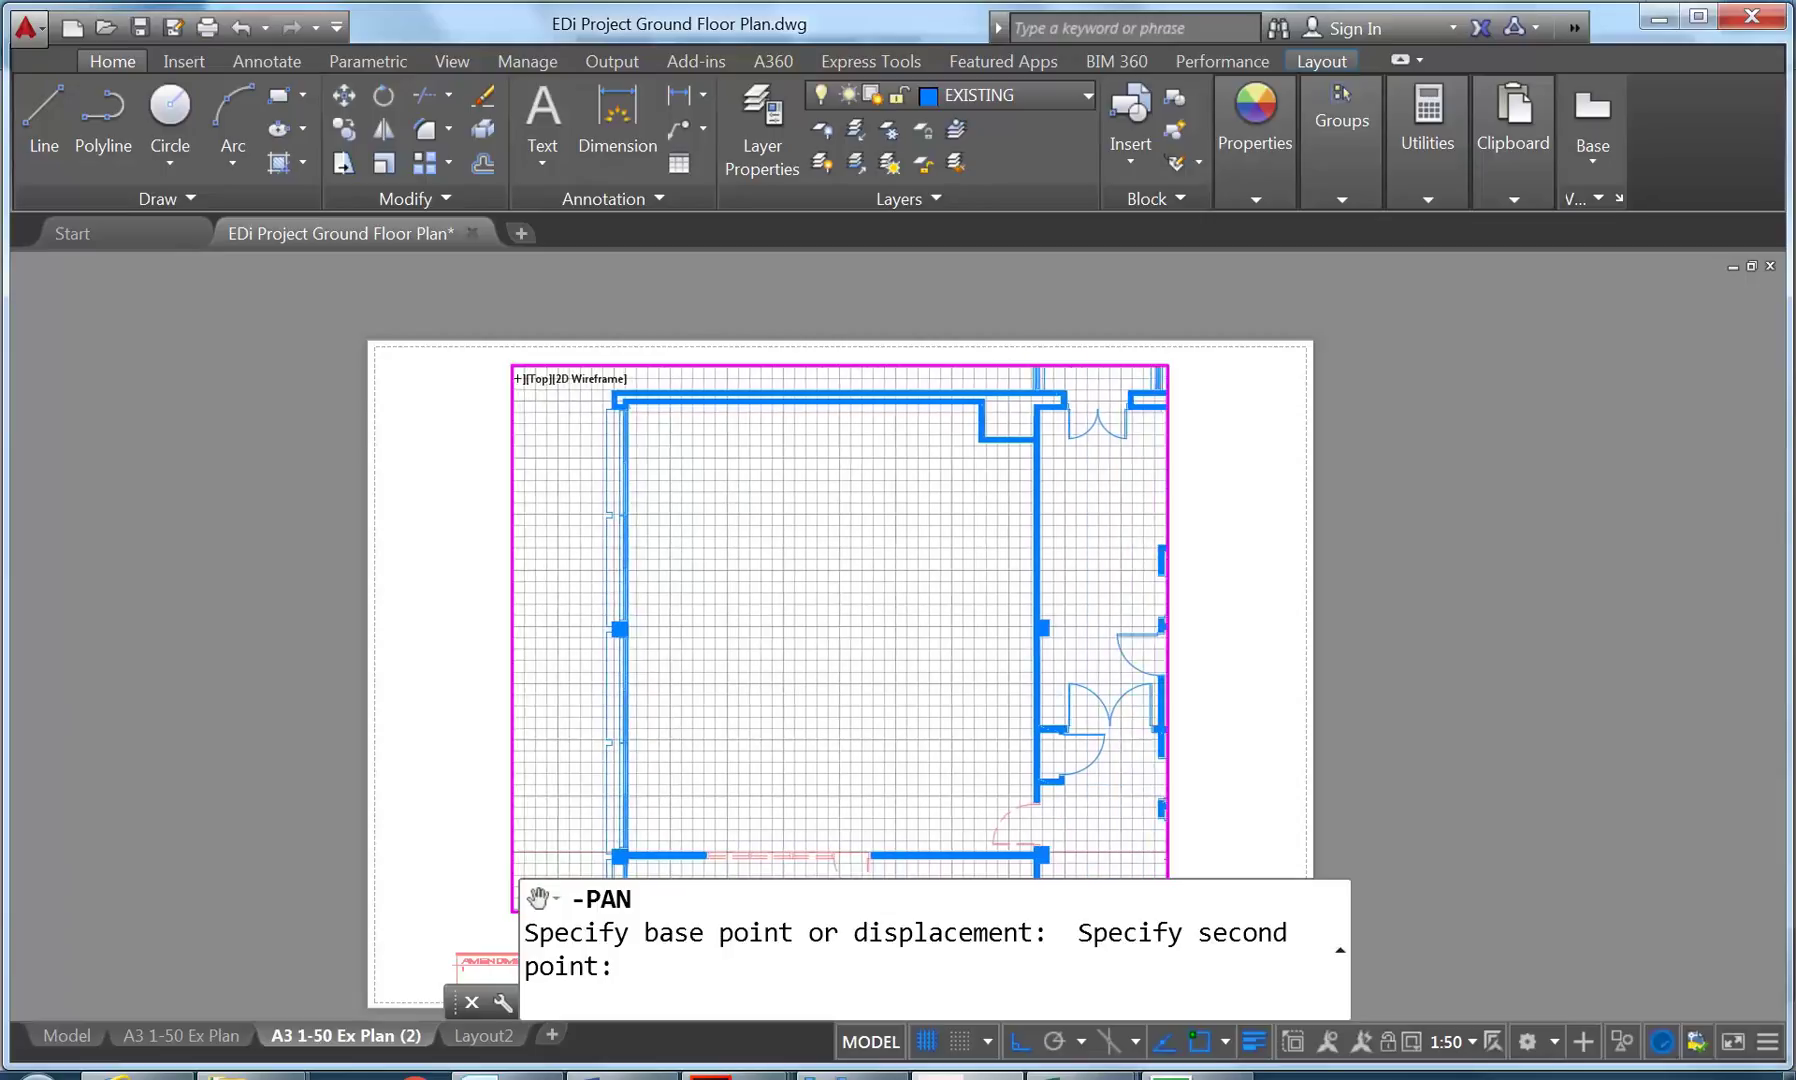
click(555, 398)
Flip between the original and A3 1-50 Ex Plan (2) sheets to check wall alignment.
click(201, 1031)
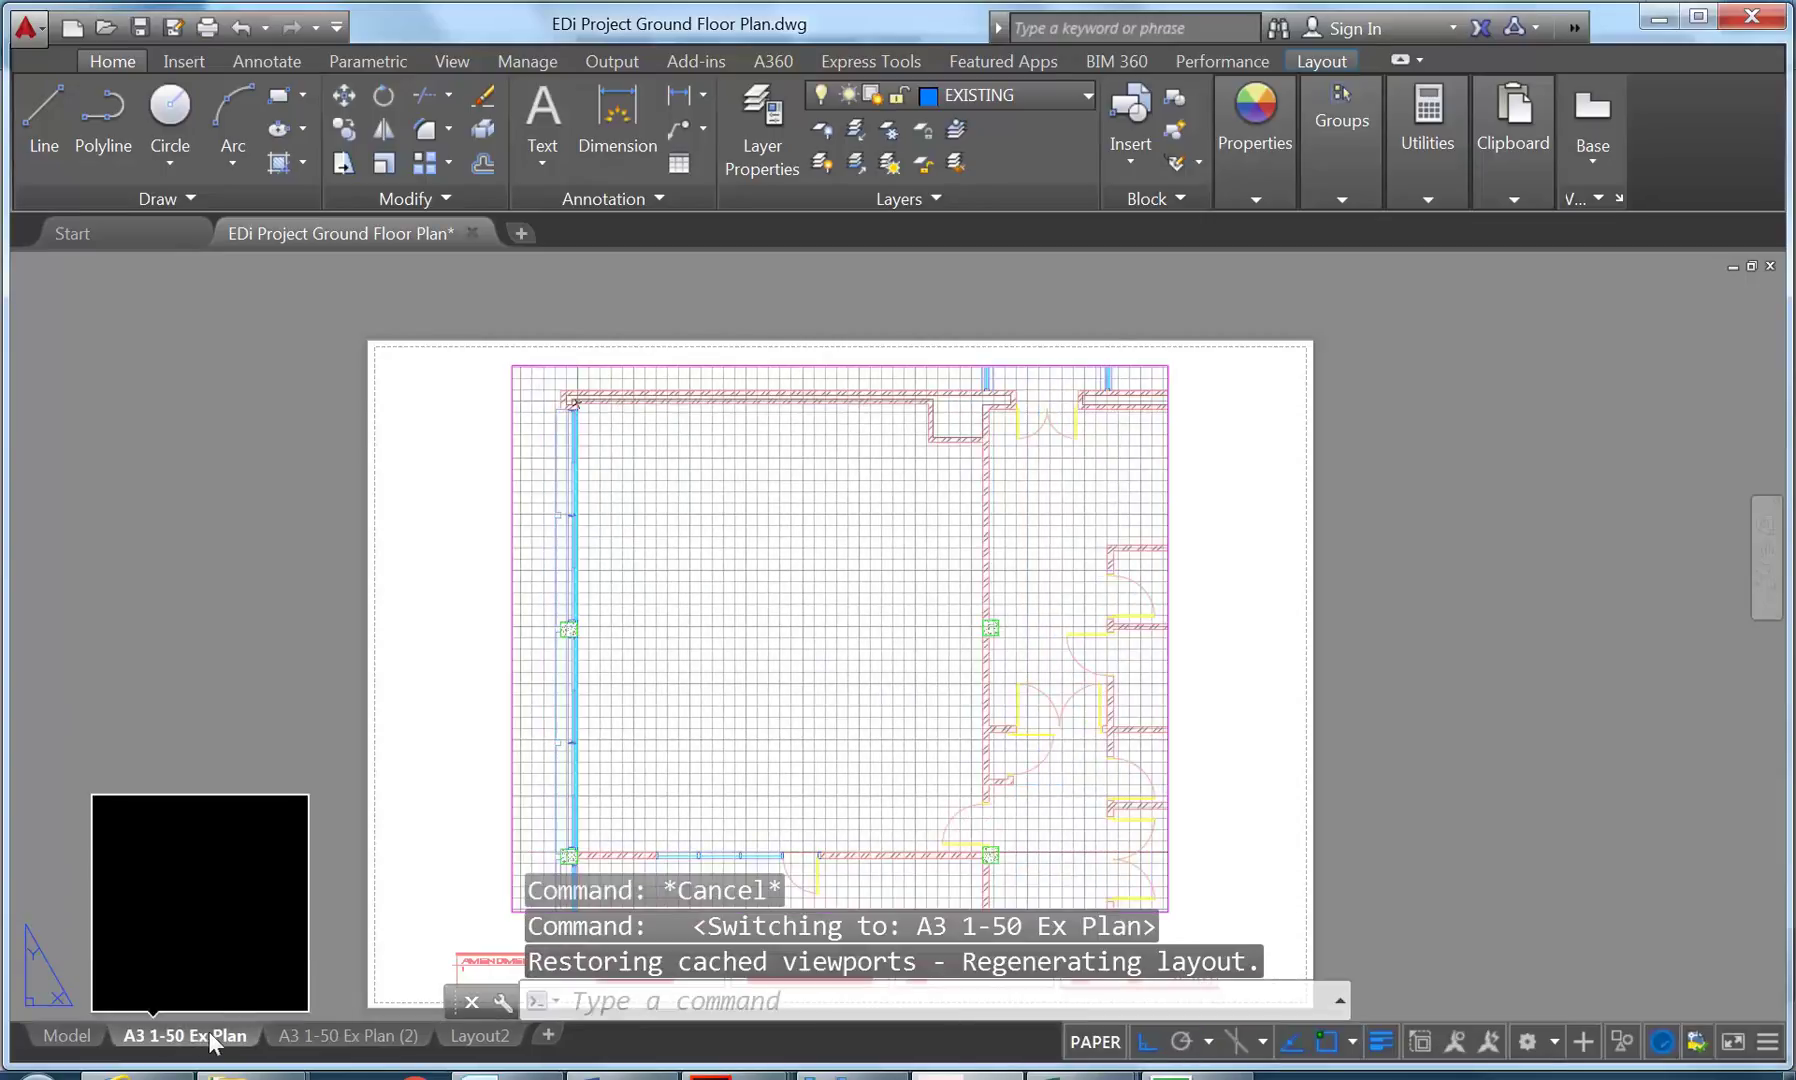
click(343, 1035)
click(168, 1033)
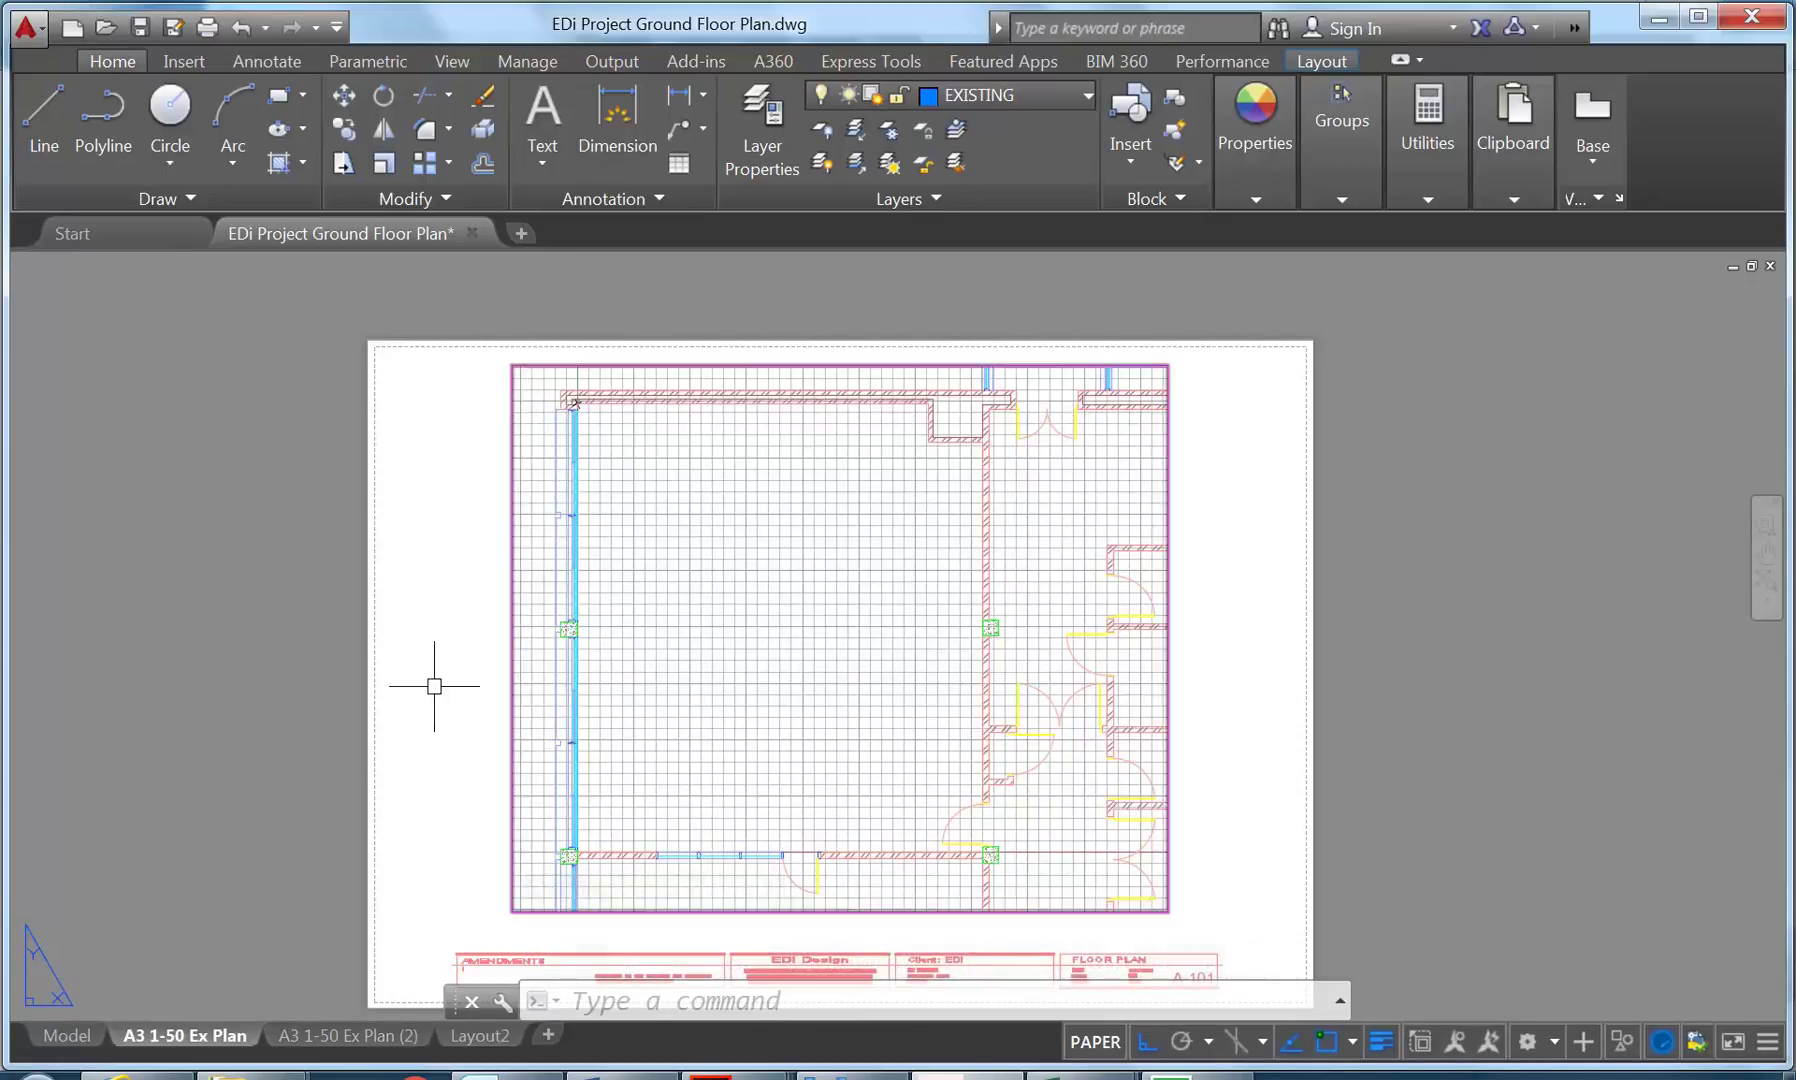
click(352, 1044)
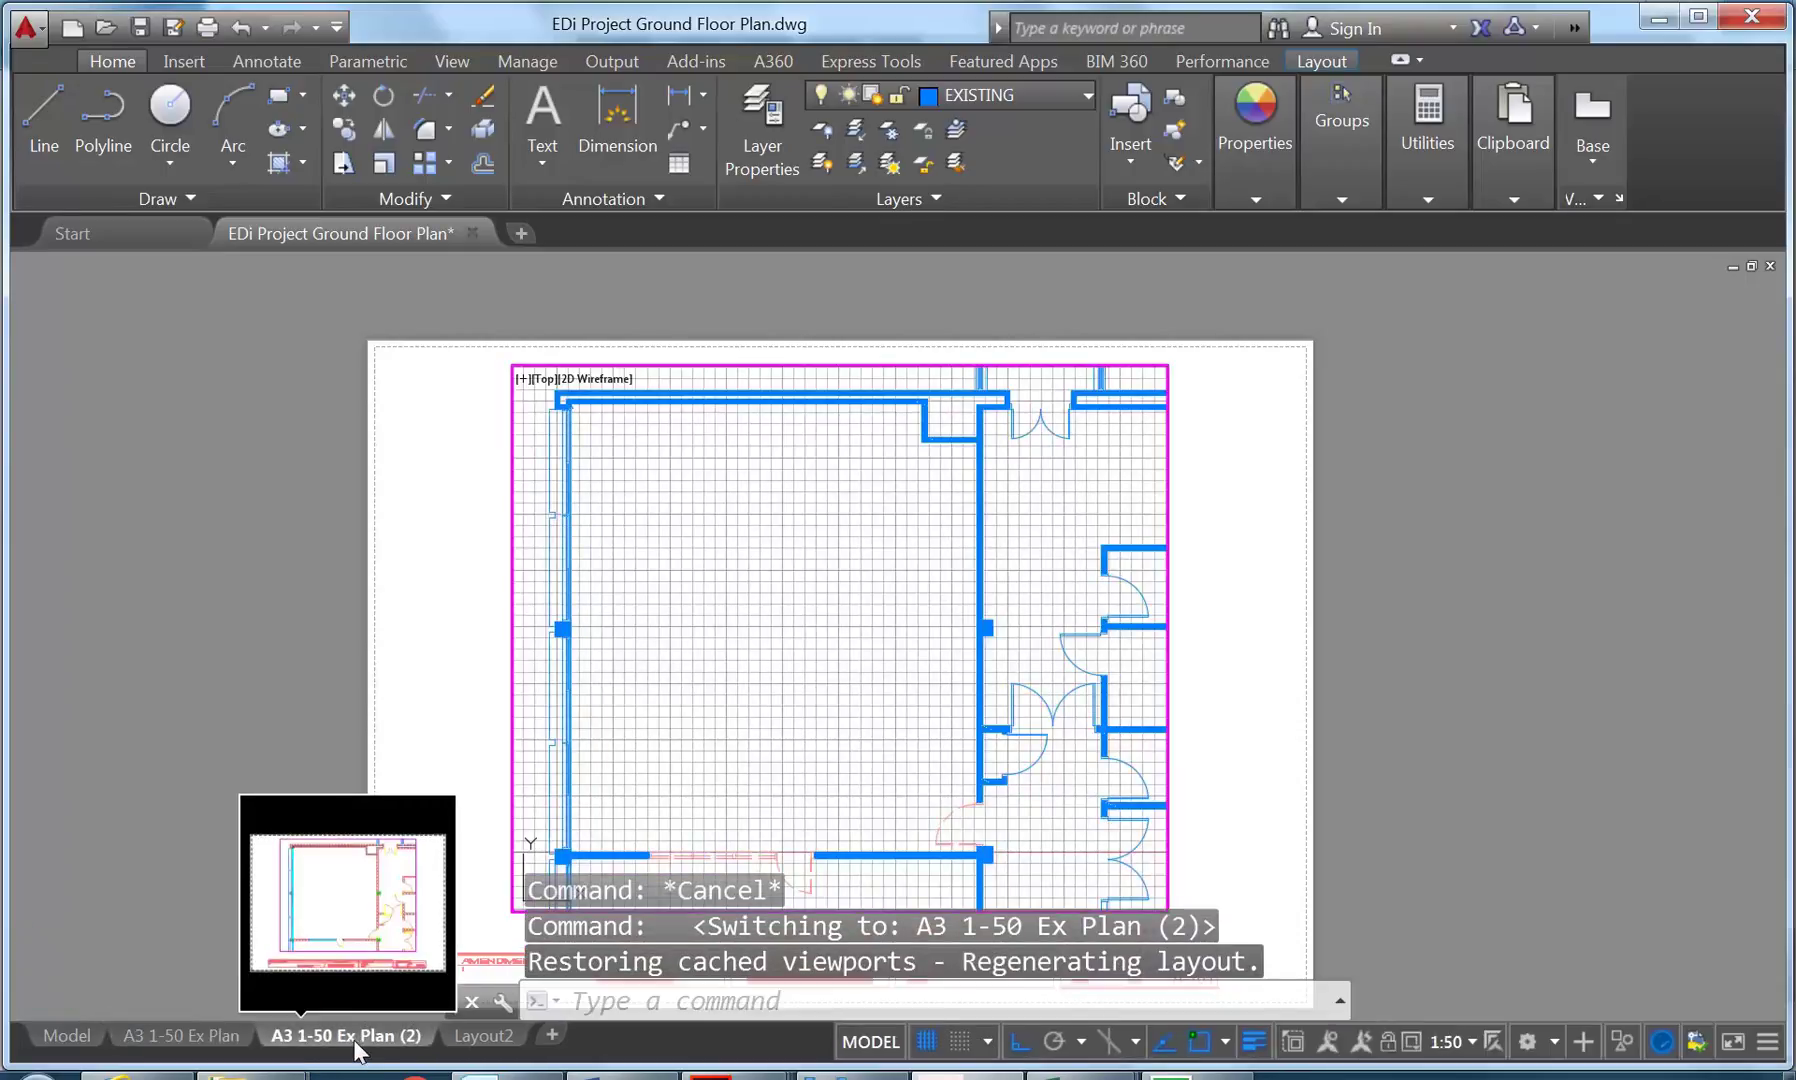
click(208, 1036)
click(324, 1033)
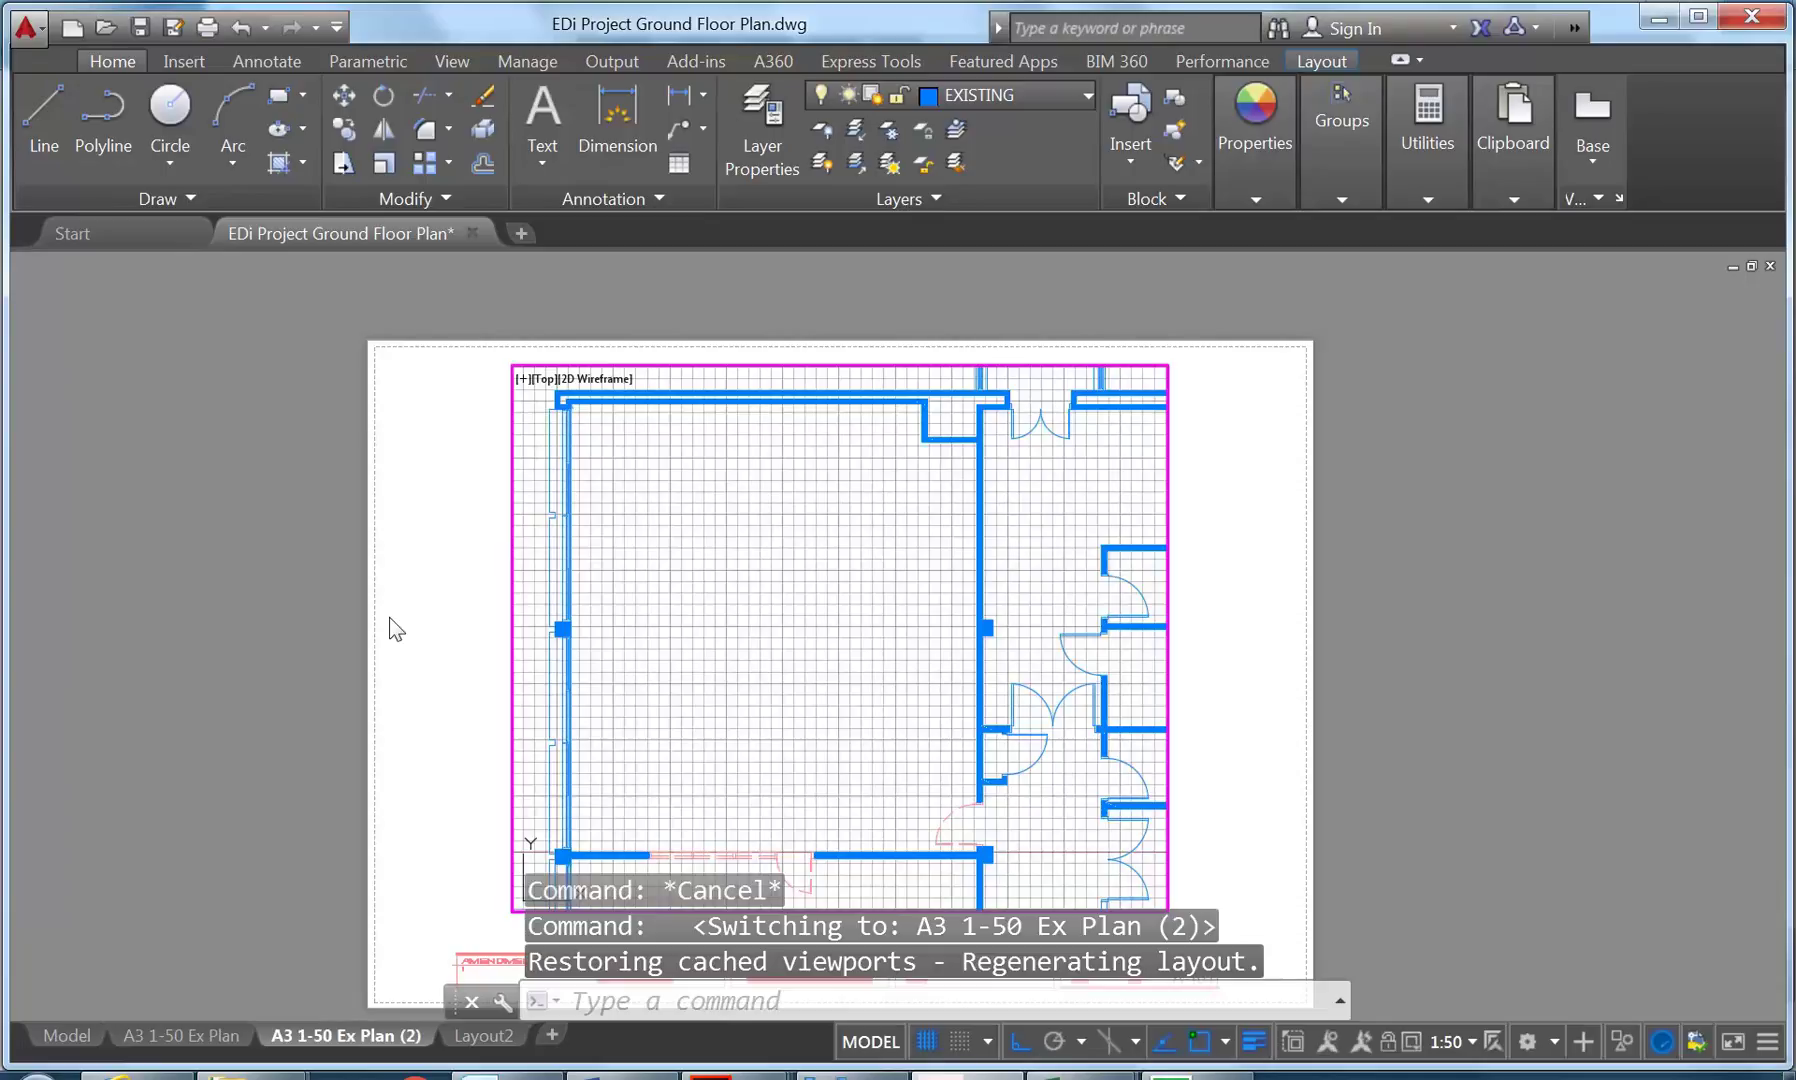